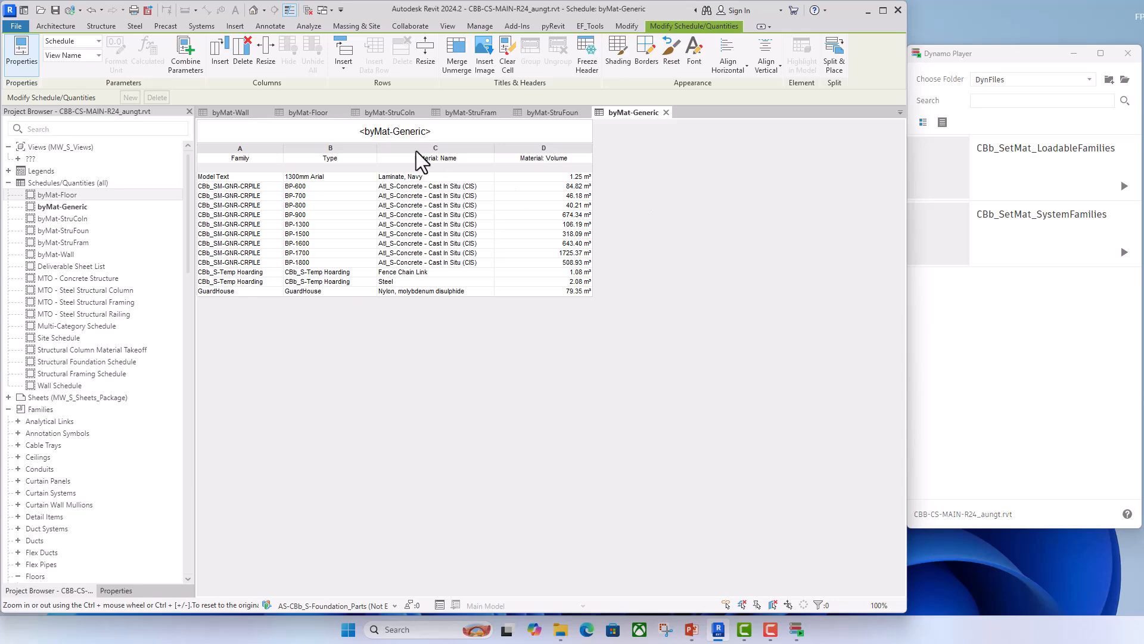
- Open the byMat-StruColn schedule and review the material names listed for the structural columns
left_click(401, 112)
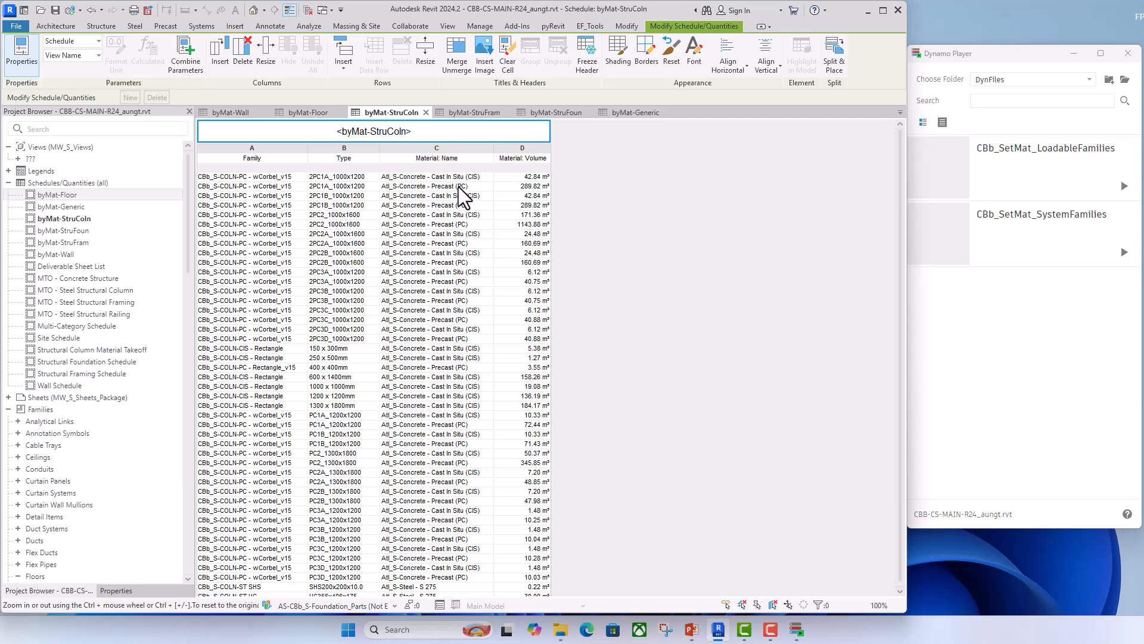
scroll(434, 339, "down", 1)
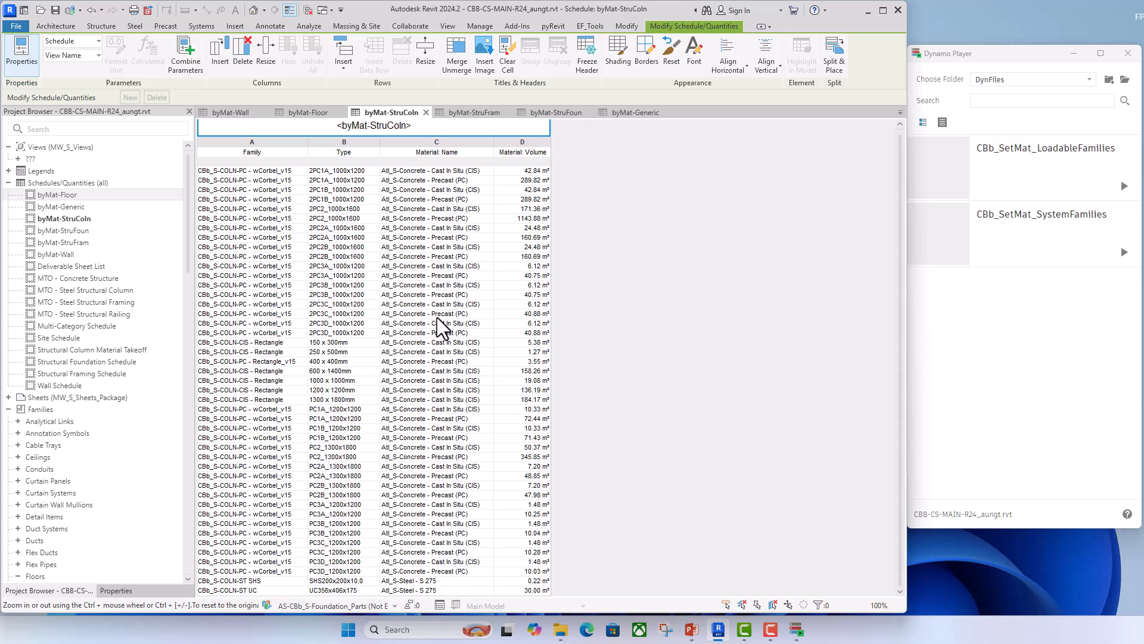
scroll(437, 317, "up", 1)
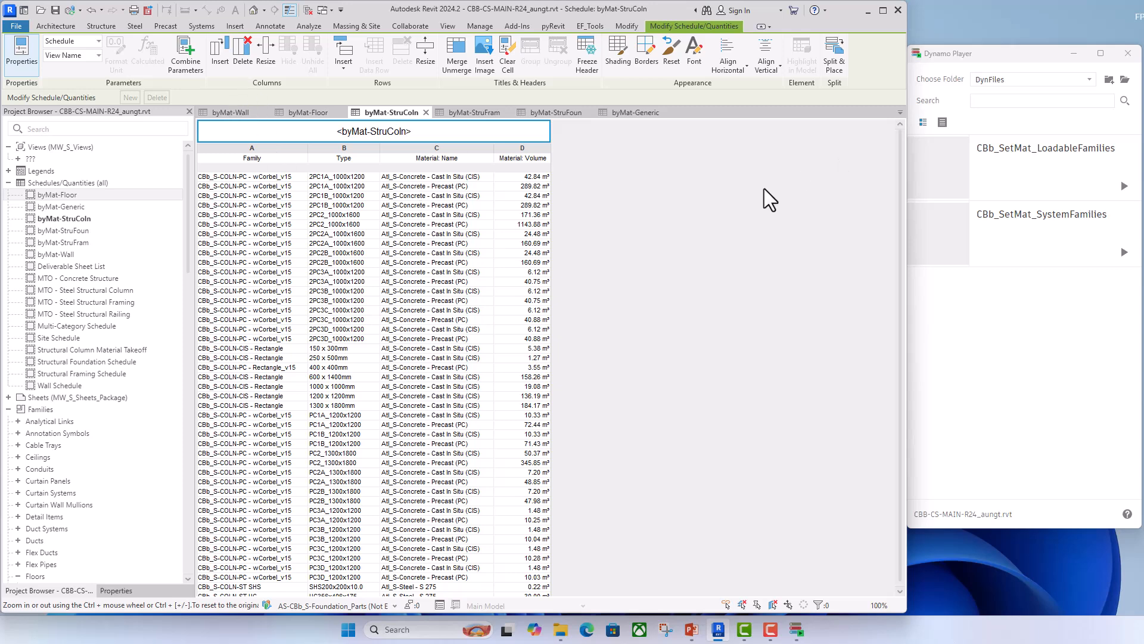
- Examine the project's Atl_S and CBb_S concrete and steel materials in the Material Browser, leaving them unedited
left_click(479, 26)
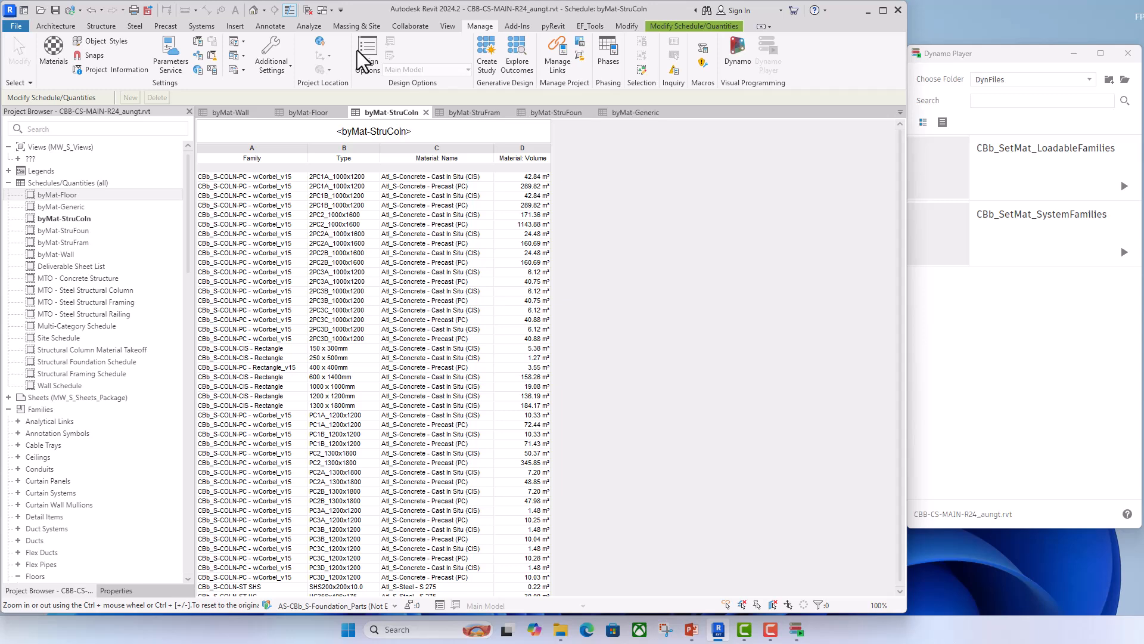
left_click(46, 43)
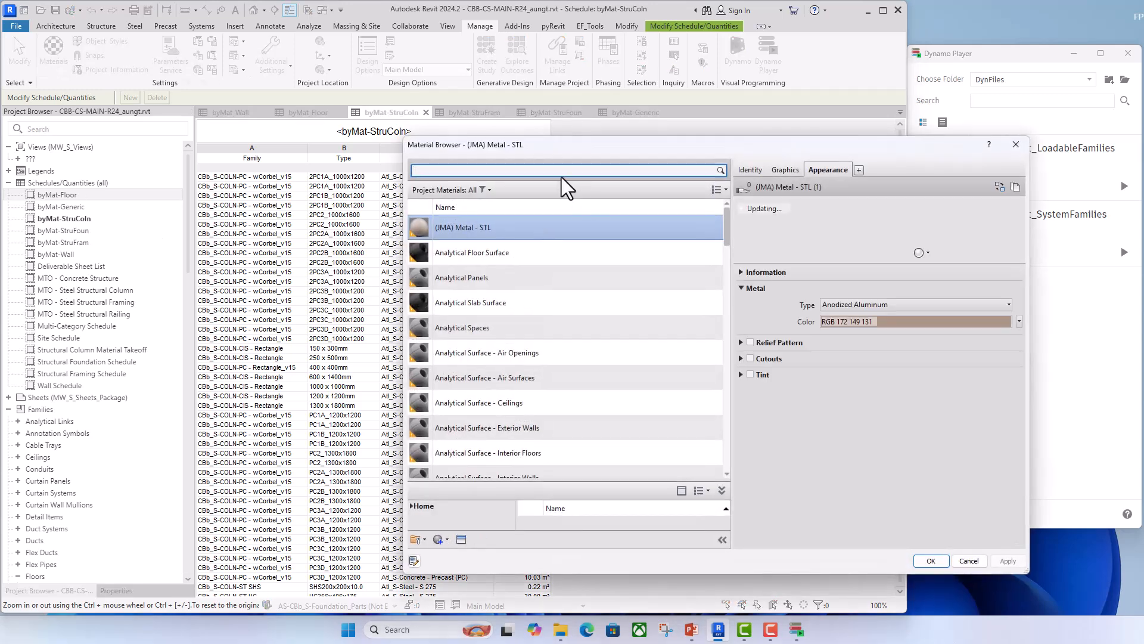
scroll(513, 349, "down", 5)
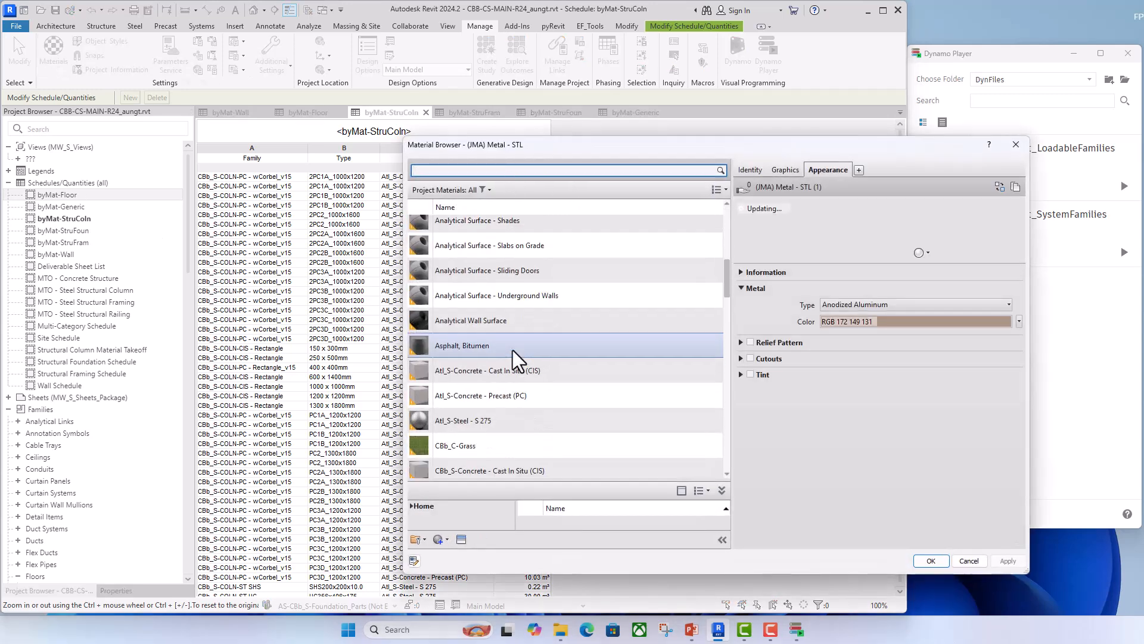
left_click(498, 371)
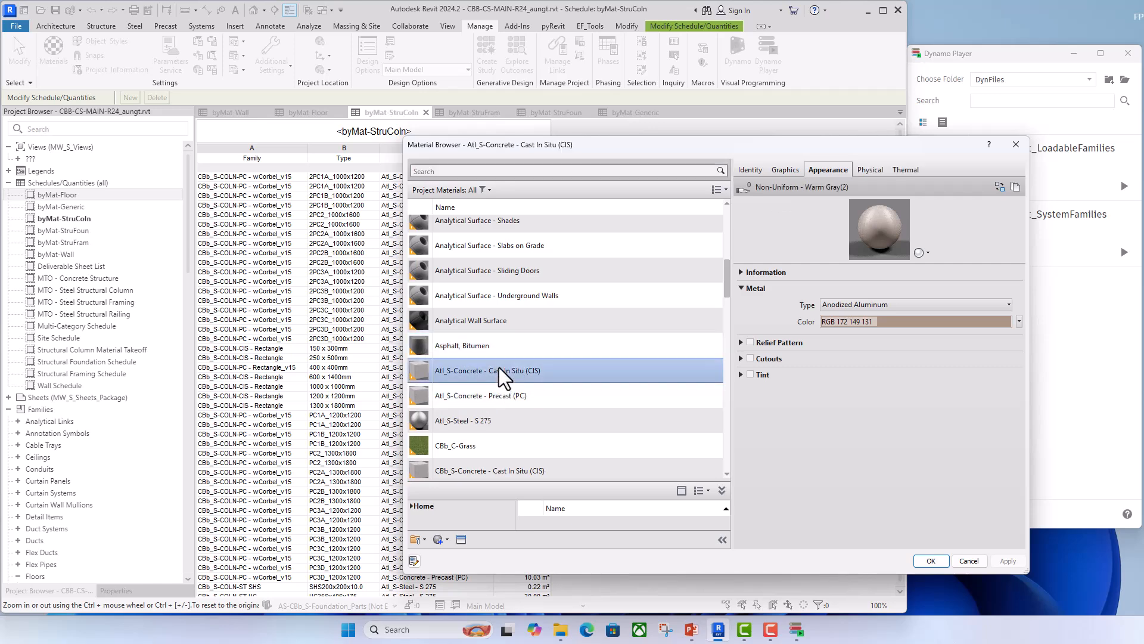
left_click(475, 423)
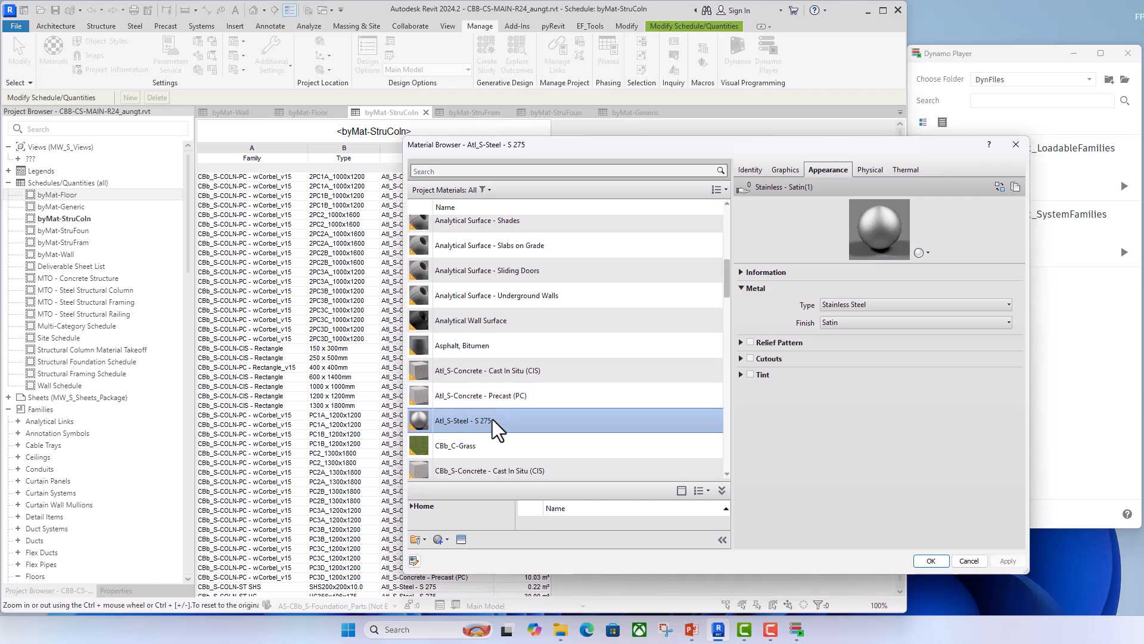
scroll(492, 420, "down", 2)
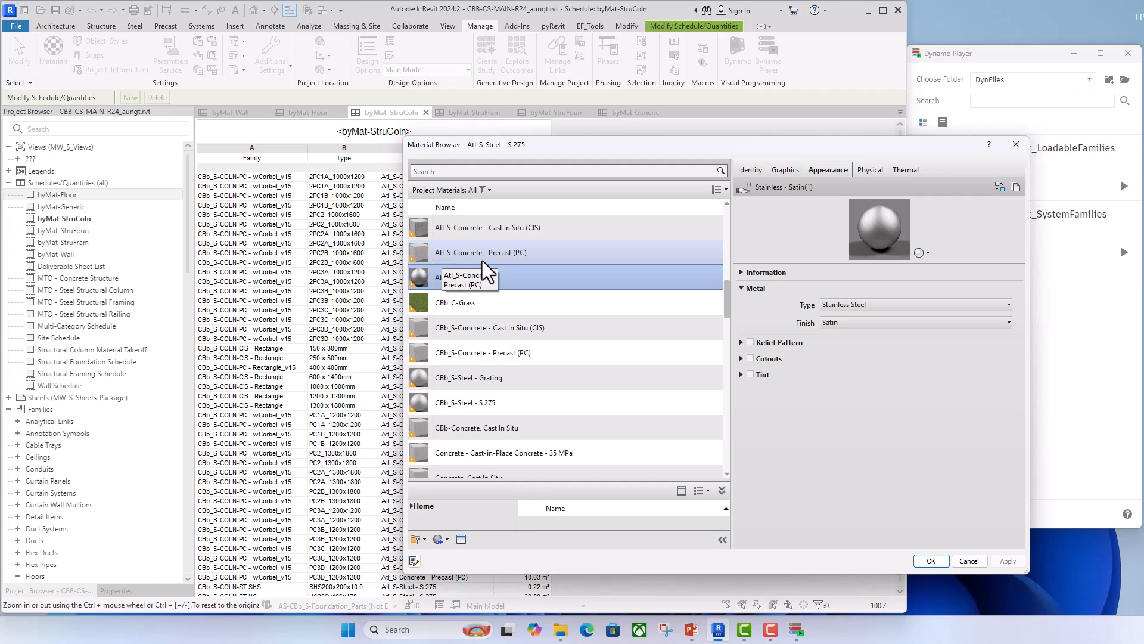
scroll(465, 346, "down", 1)
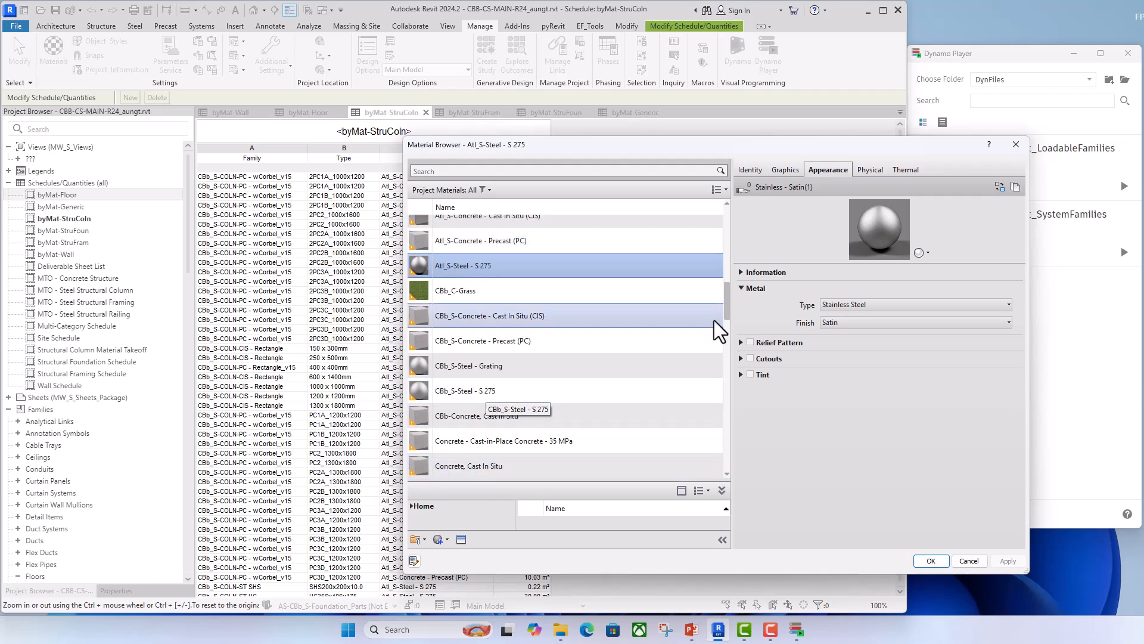
left_click(1016, 146)
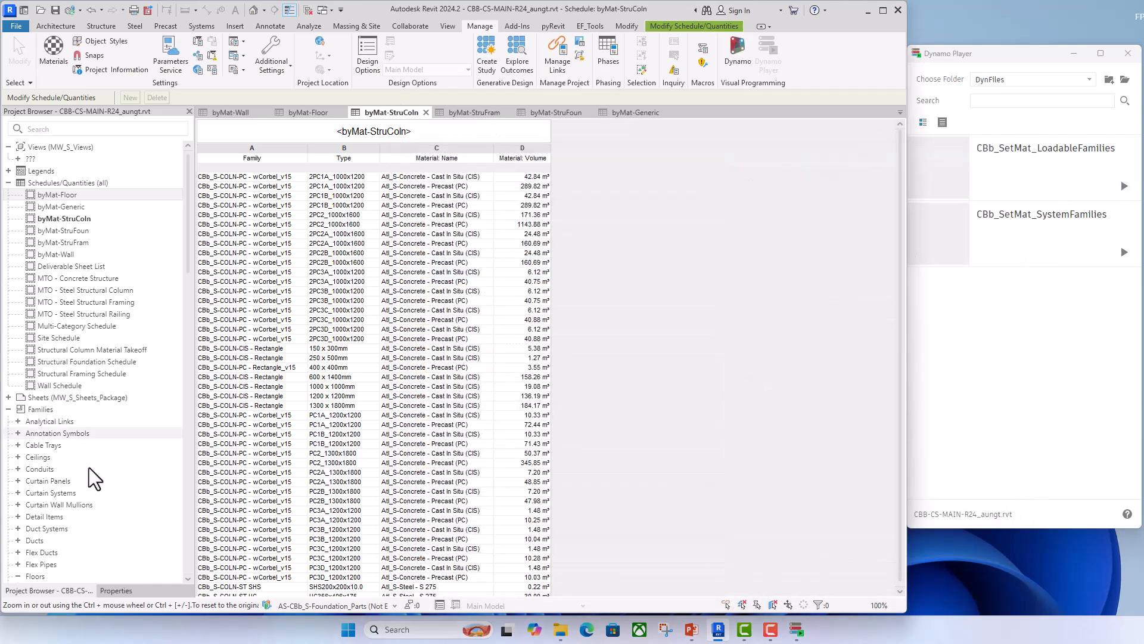
- Switch to Dynamo Player and open the inputs of the CBb_SetMat_LoadableFamilies script
left_click(489, 179)
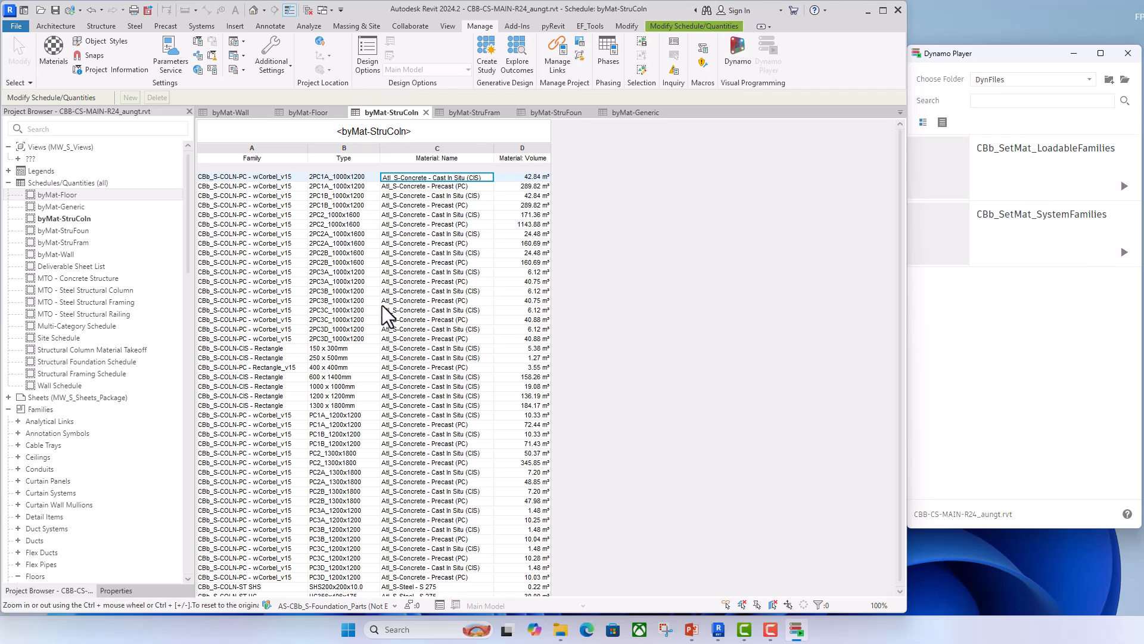
left_click(1035, 164)
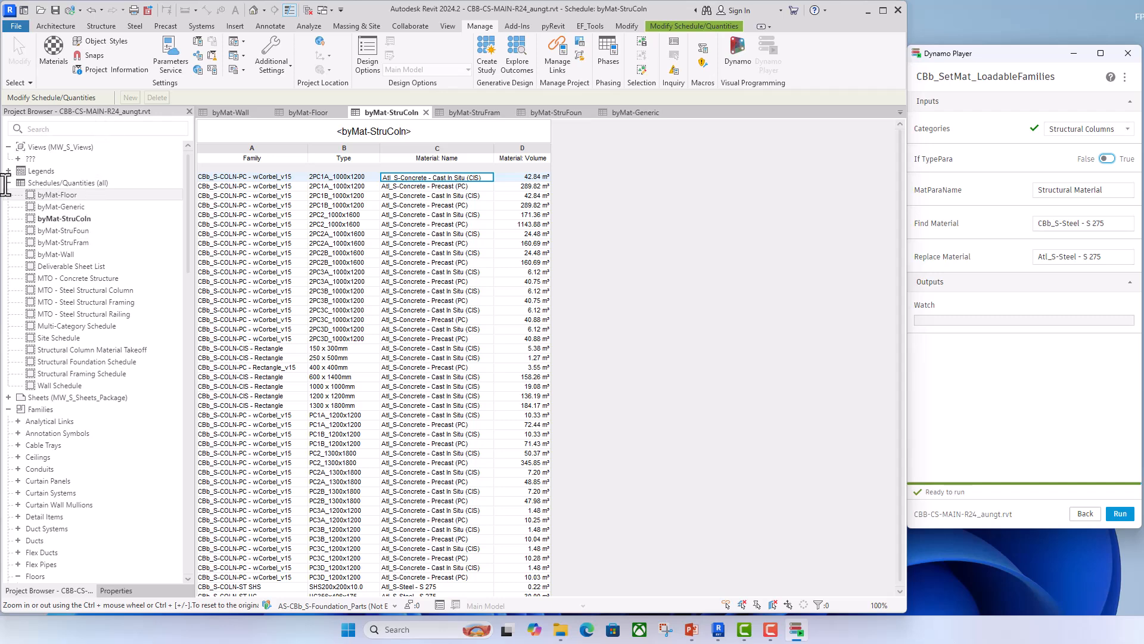
- Open the 3D Overall view and examine the material type parameters of a precast corbel column just below the roof
left_click(19, 160)
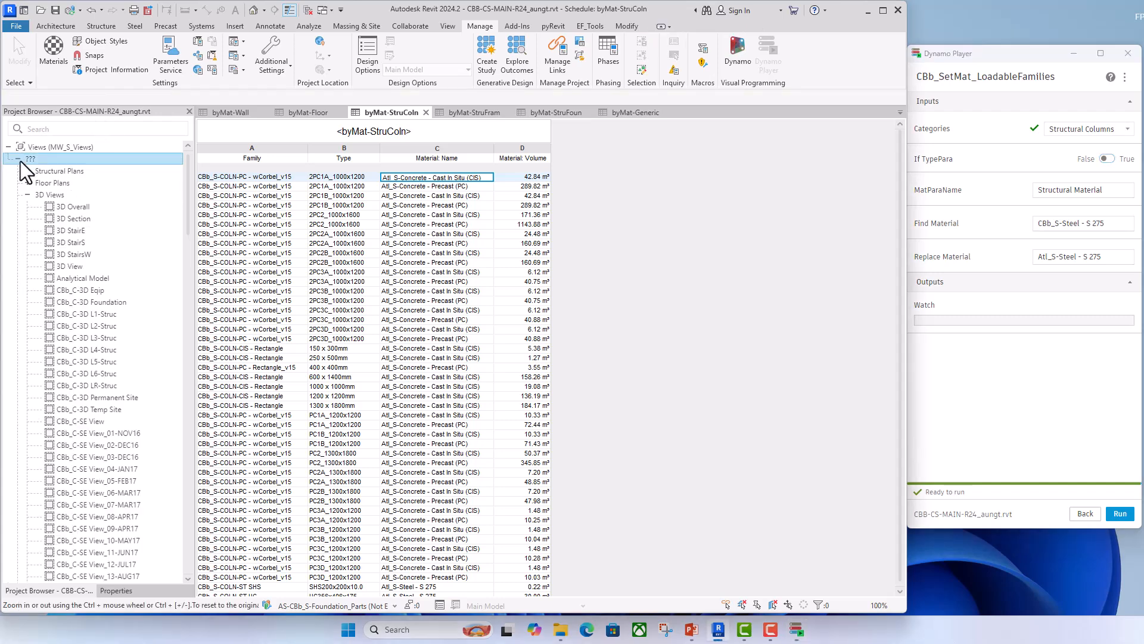
double_click(74, 206)
left_click(645, 378)
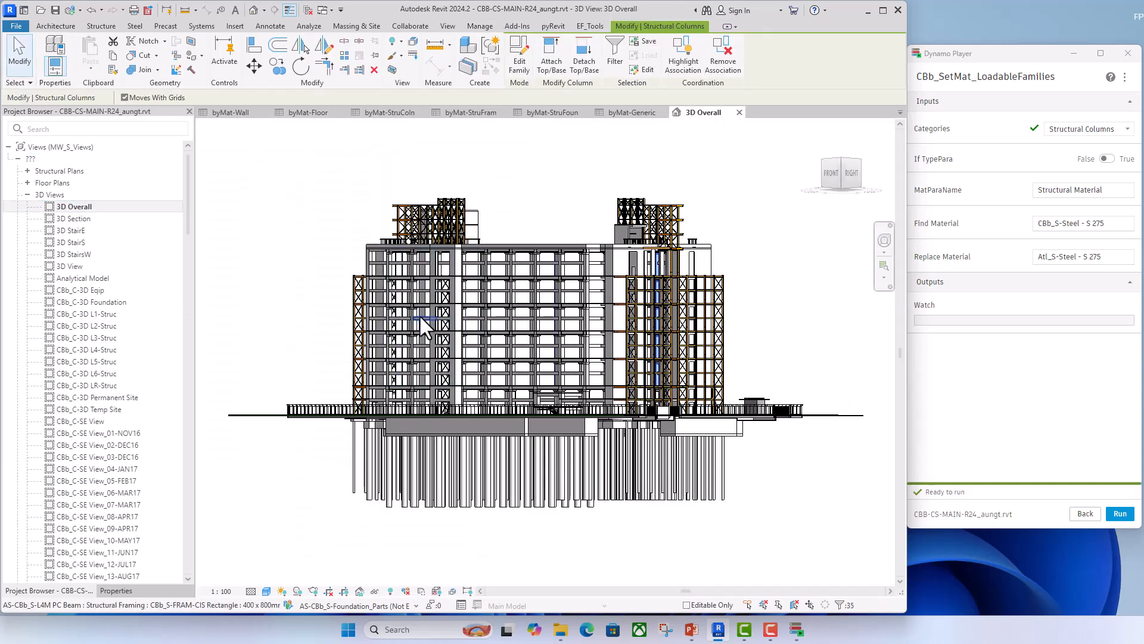
scroll(419, 314, "up", 5)
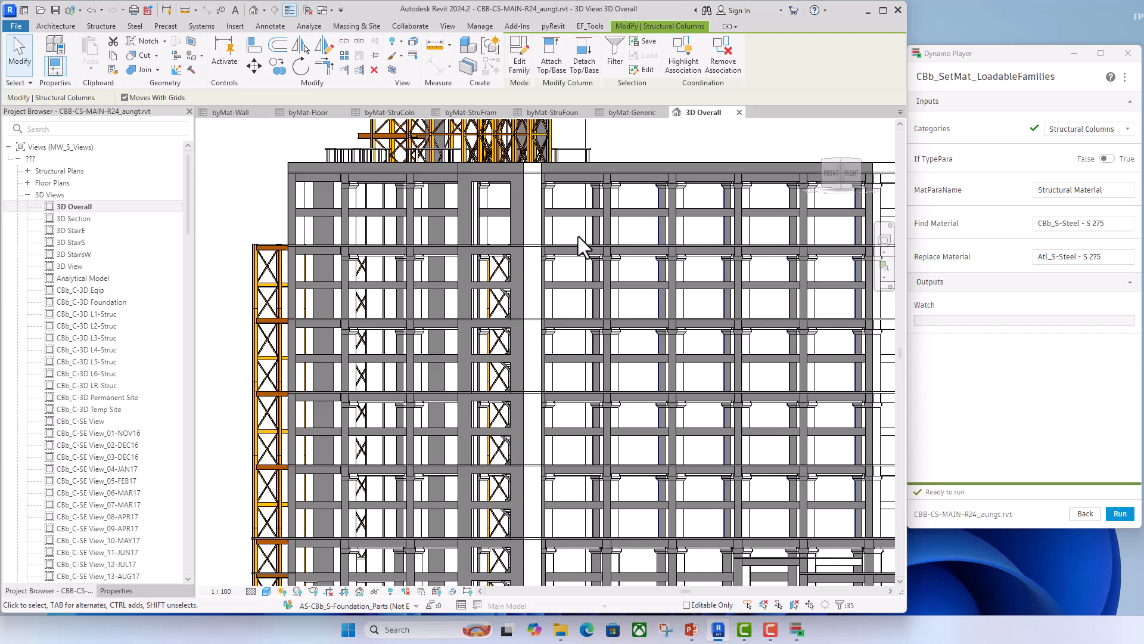
left_click(611, 232)
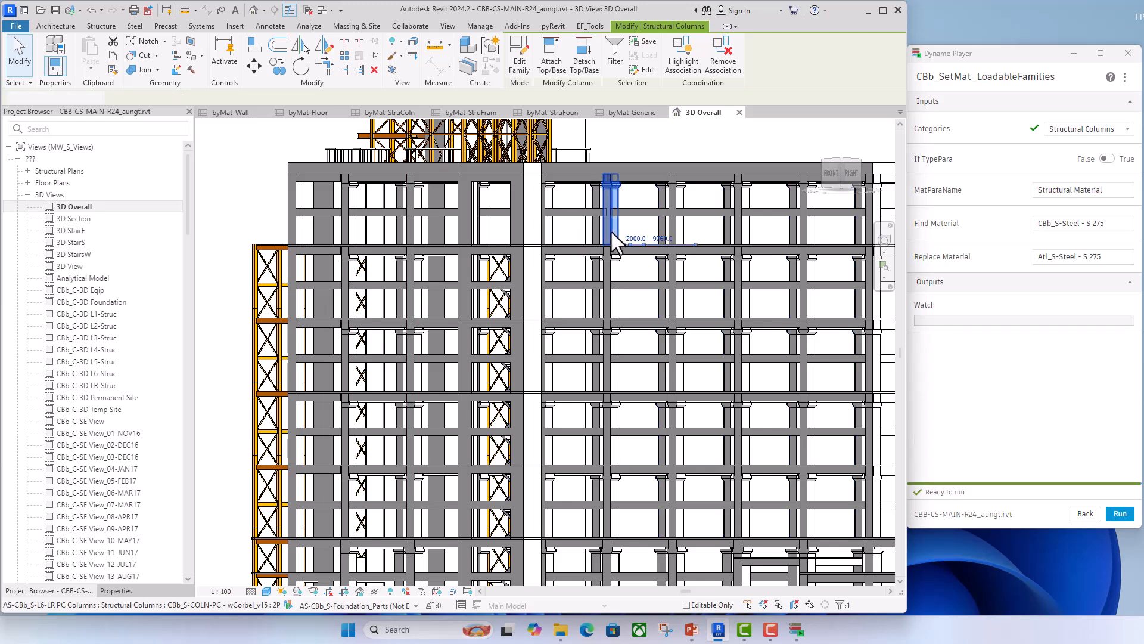
left_click(120, 590)
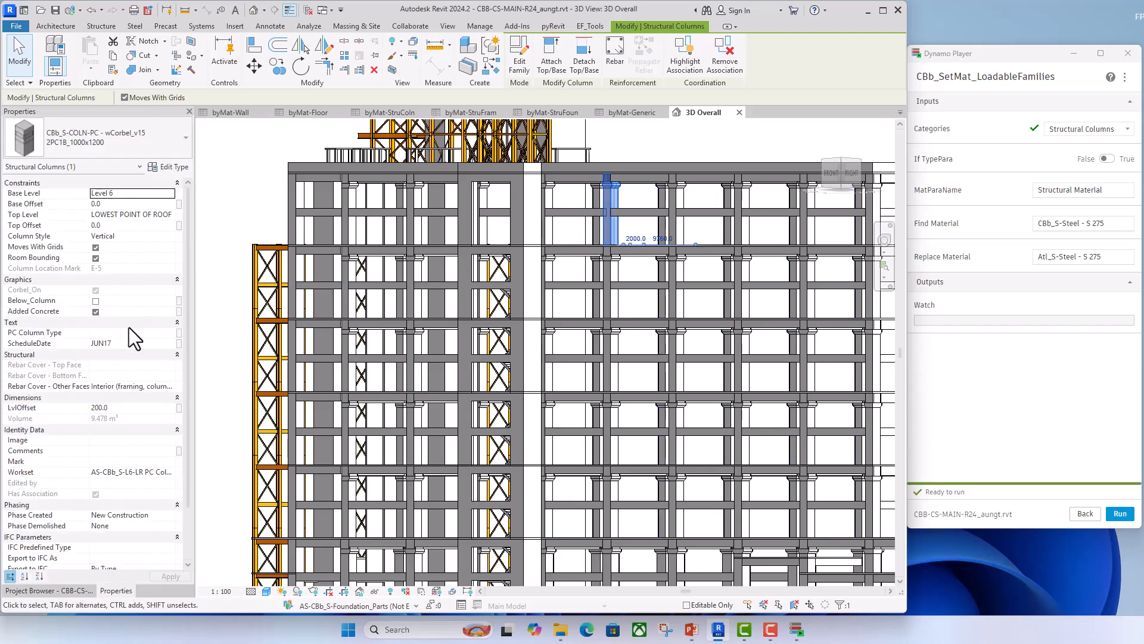
left_click(167, 166)
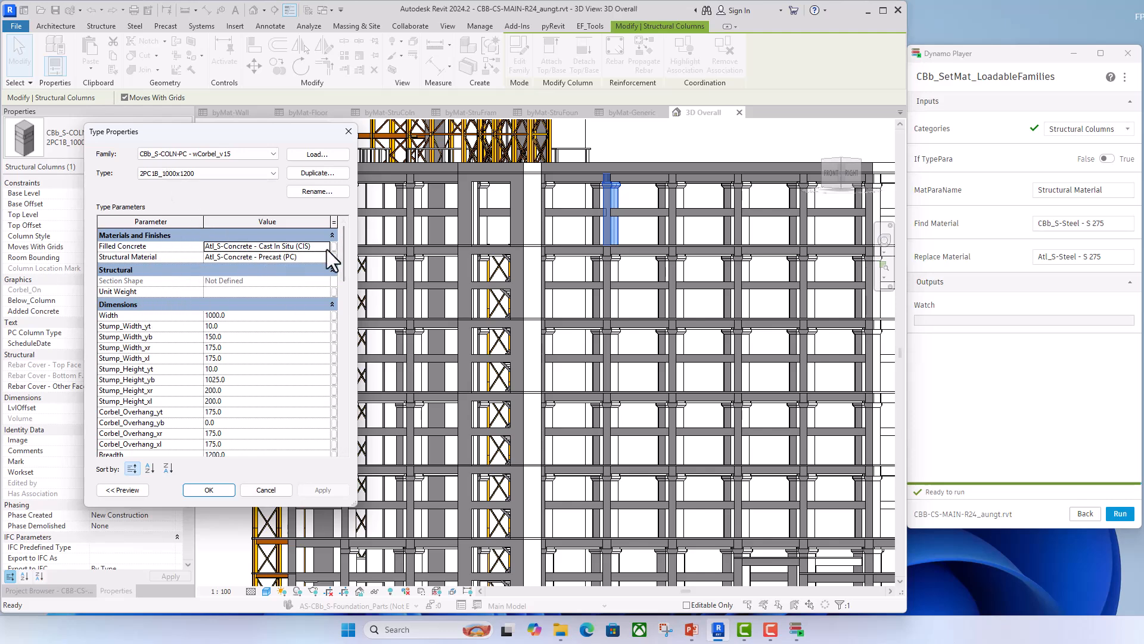
left_click(349, 131)
- Check the Structural Material instance property of a steel UC column in the outer bracing frame
scroll(476, 396, "down", 2)
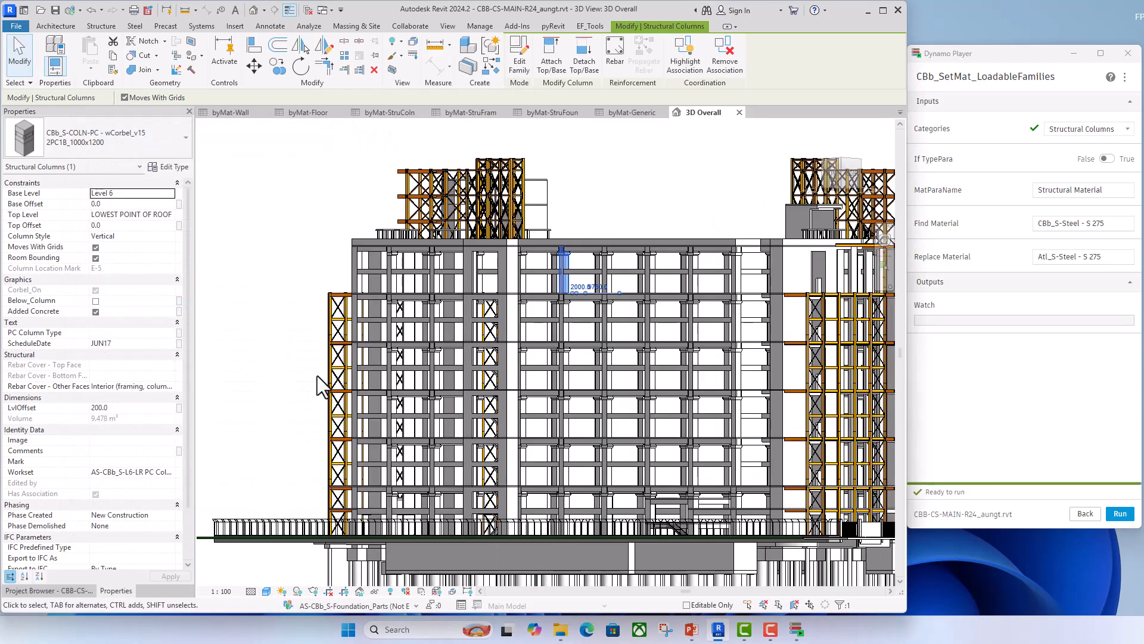
scroll(327, 363, "up", 2)
left_click(341, 352)
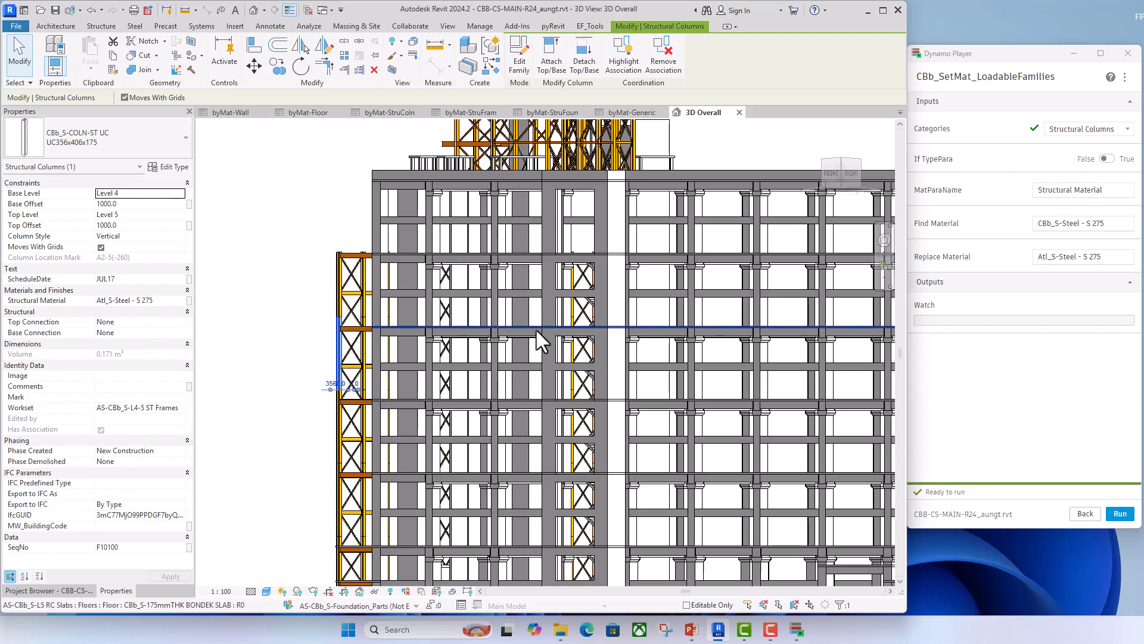
left_click(283, 260)
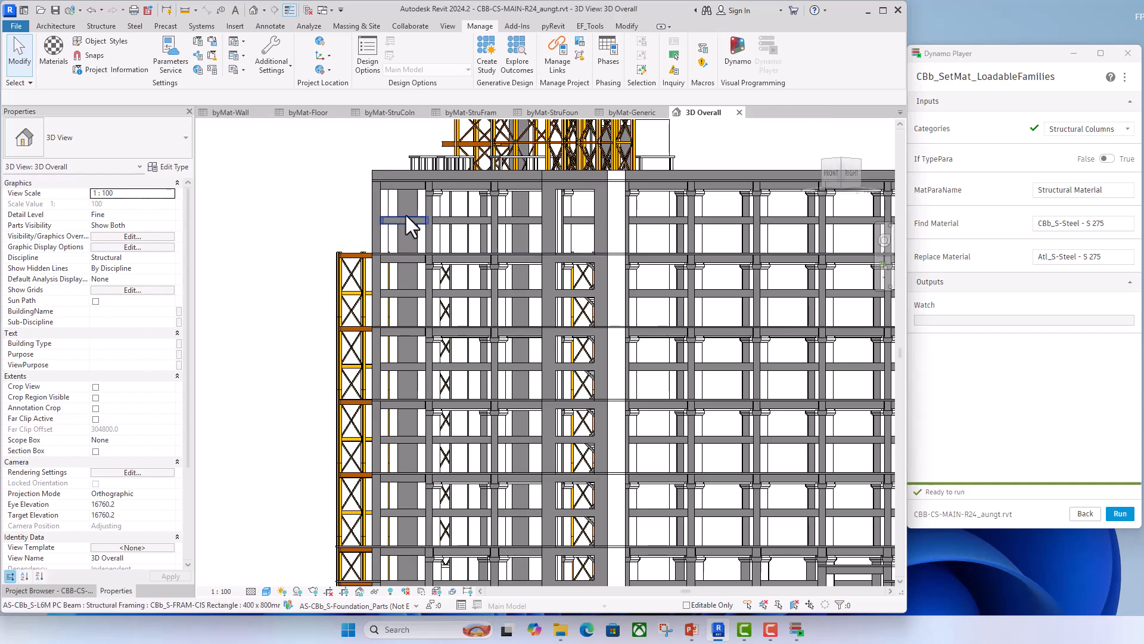
- Inspect the layer material in the structure of the 350 mm thick RC wall type, widening the Material column to read it
left_click(398, 349)
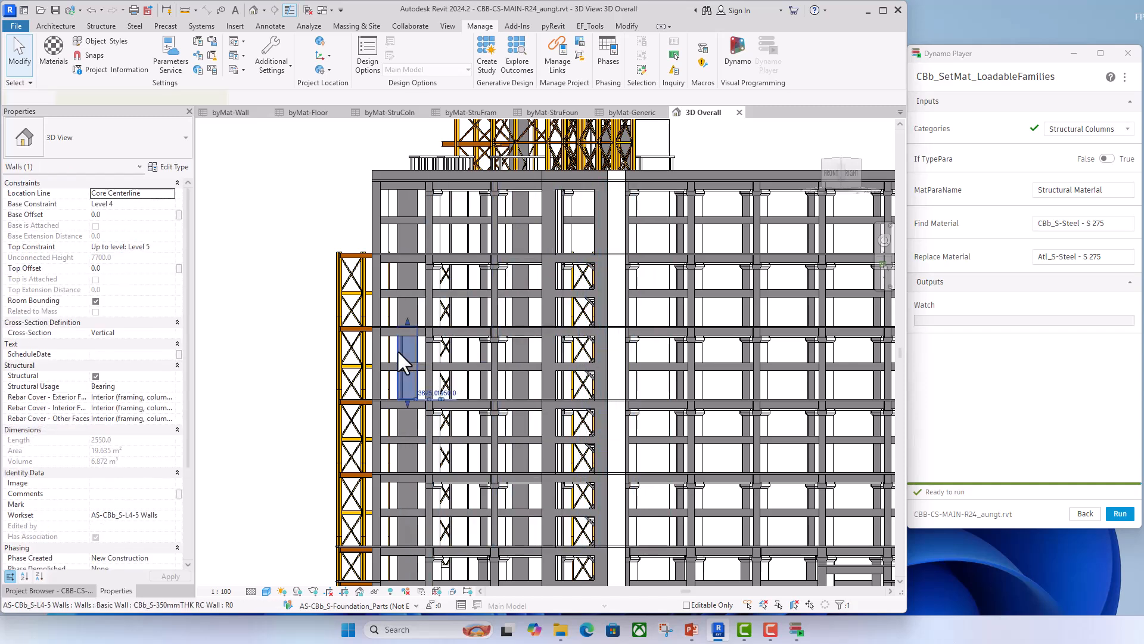
left_click(170, 167)
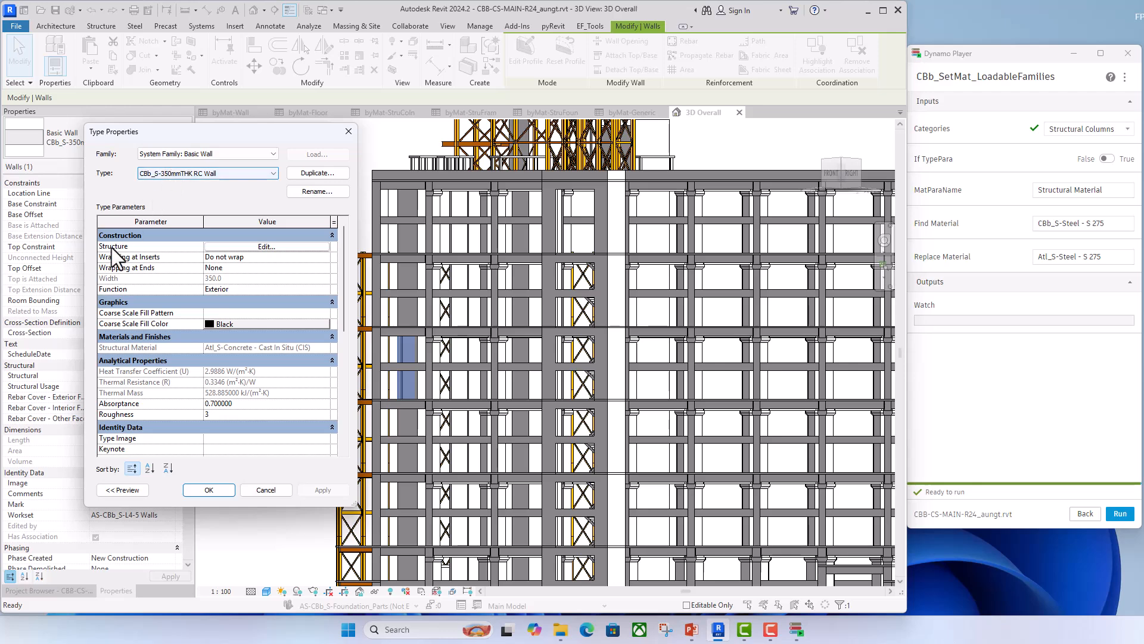
left_click(261, 248)
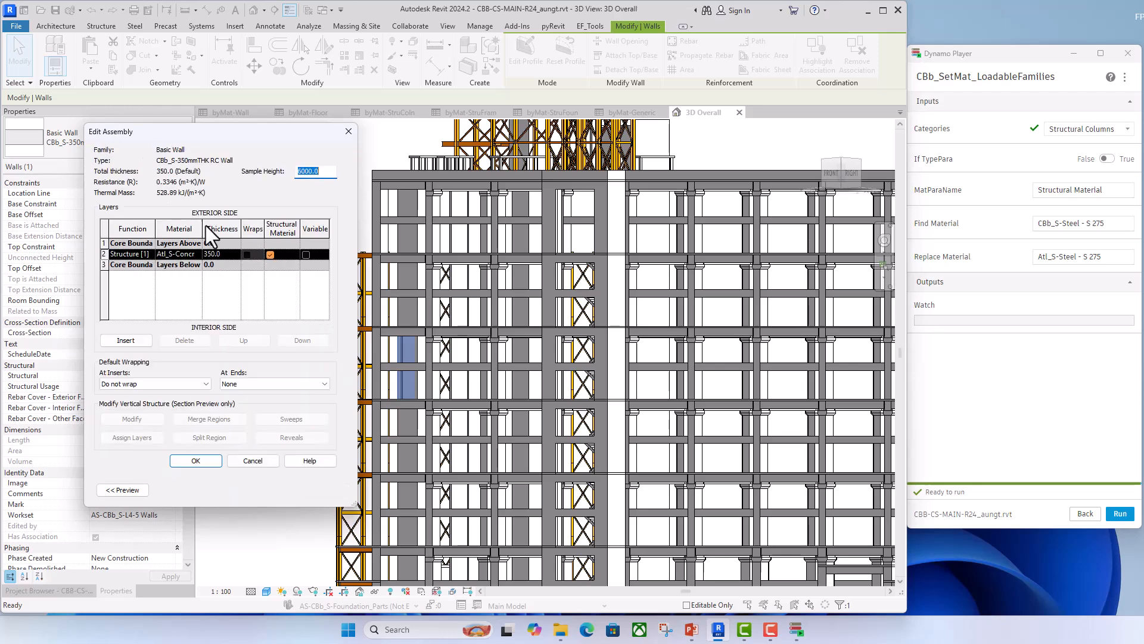
left_click_drag(203, 228, 244, 229)
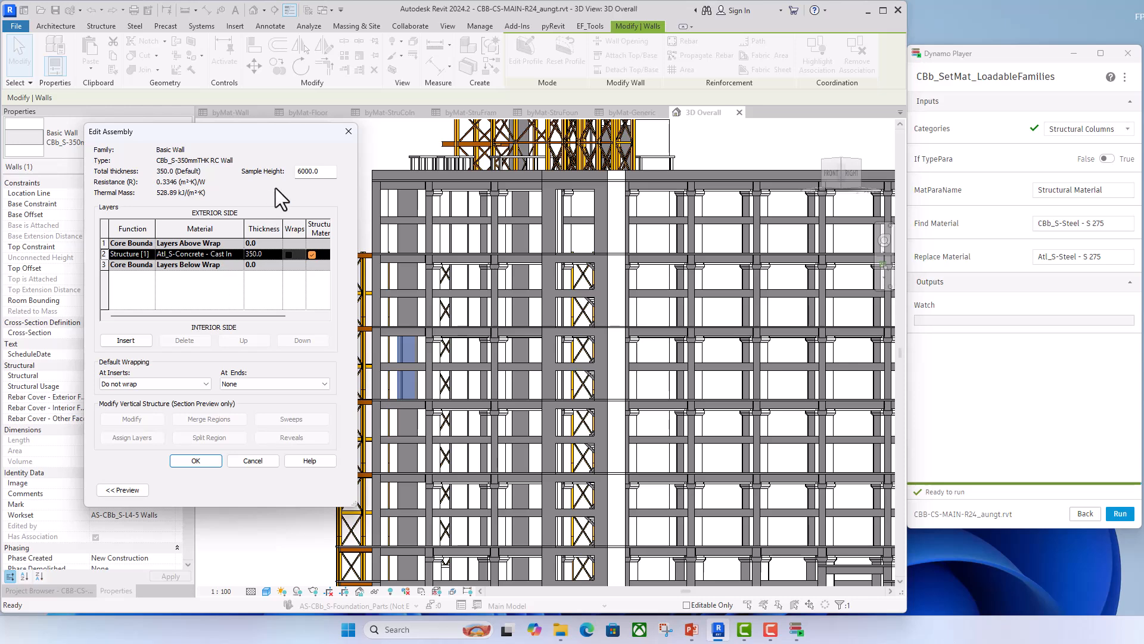
left_click(348, 132)
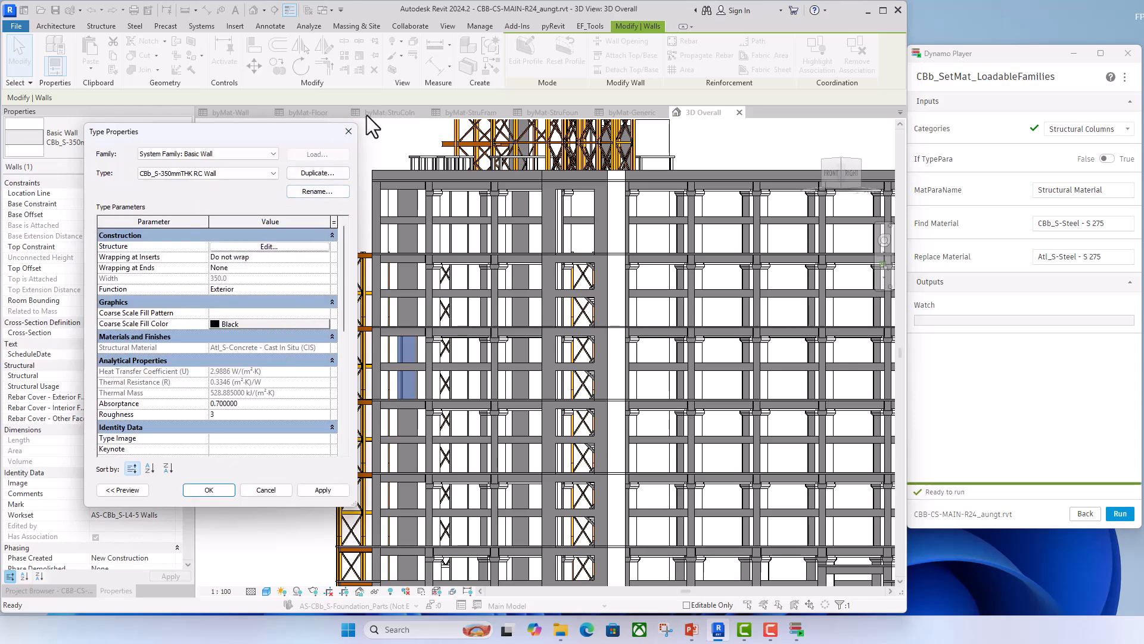
left_click(348, 131)
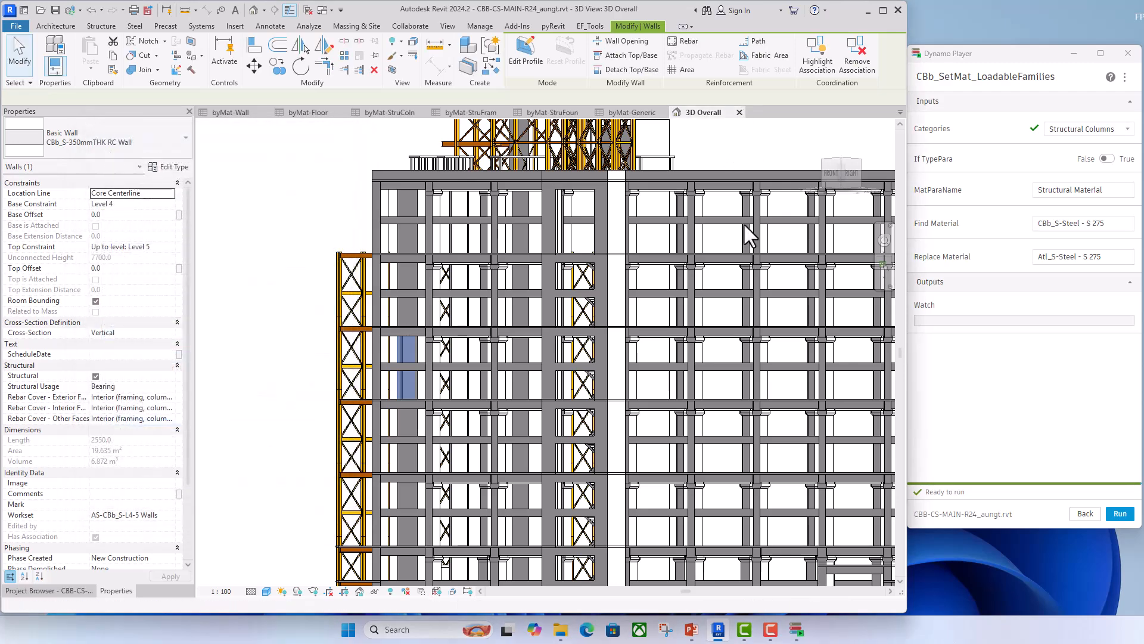
- Close the 3D Overall view and set the script's If TypePara input to True
left_click(740, 111)
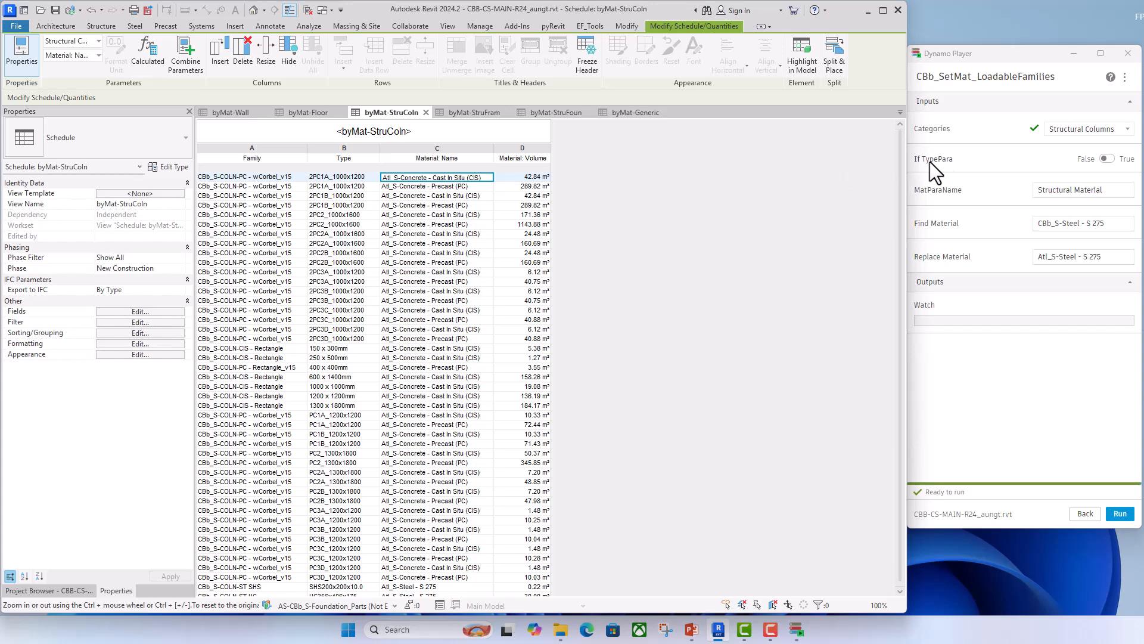
left_click(1110, 159)
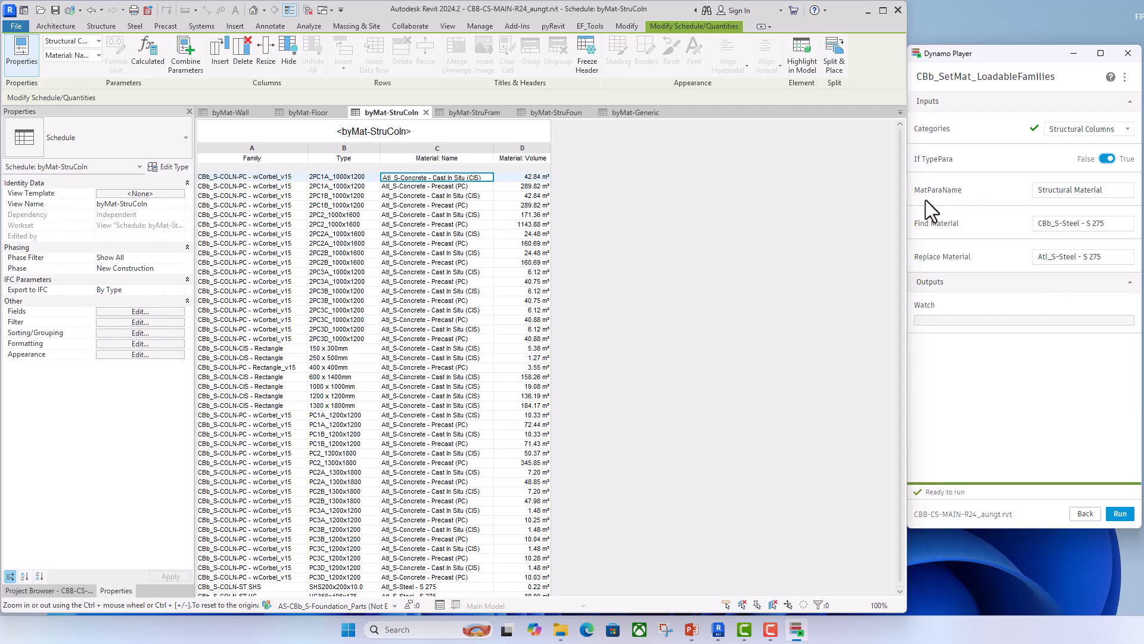
left_click(1108, 191)
- Set the script's Find Material input to "Atl_S-Concrete - Cast In Situ (CIS)" and select the whole entry
left_click(1070, 223)
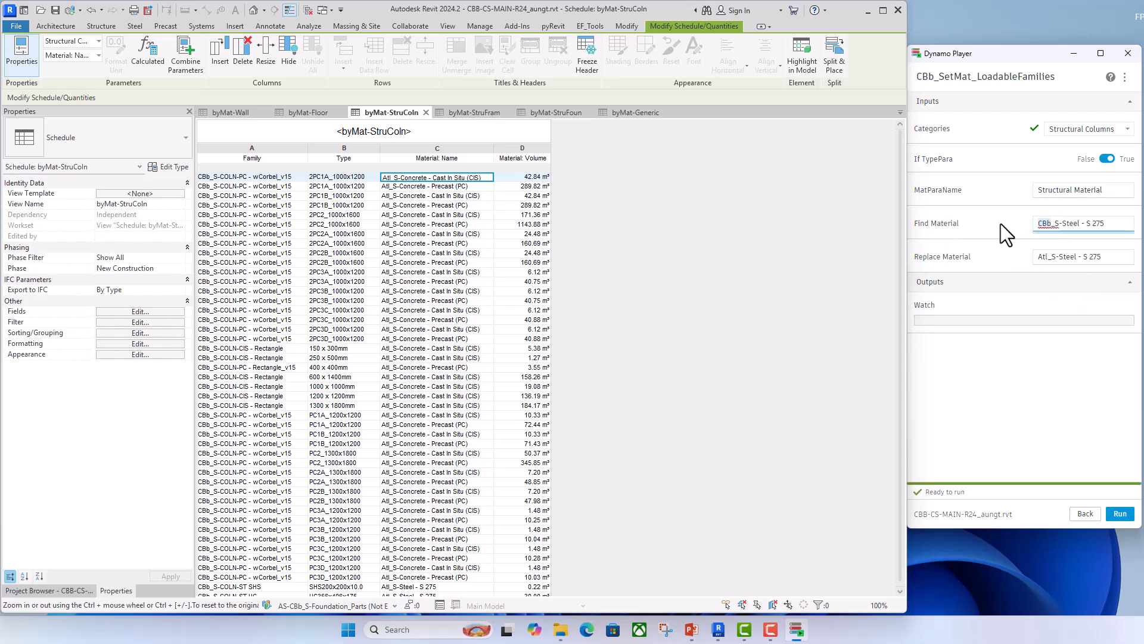
type("Atl")
left_click_drag(1053, 224, 1117, 222)
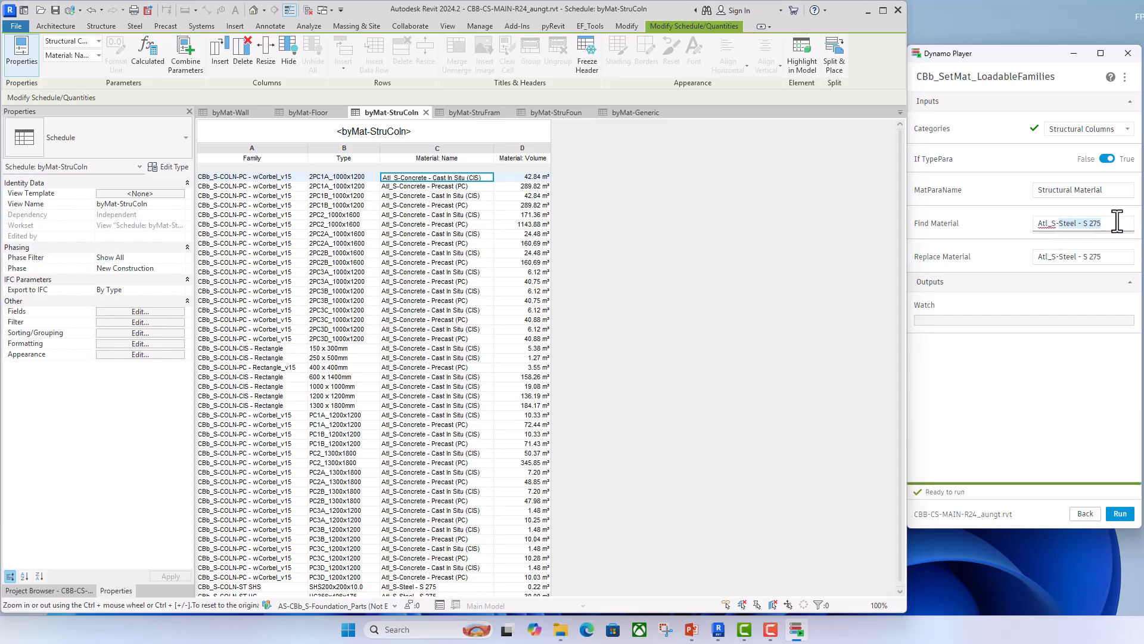
type("Concret")
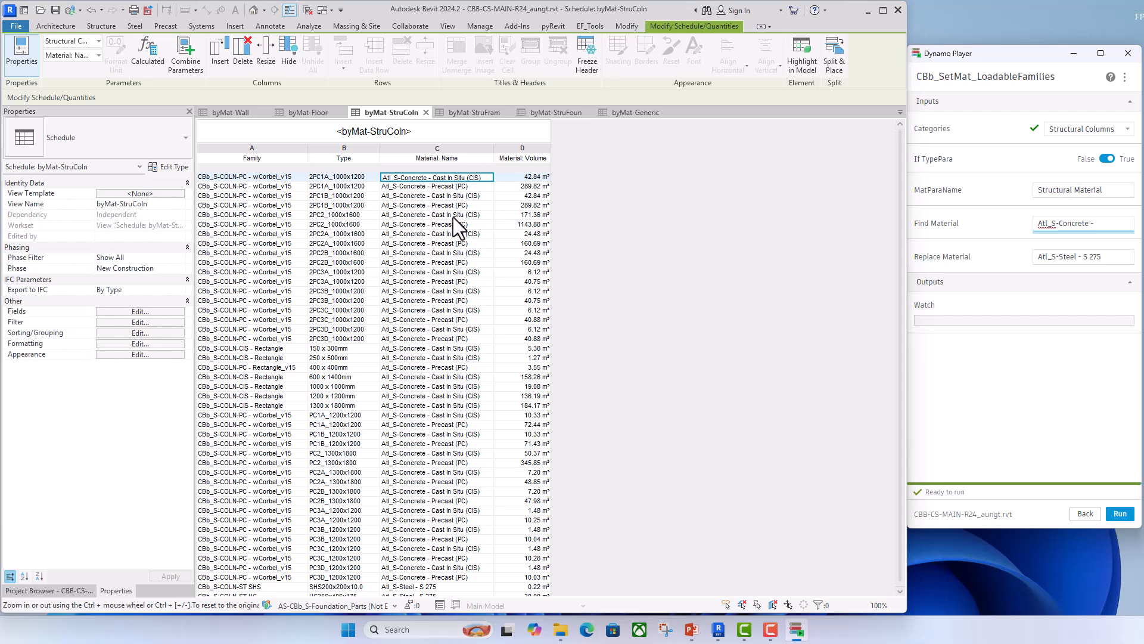
type("e - Cast In Sit")
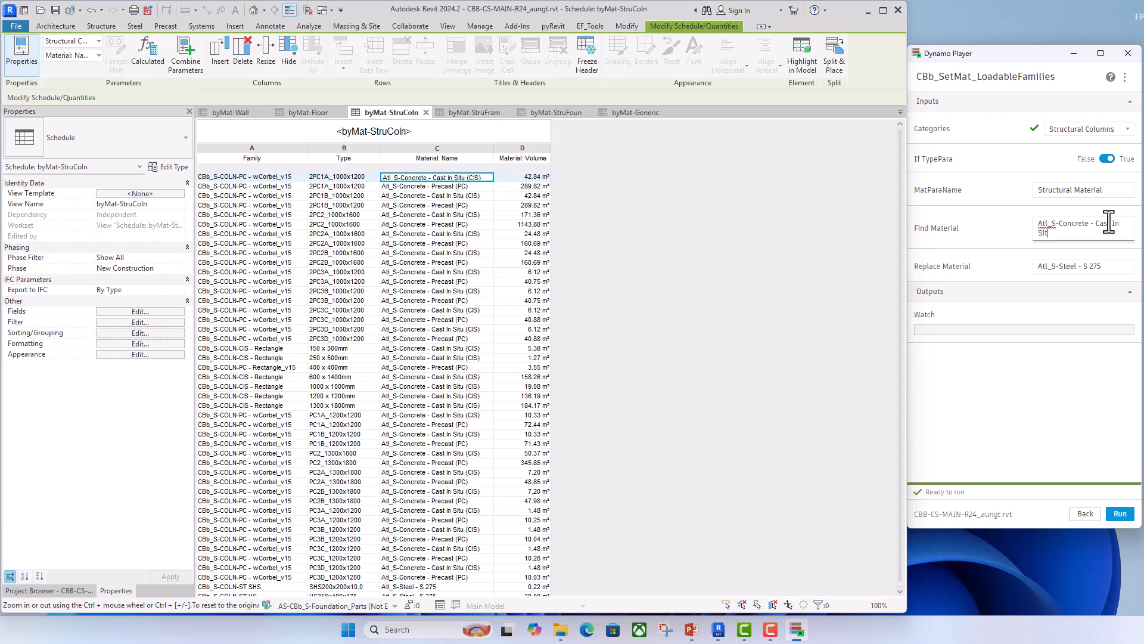
type("u (CIS)")
key("ctrl+a")
key("ctrl+c")
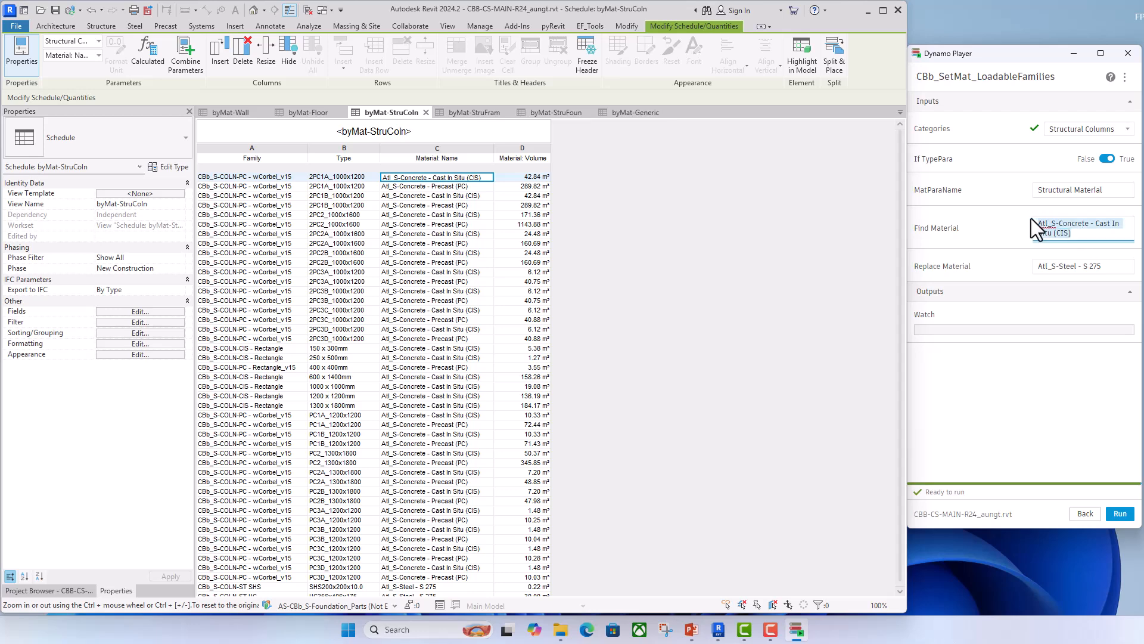
- Set the script's Replace Material input to "CBb_S-Concrete - Cast In Situ (CIS)"
left_click_drag(1108, 266, 1021, 261)
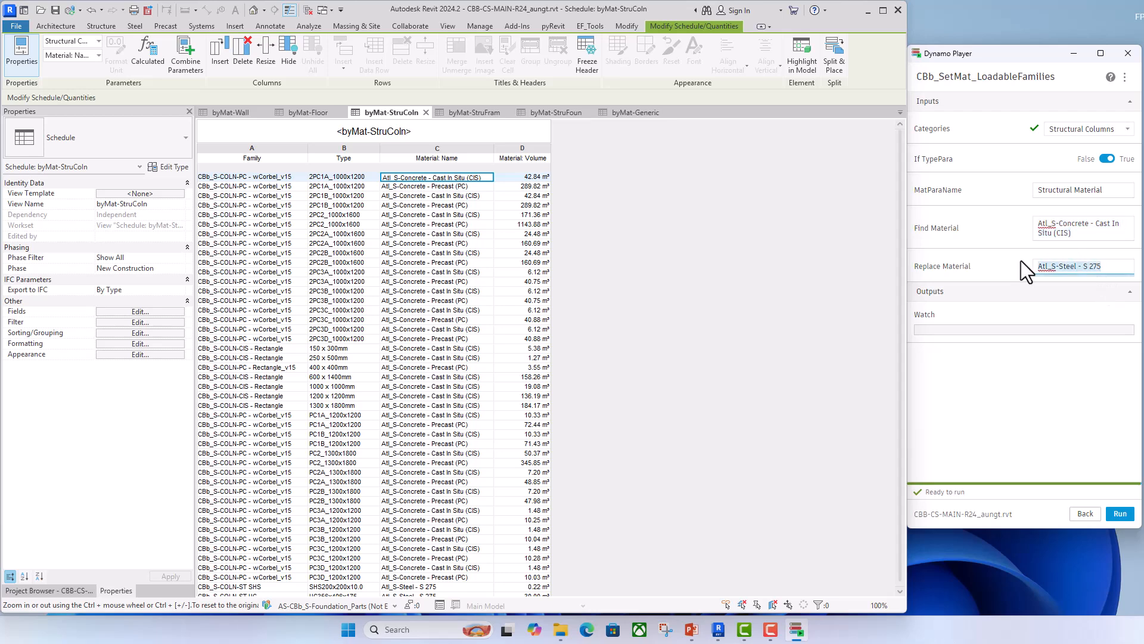
key("ctrl+v")
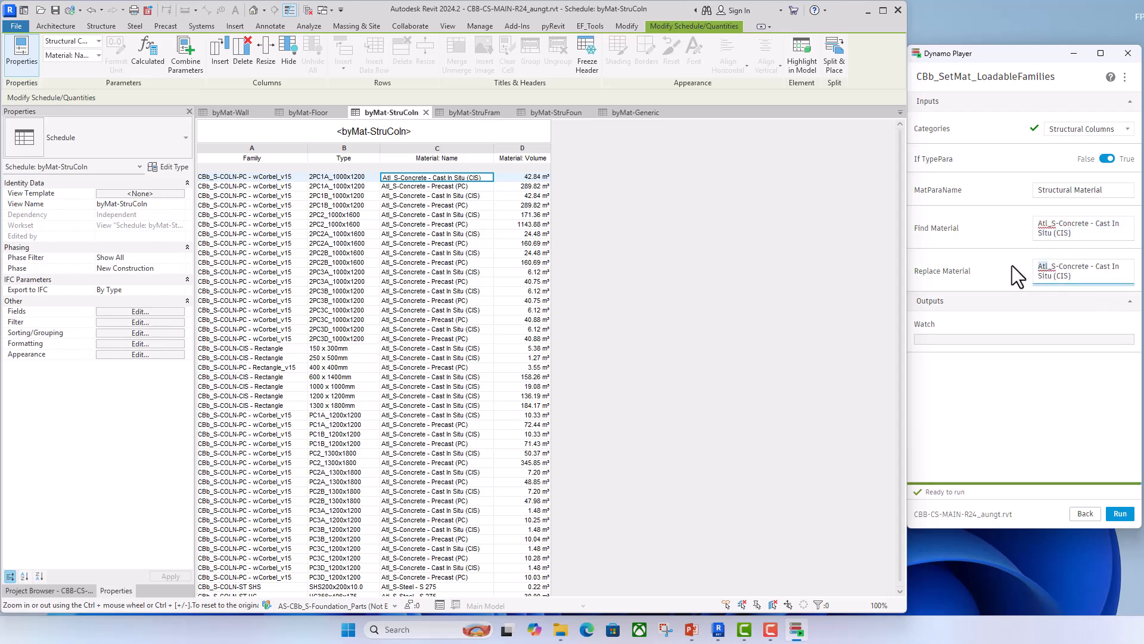
type("CBb")
left_click(1028, 397)
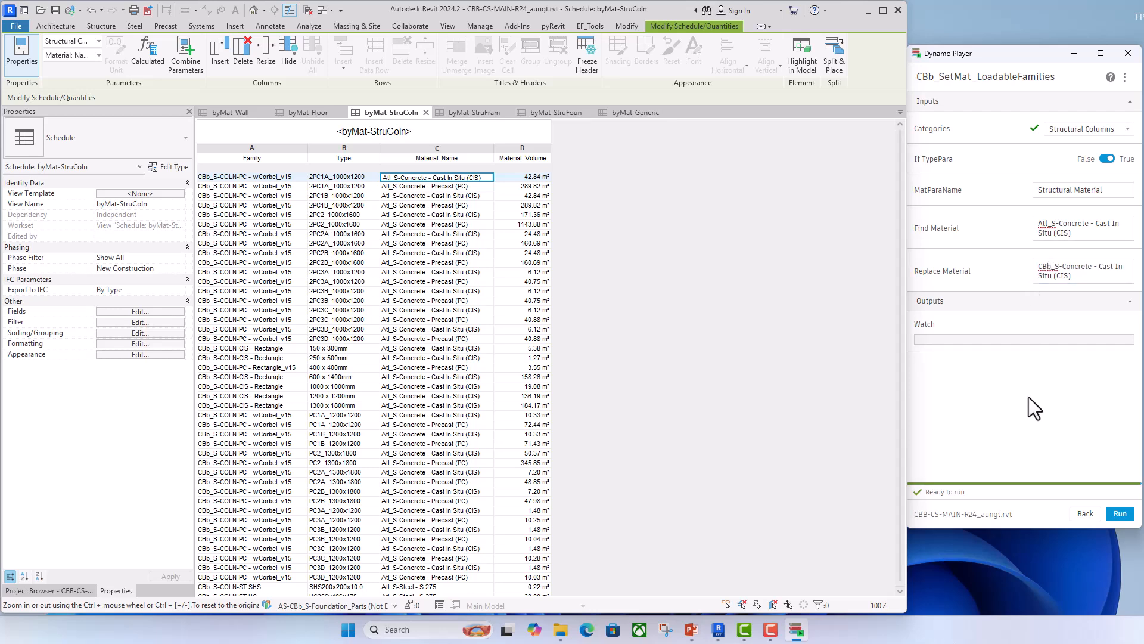
- Look through the project's material list for the Atl_S and CBb_S concrete and steel materials, and close the Material Browser
left_click(760, 210)
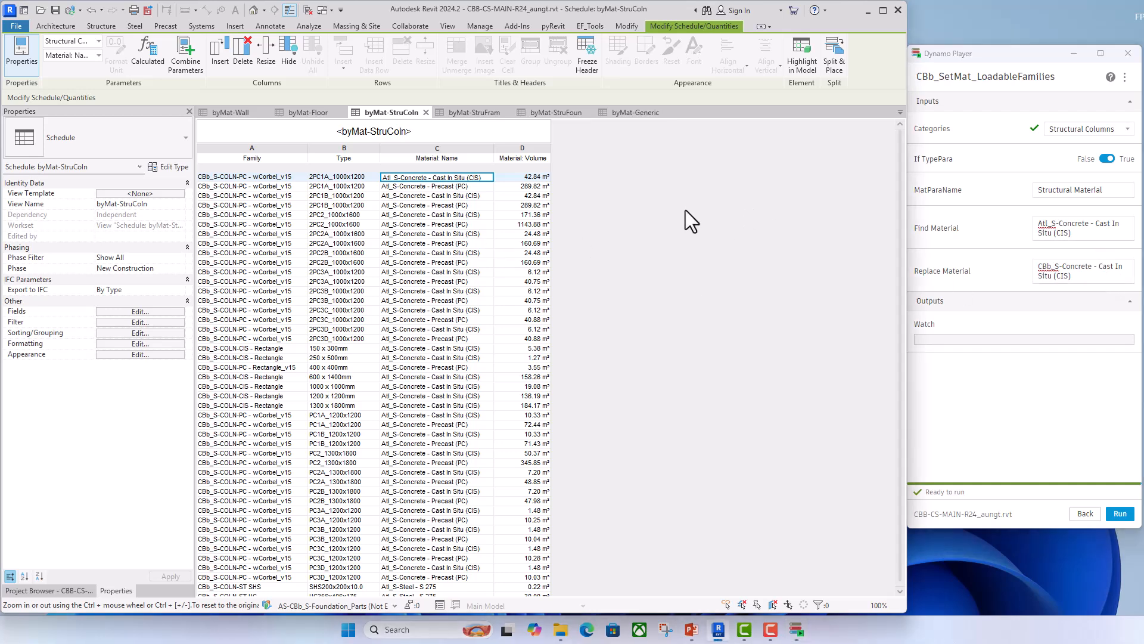
left_click(480, 27)
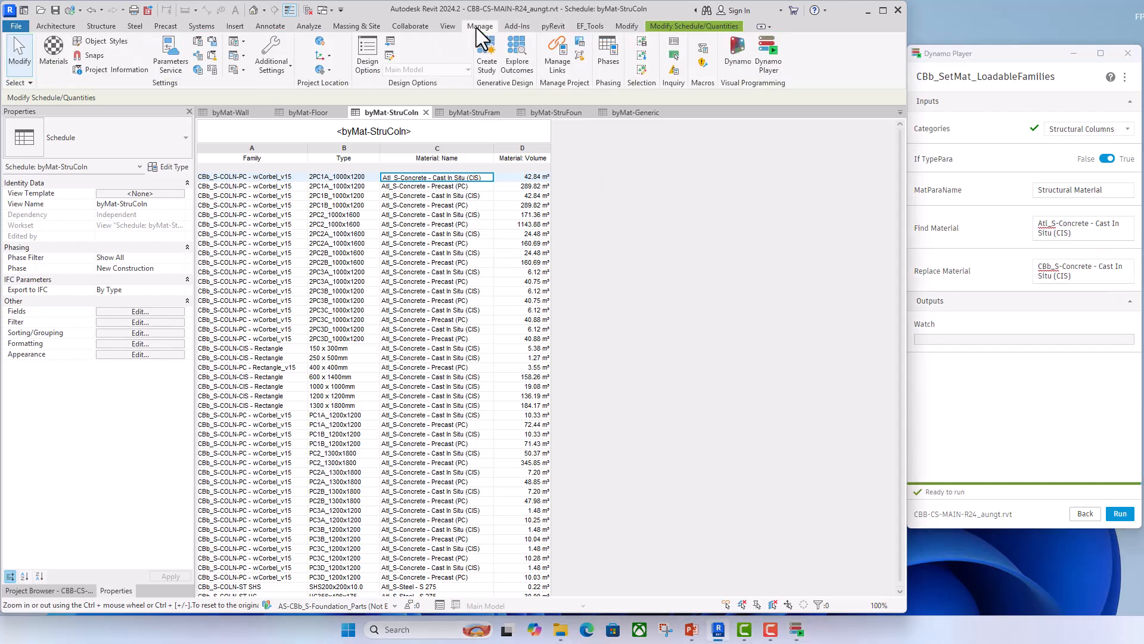
left_click(54, 49)
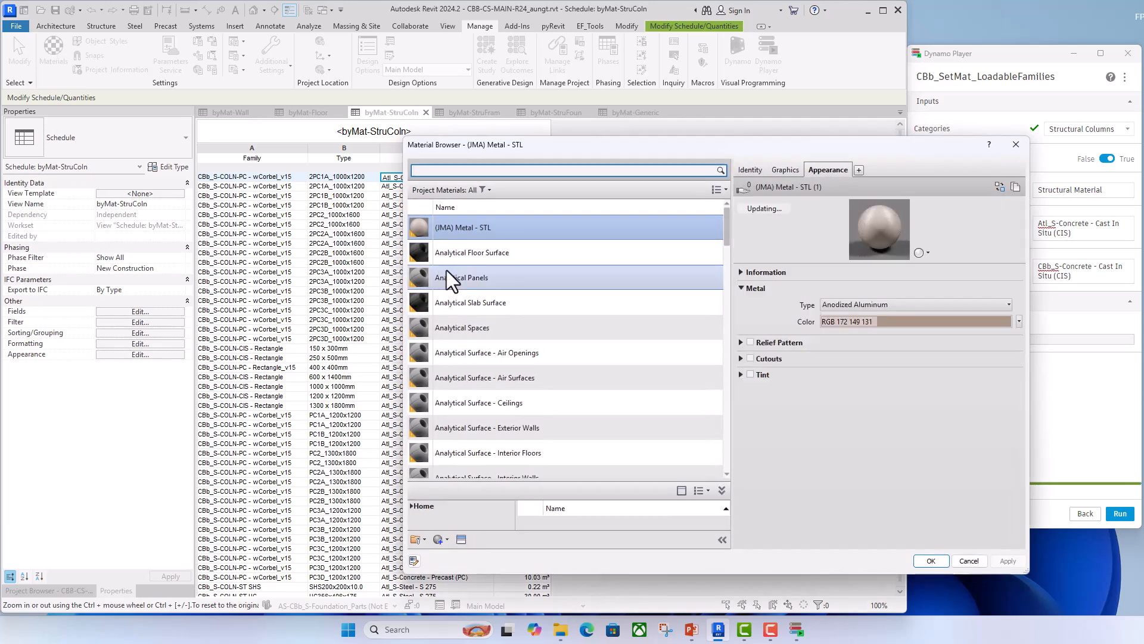
scroll(484, 319, "down", 3)
scroll(484, 319, "down", 5)
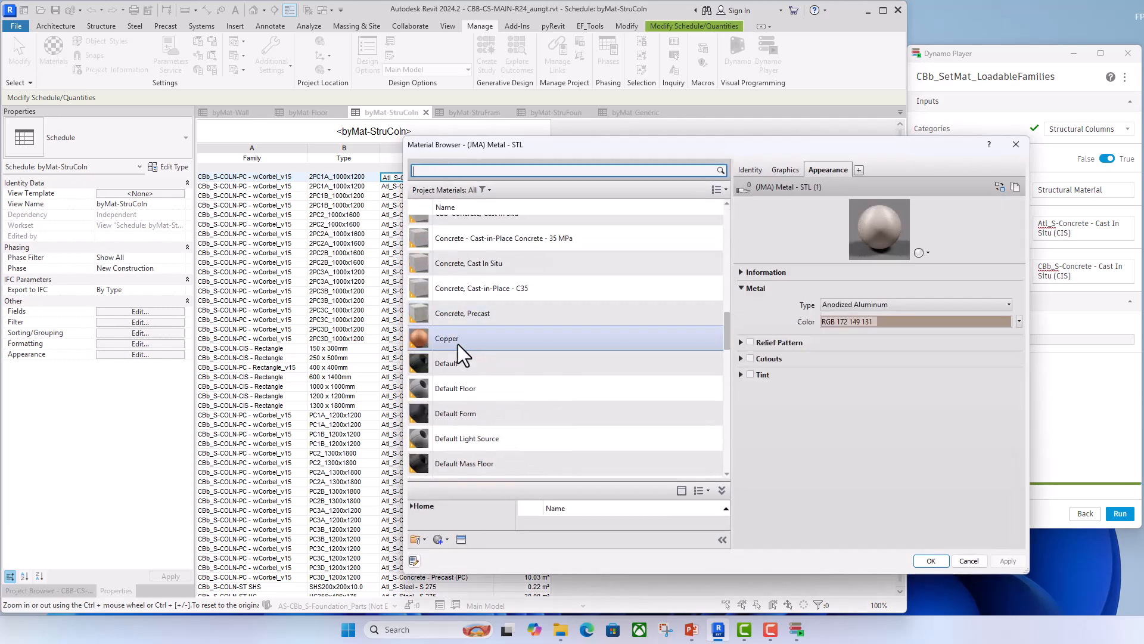
scroll(452, 288, "up", 3)
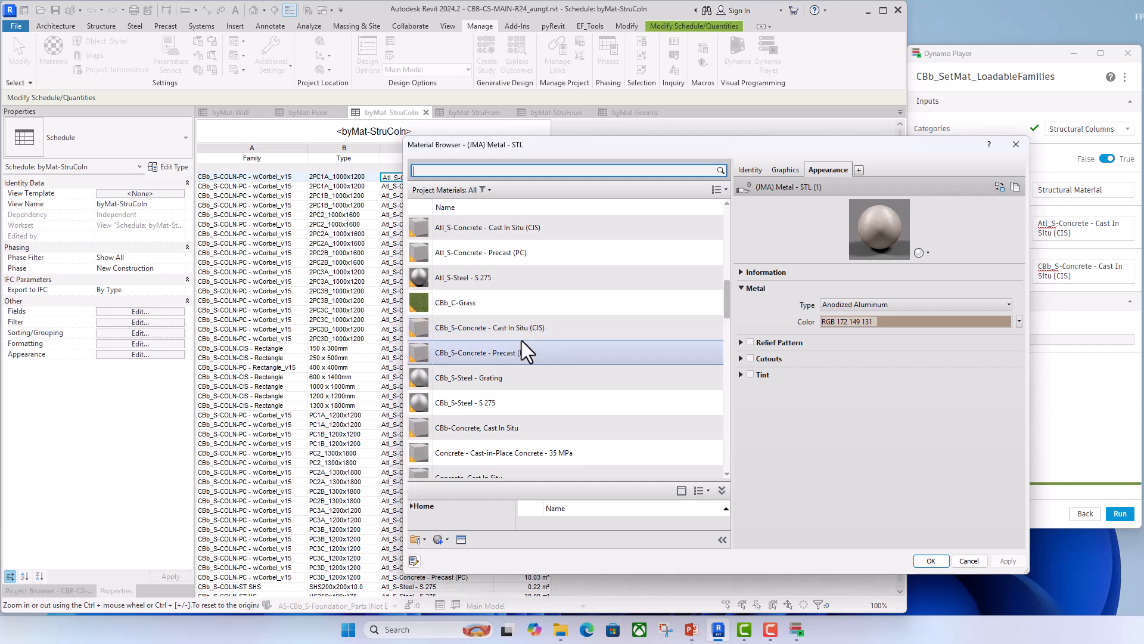
left_click(1016, 145)
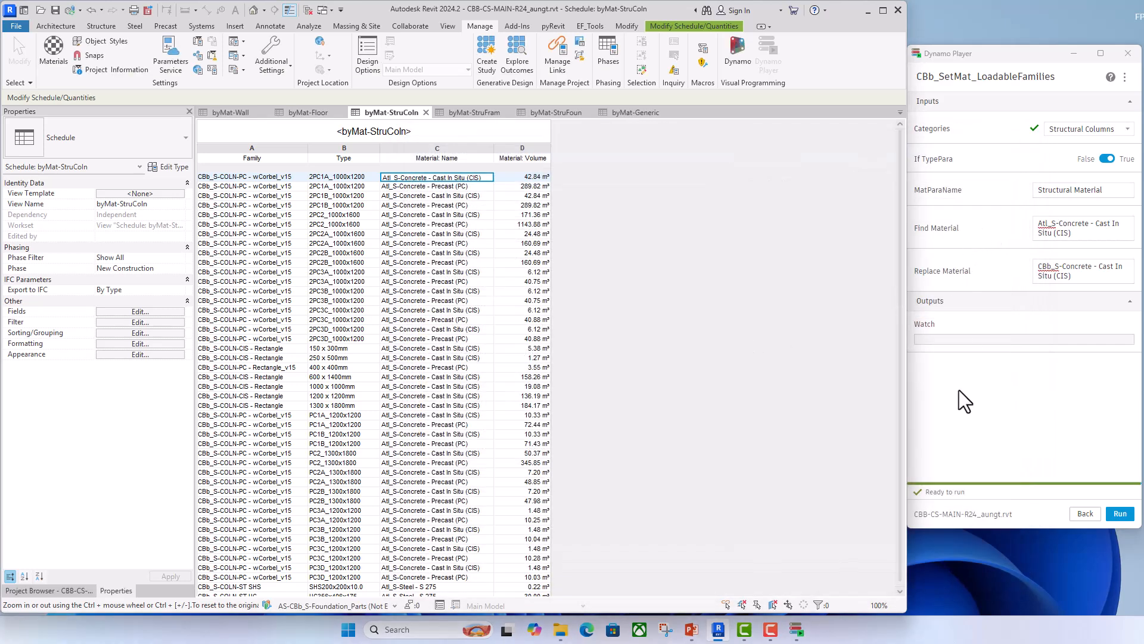
- Run the script on the columns' Structural Material parameter and undo the material replacement in the model
left_click(1119, 513)
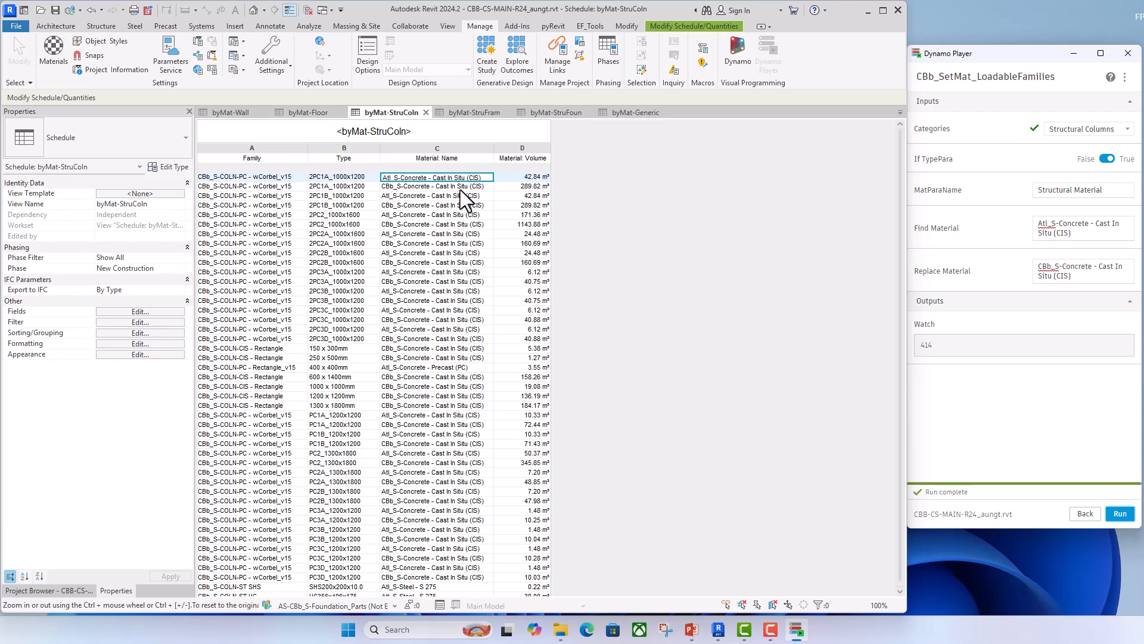
left_click(89, 8)
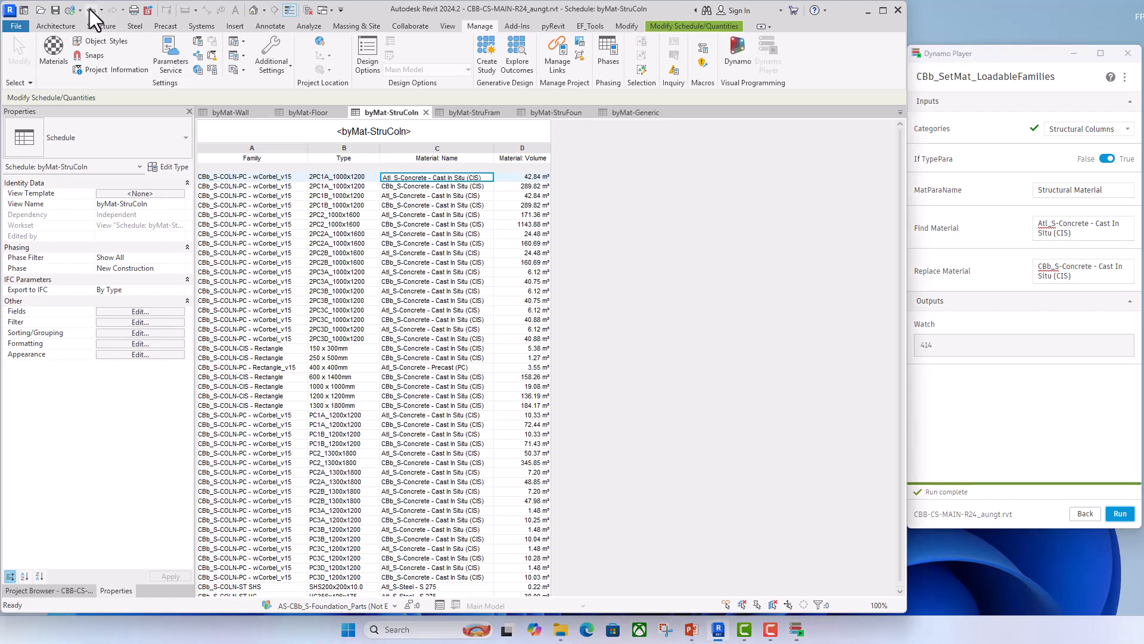
left_click(90, 10)
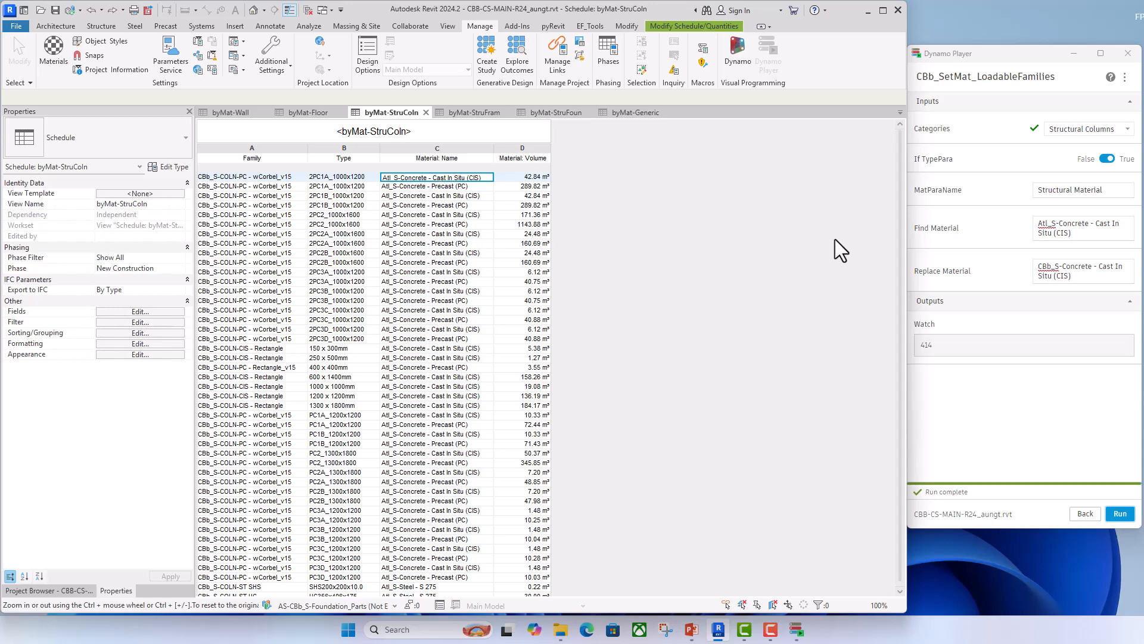
- Set the script's MatParaName input to "Filled Concrete"
left_click(1116, 192)
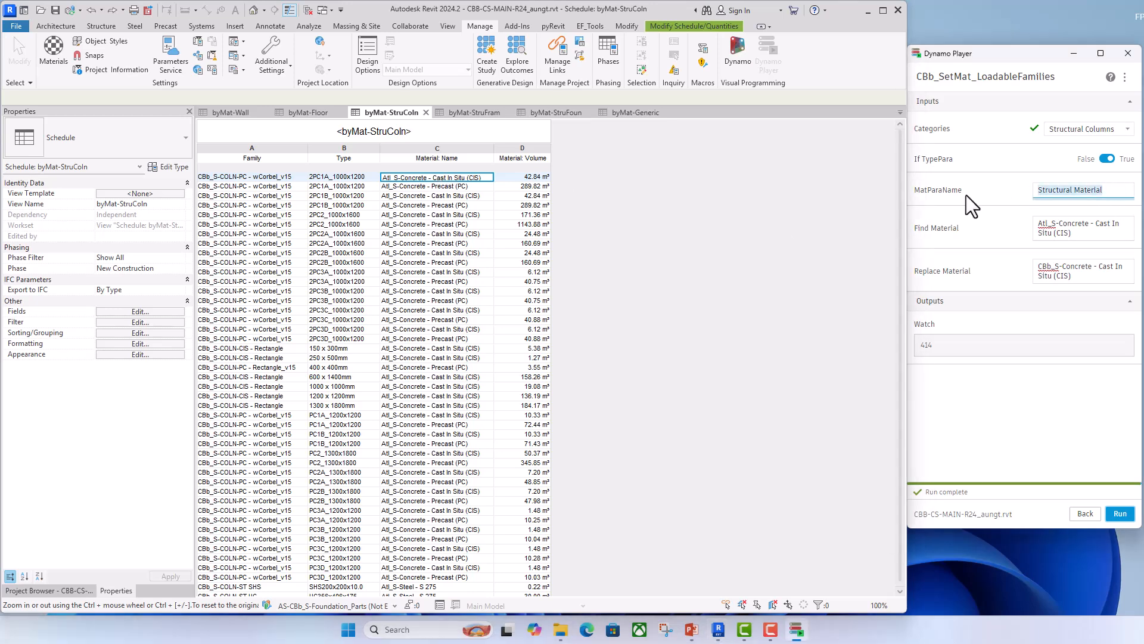
type("Filled")
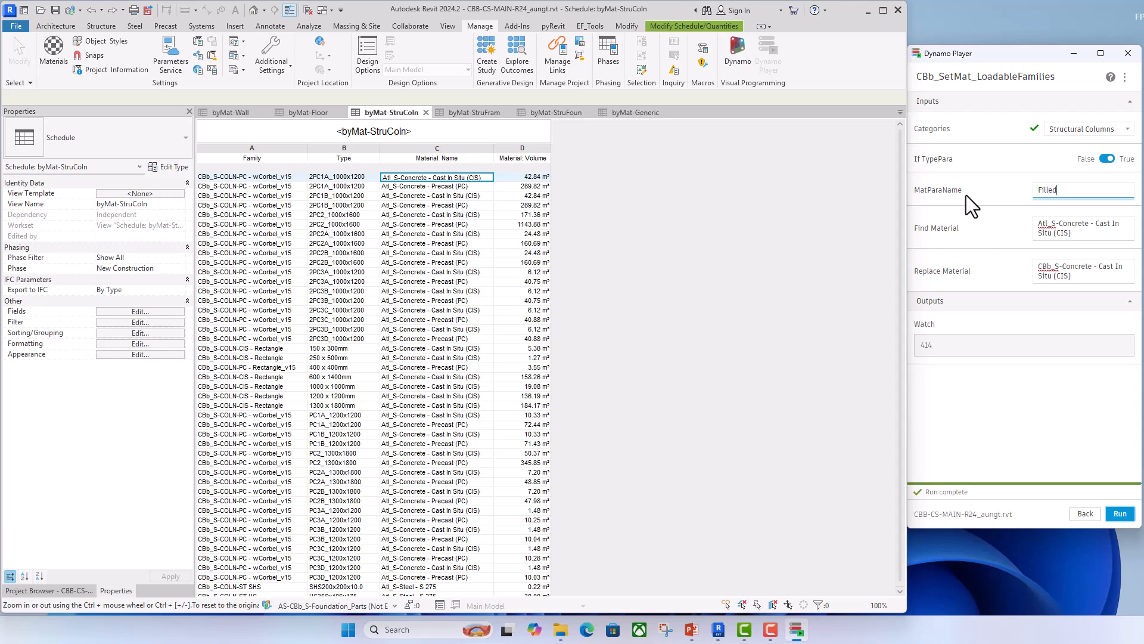
type(" Concrete")
- Open the 3D Overall view and check the material type parameters of a precast corbel column on the top storey
left_click(724, 307)
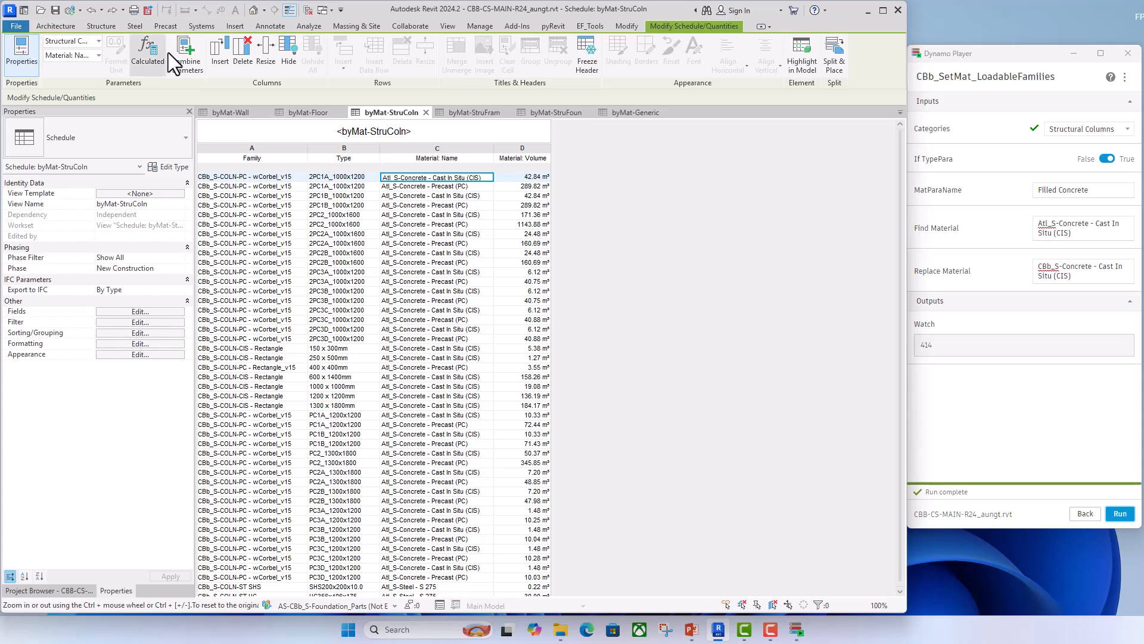
left_click(55, 592)
double_click(76, 208)
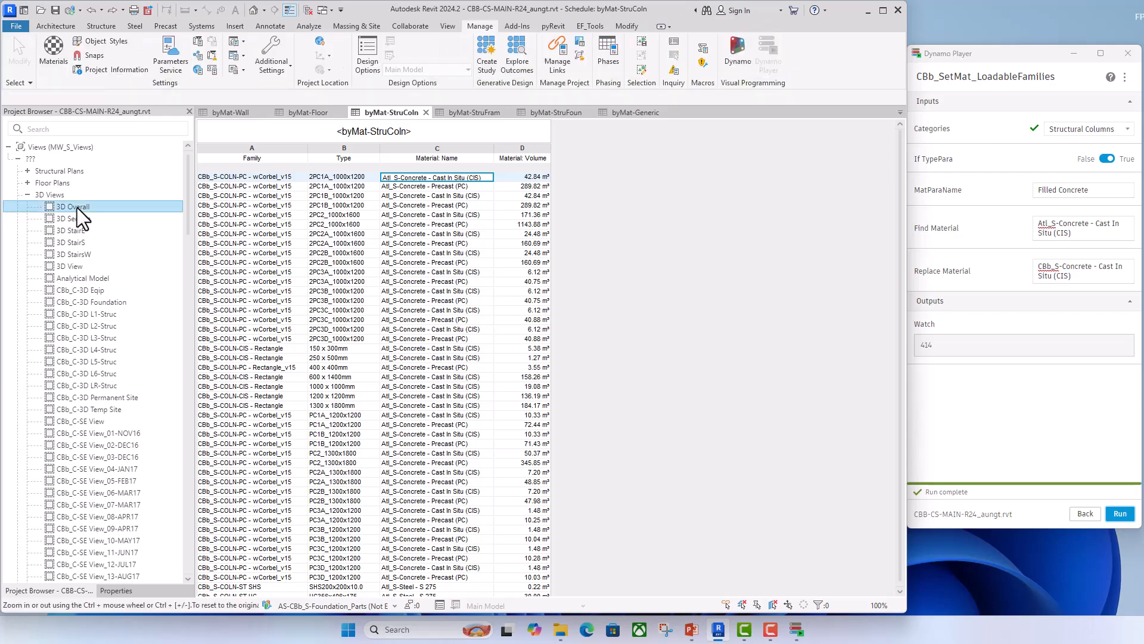
scroll(377, 272, "up", 5)
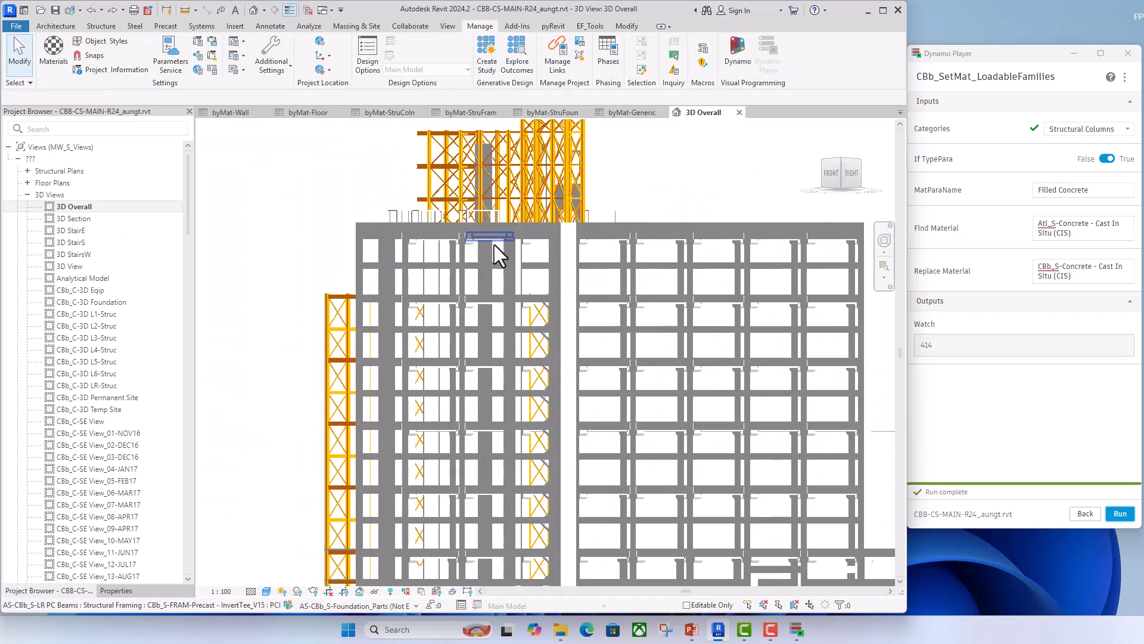
left_click(840, 167)
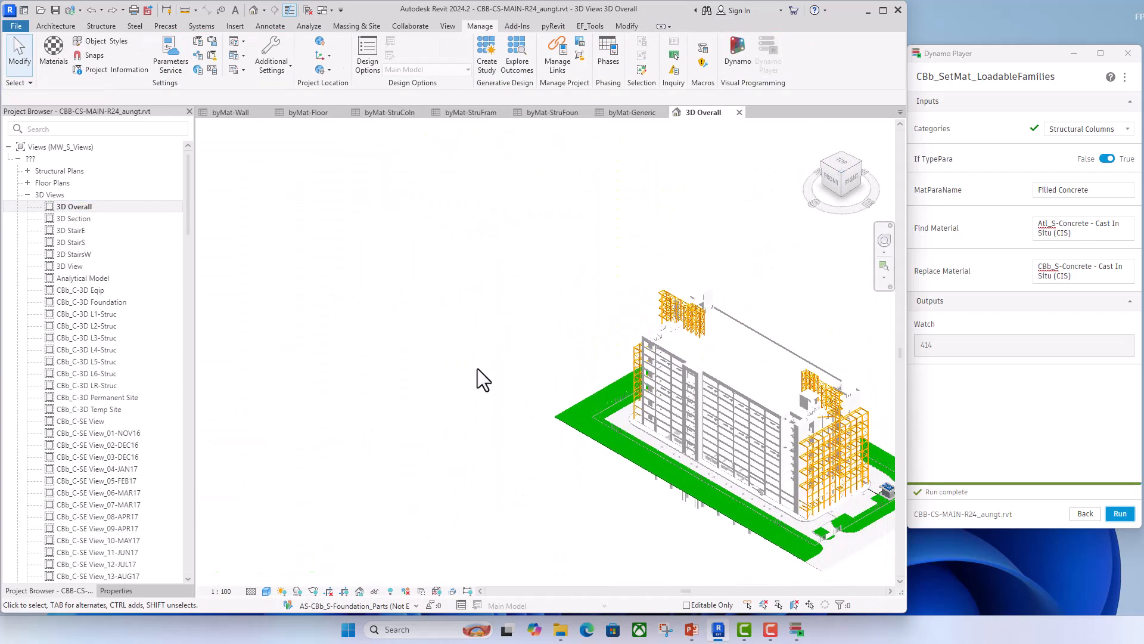
scroll(481, 372, "up", 8)
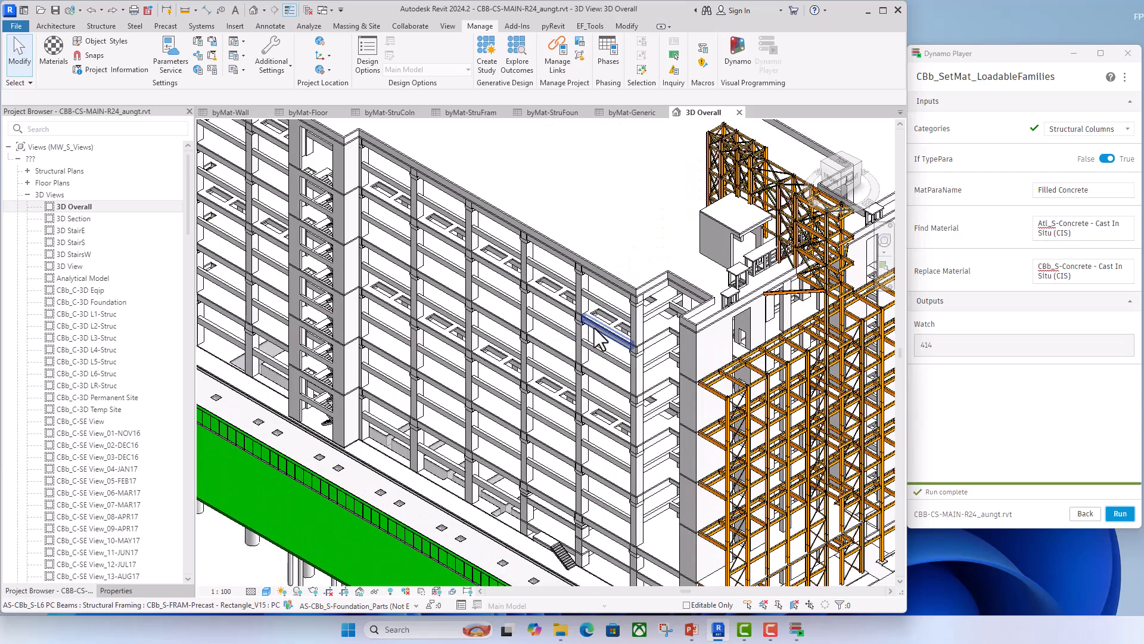
left_click(578, 288)
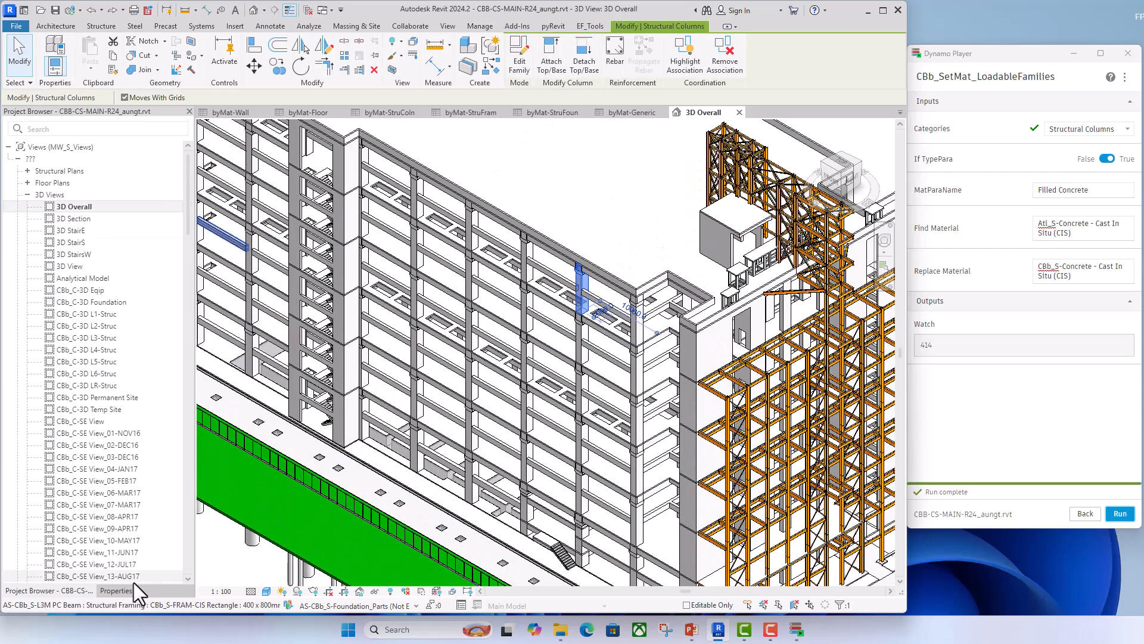
left_click(116, 590)
left_click(170, 166)
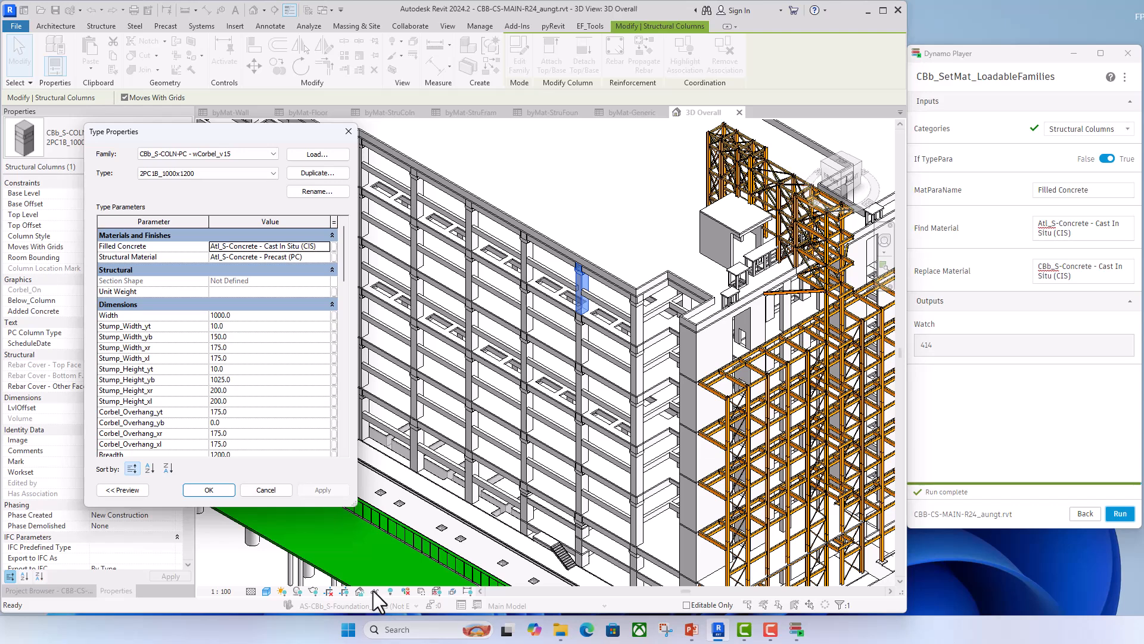
left_click(210, 489)
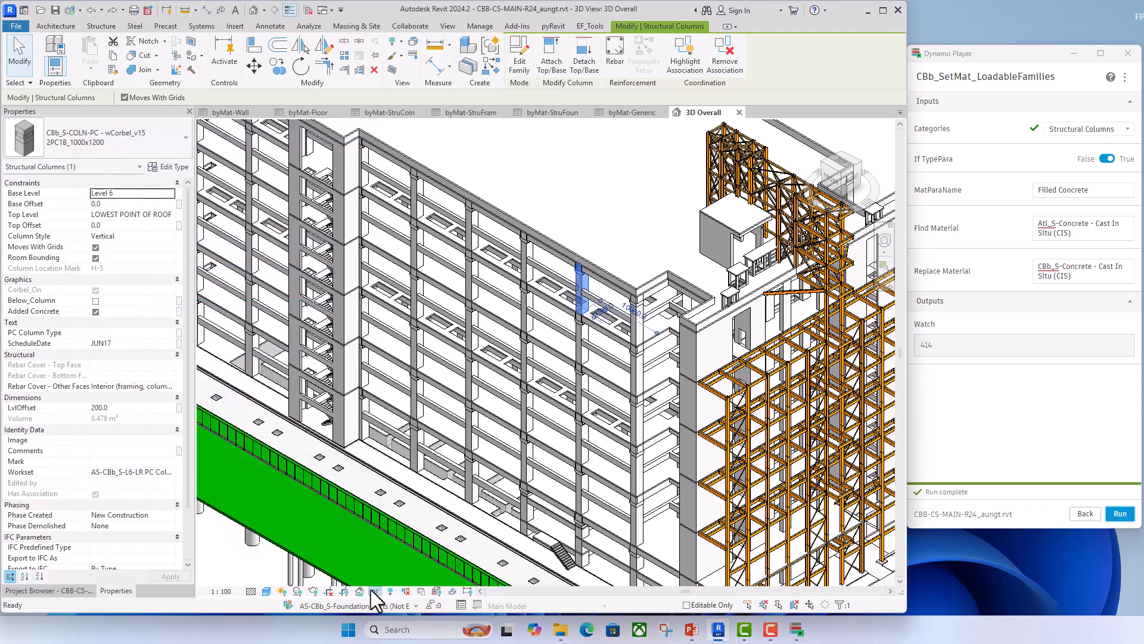
- Temporarily isolate the selected precast corbel column in the 3D Overall view
left_click(375, 592)
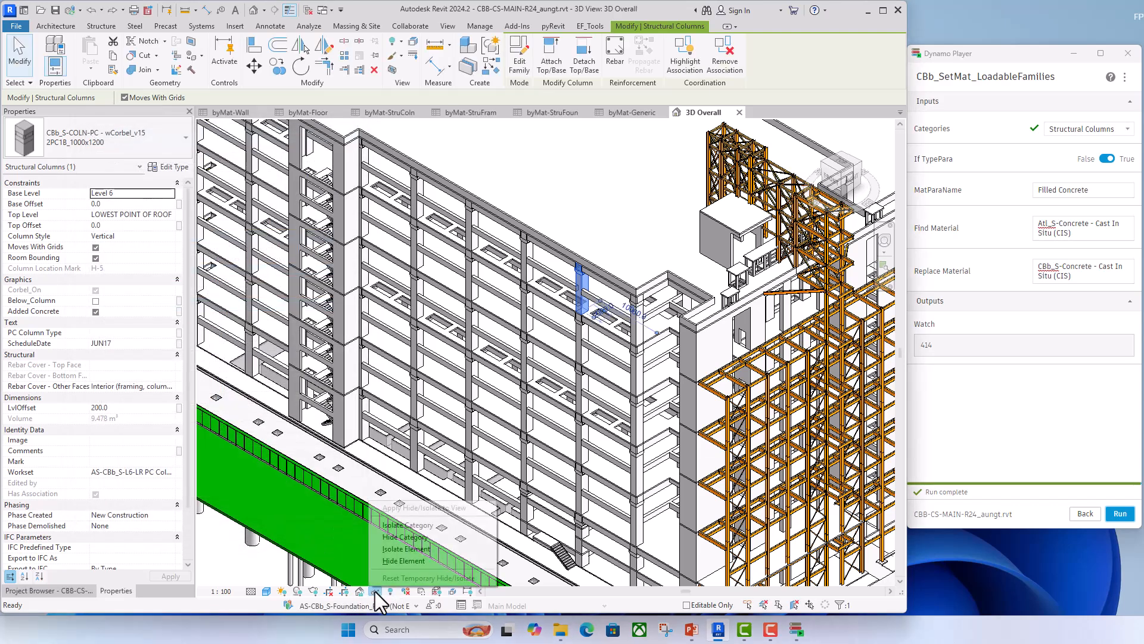
left_click(393, 547)
left_click(623, 267)
scroll(578, 281, "up", 5)
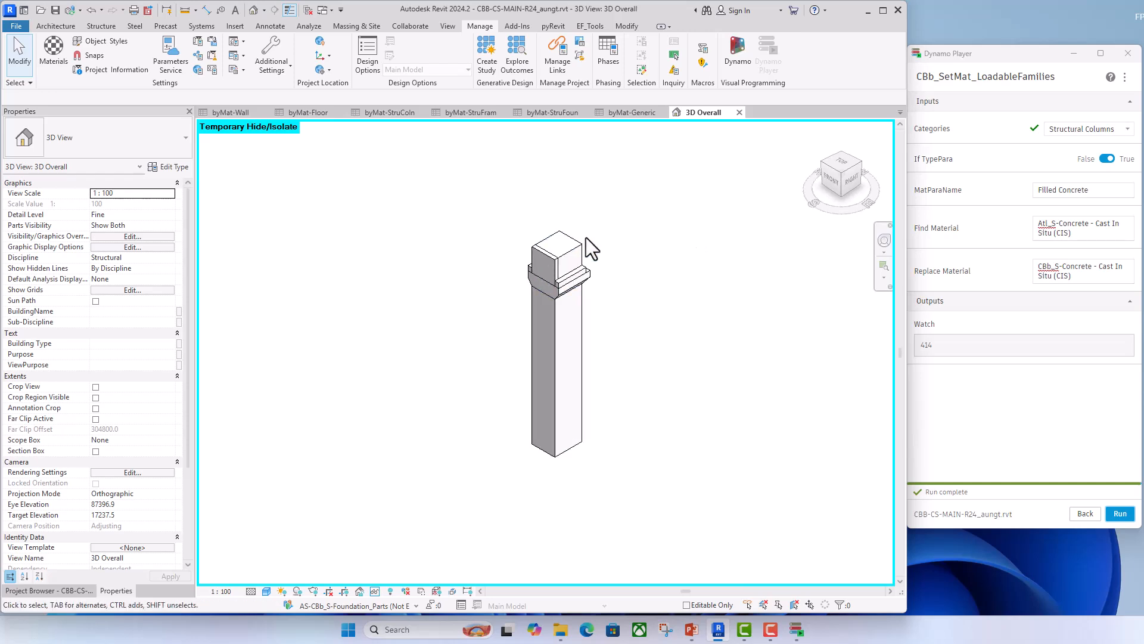
scroll(630, 286, "up", 2)
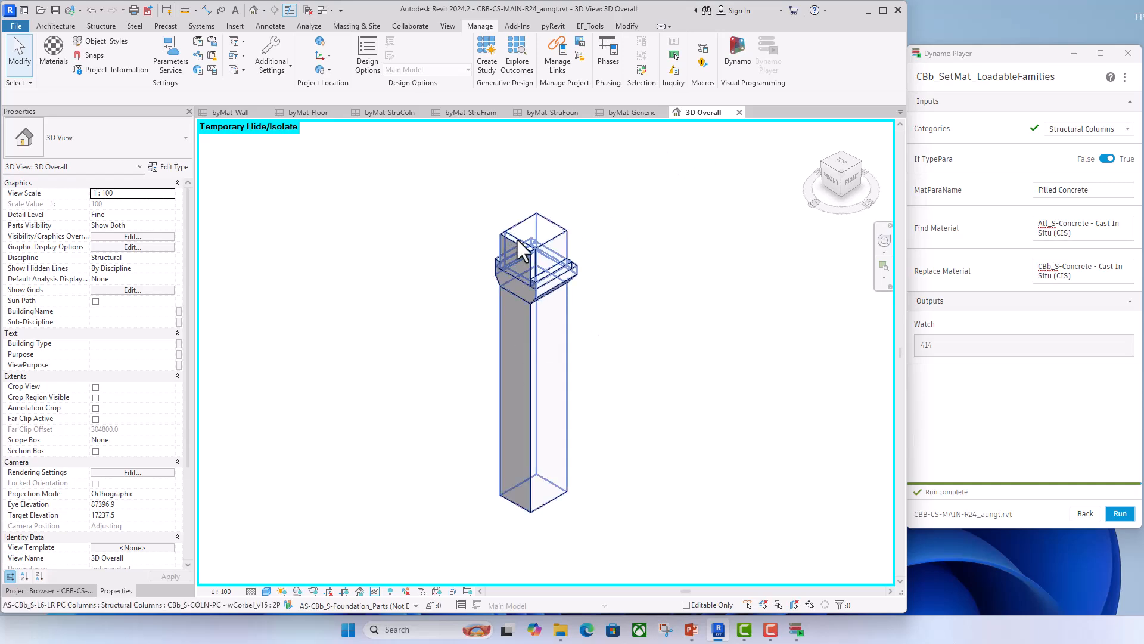
- Compare the Filled Concrete and Structural Material type parameters of the isolated corbel column, and deselect it
left_click(533, 254)
left_click(169, 167)
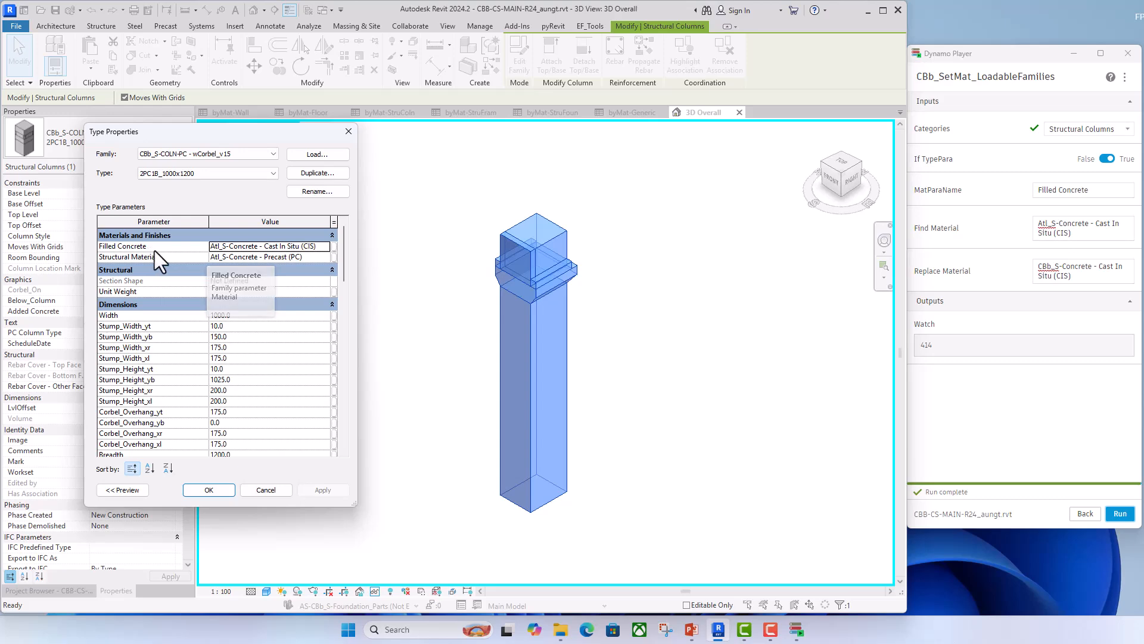
left_click(357, 136)
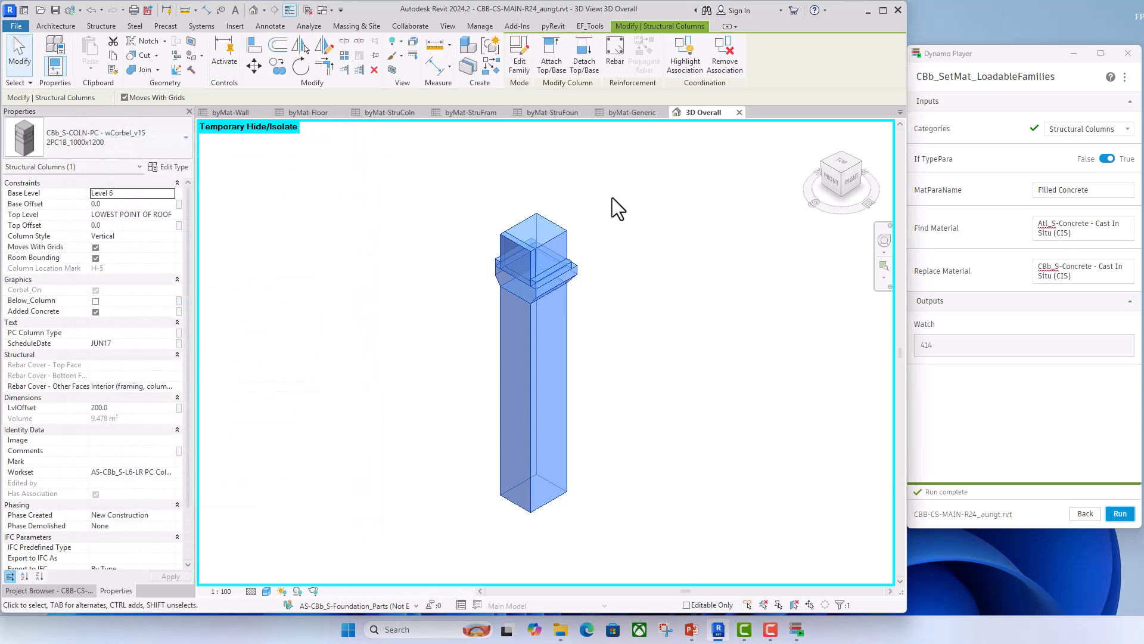
left_click(612, 200)
- Return to the byMat-StruColn schedule, review the script's inputs and run the cast in situ material replacement on the Filled Concrete parameter
left_click(395, 113)
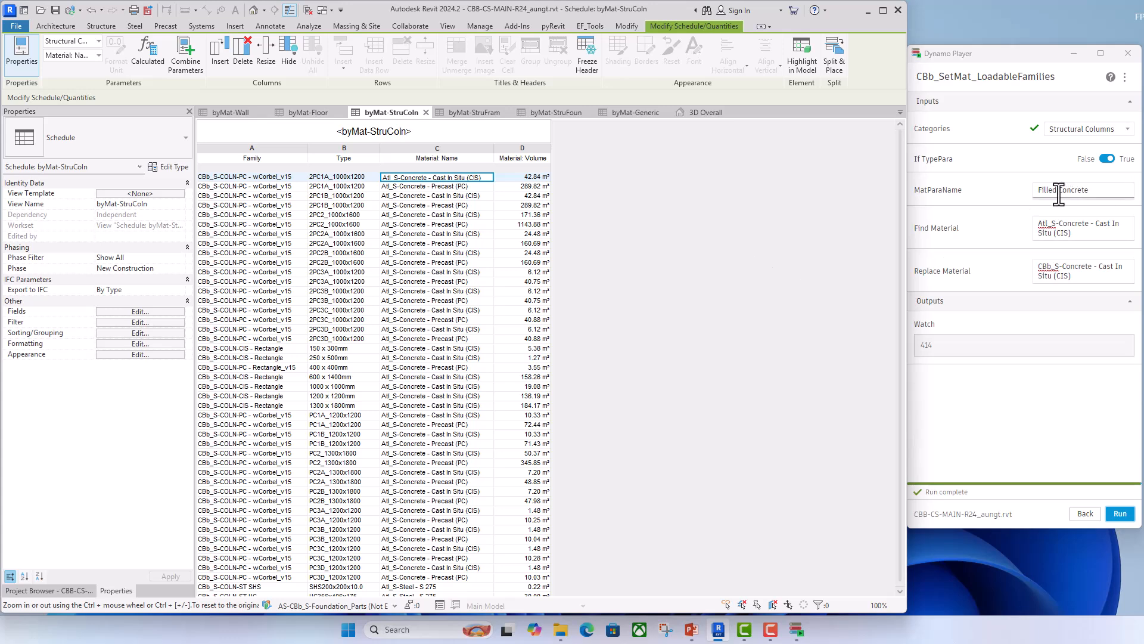
left_click_drag(1090, 187, 1034, 191)
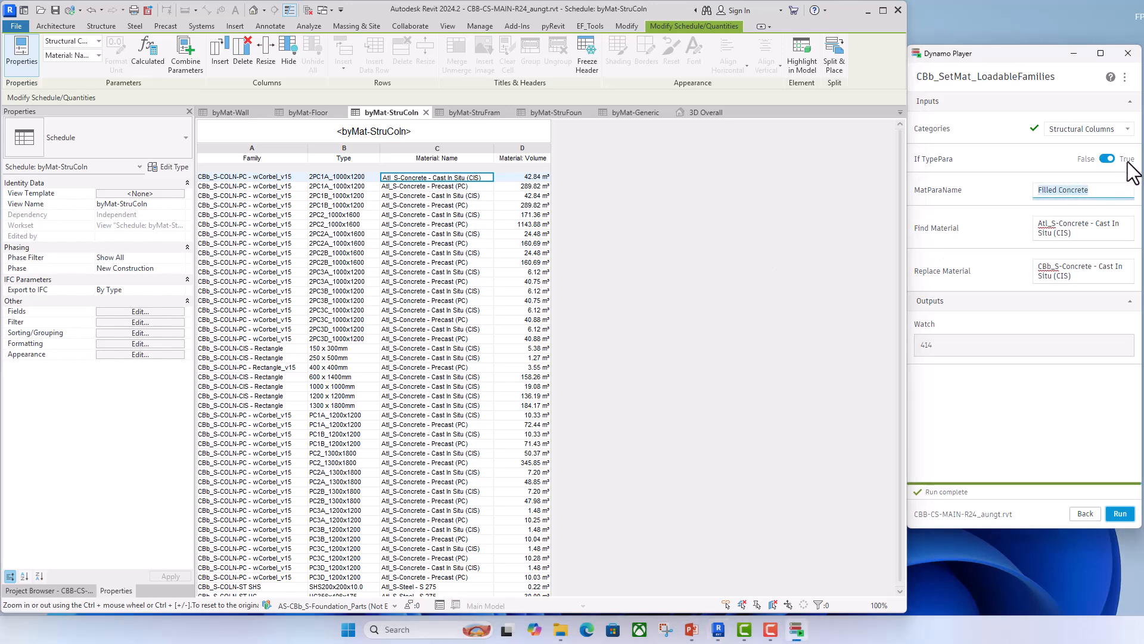
left_click_drag(1075, 241, 1025, 220)
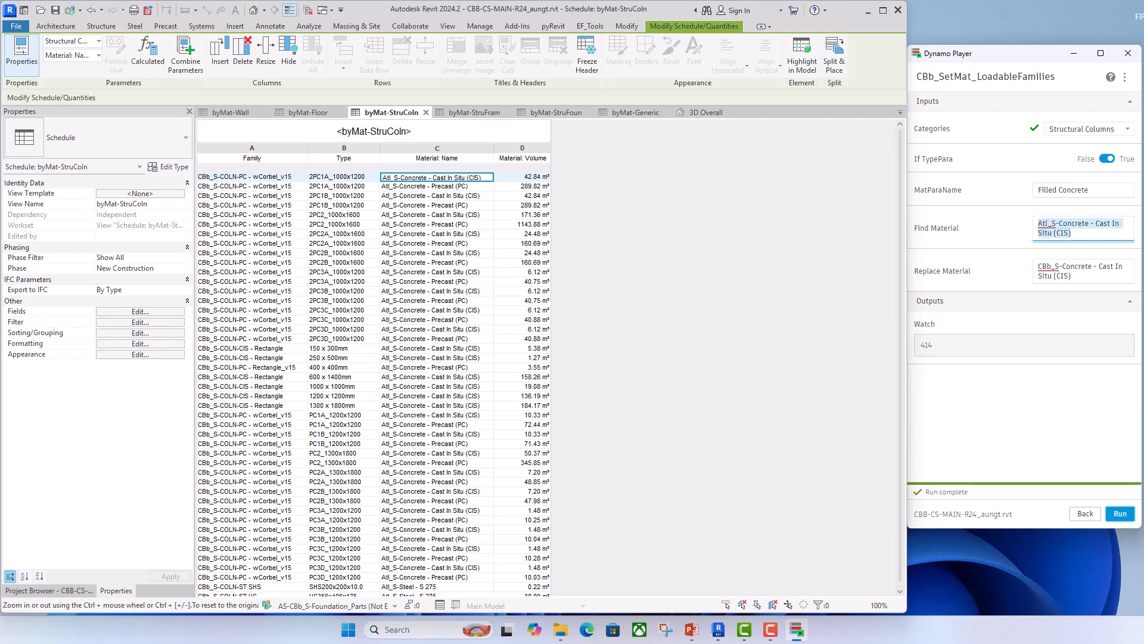
left_click_drag(1073, 275, 1023, 262)
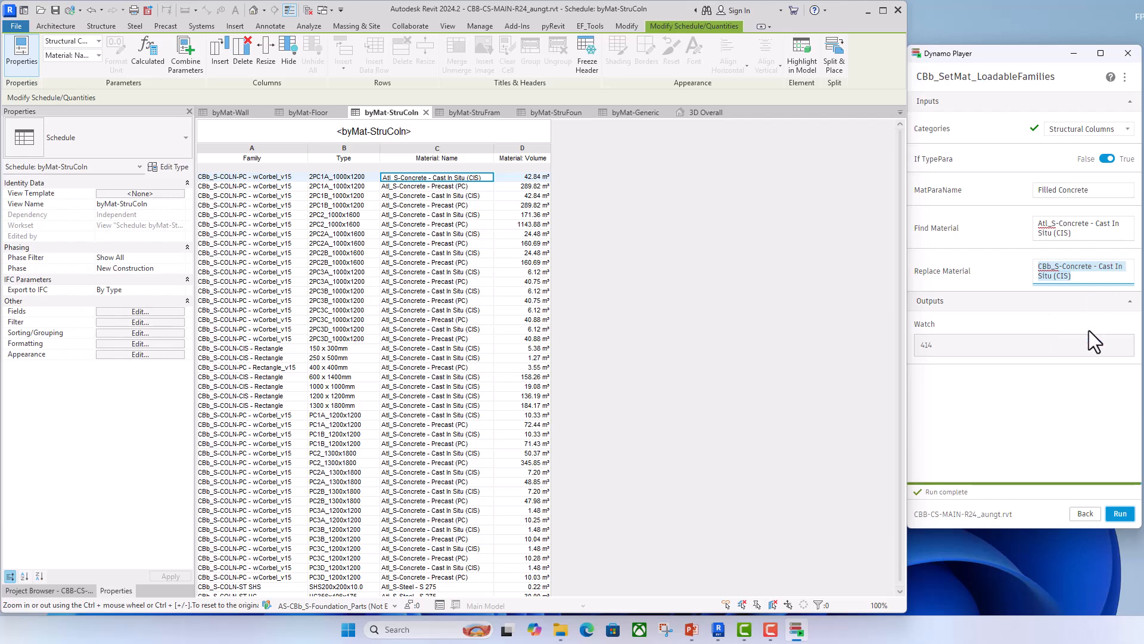
left_click(1120, 514)
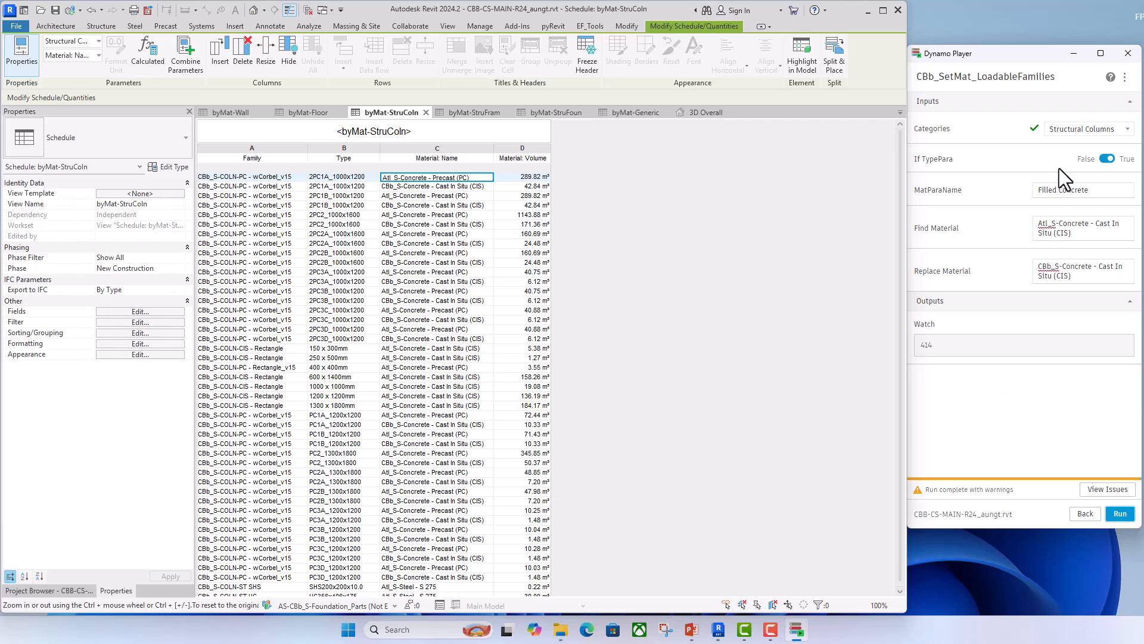
- Set the script's MatParaName input to "Structural Material"
left_click_drag(1095, 192, 984, 189)
type("Structural Material")
- Change the script's Find Material input to "Atl_S-Concrete - Precast (PC)"
left_click_drag(1072, 233, 1097, 228)
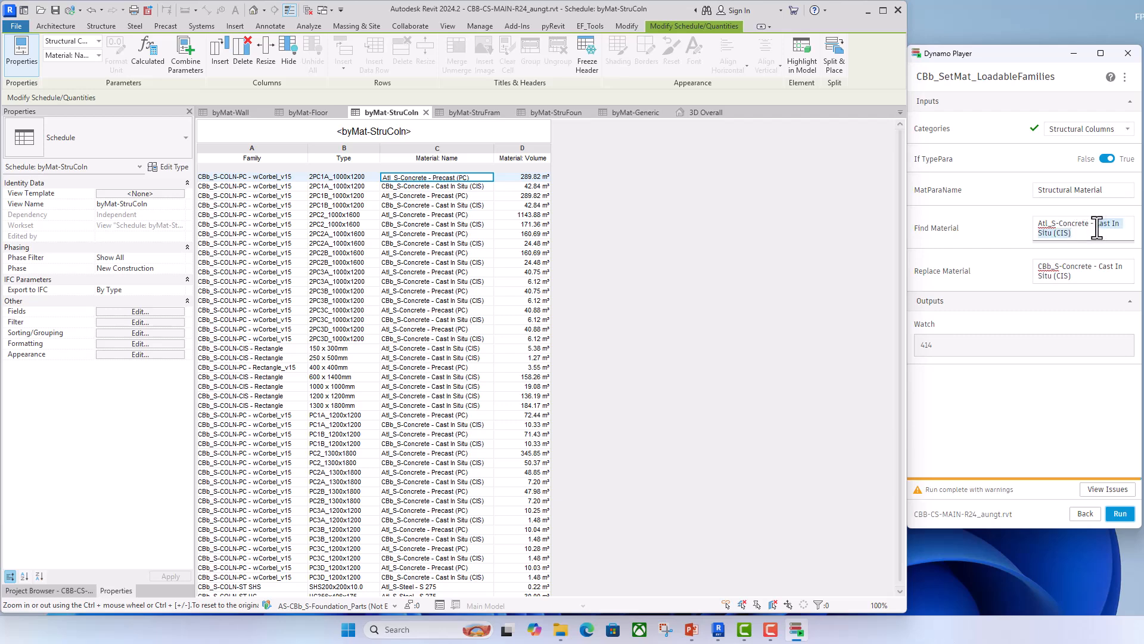
key("BackSpace")
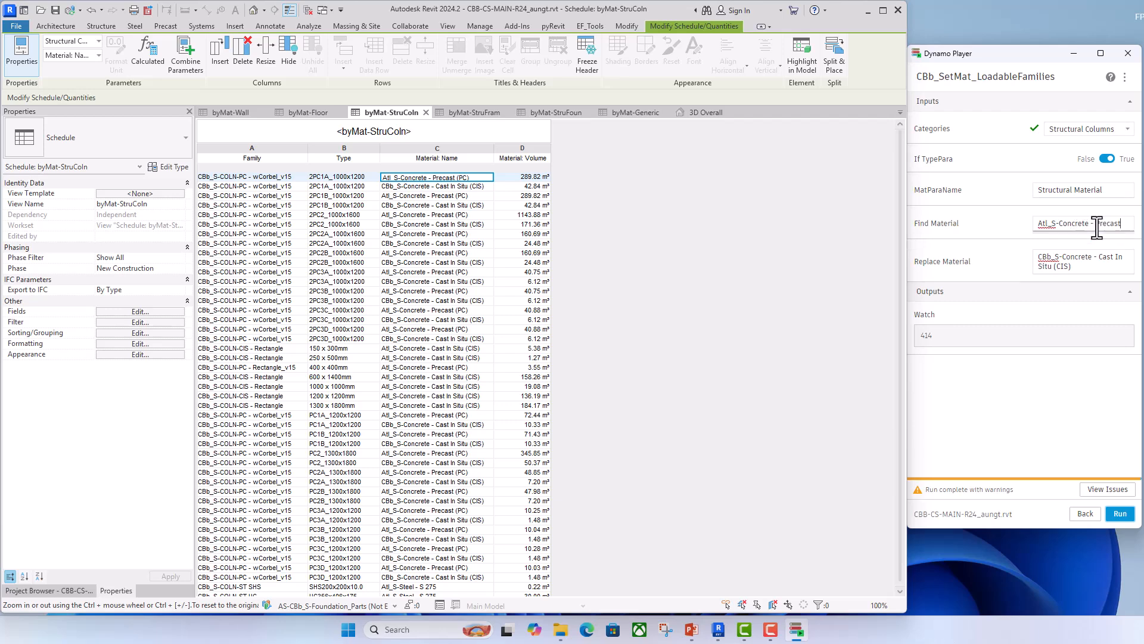
type("Precast (PC")
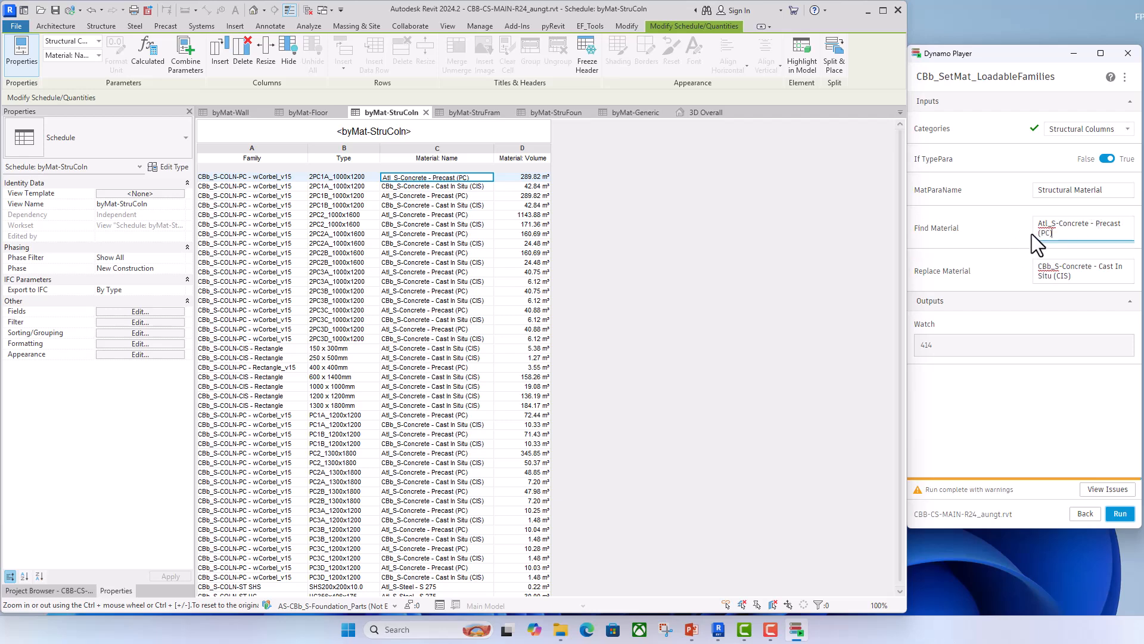
- Set the script's Replace Material input to "CBb_S-Concrete - Precast (PC)" and run the replacement on the structural columns
left_click(1096, 224, "shift")
key("ctrl+c")
left_click(1082, 280)
left_click(1100, 266, "shift")
key("ctrl+v")
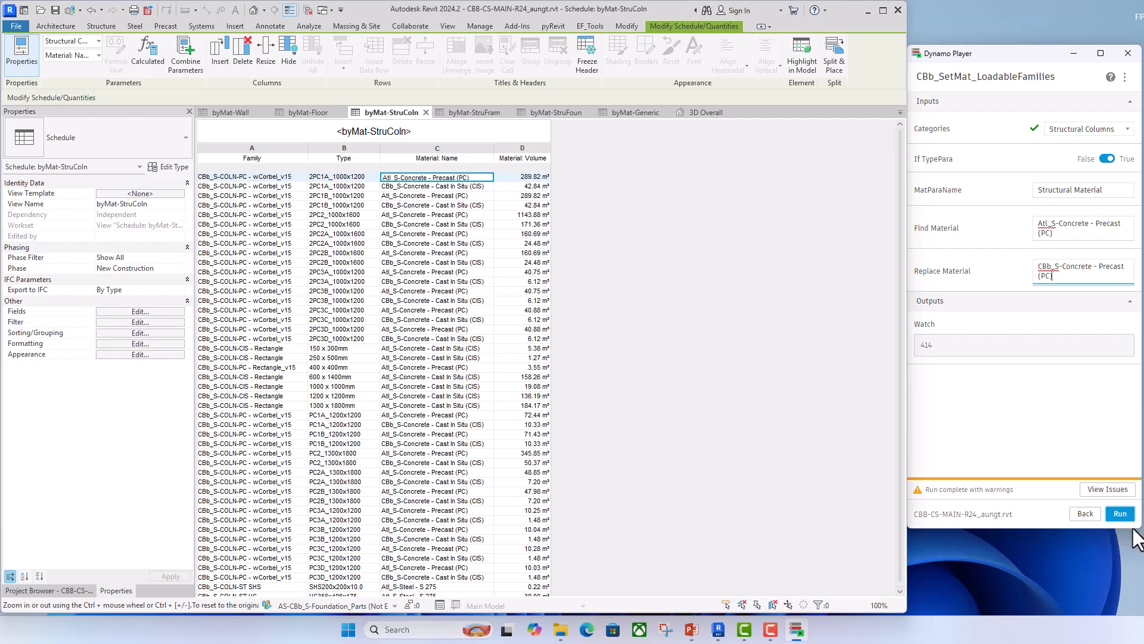
left_click(1119, 513)
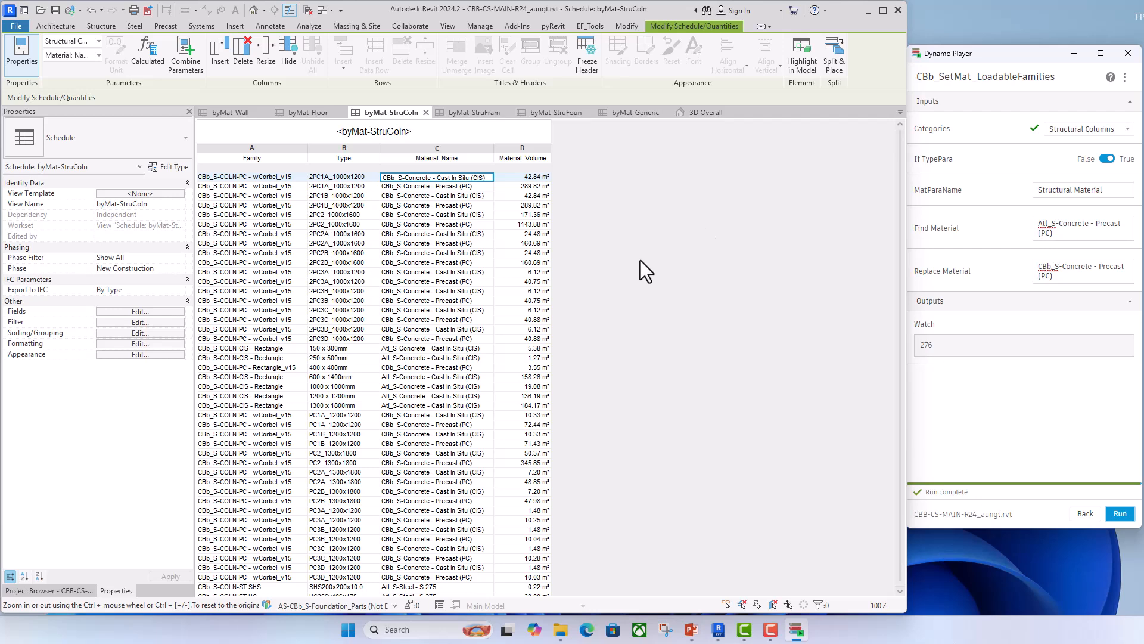
- Set If TypePara to False and change Find Material to "Atl_S-Concrete - Cast In Situ (CIS)" for the rectangular cast in situ columns
left_click(368, 378)
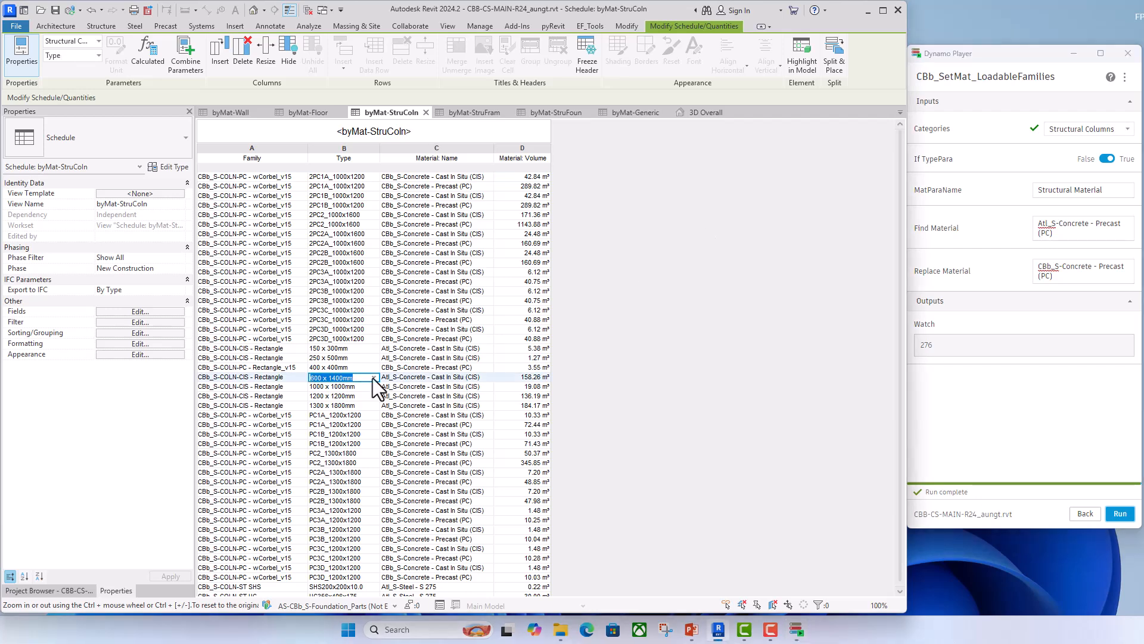
left_click(1106, 158)
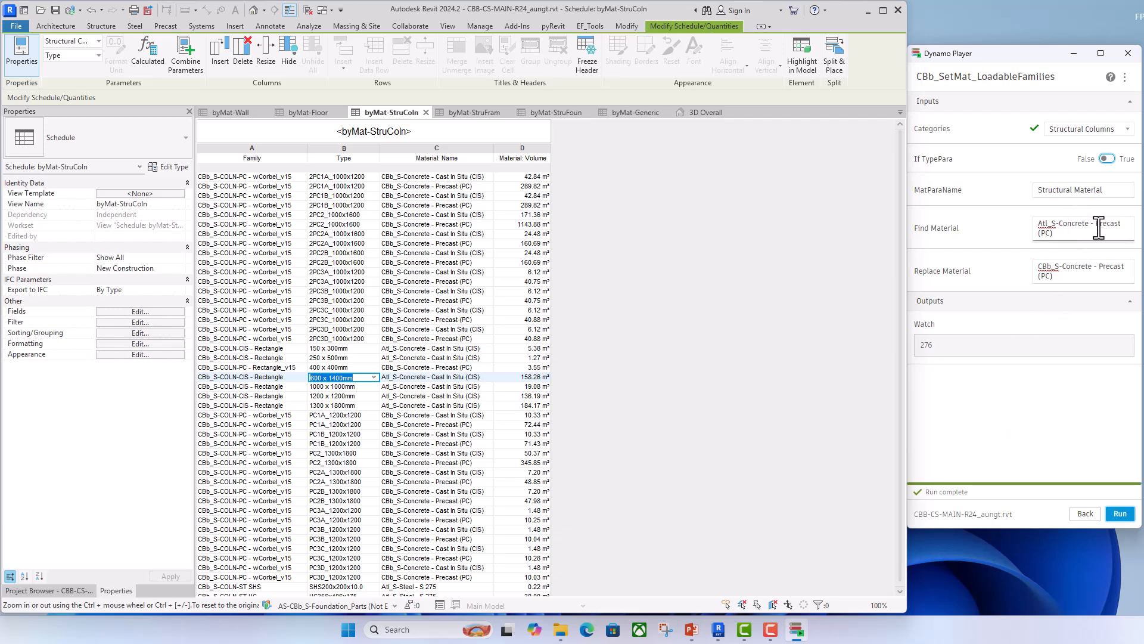
left_click_drag(1100, 225, 1068, 232)
type("C")
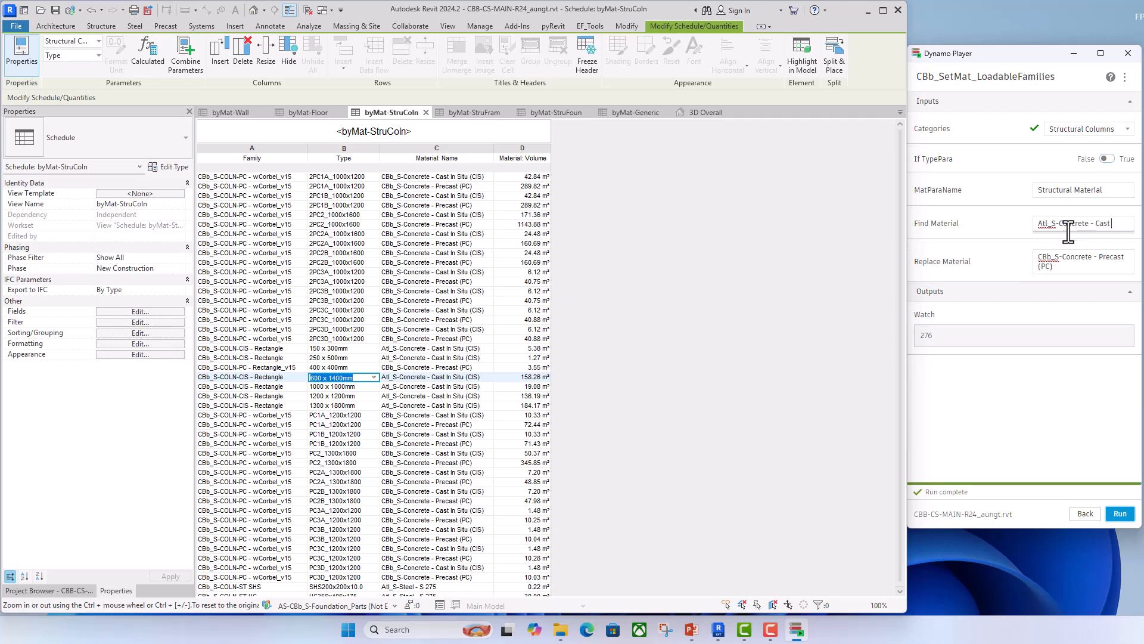
type("tu")
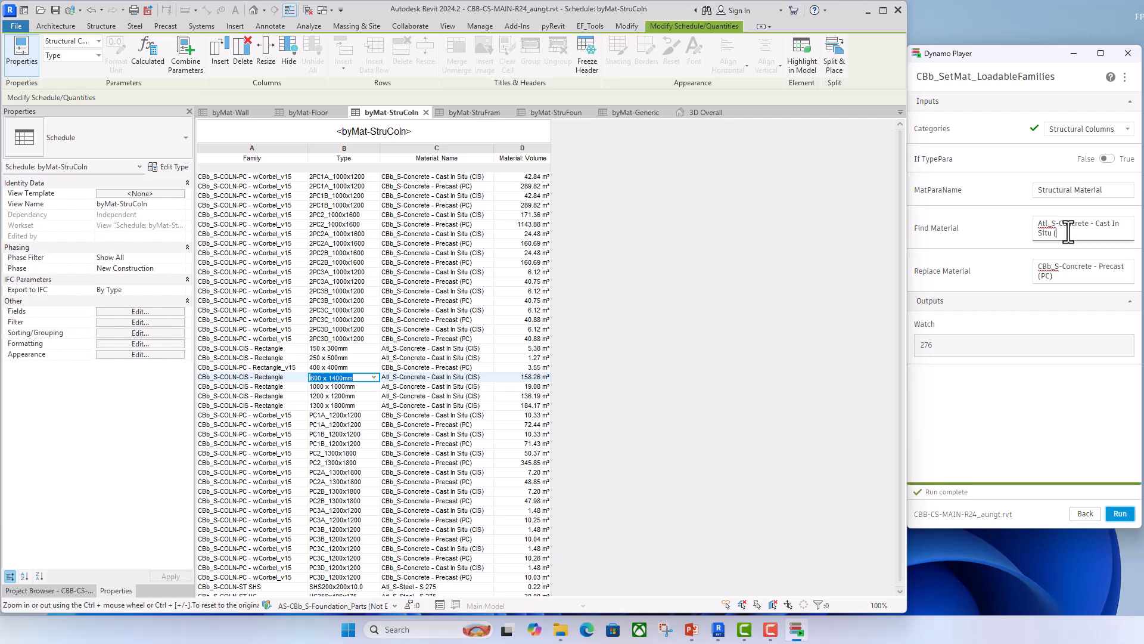
type(" (CIS)")
- Set the Replace Material input to "CBb_S-Concrete - Cast In Situ (CIS)" and run the script
left_click_drag(1099, 224, 1099, 231)
key("ctrl+c")
left_click(1055, 277)
left_click(1101, 267, "shift")
key("ctrl+v")
left_click(1121, 514)
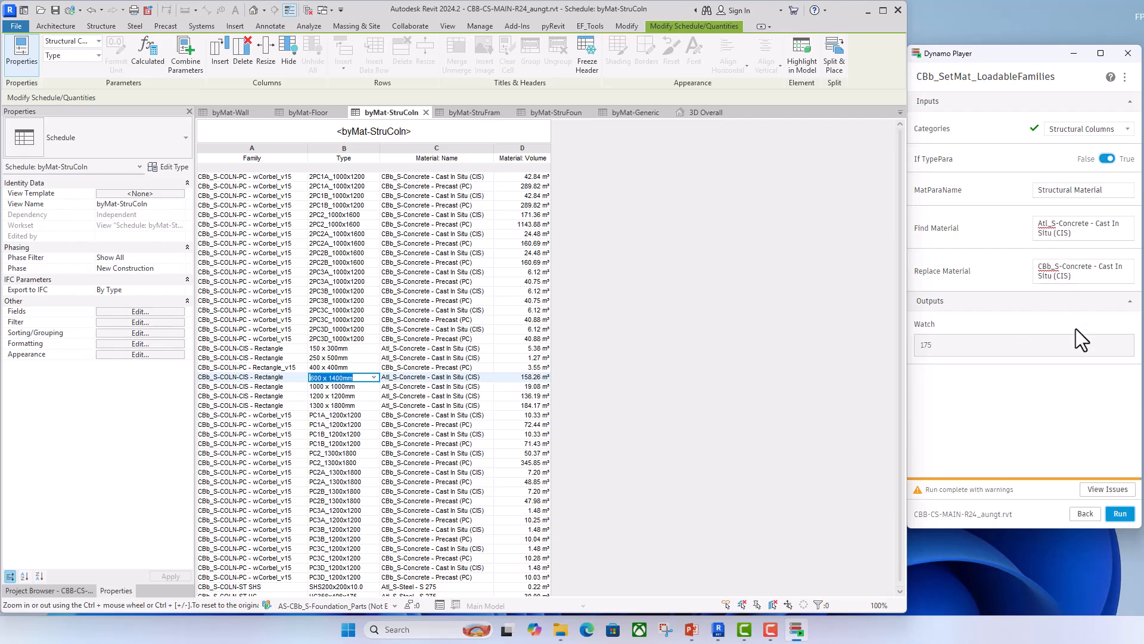
- Rerun the cast in situ replacement with If TypePara set to True and check the byMat-StruColn schedule for remaining Atl_S materials
left_click(1121, 514)
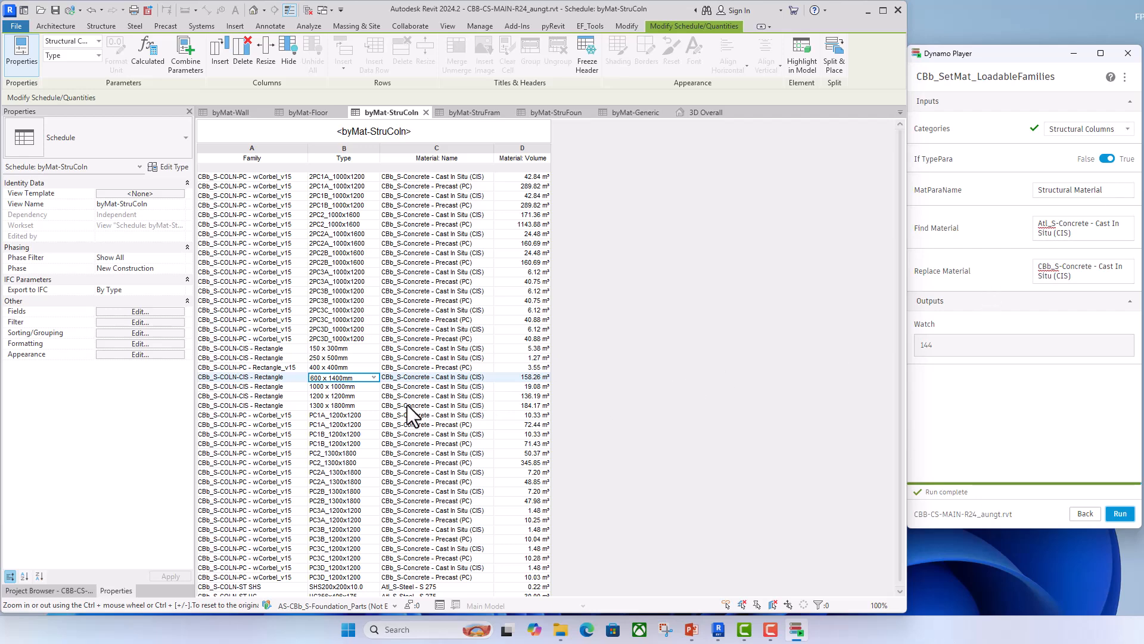
scroll(398, 500, "down", 1)
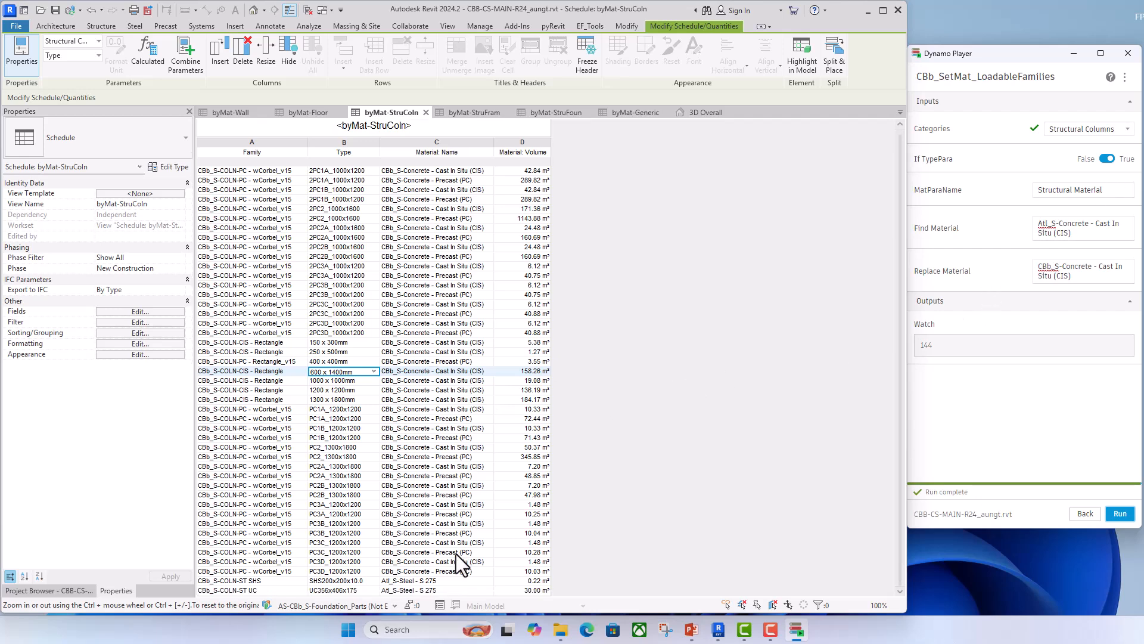
scroll(449, 563, "up", 1)
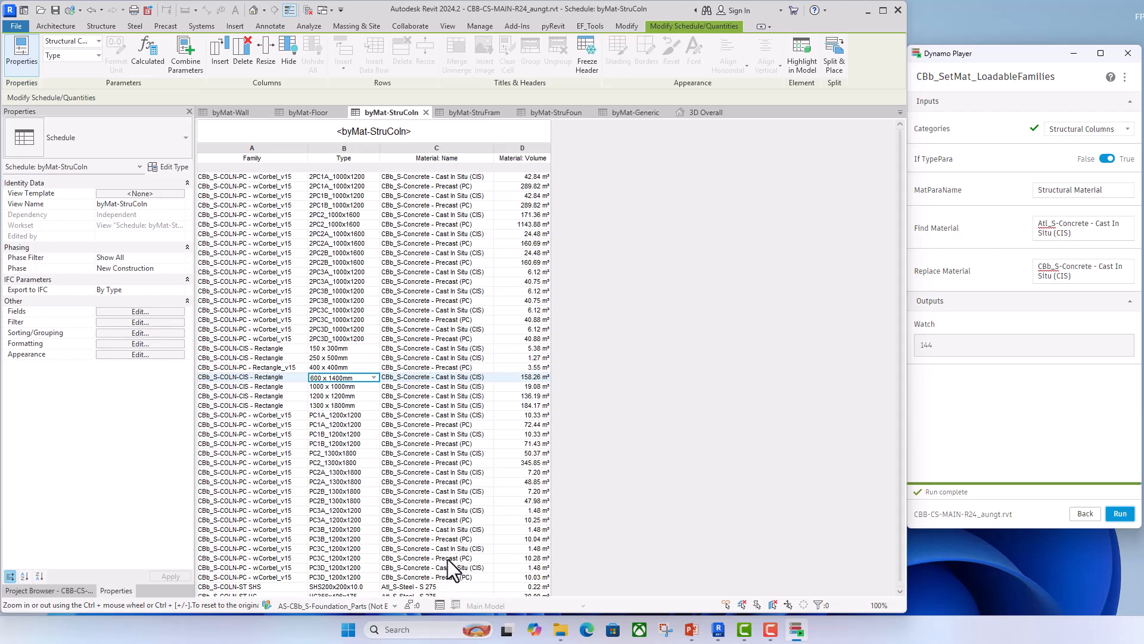
left_click(731, 423)
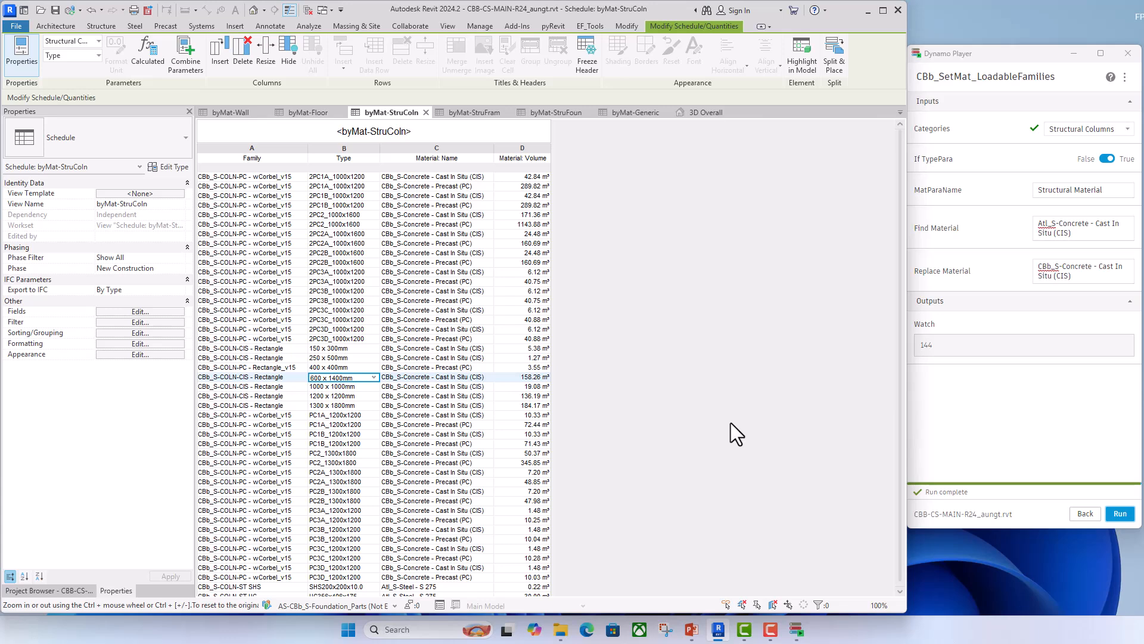
scroll(721, 431, "down", 1)
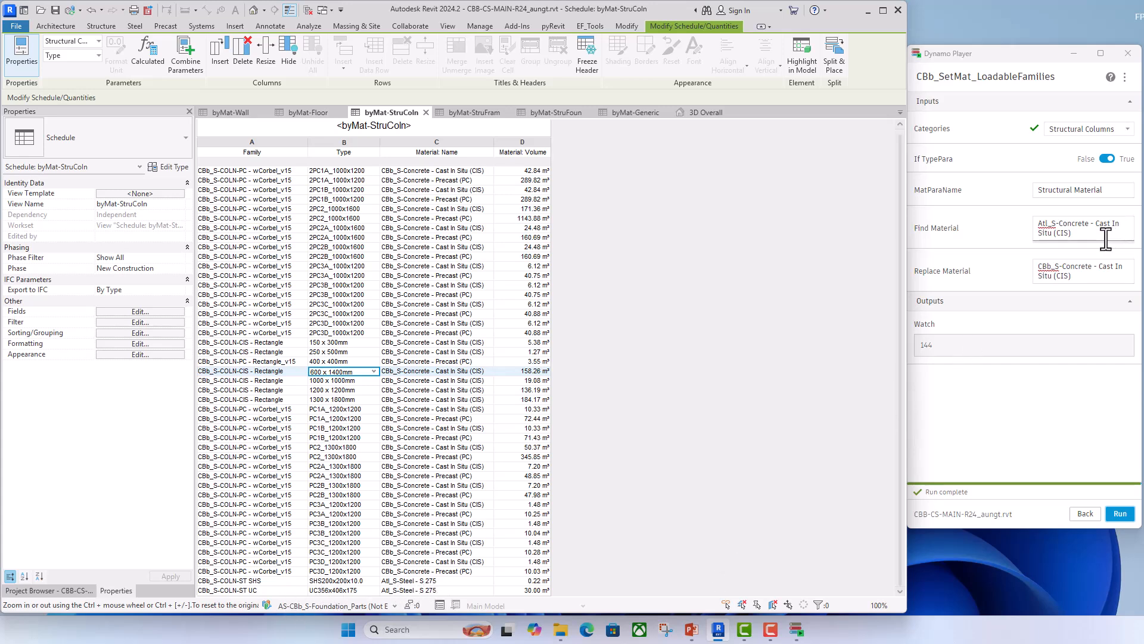
- Change the script's Find Material input to "Atl_S-Steel - S 275"
left_click_drag(1073, 236, 1063, 222)
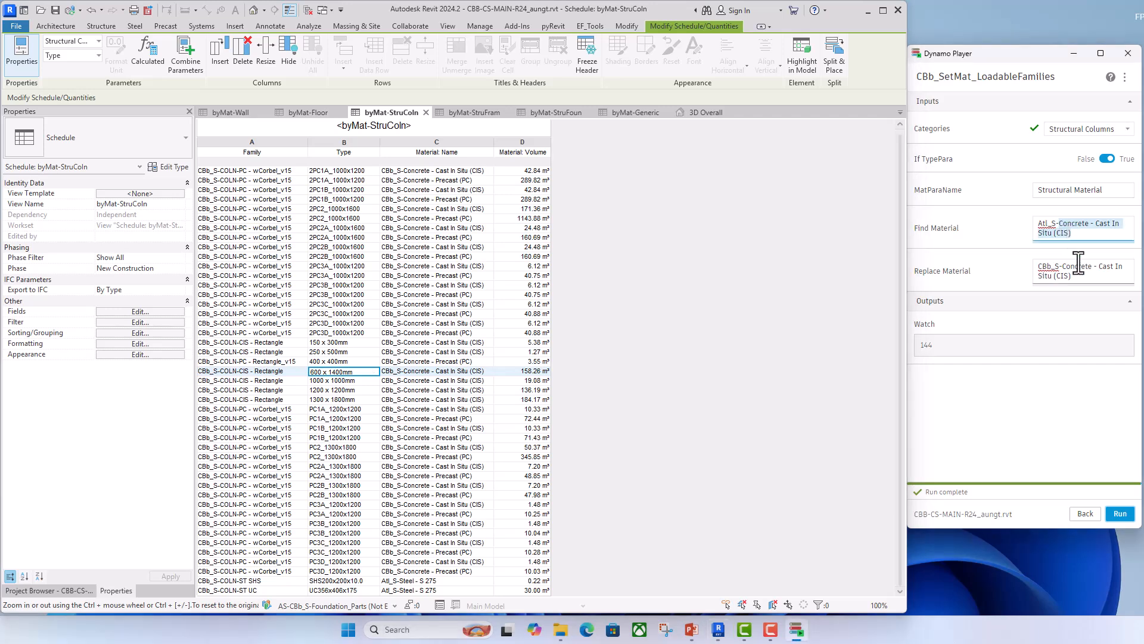
type("Steel")
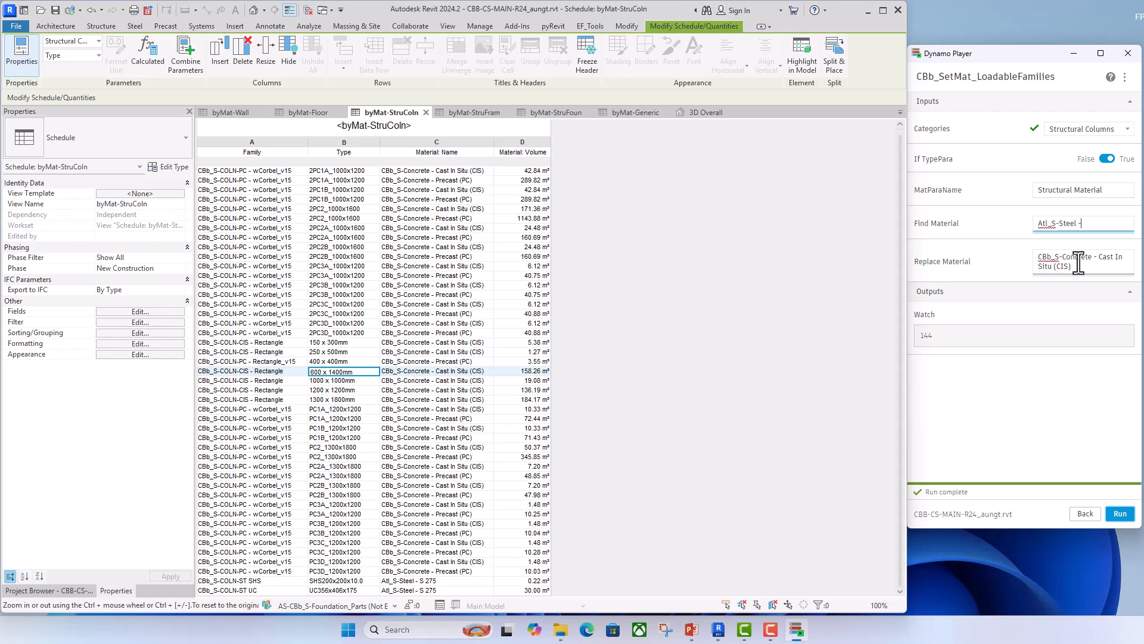
type(" - s")
key("BackSpace")
type("S 275")
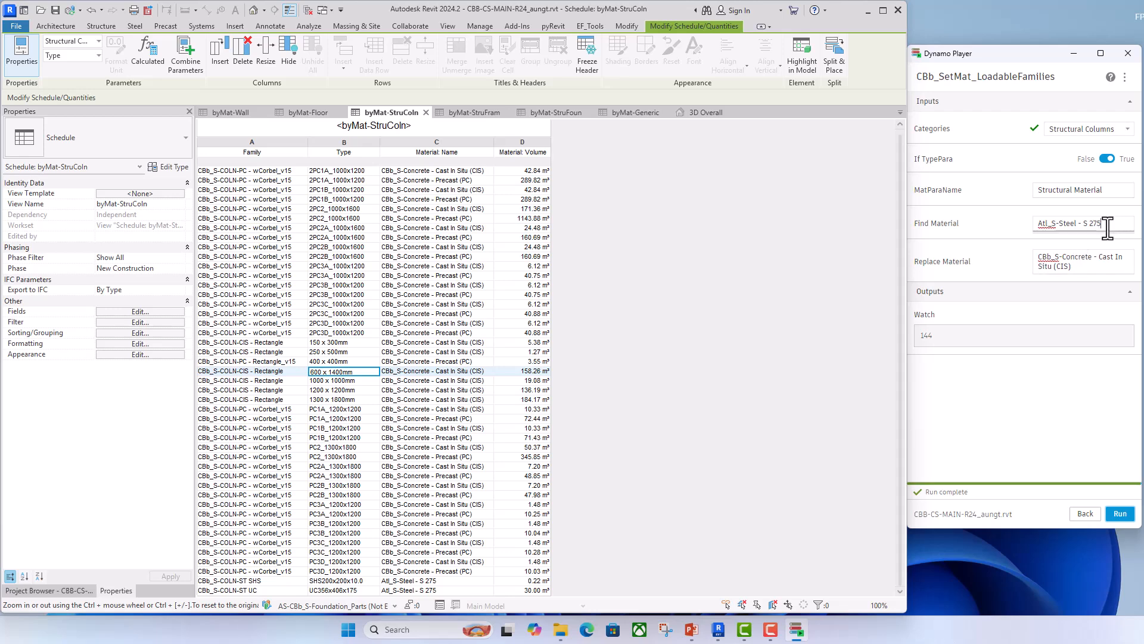
- Set Replace Material to "CBb_S-Steel - S 275" and run the script with If TypePara set to False
left_click_drag(1105, 224, 1058, 223)
left_click_drag(1080, 264, 1059, 259)
type("-Steel - S 275")
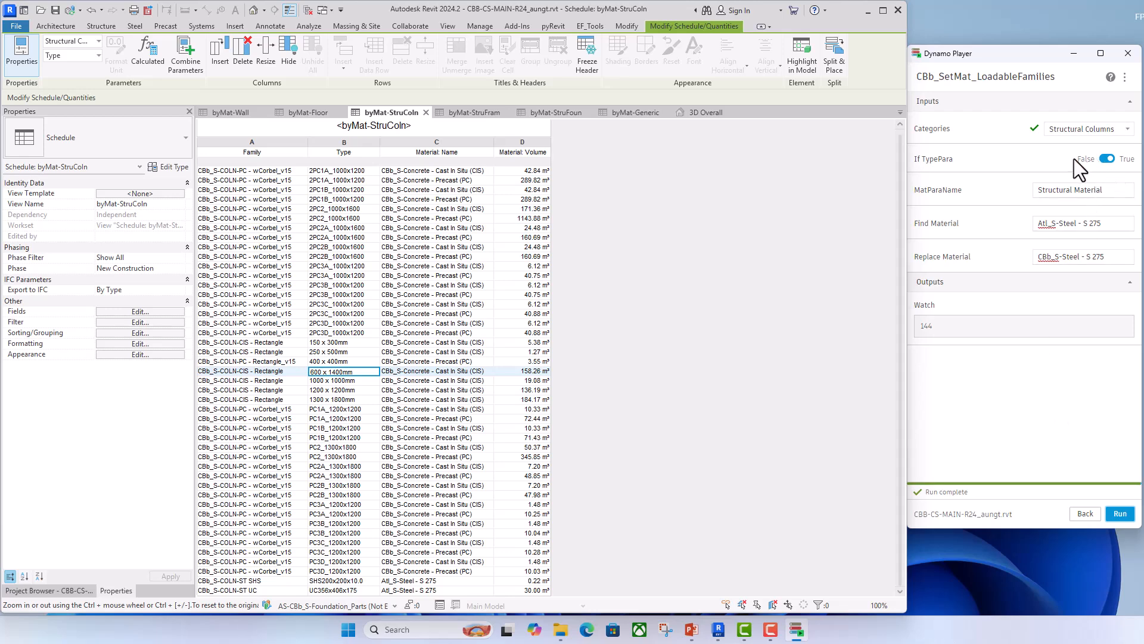
left_click(1104, 160)
left_click(1118, 514)
left_click(633, 425)
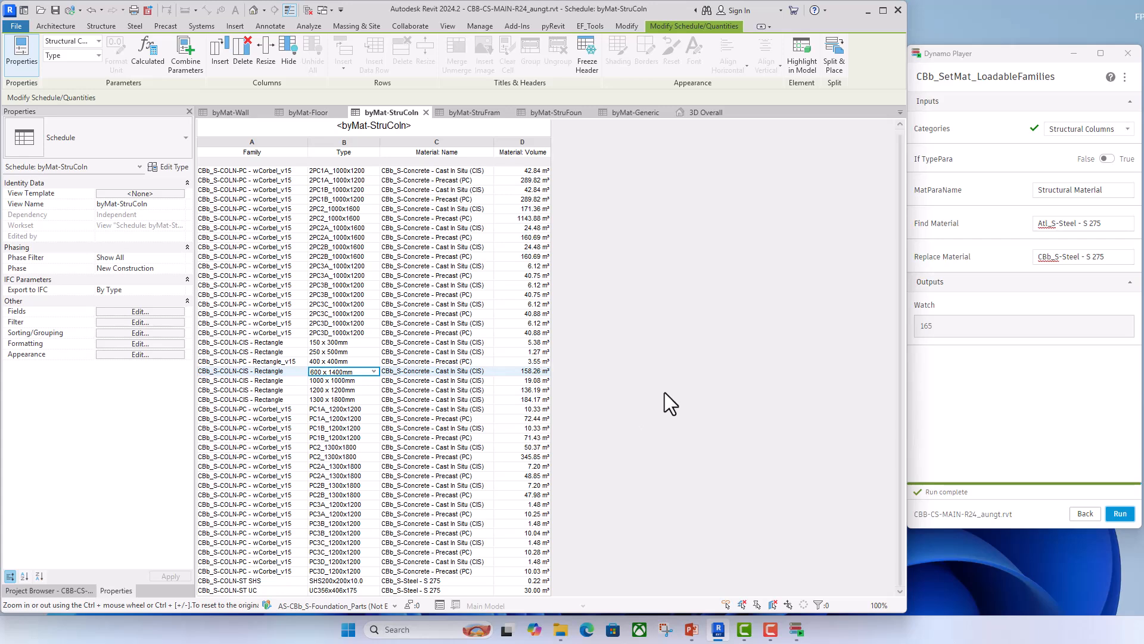
- Open the byMat-StruFram schedule and set the script's Categories input to Structural Framing
left_click(476, 112)
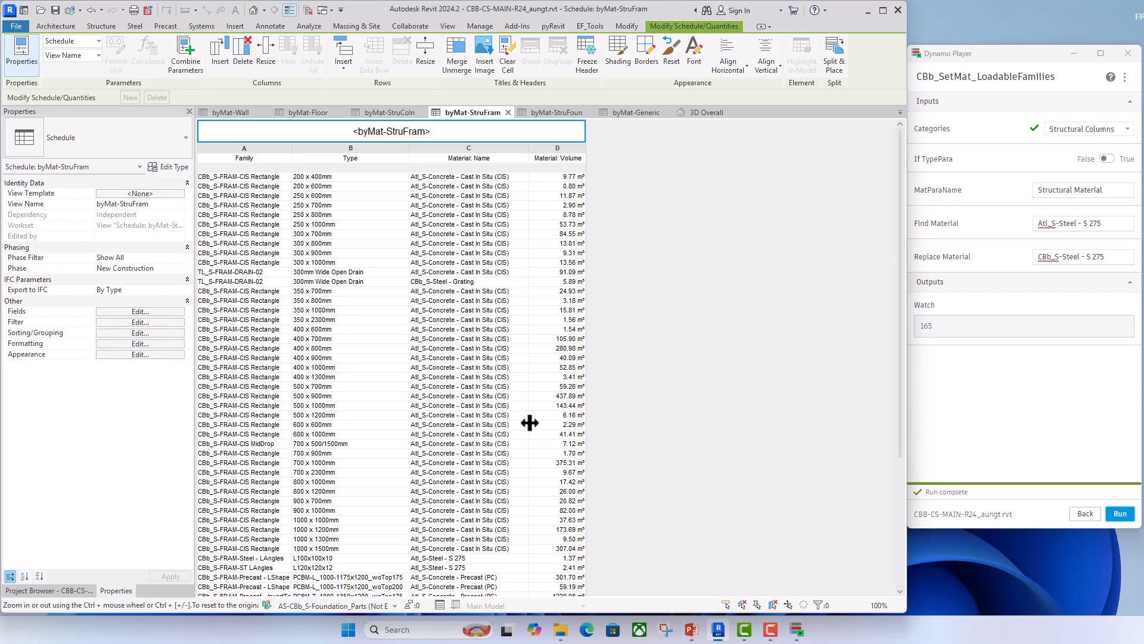
scroll(530, 422, "down", 2)
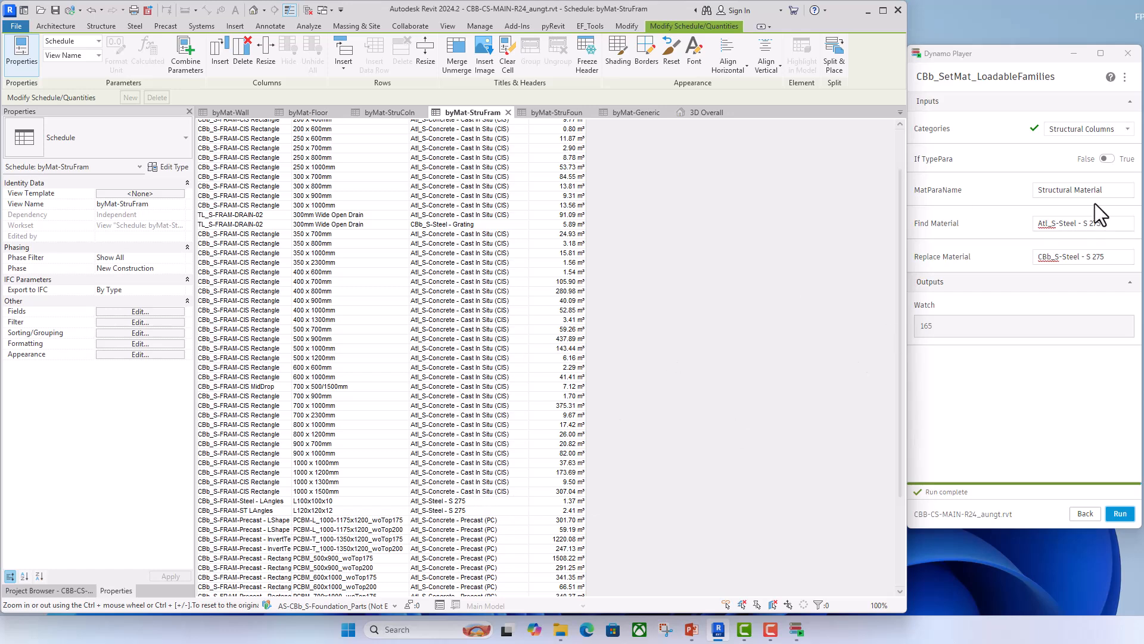
left_click(1122, 130)
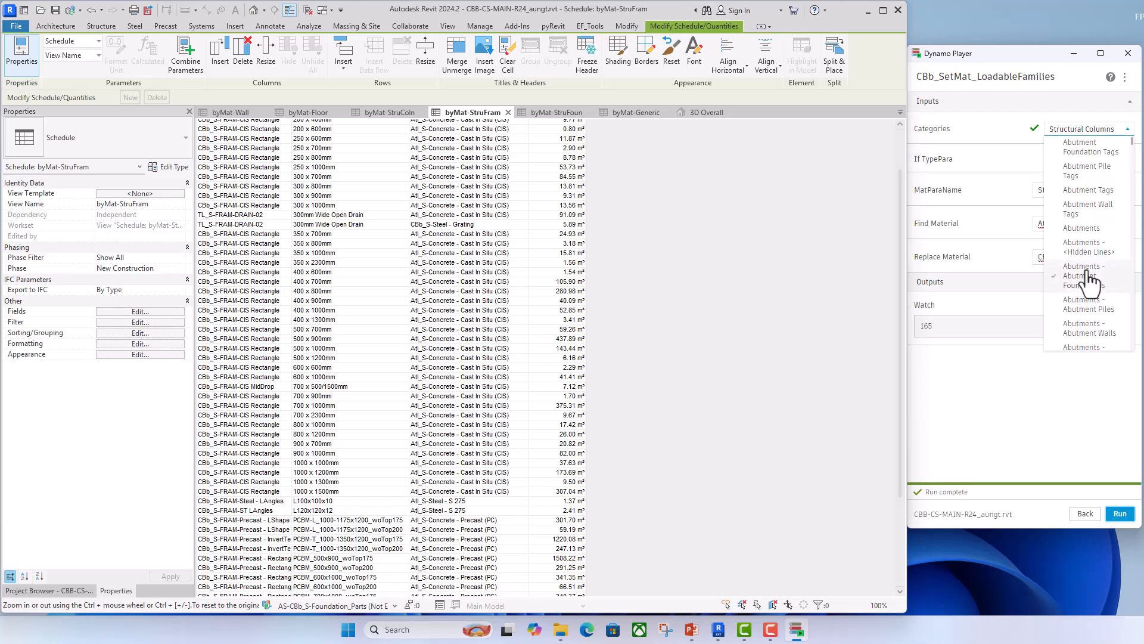
scroll(1091, 283, "down", 10)
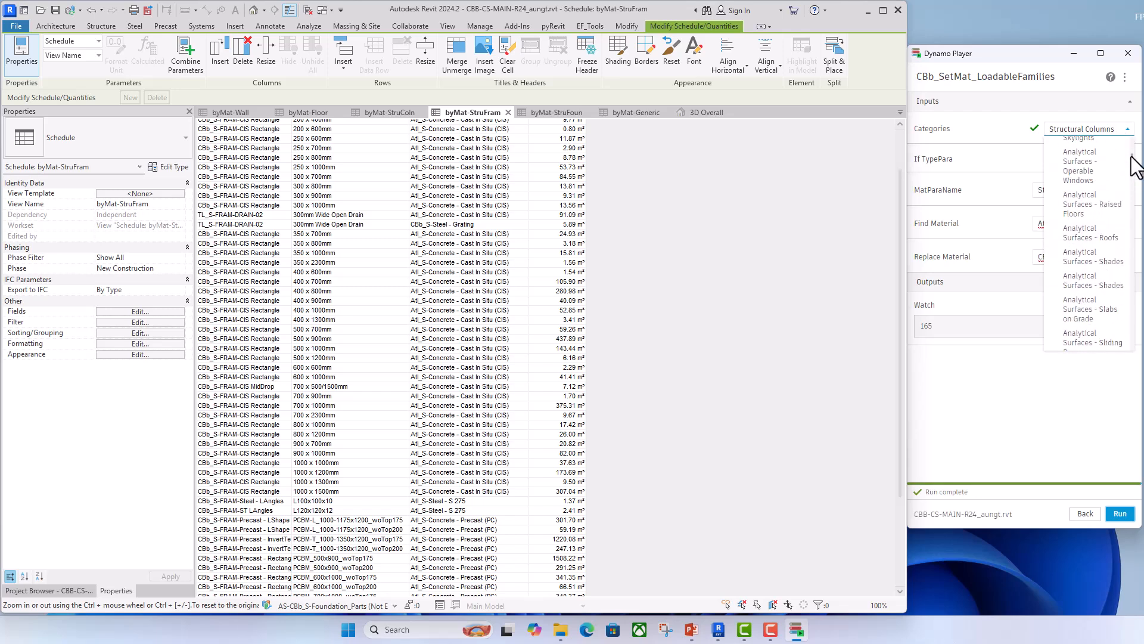
left_click_drag(1131, 156, 1130, 291)
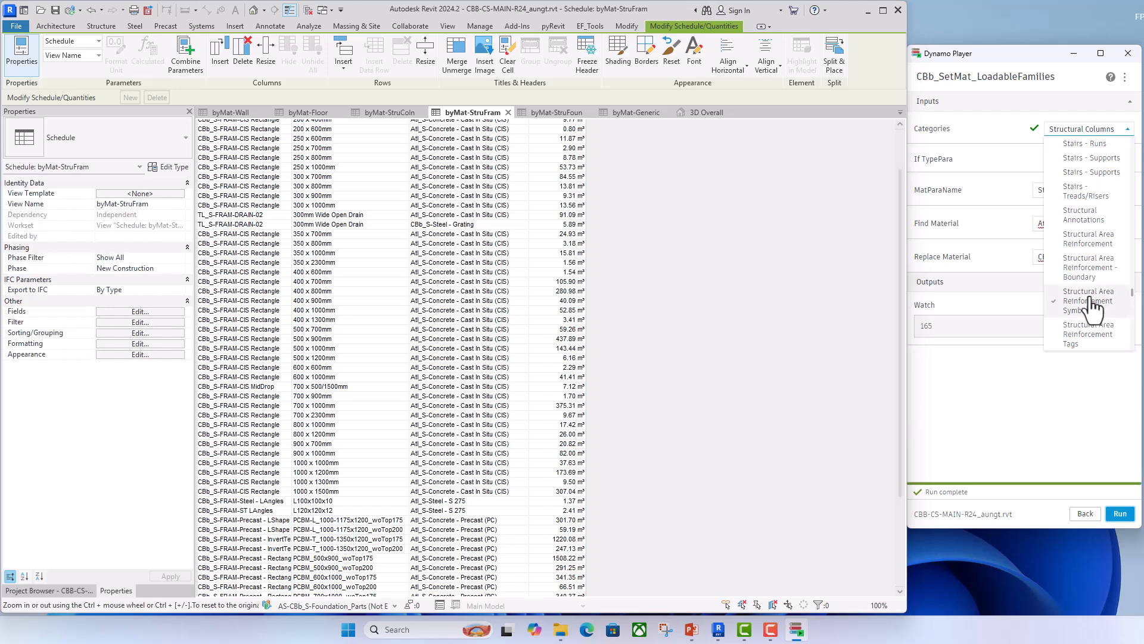
scroll(1085, 233, "down", 1)
scroll(1086, 242, "down", 5)
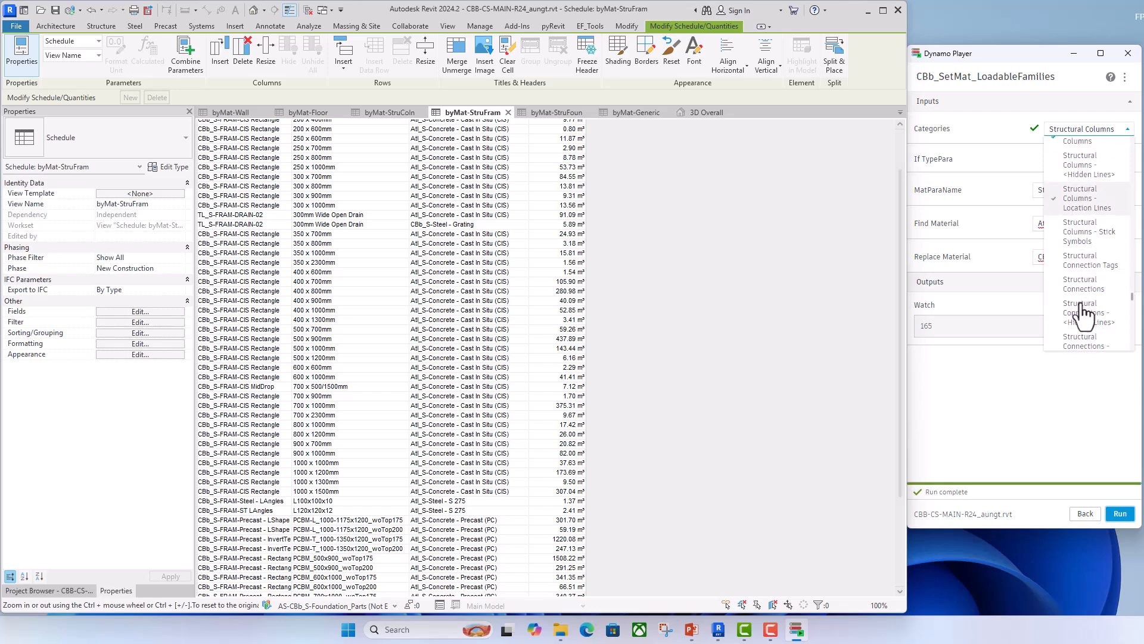
scroll(1084, 317, "down", 3)
scroll(1084, 316, "down", 3)
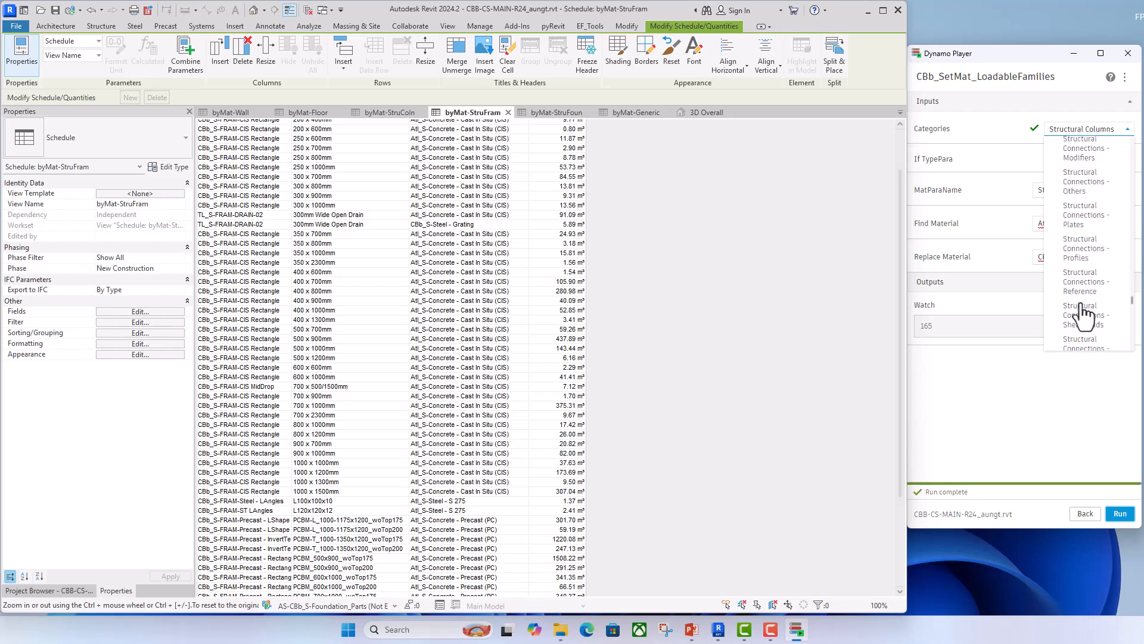
scroll(1082, 337, "down", 3)
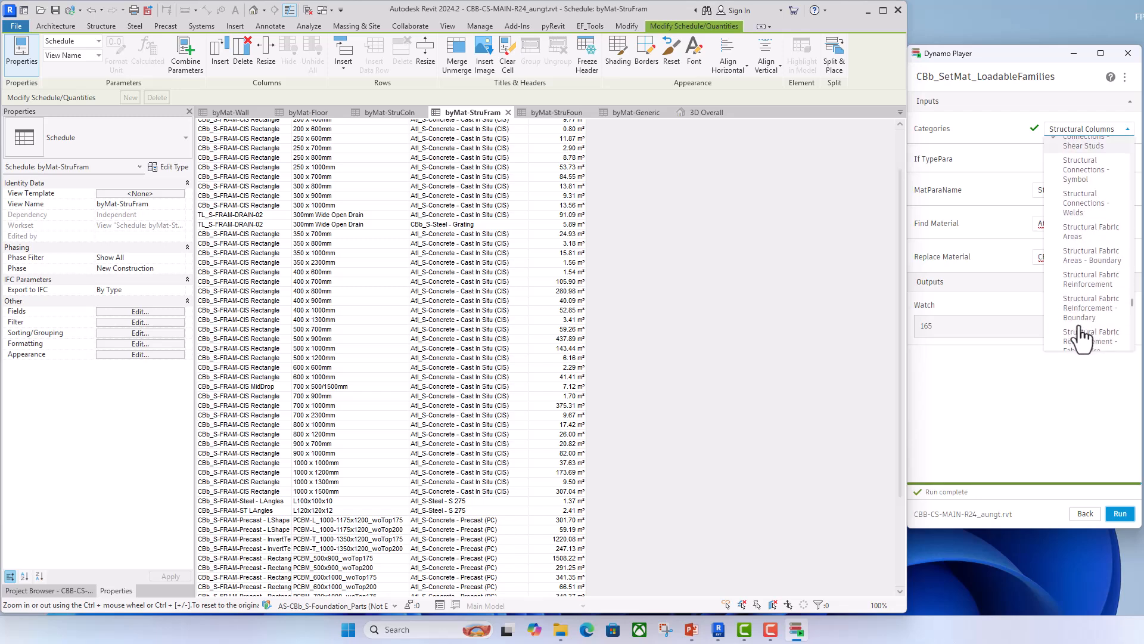
scroll(1080, 307, "up", 2)
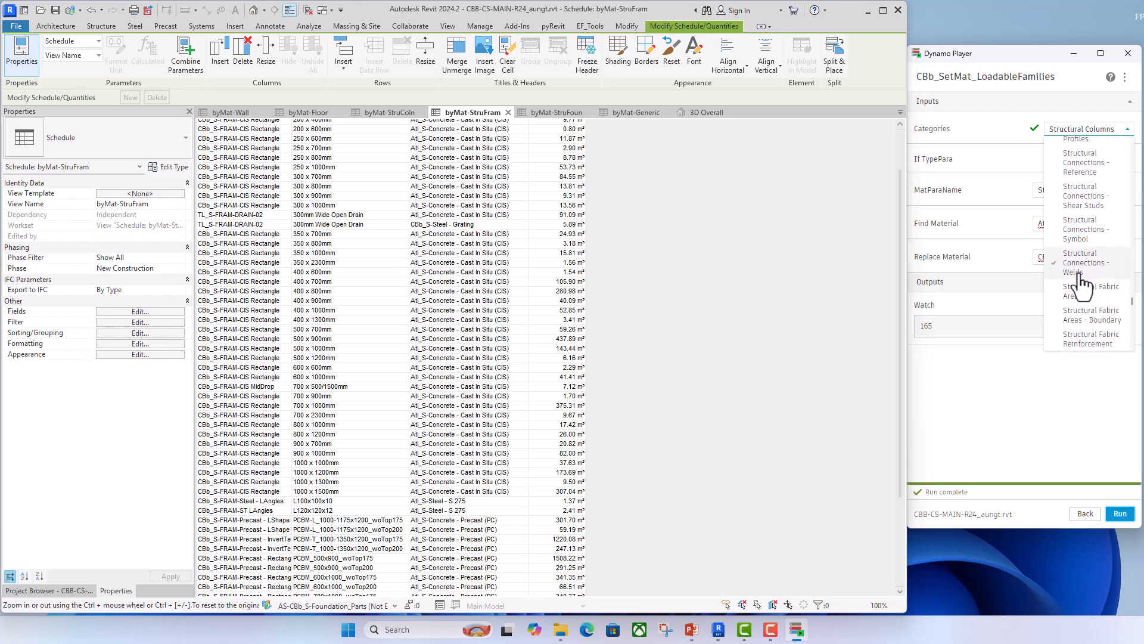
scroll(1080, 310, "down", 2)
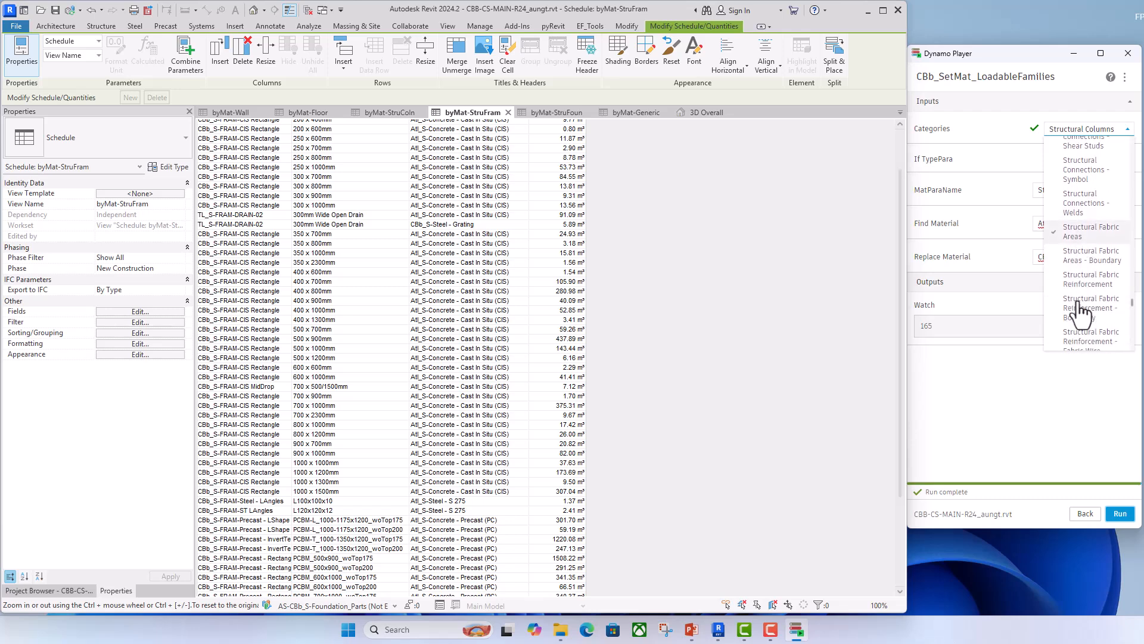
scroll(1080, 314, "down", 3)
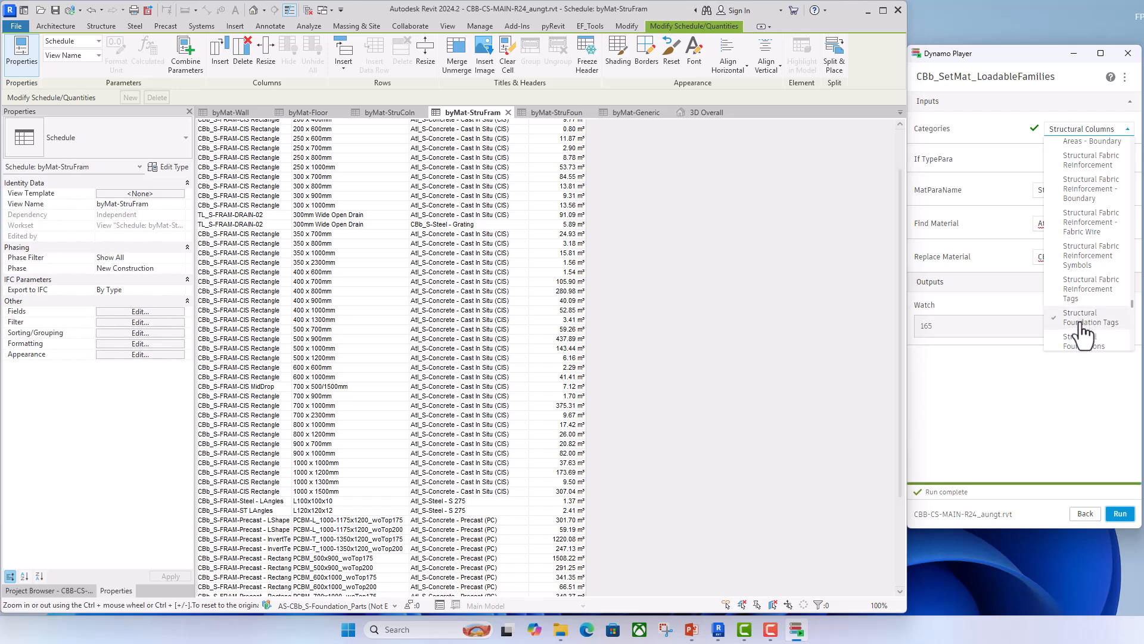
scroll(1085, 295, "down", 3)
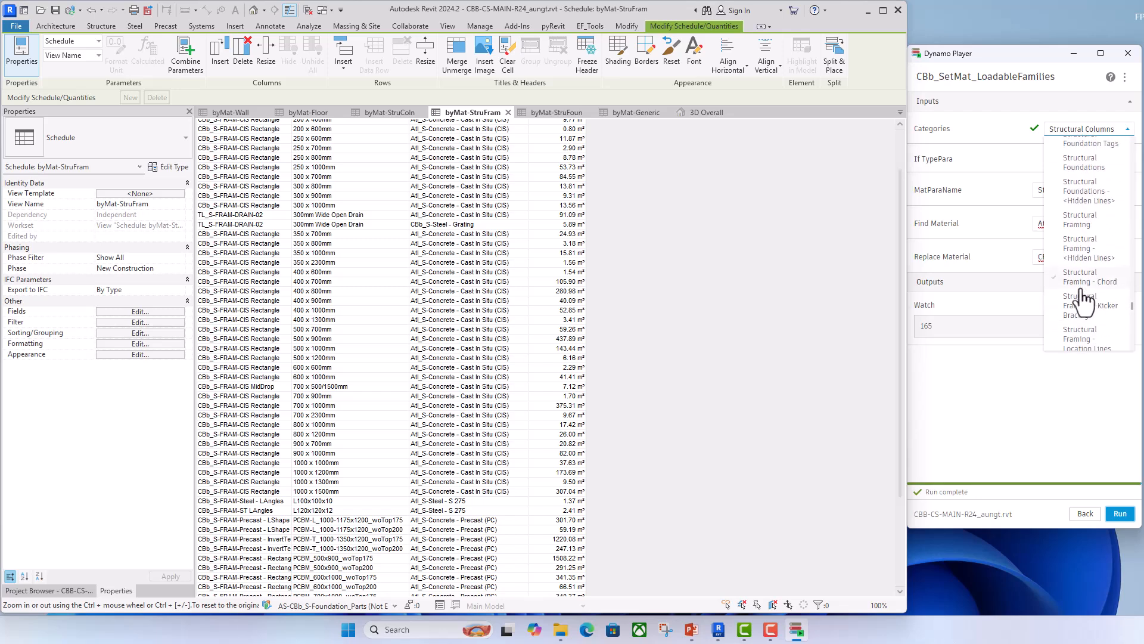
left_click(1079, 225)
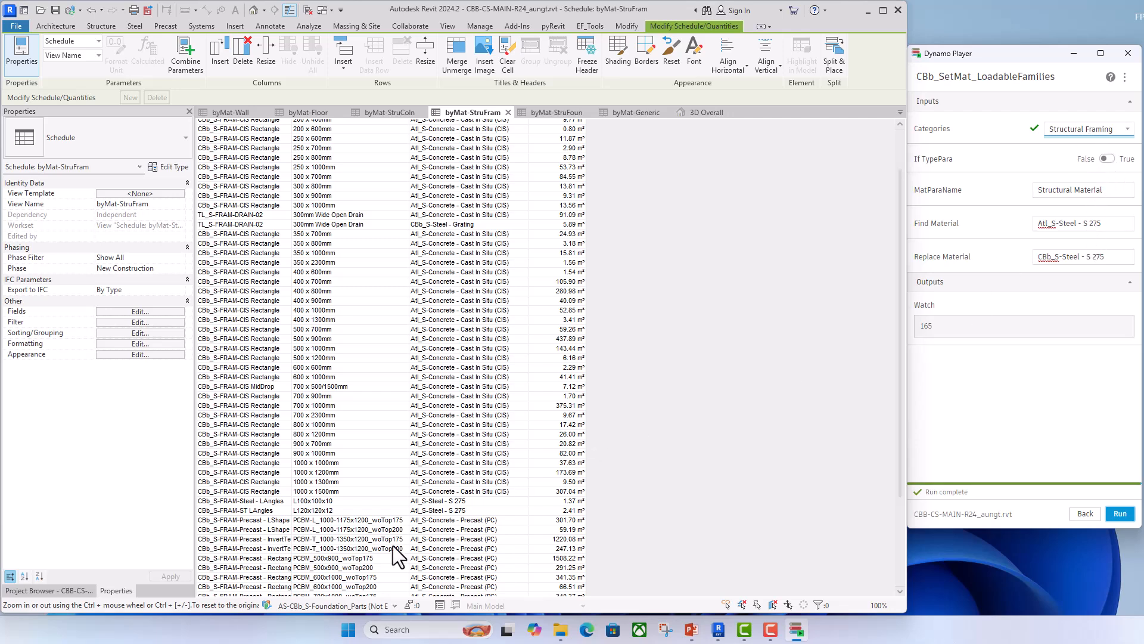
- Open the 3D Overall view and reset its temporary hide/isolate to show the whole model
left_click(716, 116)
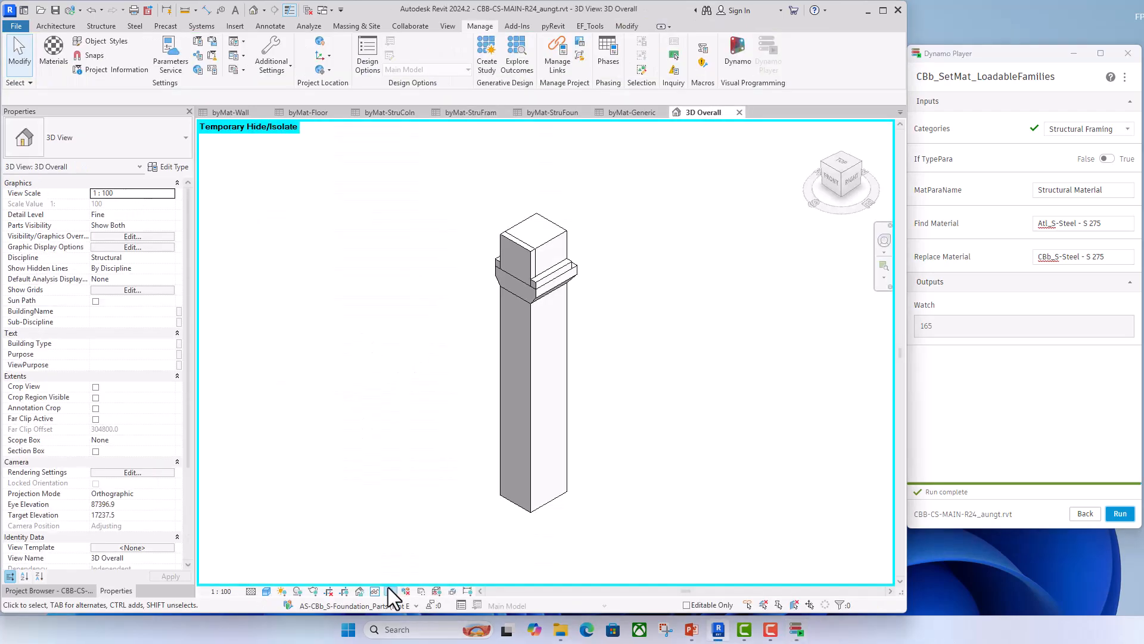
left_click(374, 591)
left_click(396, 576)
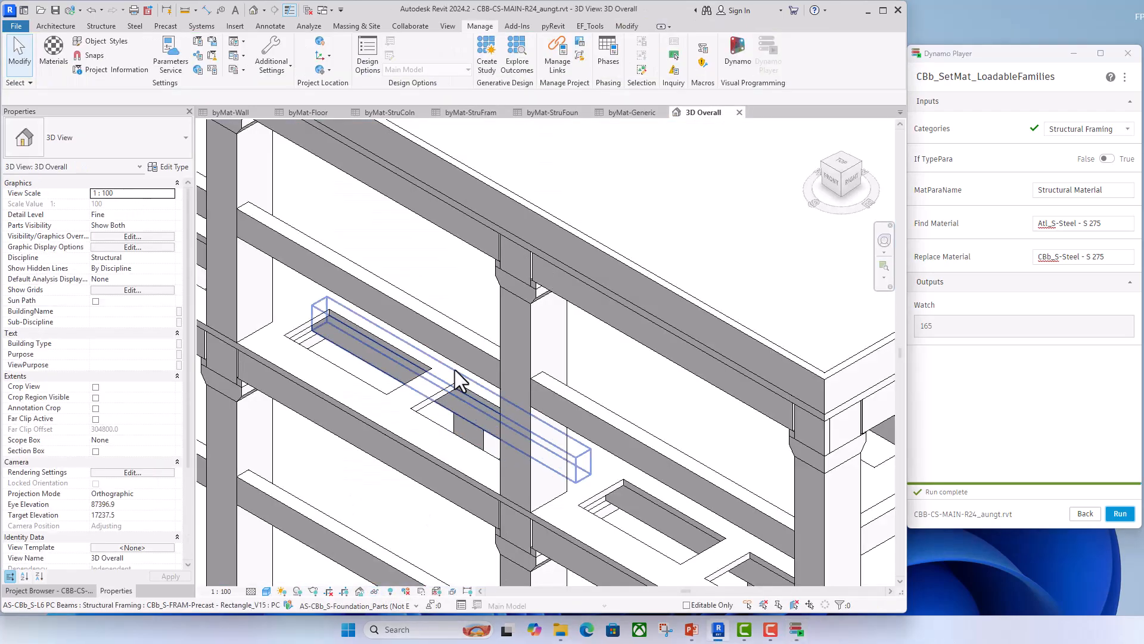
- Check the Structural Material instance parameter of a UB406x178x74 steel beam and return to the byMat-StruFram schedule
scroll(452, 372, "down", 5)
scroll(801, 371, "up", 3)
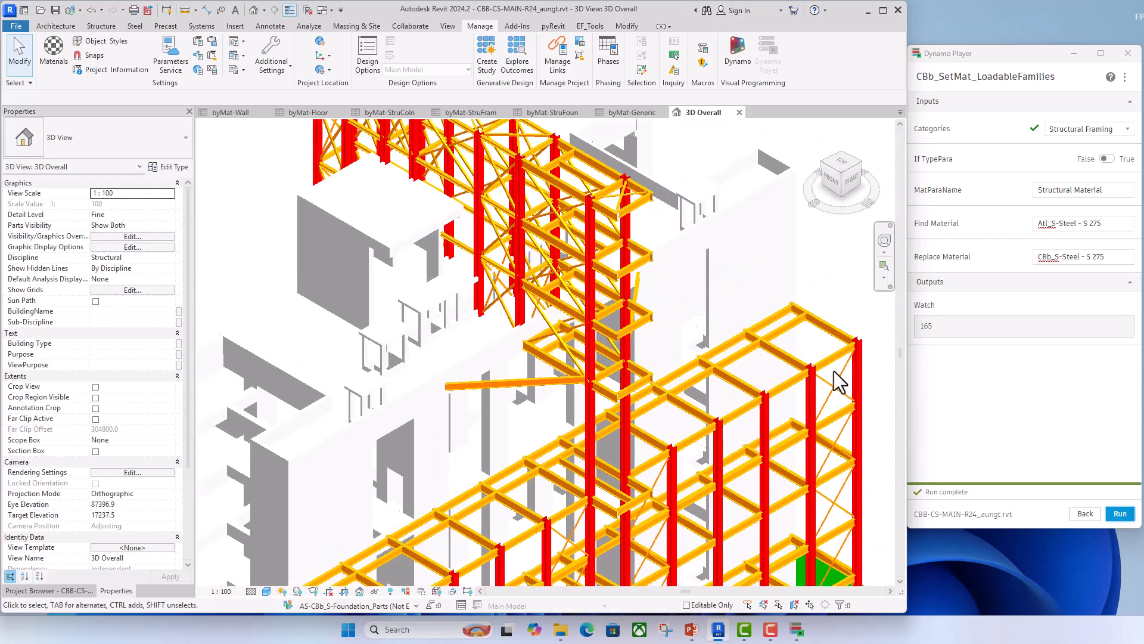
left_click(836, 362)
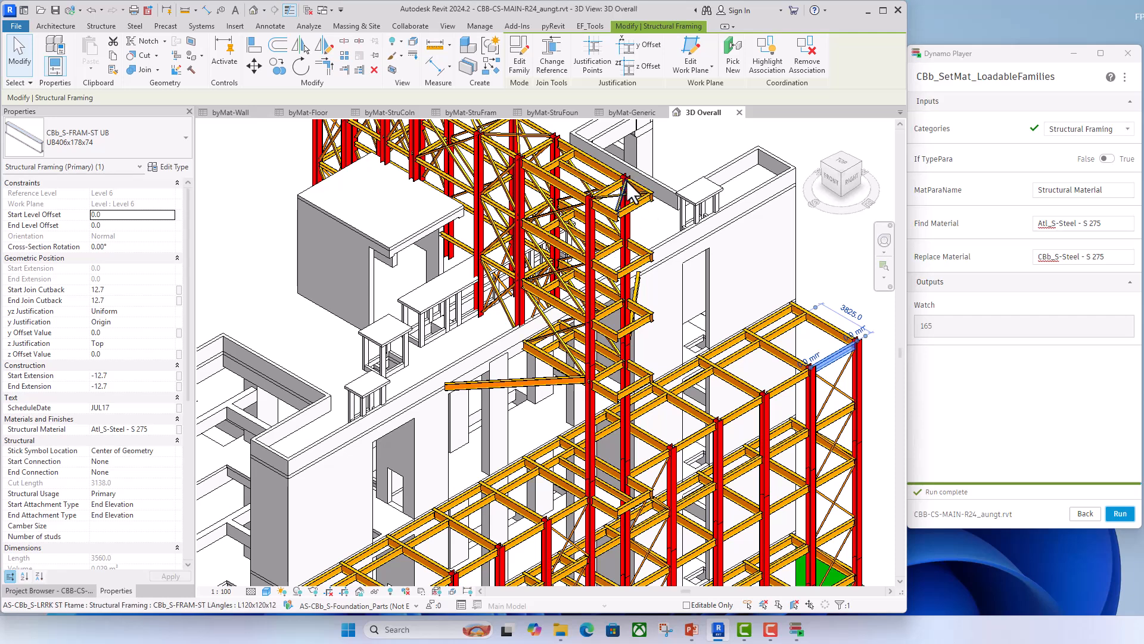
left_click(475, 113)
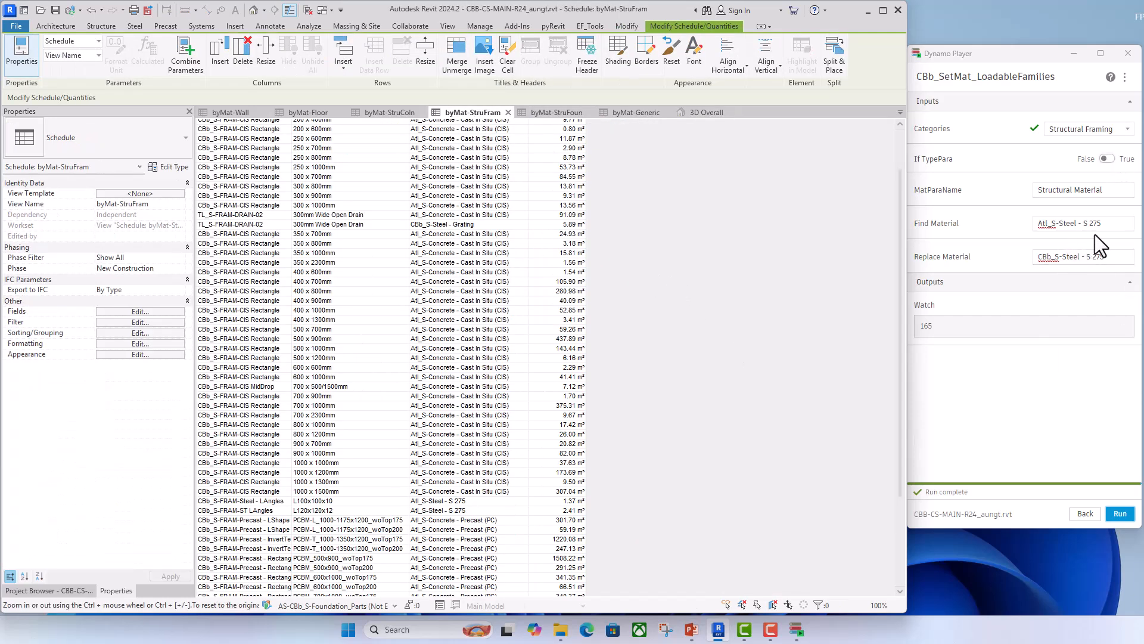
- Run the script on Structural Framing to replace "Atl_S-Steel - S 275" with "CBb_S-Steel - S 275" and check the schedule
left_click(1114, 224)
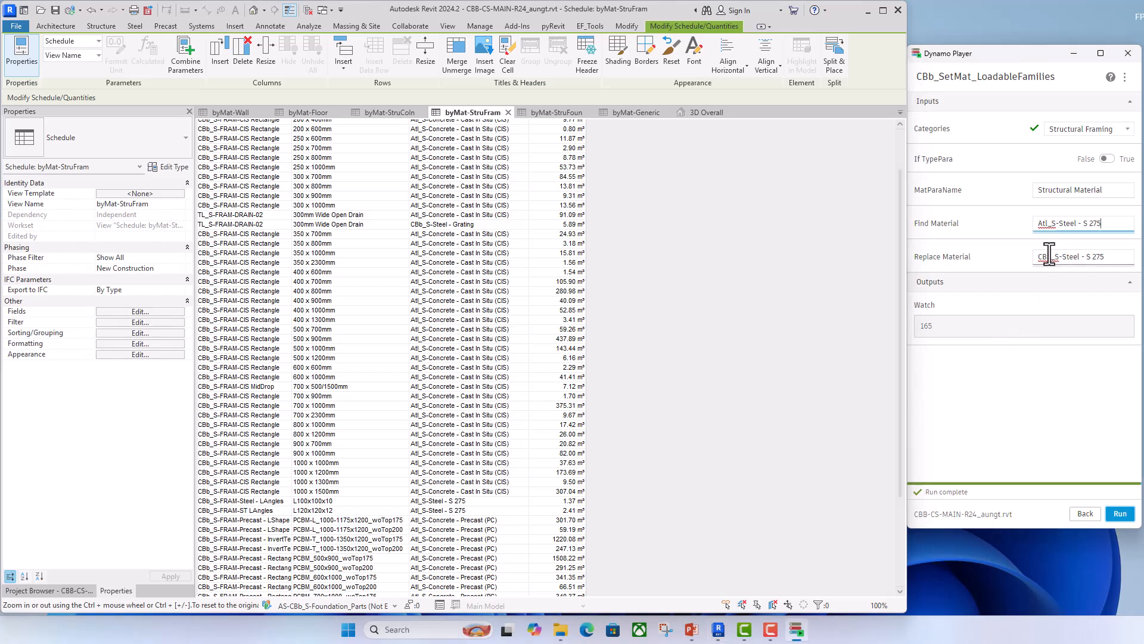
left_click(1121, 514)
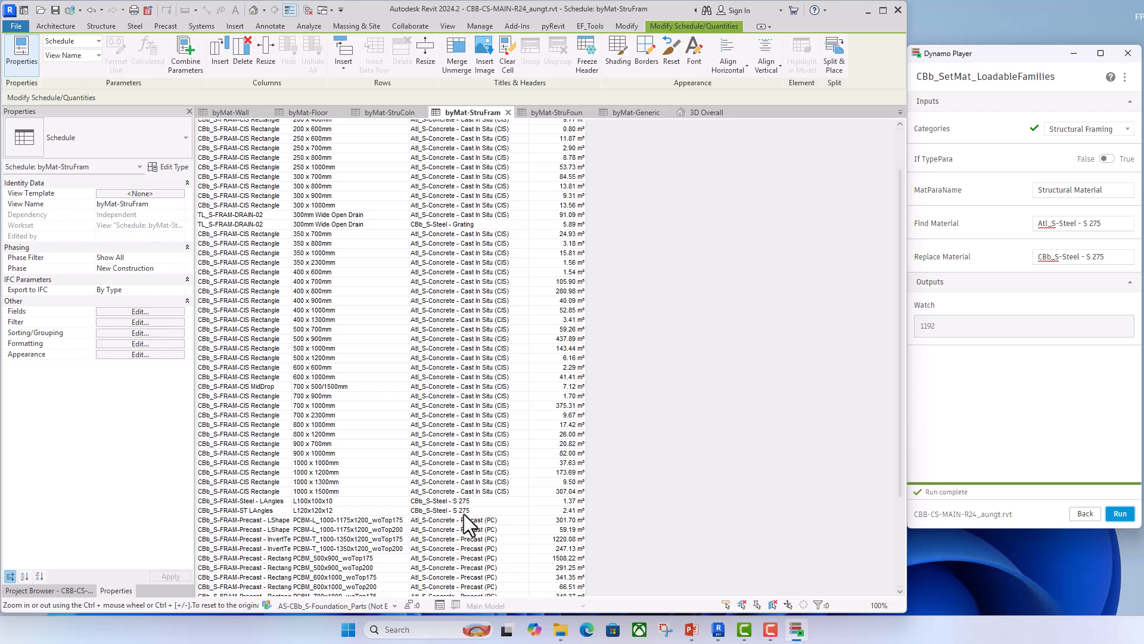
scroll(470, 527, "up", 2)
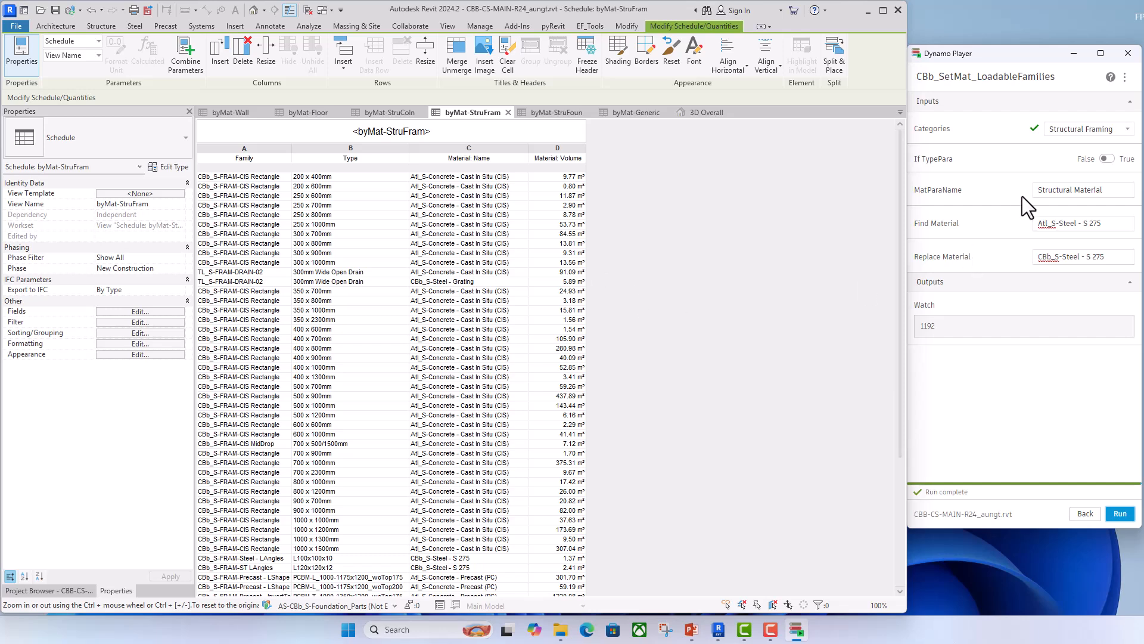
- Set the script's Find Material input to "Atl_S-Concrete - Cast In Situ (CIS)"
left_click(1099, 223)
key("BackSpace")
type("5")
left_click_drag(1101, 225, 1061, 226)
type("Cas")
type("oncrete")
type(" - Cast")
type(" In")
type(" Situ (")
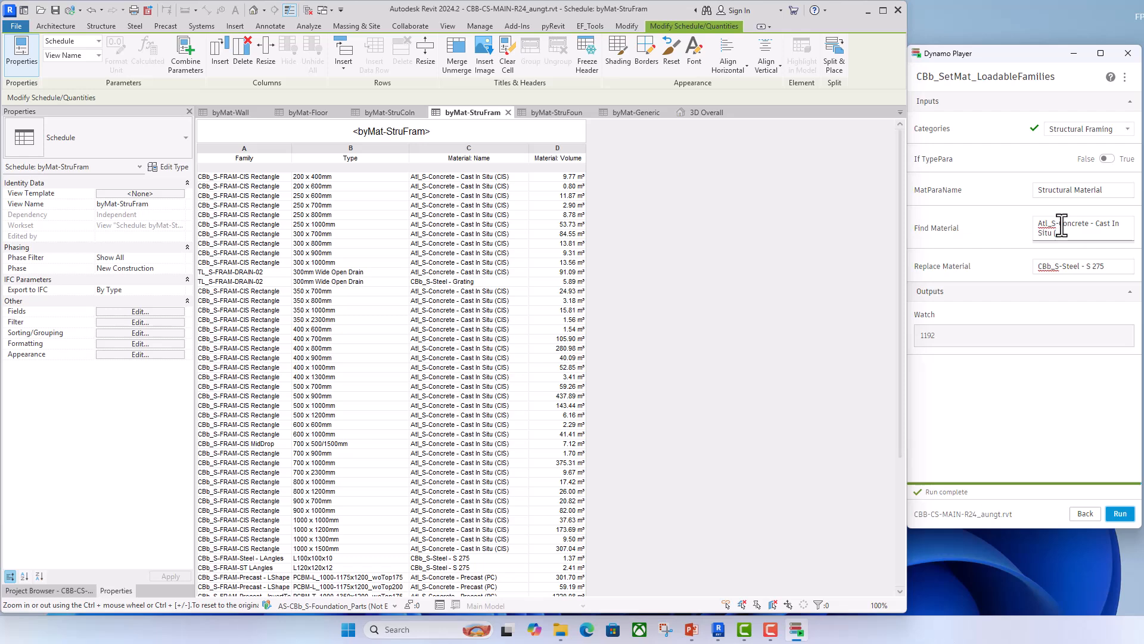
type("CIS)")
- Reuse the Find Material wording to set Replace Material to "CBb_S-Concrete - Cast In Situ (CIS)"
left_click_drag(1059, 225, 1080, 232)
key("ctrl+c")
left_click(1063, 267)
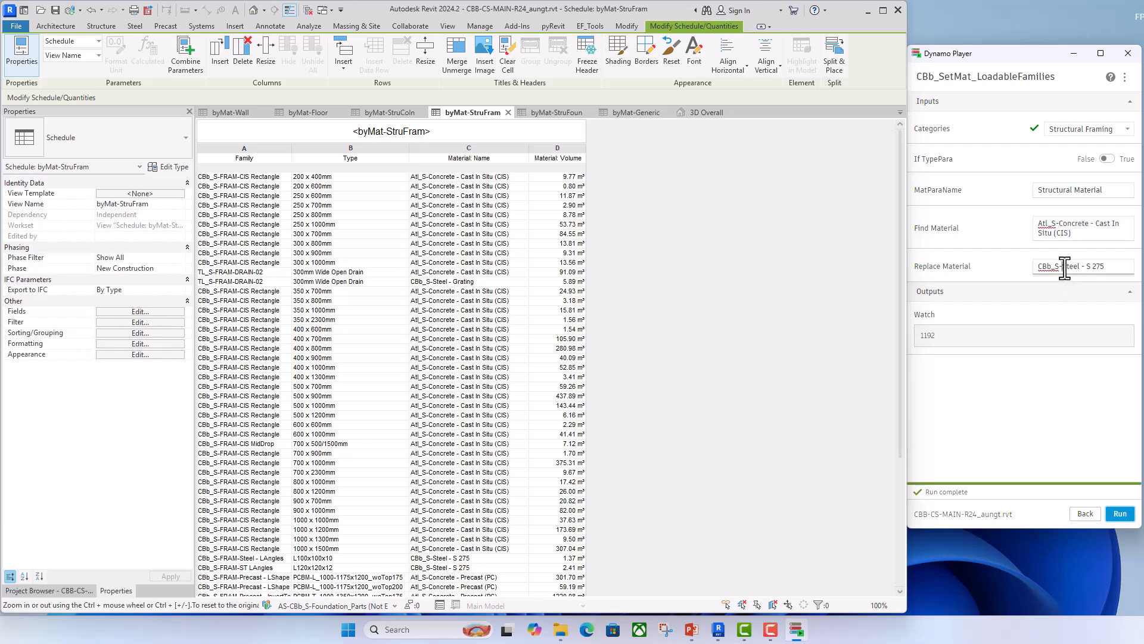
left_click(1104, 267, "shift")
key("ctrl+v")
left_click(1063, 404)
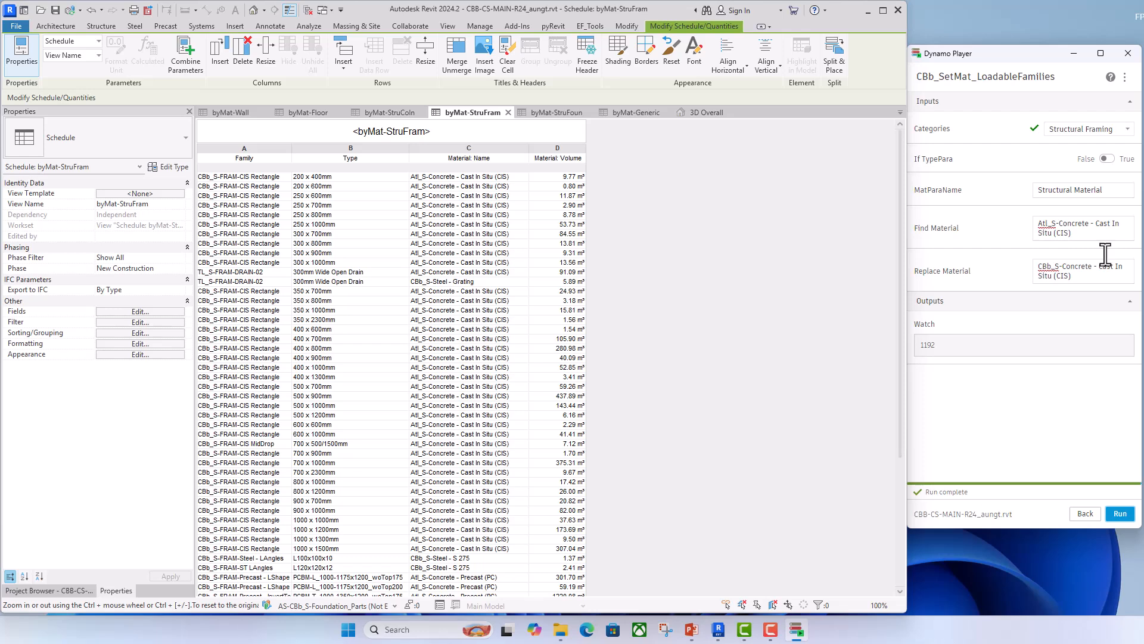
- Run the cast-in-situ replacement with If TypePara set to True and review the material names in the byMat-StruFram schedule
left_click(1109, 159)
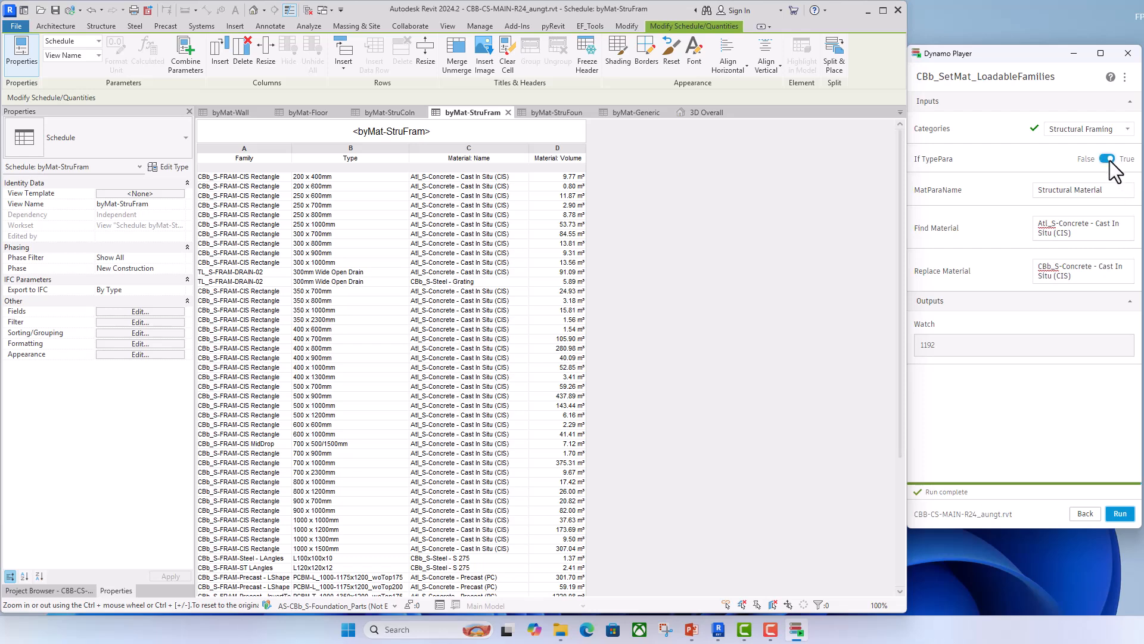
left_click(1124, 516)
left_click(723, 399)
scroll(711, 413, "down", 3)
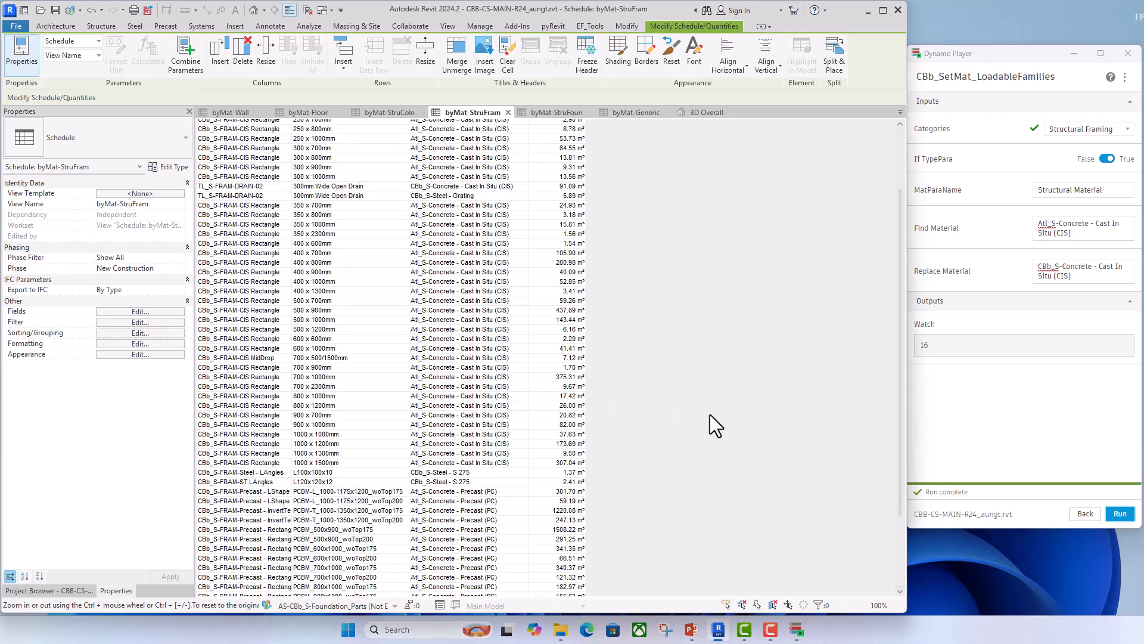
scroll(710, 414, "up", 2)
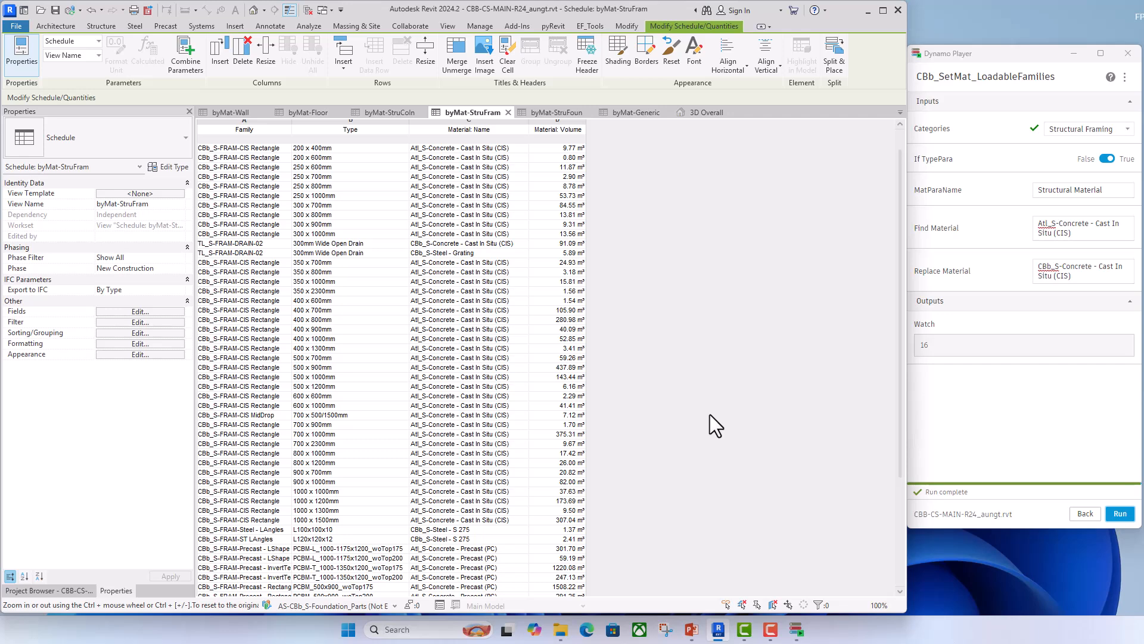
scroll(710, 414, "up", 1)
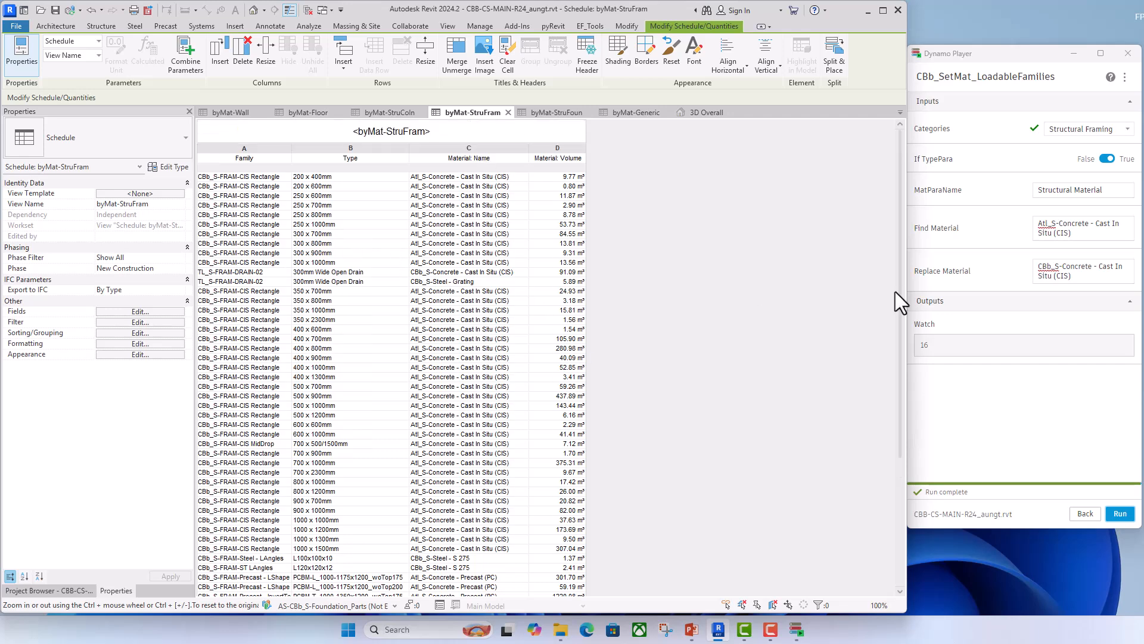
- Set If TypePara to False, rerun the cast-in-situ replacement, and review the schedule for remaining Atl_S materials
left_click(1106, 159)
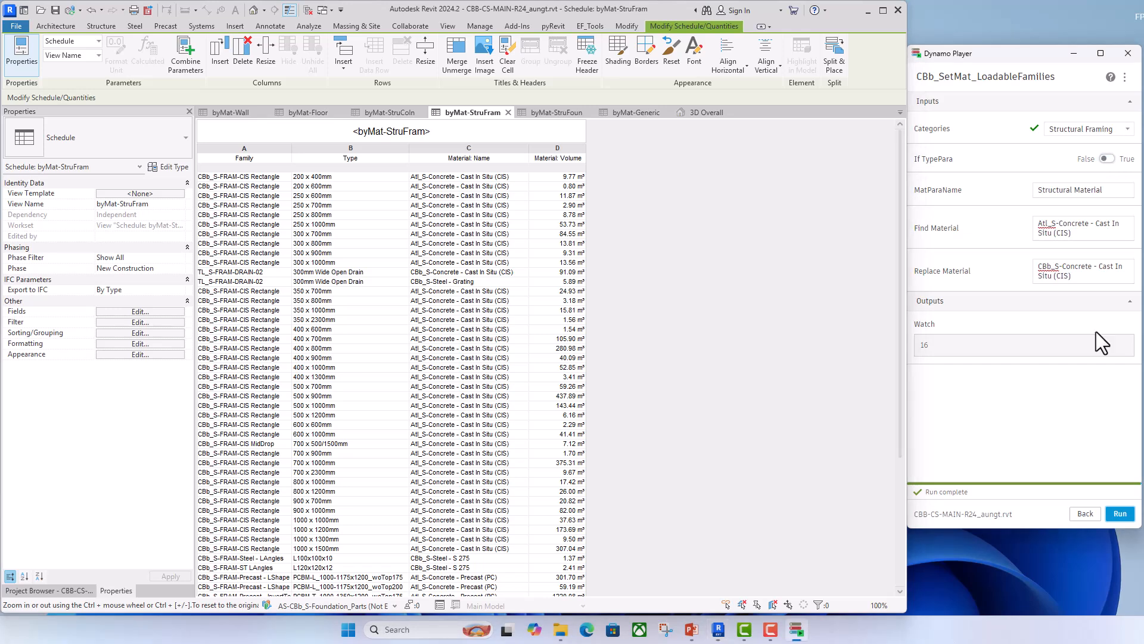
left_click(1120, 514)
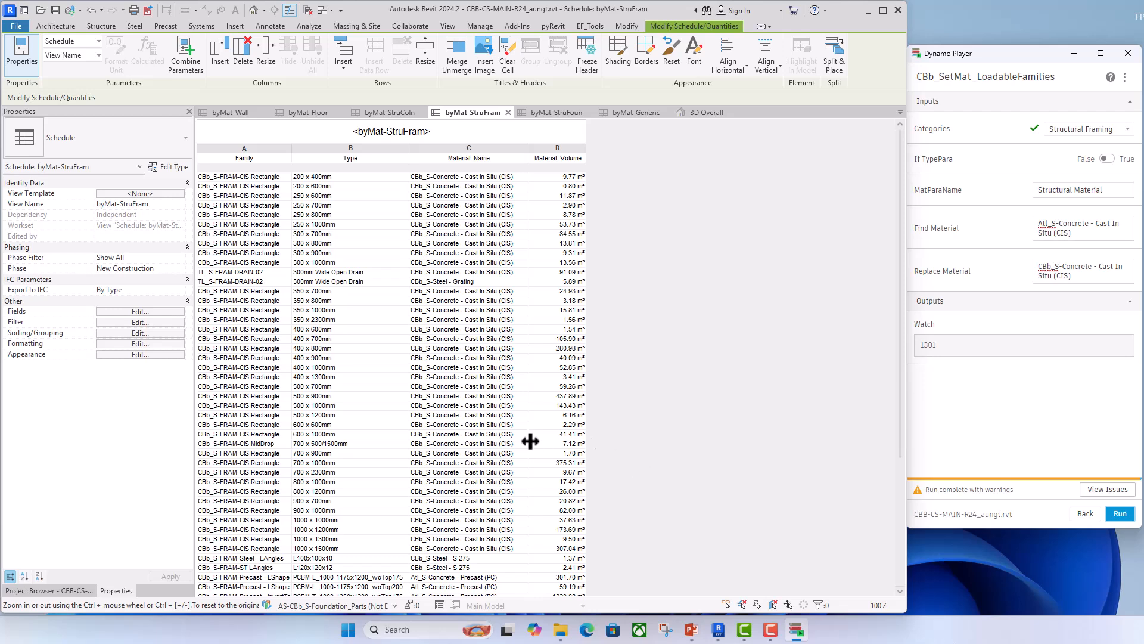
scroll(530, 441, "down", 3)
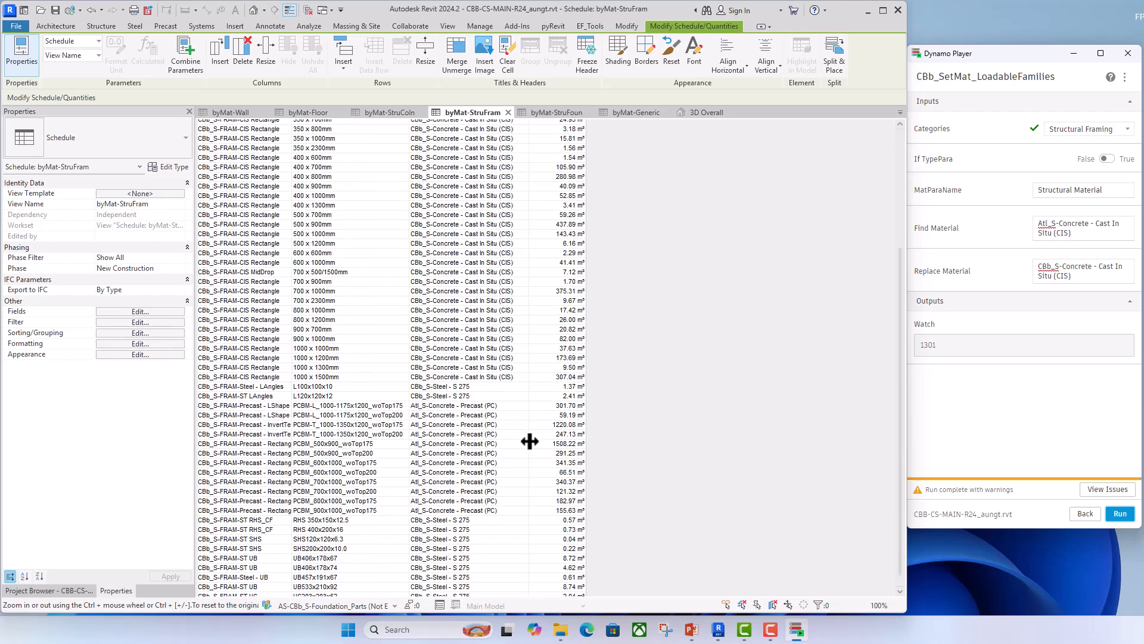
scroll(530, 441, "down", 4)
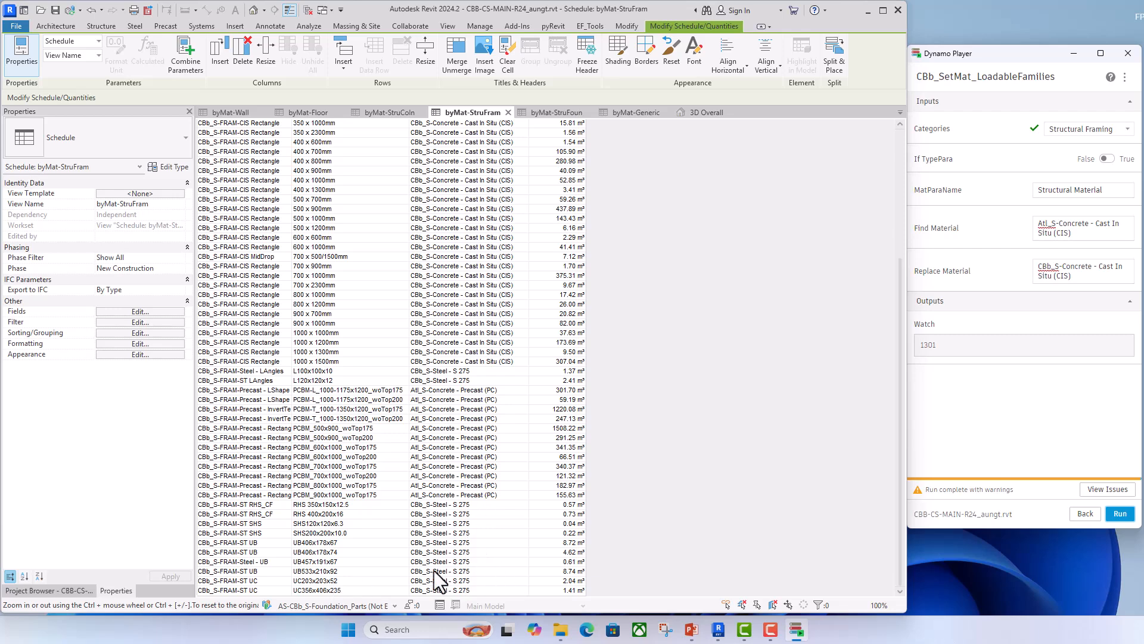
scroll(486, 525, "up", 7)
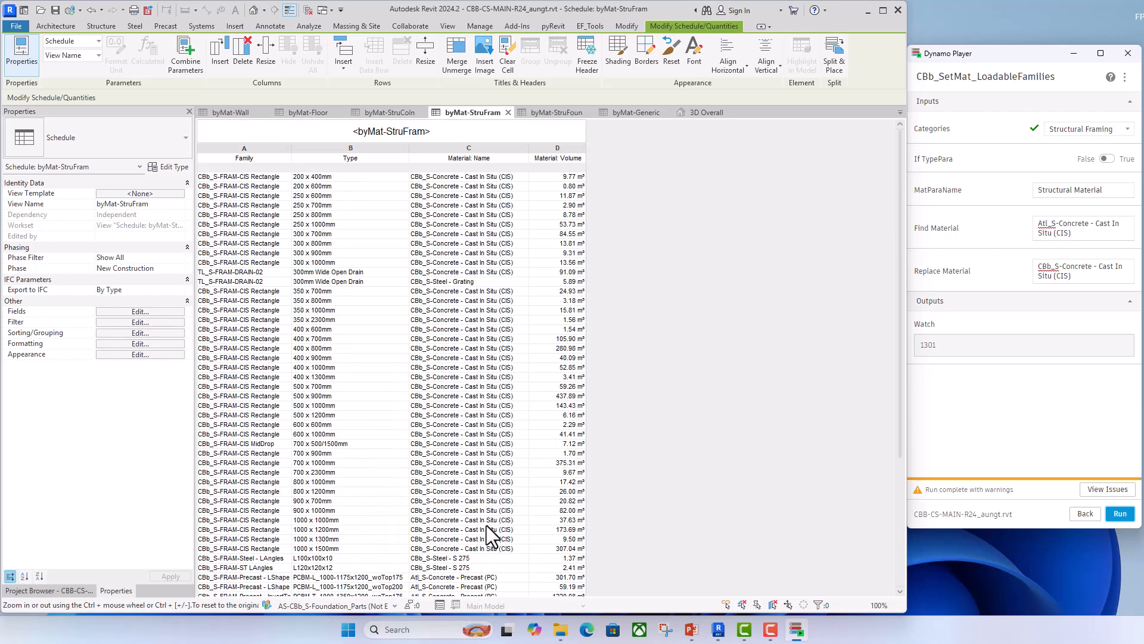
scroll(502, 266, "down", 2)
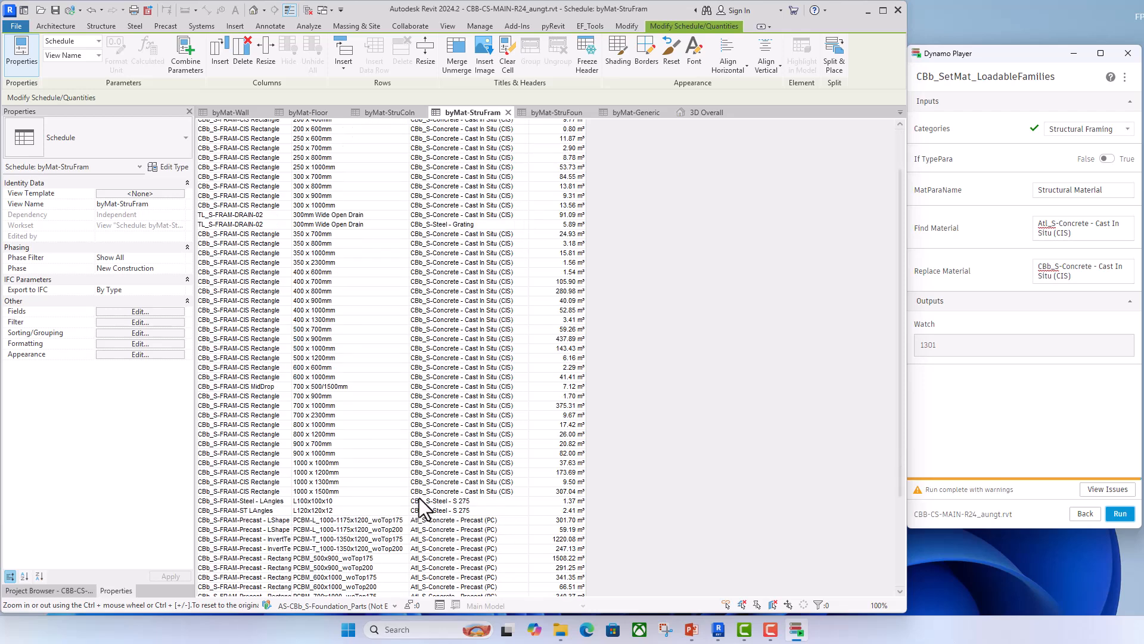
scroll(424, 531, "down", 4)
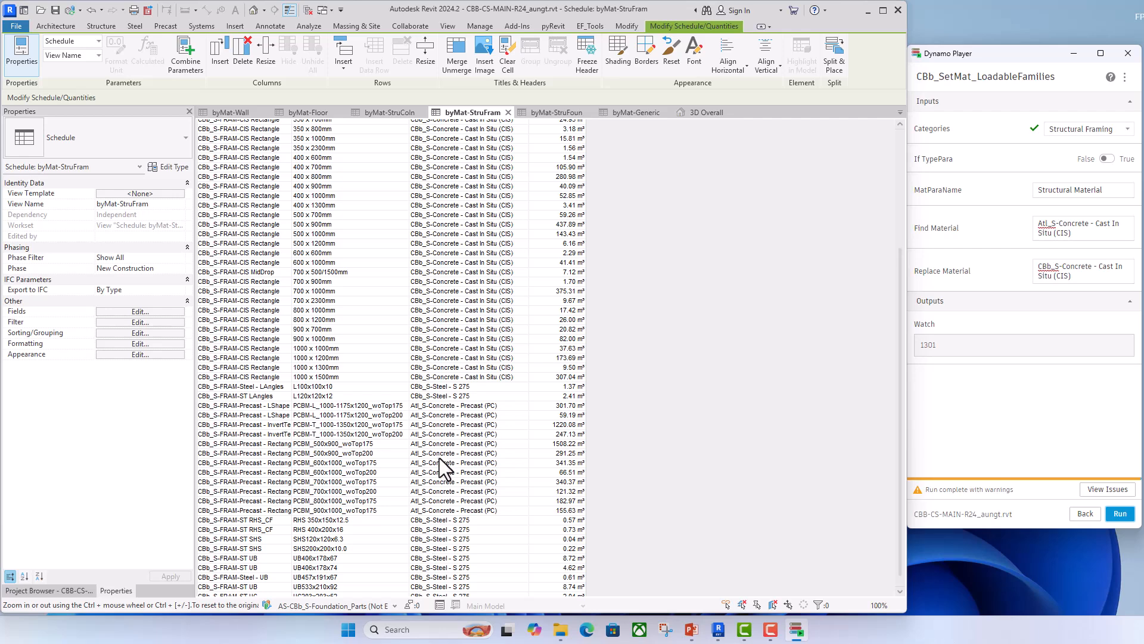
scroll(453, 460, "up", 5)
scroll(454, 465, "down", 3)
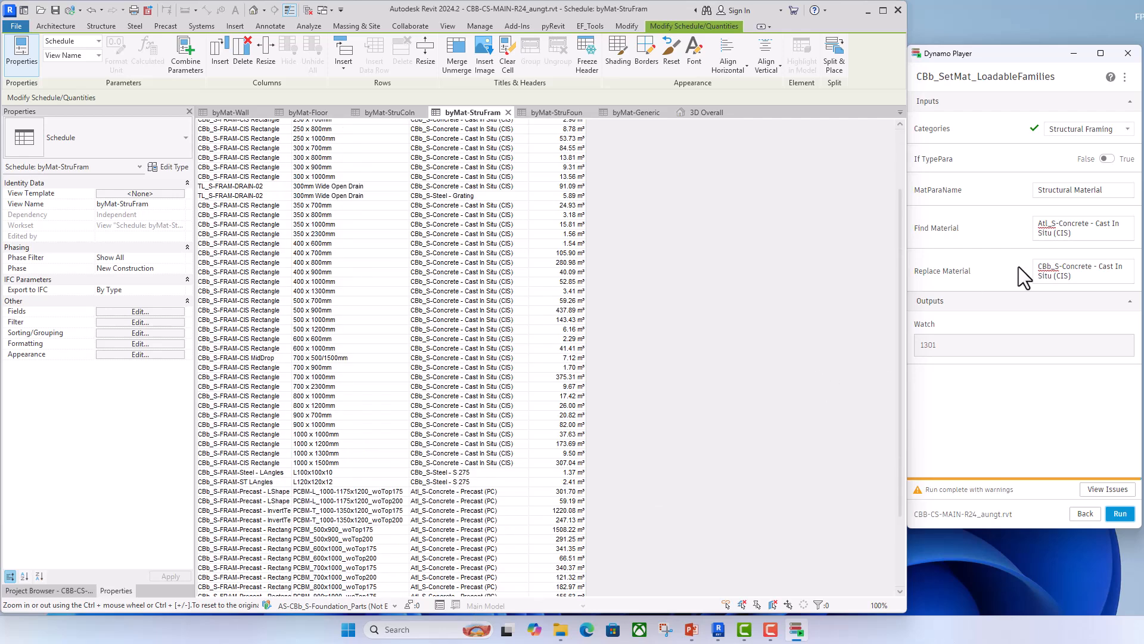
- Set Find Material to "Atl_S-Concrete - Precast (PC)"
left_click(1107, 223)
left_click_drag(1072, 233, 1097, 224)
type("Precas")
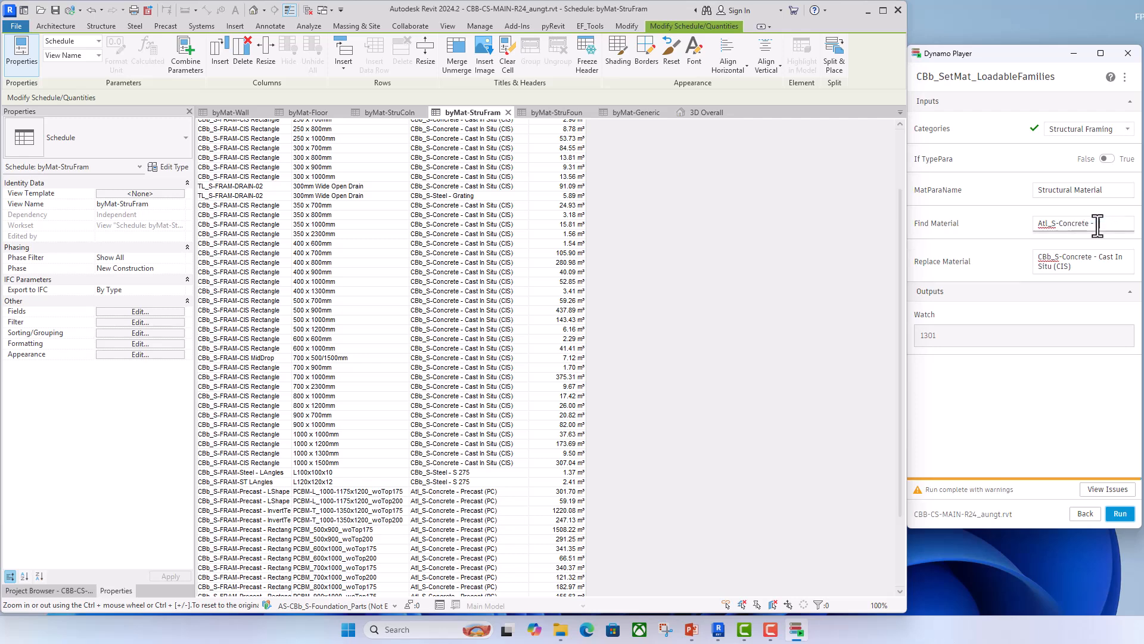
type("t (PC")
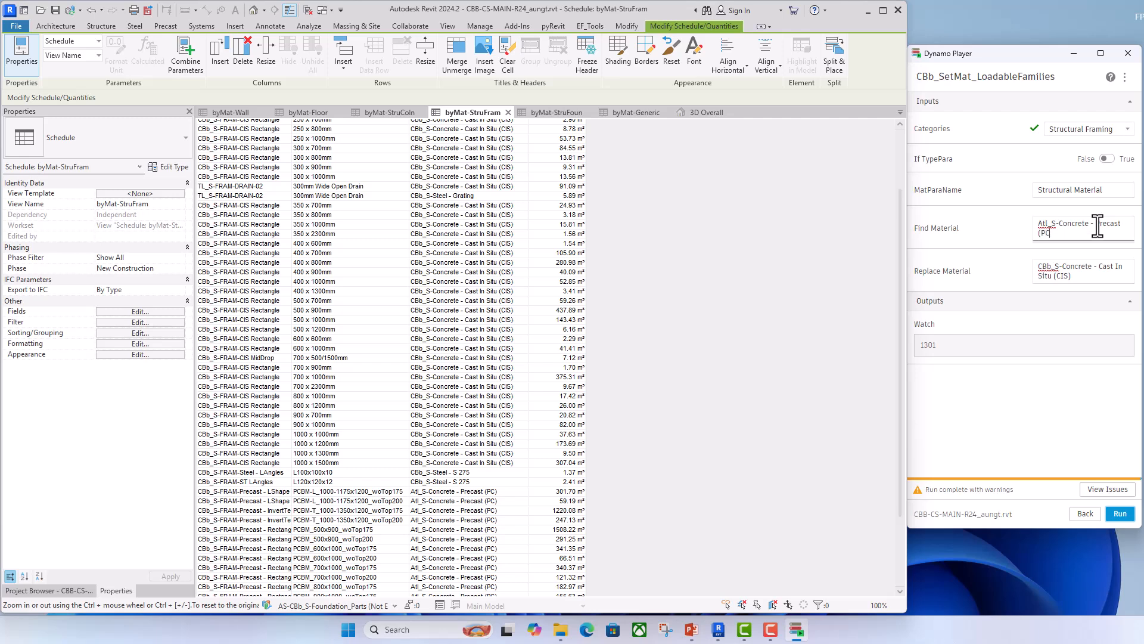
- Set Replace Material to "CBb_S-Concrete - Precast (PC)", run the script, and check the framing schedule's materials
left_click_drag(1097, 225, 1101, 277)
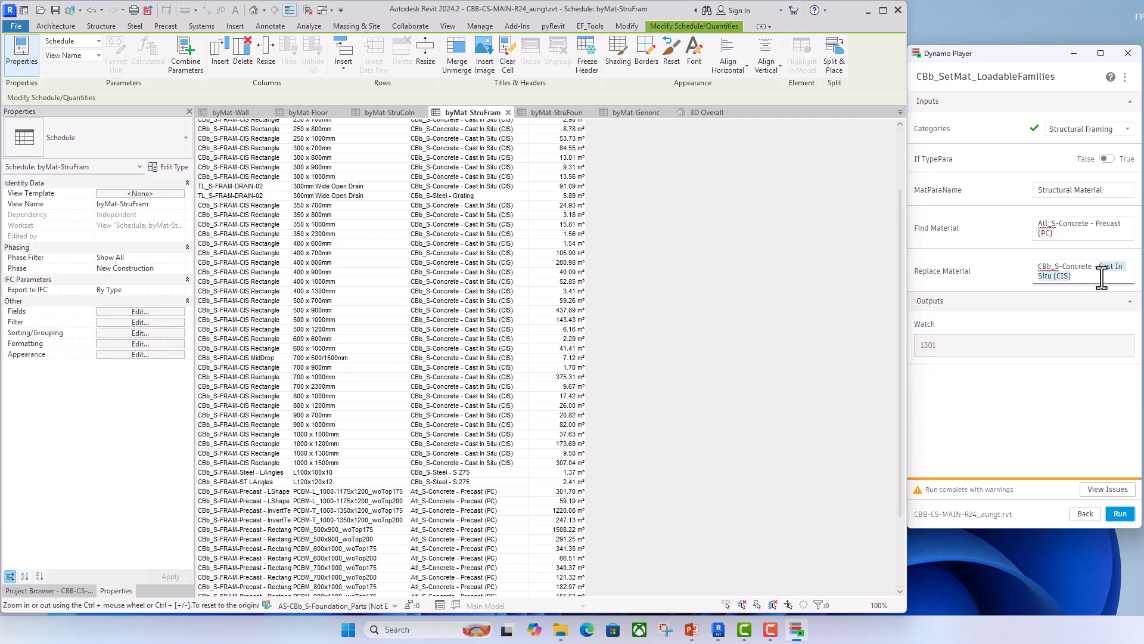
type("Precast (PC)")
left_click(1120, 514)
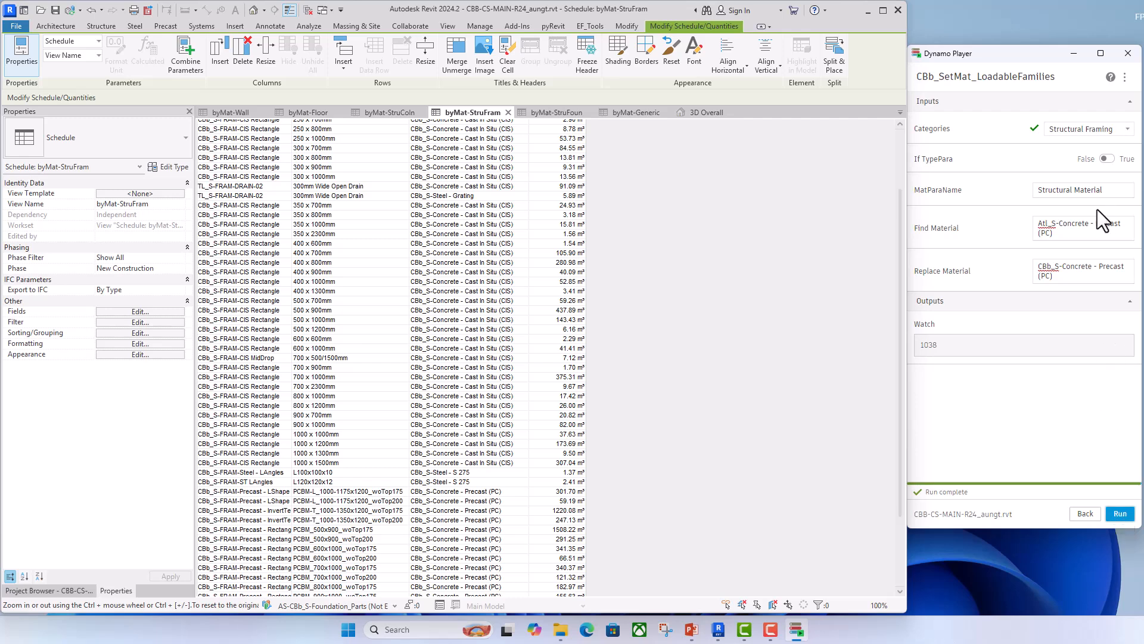
scroll(499, 502, "down", 3)
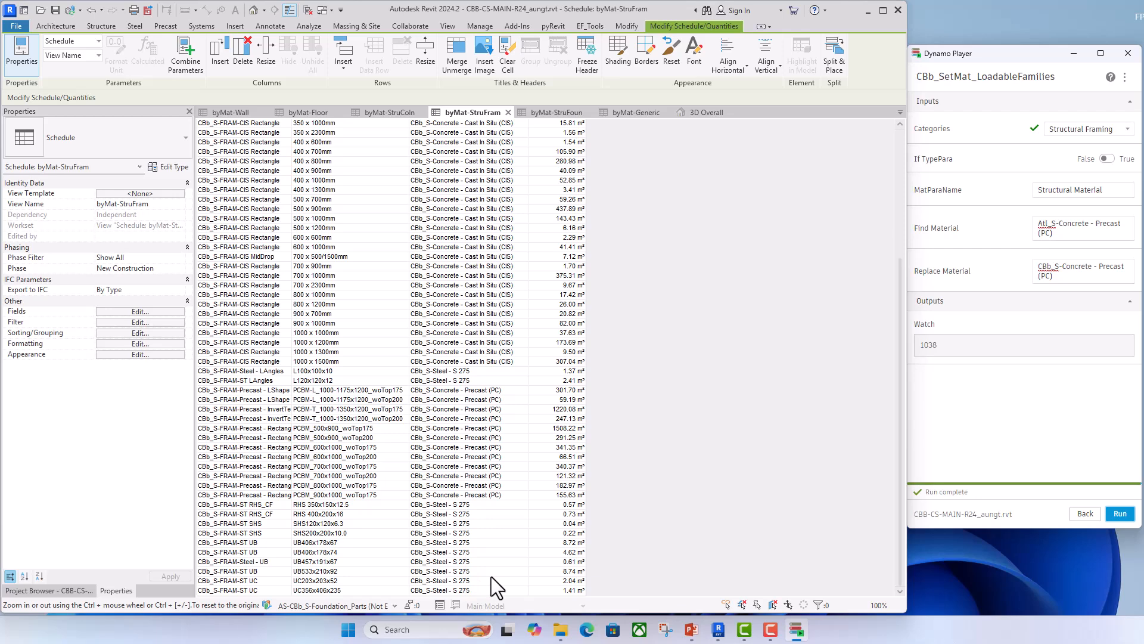
scroll(491, 577, "up", 6)
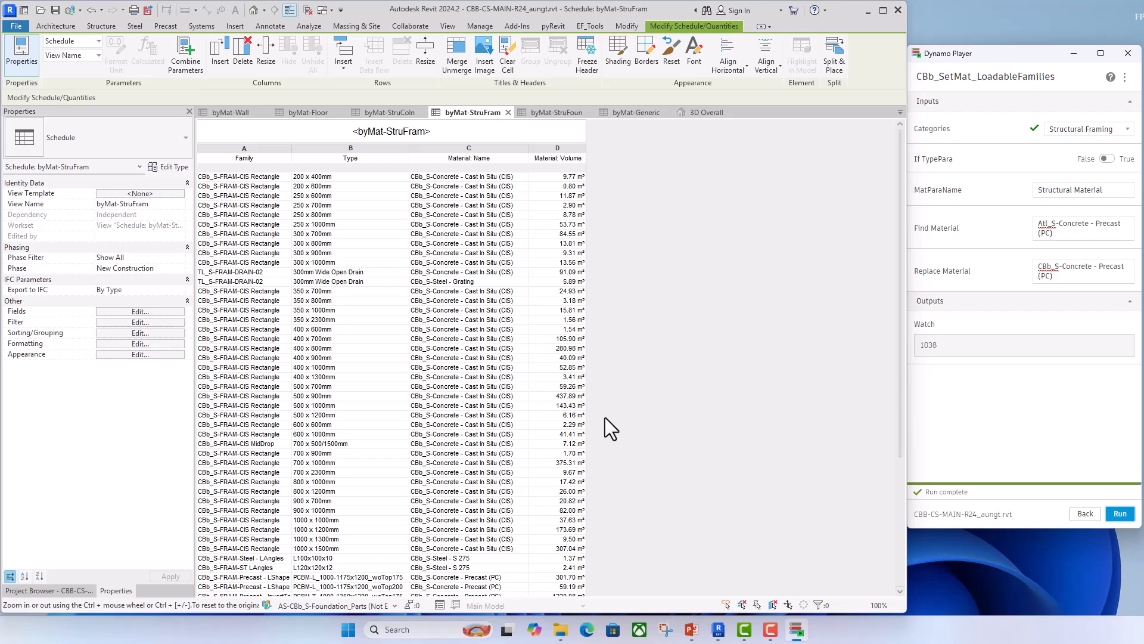
- Open the byMat-StruFoun schedule and set the script's Categories input to Structural Foundations
left_click(563, 113)
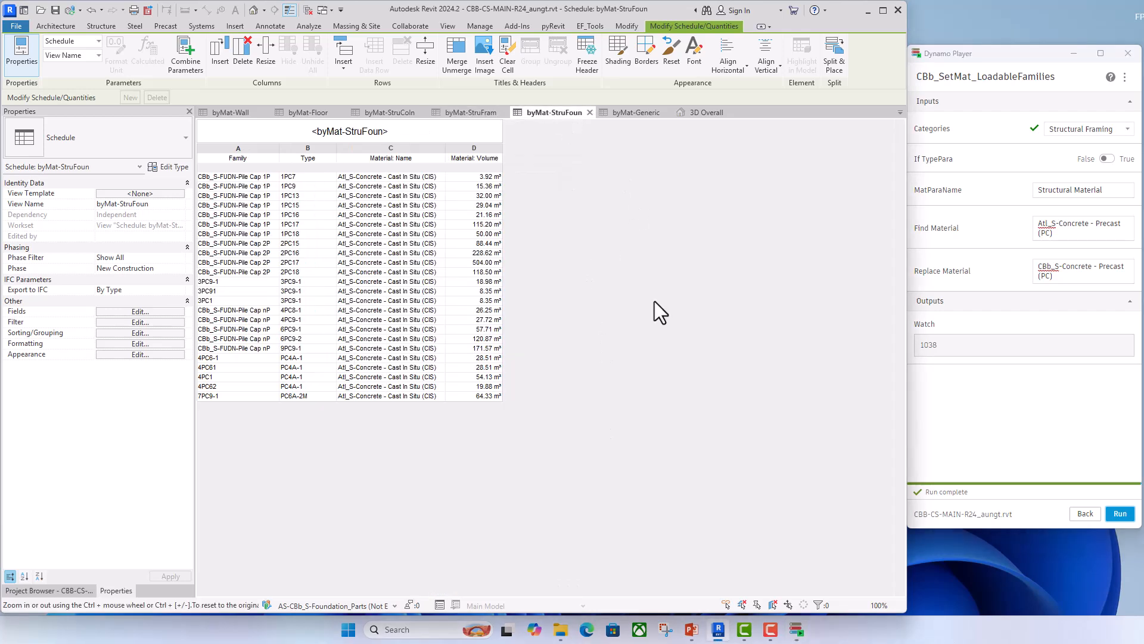
left_click(1129, 128)
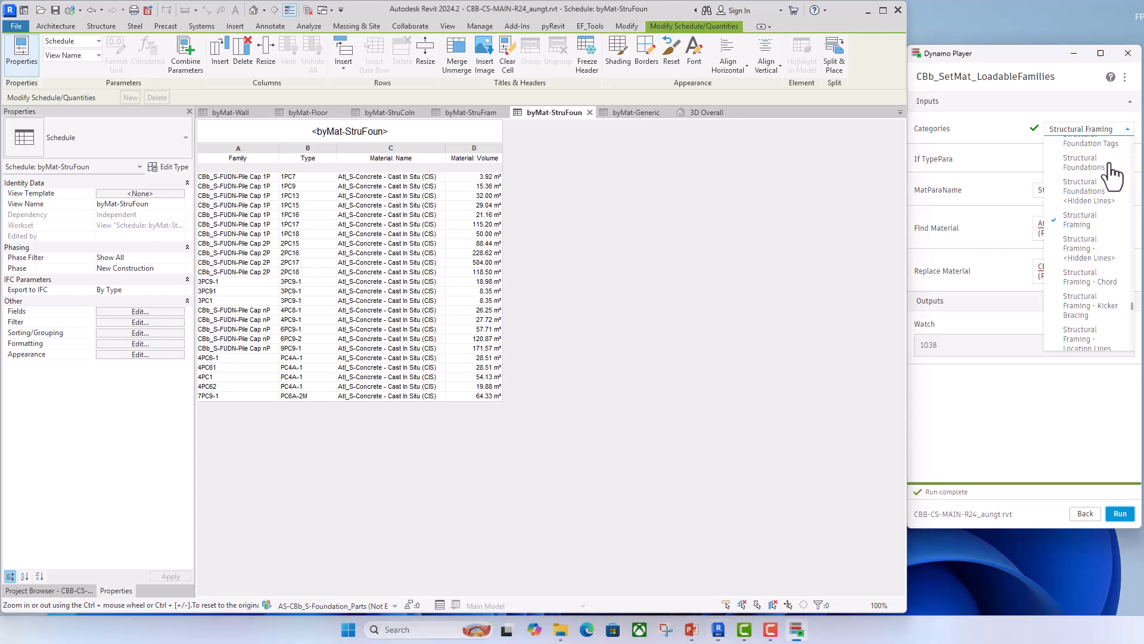
scroll(1085, 249, "down", 2)
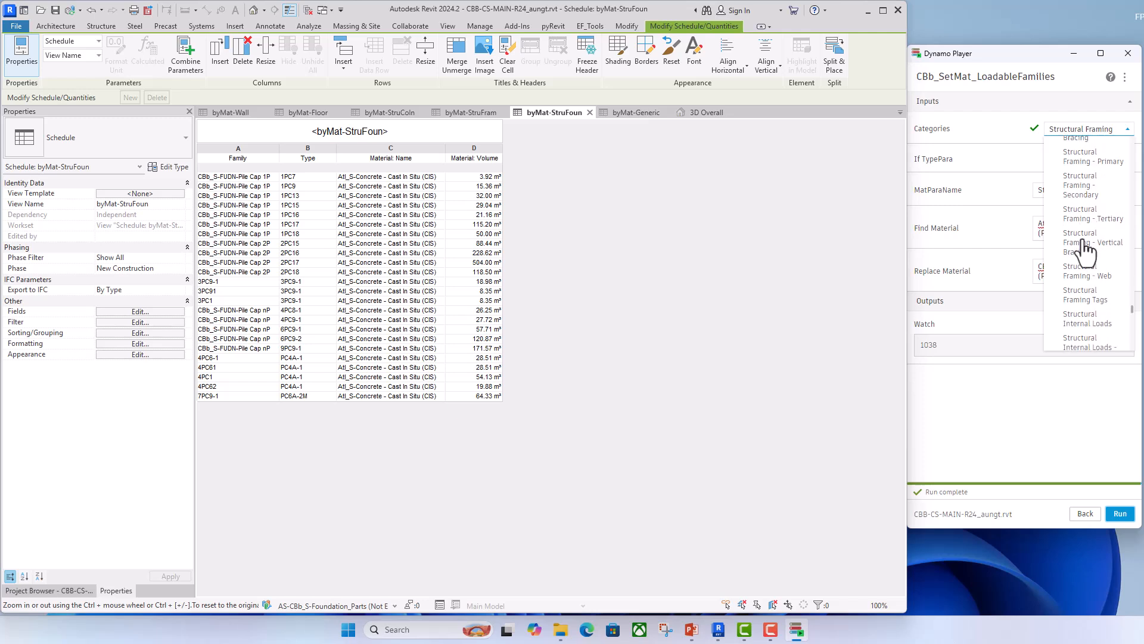
scroll(1085, 249, "up", 2)
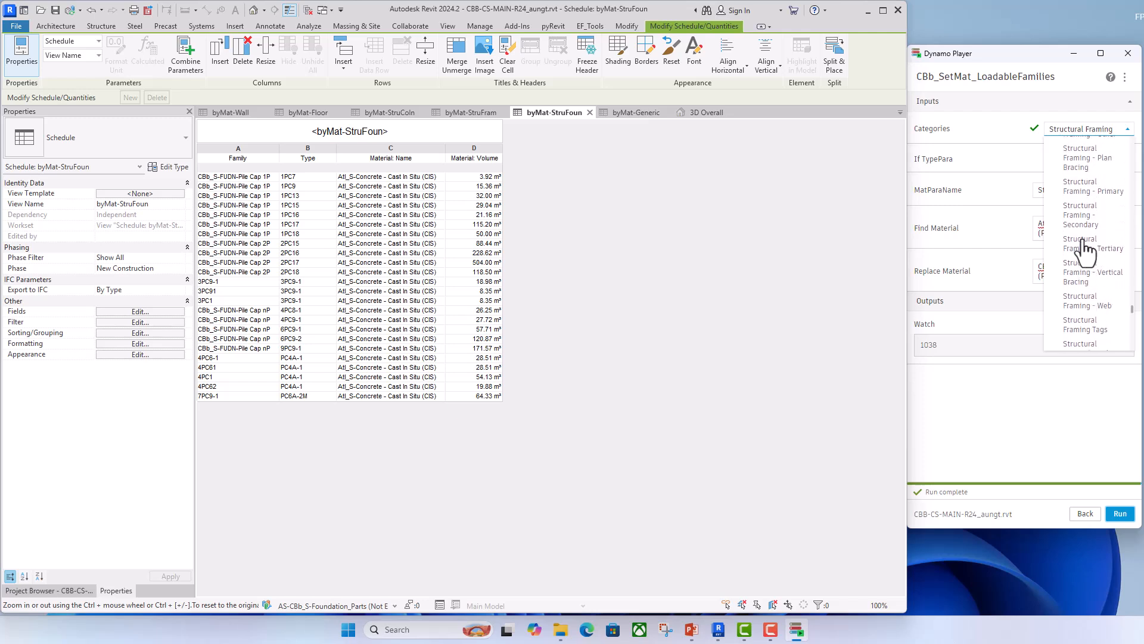
scroll(1085, 249, "up", 4)
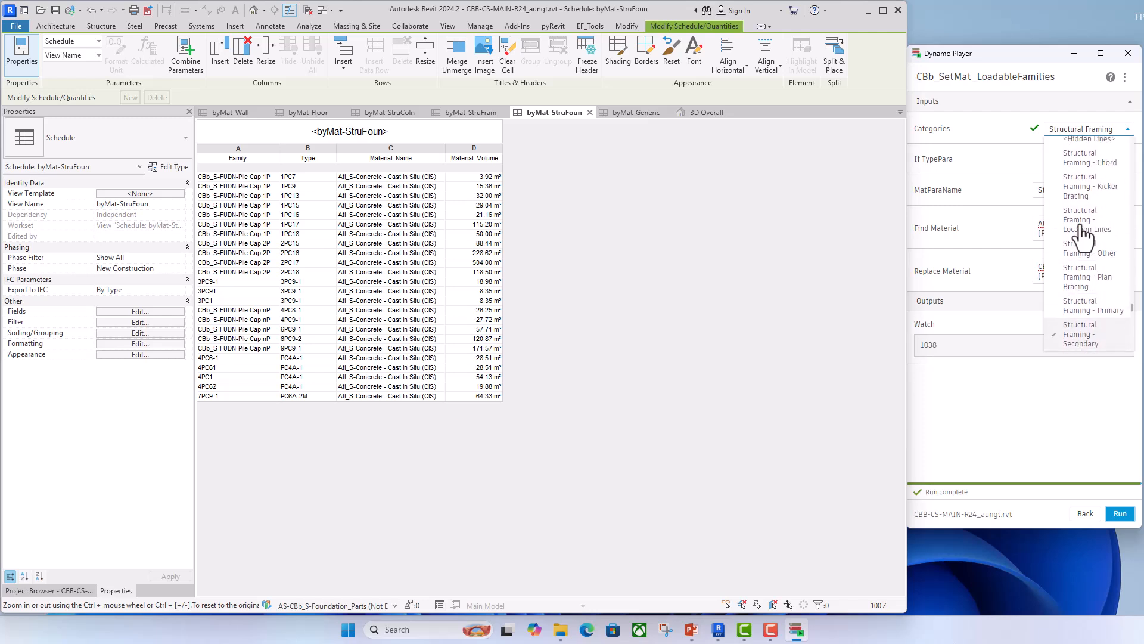
scroll(1084, 232, "up", 2)
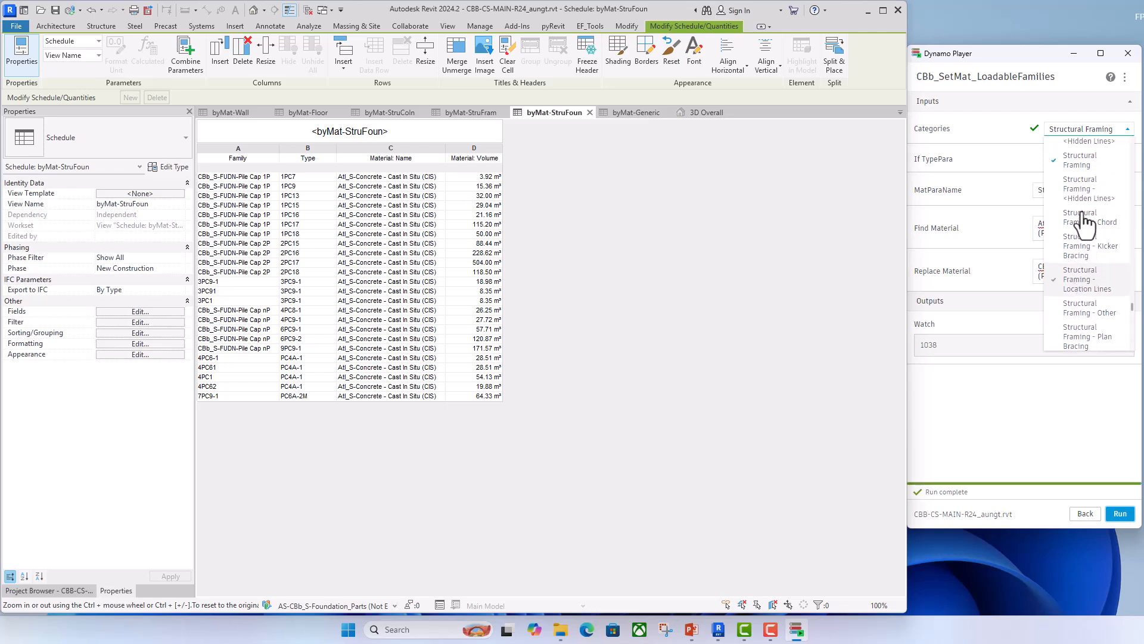
scroll(1084, 197, "up", 2)
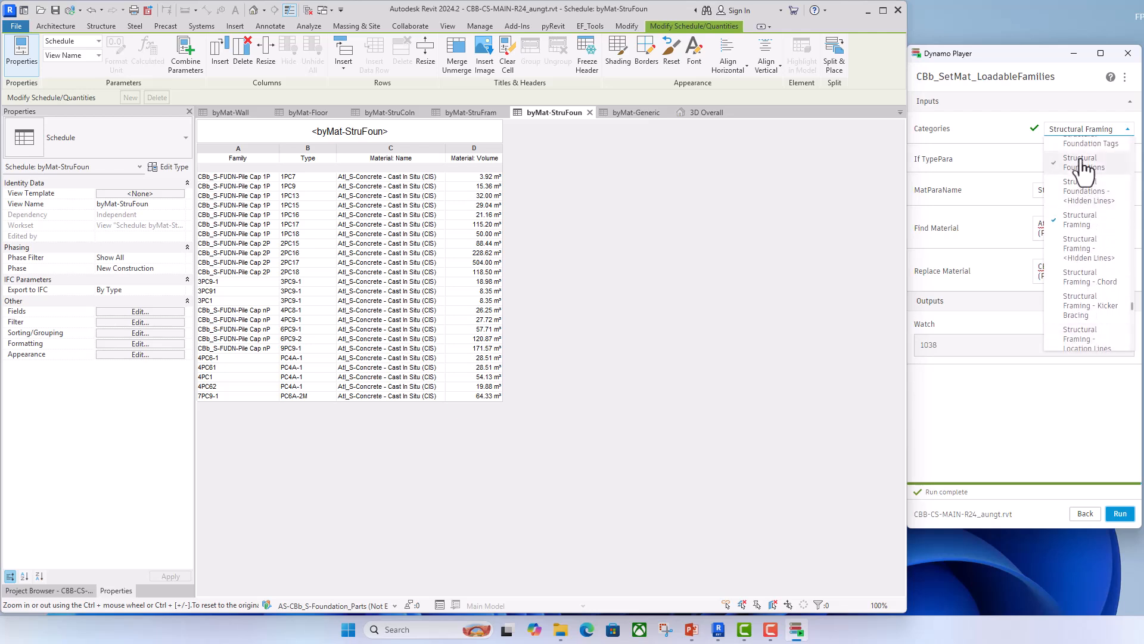
left_click(1083, 172)
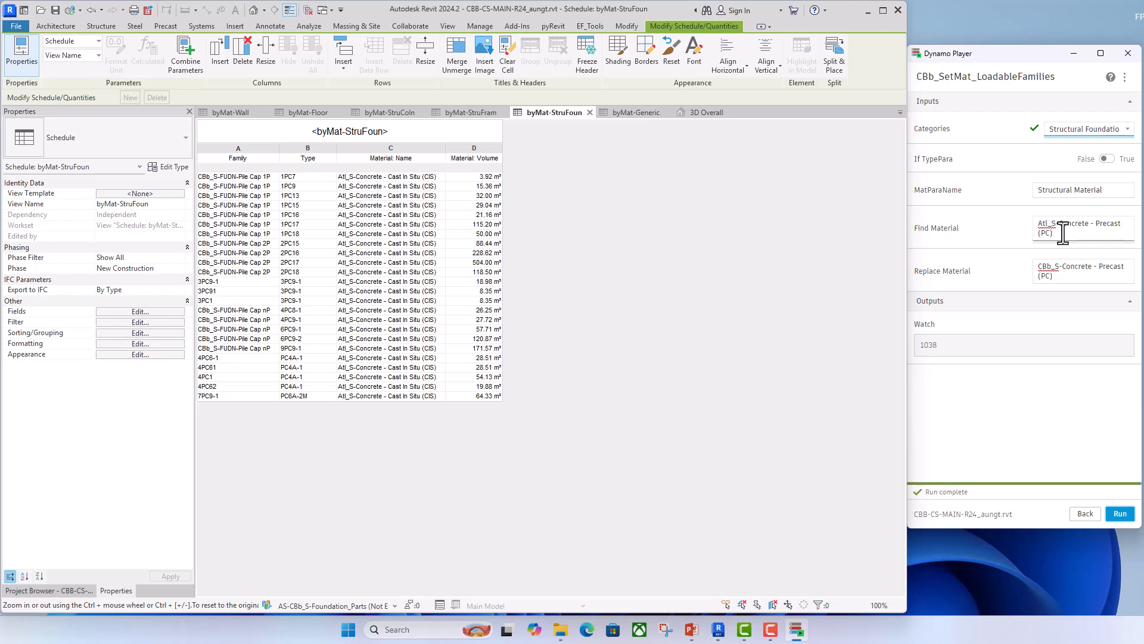
- Change Find Material to "Atl_S-Concrete - Cast In Situ (CIS)" for the structural foundations
left_click_drag(1055, 234, 1096, 226)
type("Ca")
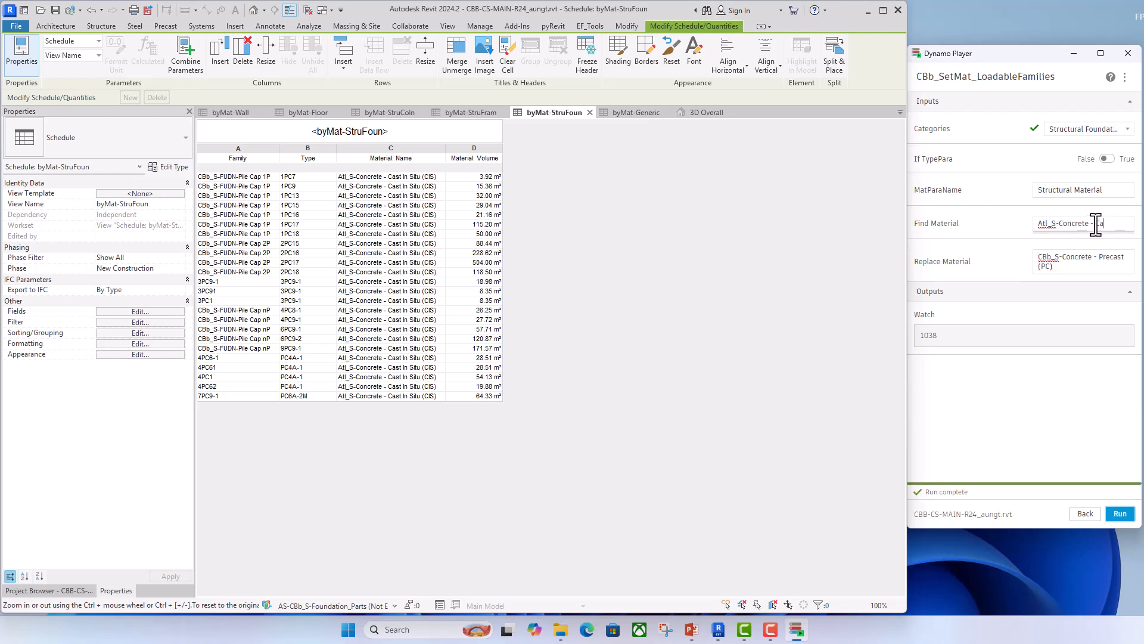
type("st In Situ")
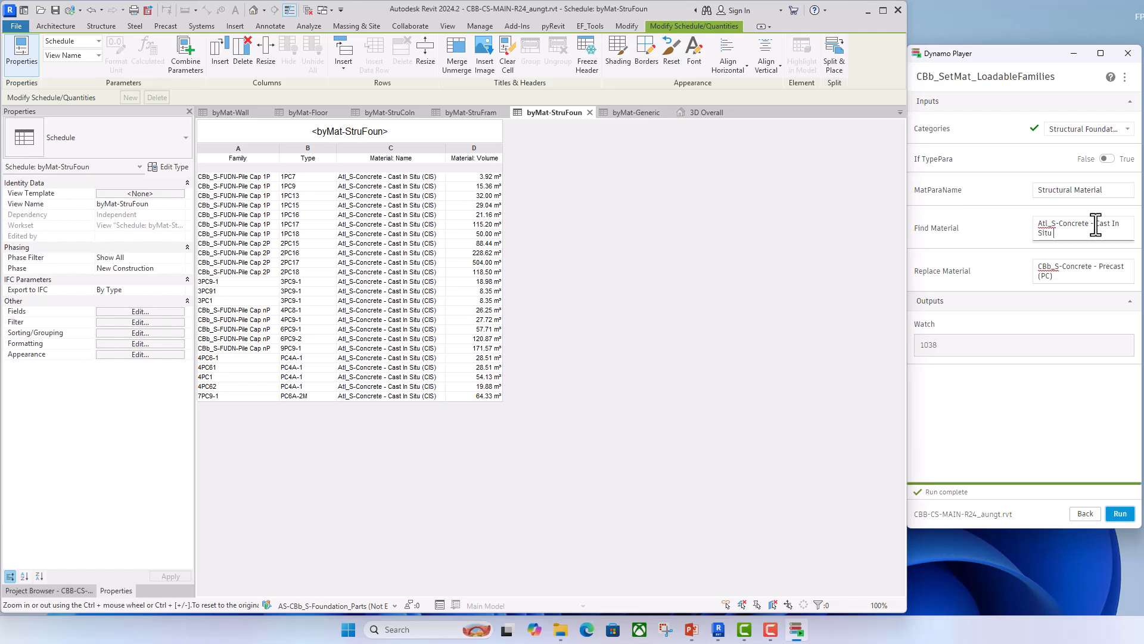
type(" (CIS)")
- Set Replace Material to "CBb_S-Concrete - Cast In Situ (CIS)" and run the script on the structural foundations
left_click_drag(1059, 223, 1067, 233)
left_click_drag(1054, 276, 1066, 267)
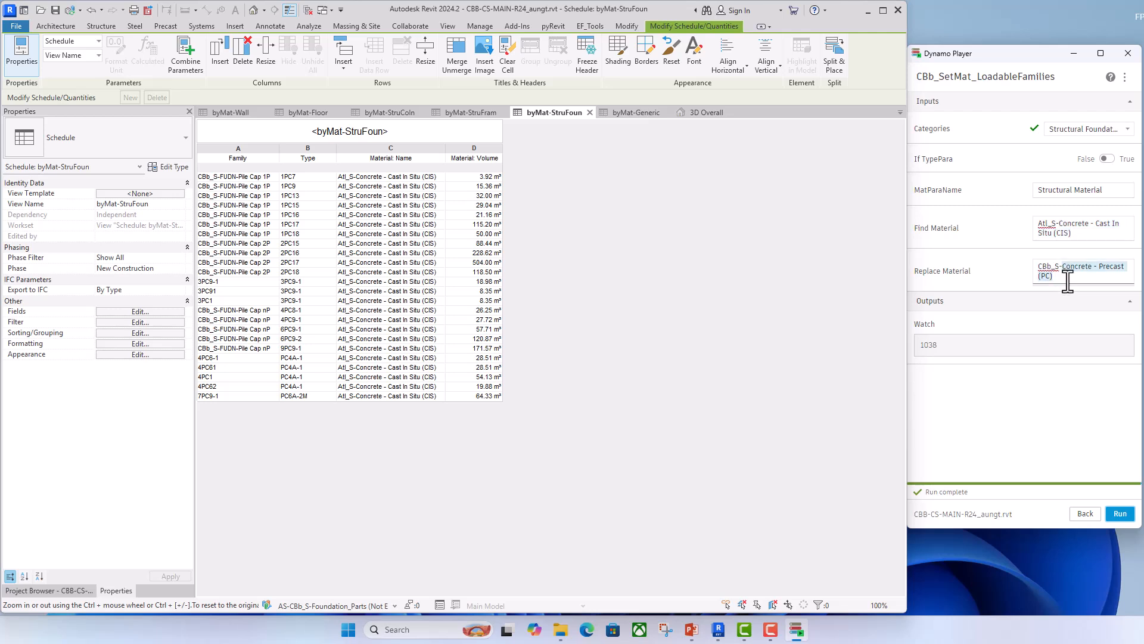
type("Concrete - Cast In Situ (CIS)")
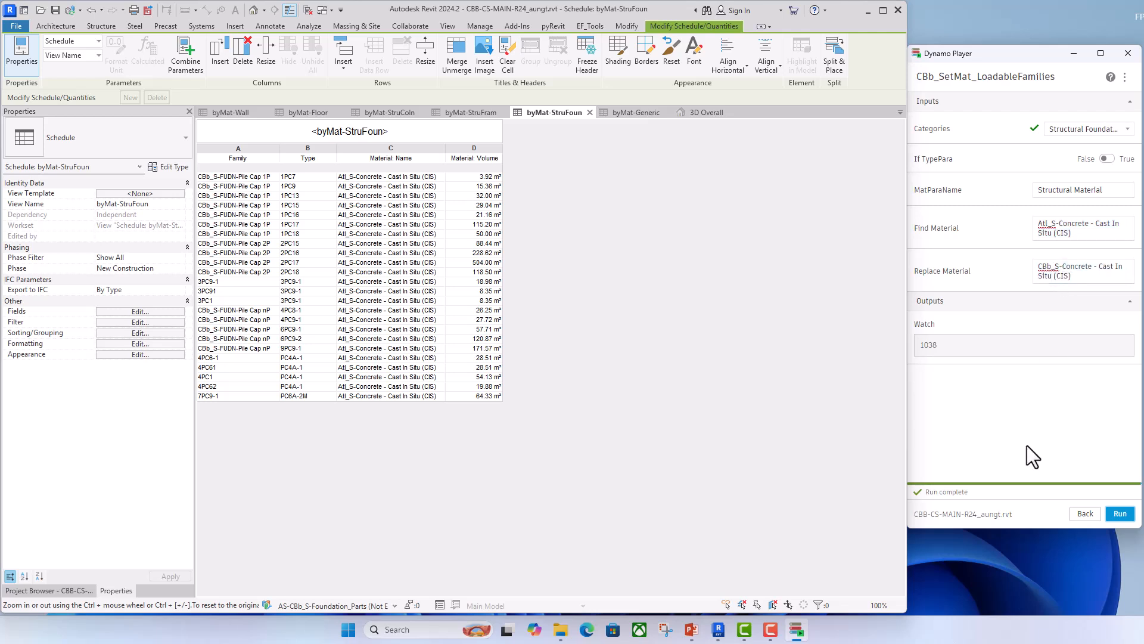
left_click(1120, 514)
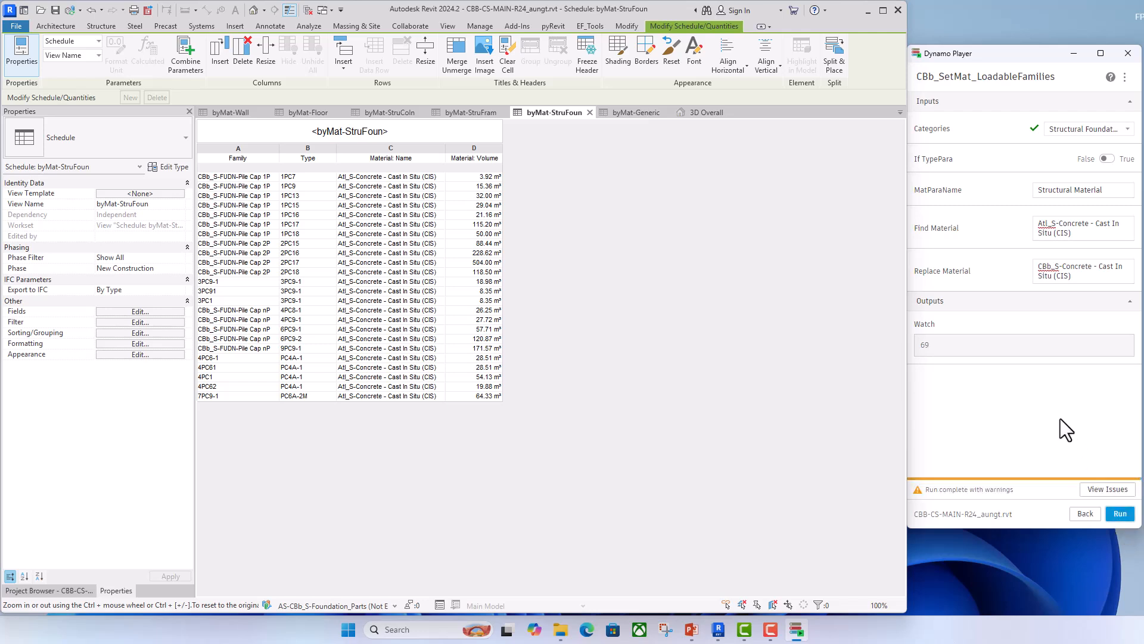
- Switch If TypePara to True and rerun the material replacement on the structural foundations
left_click(1107, 159)
left_click(1120, 514)
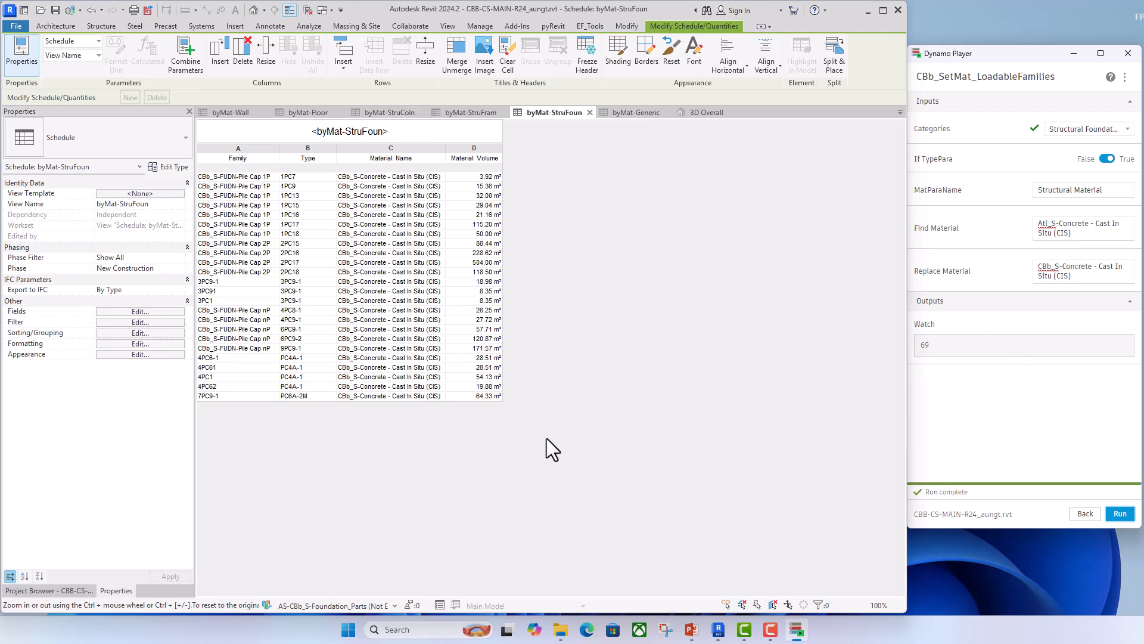
left_click(592, 450)
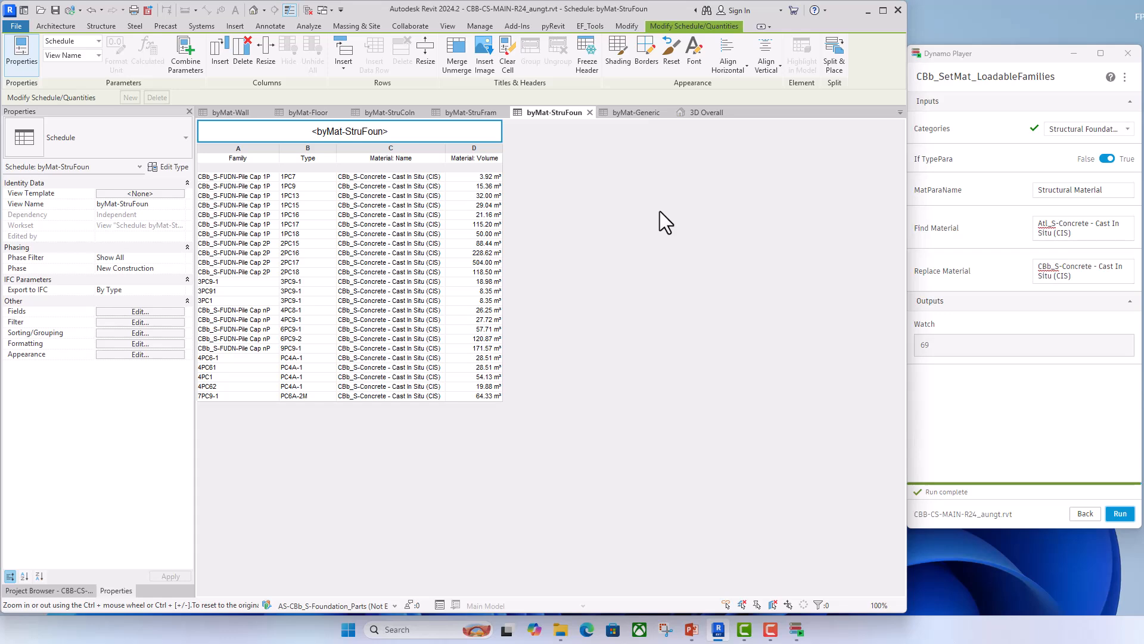
- Open the byMat-Generic schedule, set the script's Categories input to Generic Models, and run the cast-in-situ material replacement
left_click(635, 114)
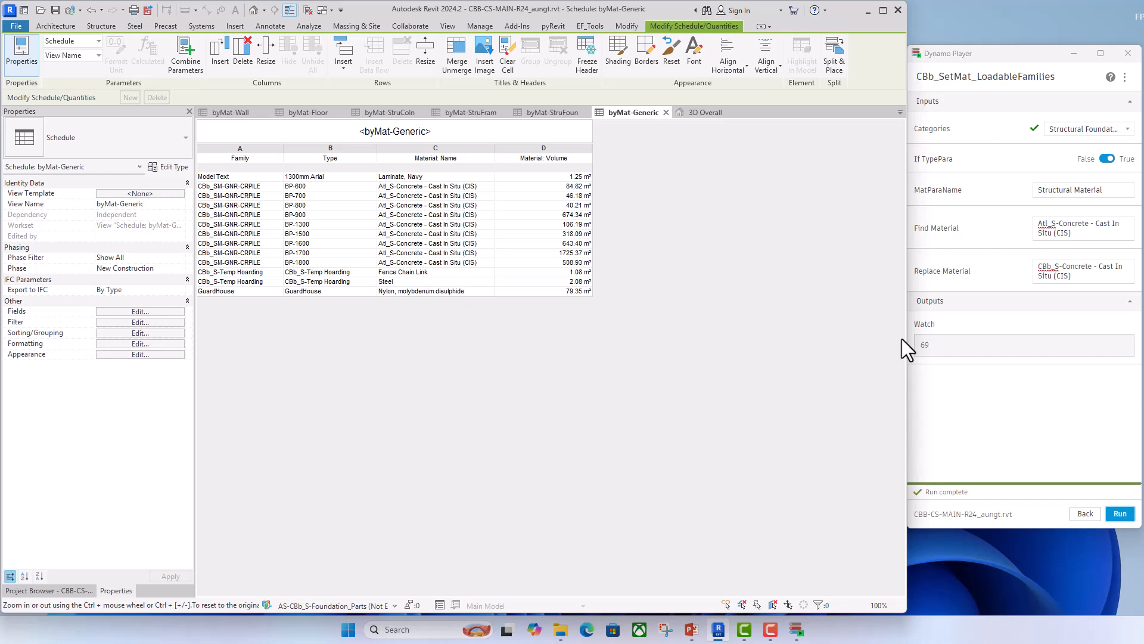
left_click(1127, 128)
scroll(1094, 206, "up", 8)
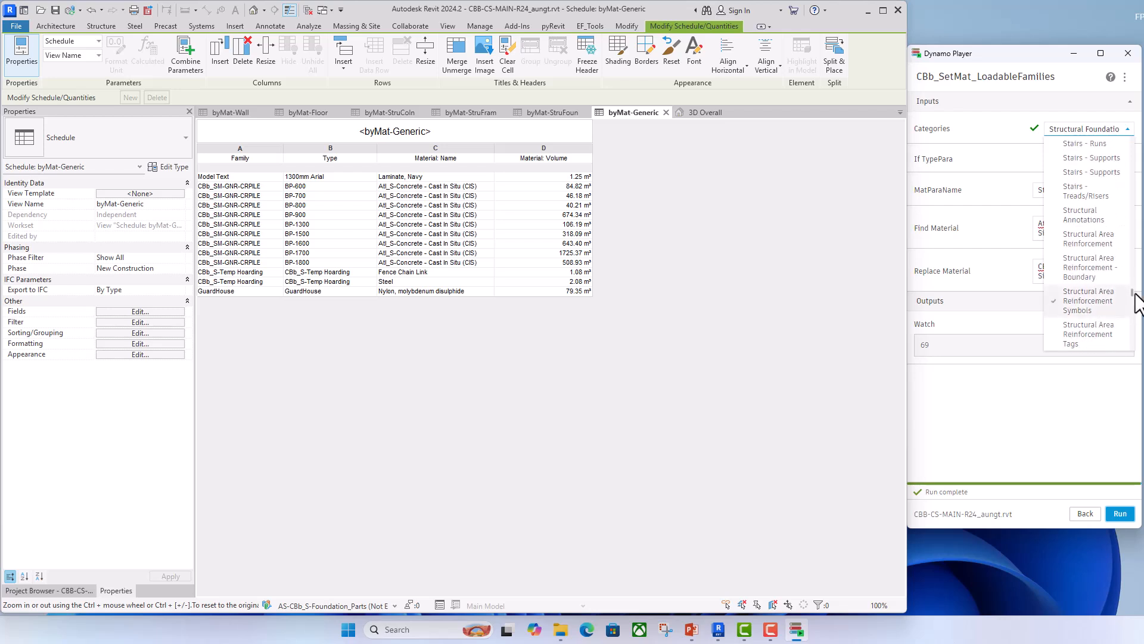
left_click_drag(1133, 292, 1129, 201)
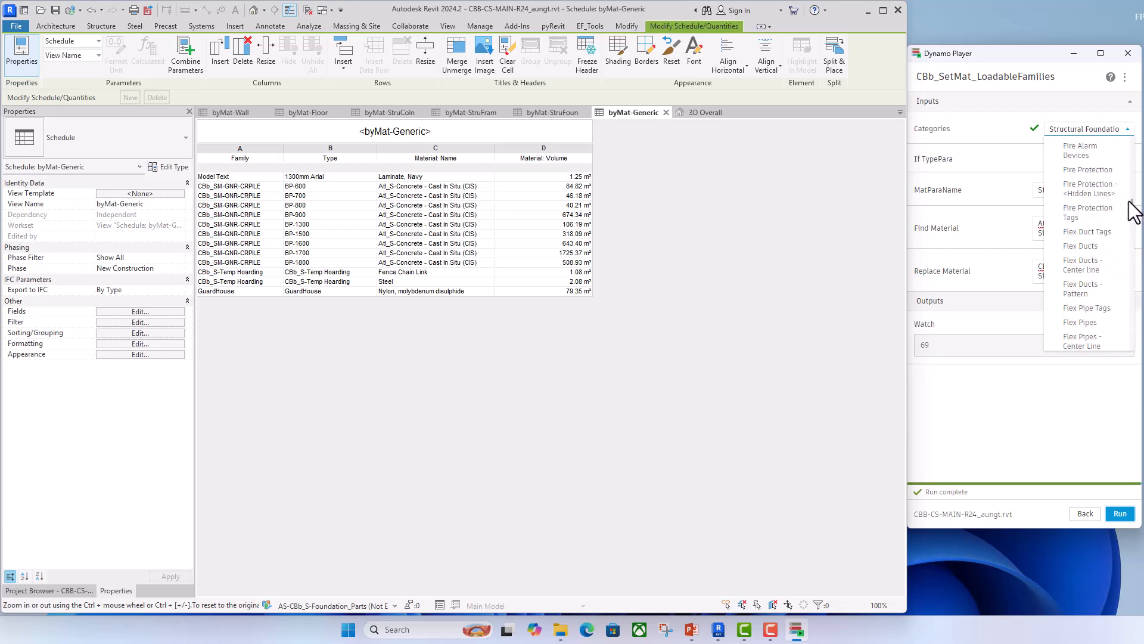
scroll(1132, 211, "down", 2)
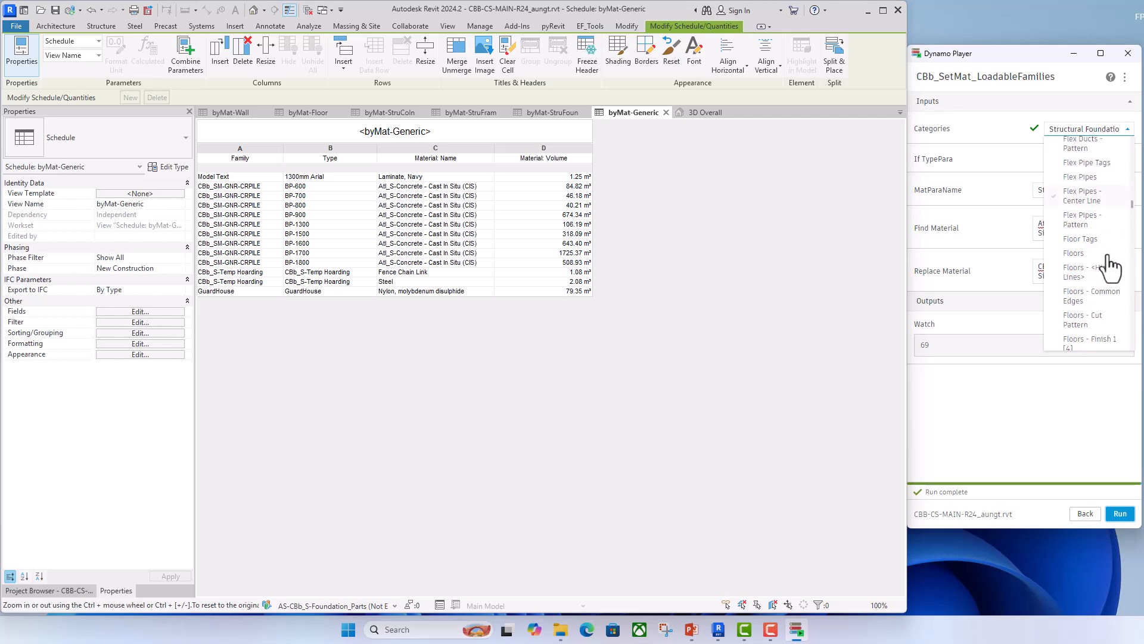
scroll(1108, 271, "down", 4)
scroll(1108, 271, "down", 5)
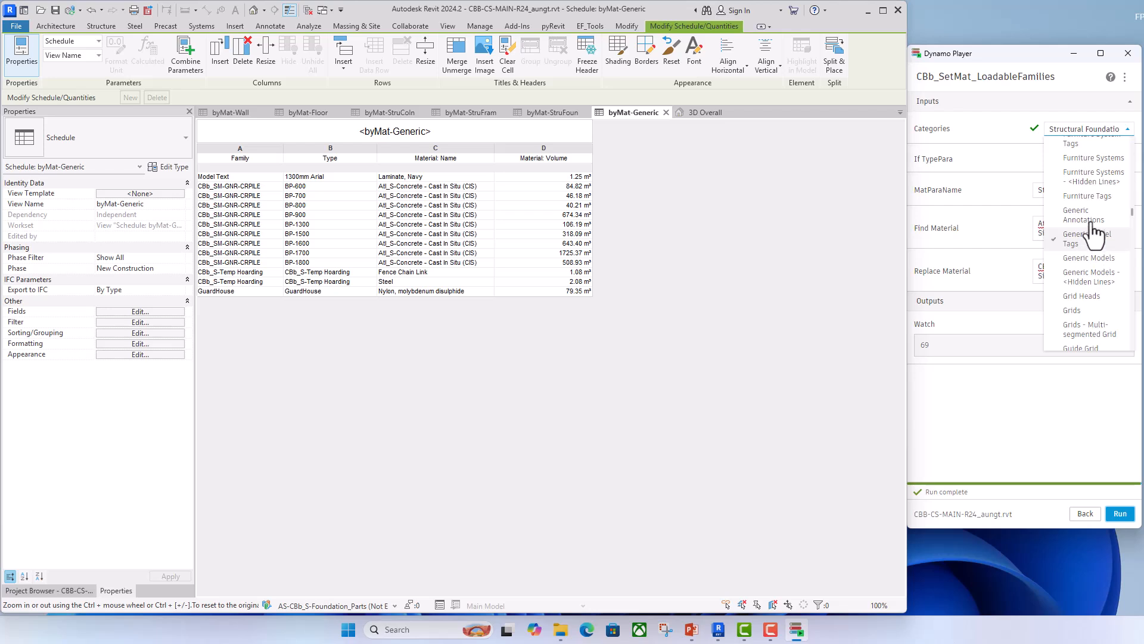
left_click(1092, 262)
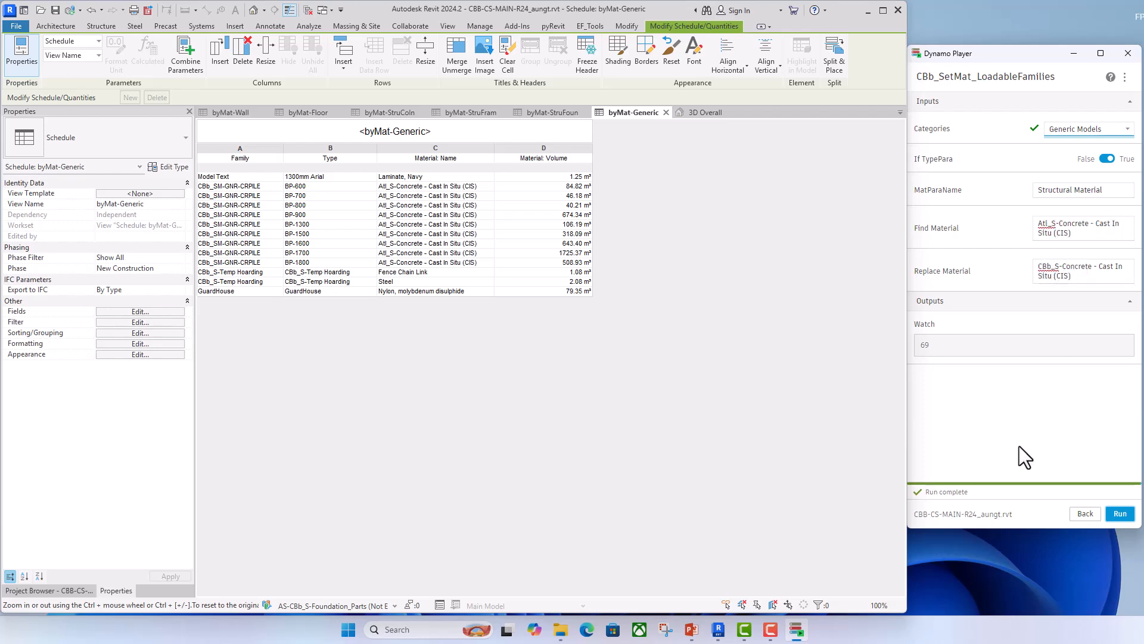
left_click(1121, 514)
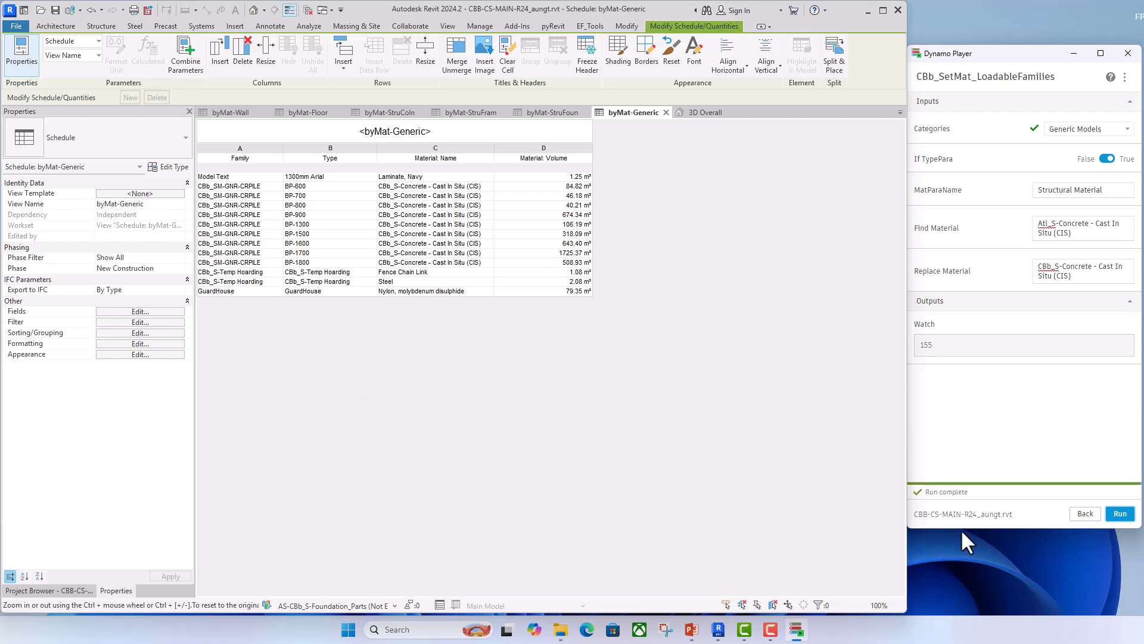
- Switch to the CBb_SetMat_SystemFamilies script and open the byMat-Wall schedule
left_click(1085, 513)
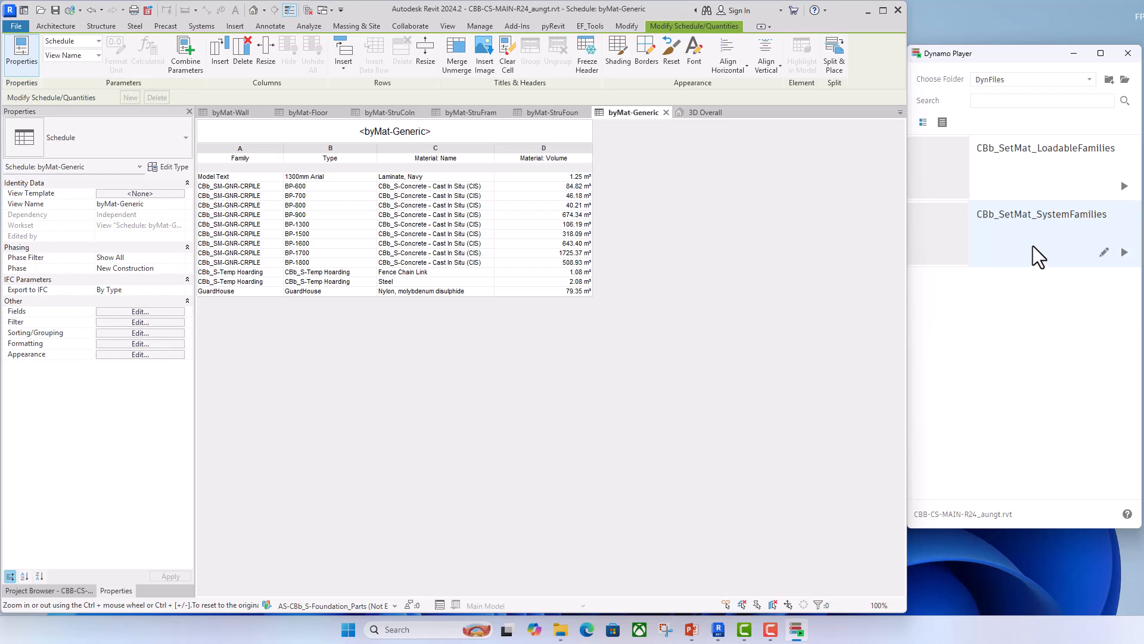
left_click(1042, 218)
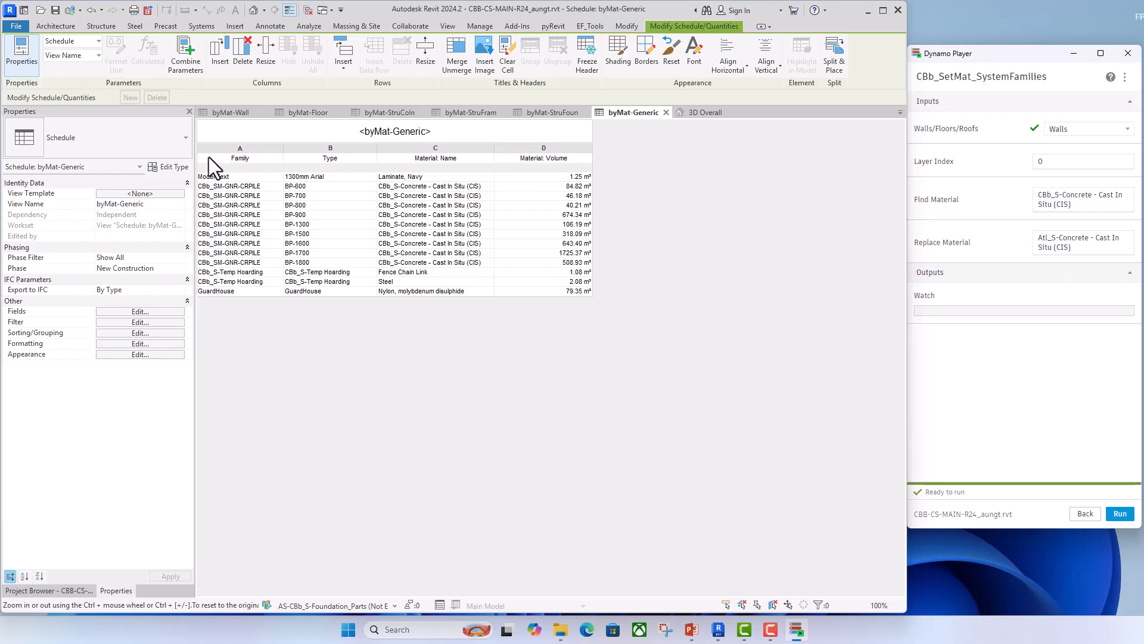
left_click(236, 113)
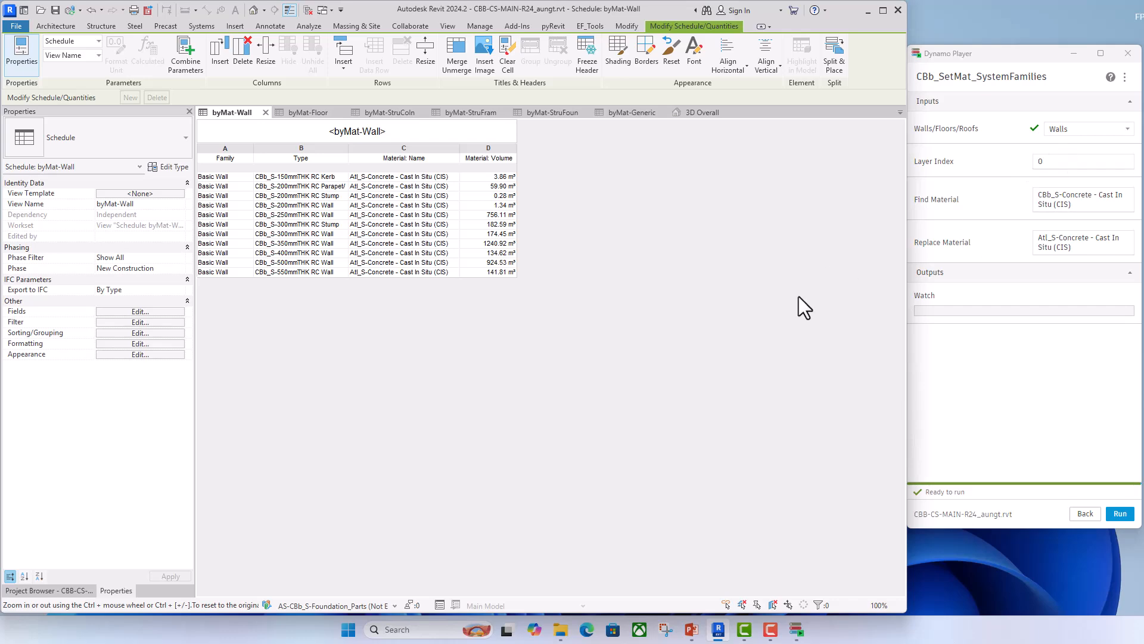
- Examine the layer structure of the CBb_S-350mmTHK RC Wall type using a rooftop wall in the 3D Overall view
left_click(704, 113)
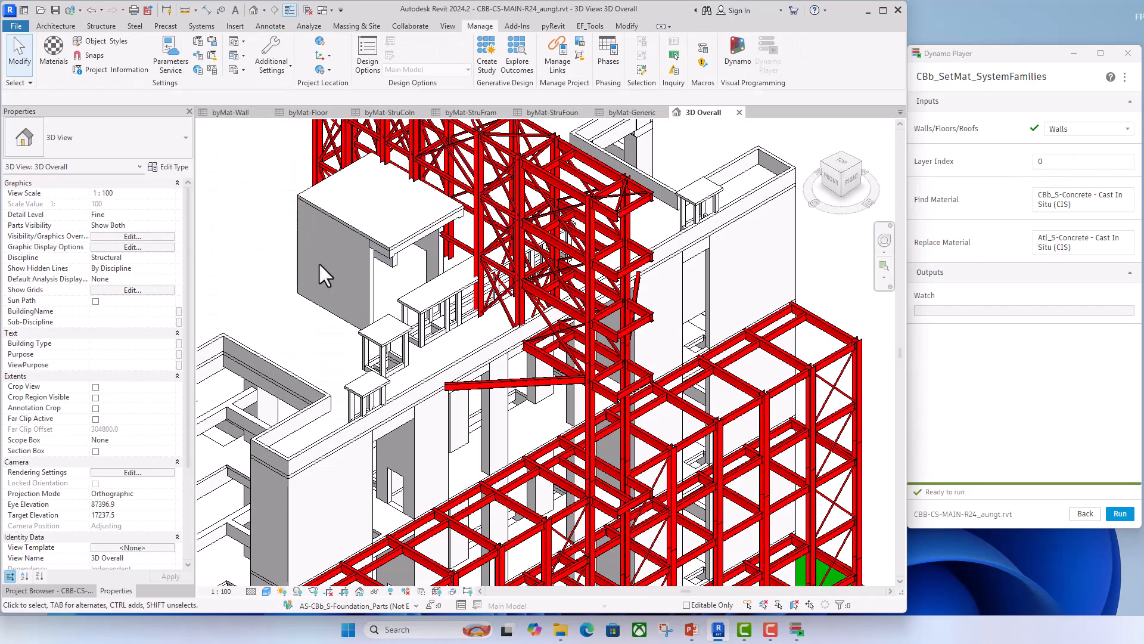
left_click(369, 267)
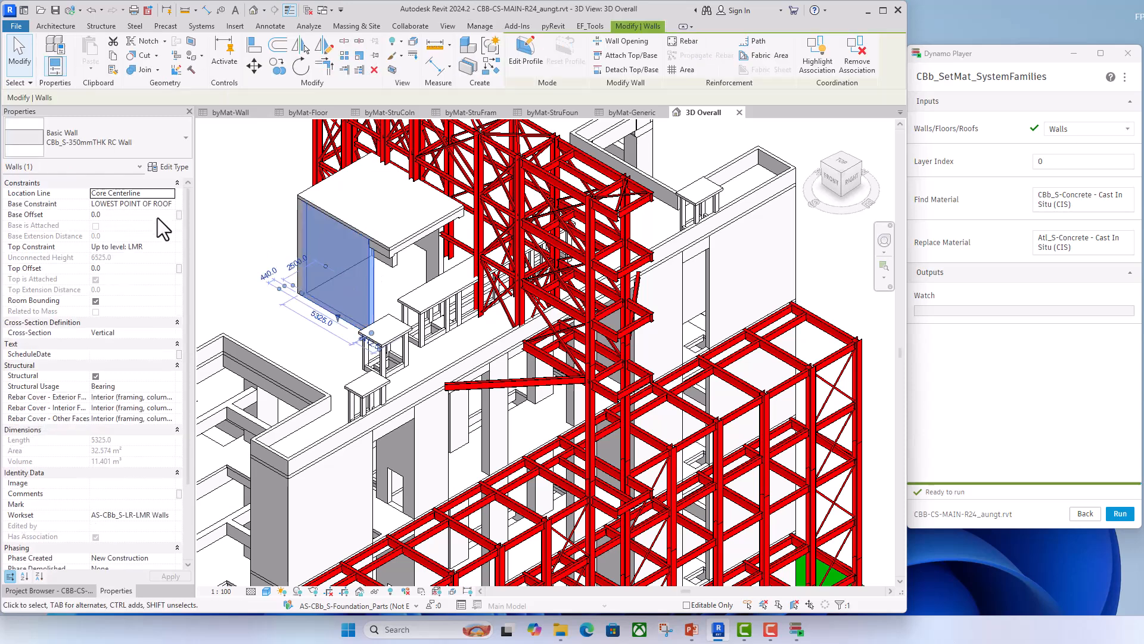
left_click(174, 166)
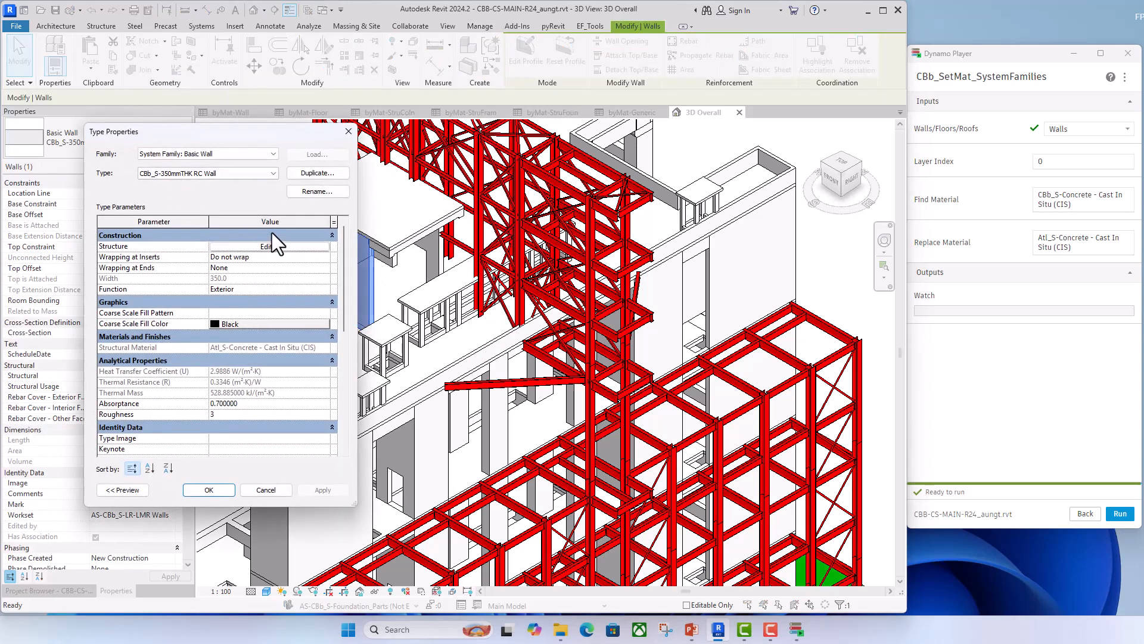
left_click(270, 246)
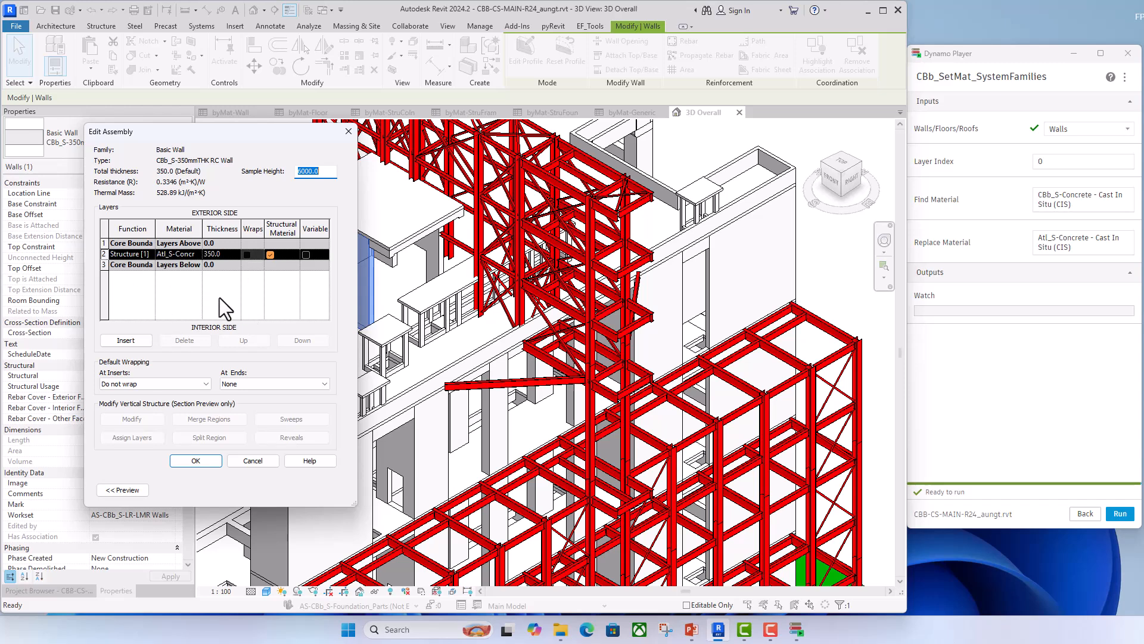
left_click(348, 131)
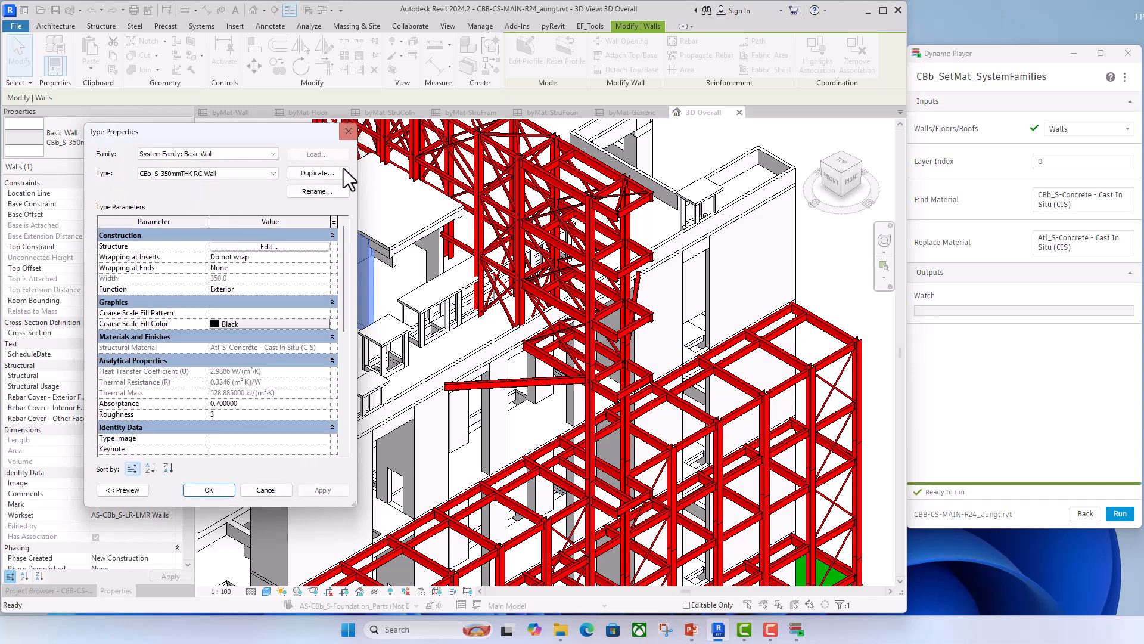
left_click(348, 131)
left_click(256, 207)
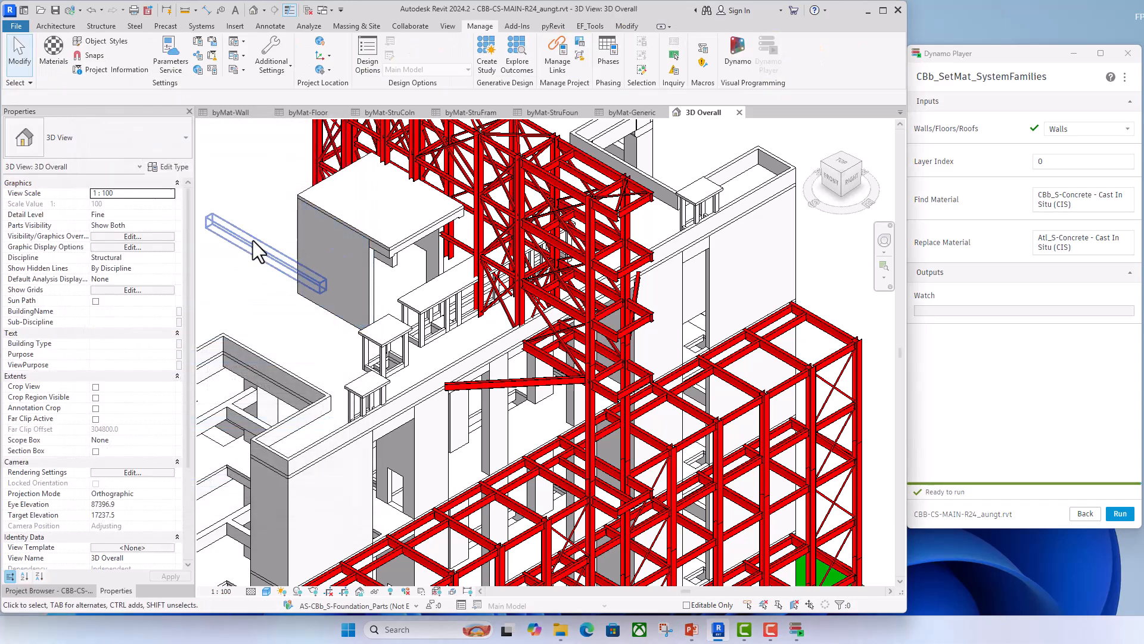
- With byMat-Wall open, set Find Material to "Atl_S-Concrete - Cast In Situ (CIS)", Replace Material to "CBb_S-Concrete - Cast In Situ (CIS)", and run the script on Walls
left_click(243, 114)
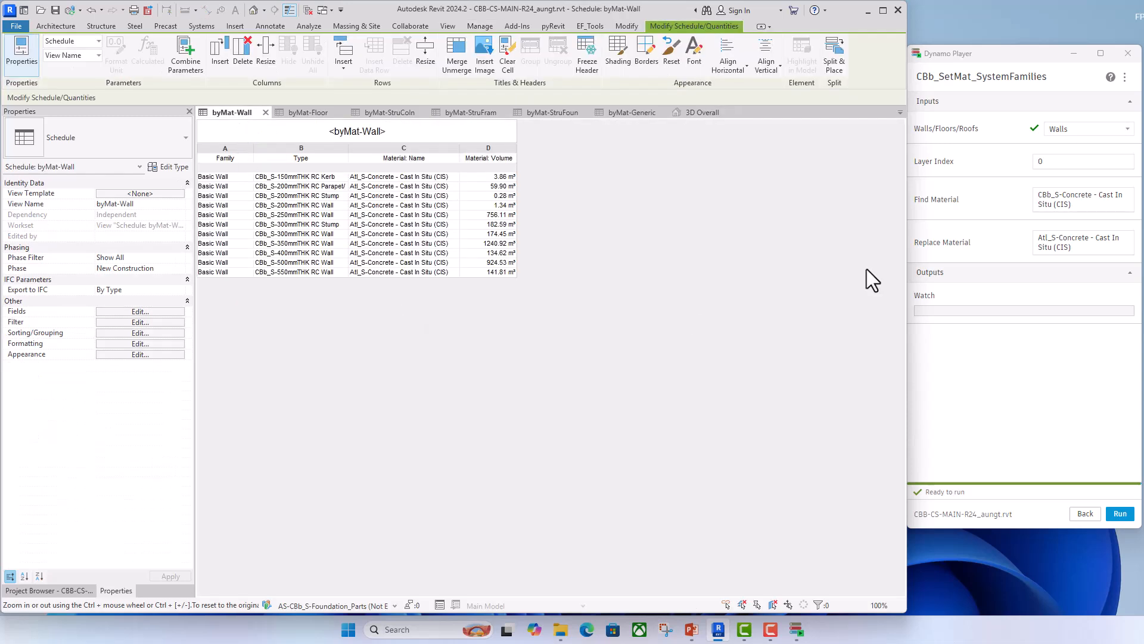
left_click(1051, 197)
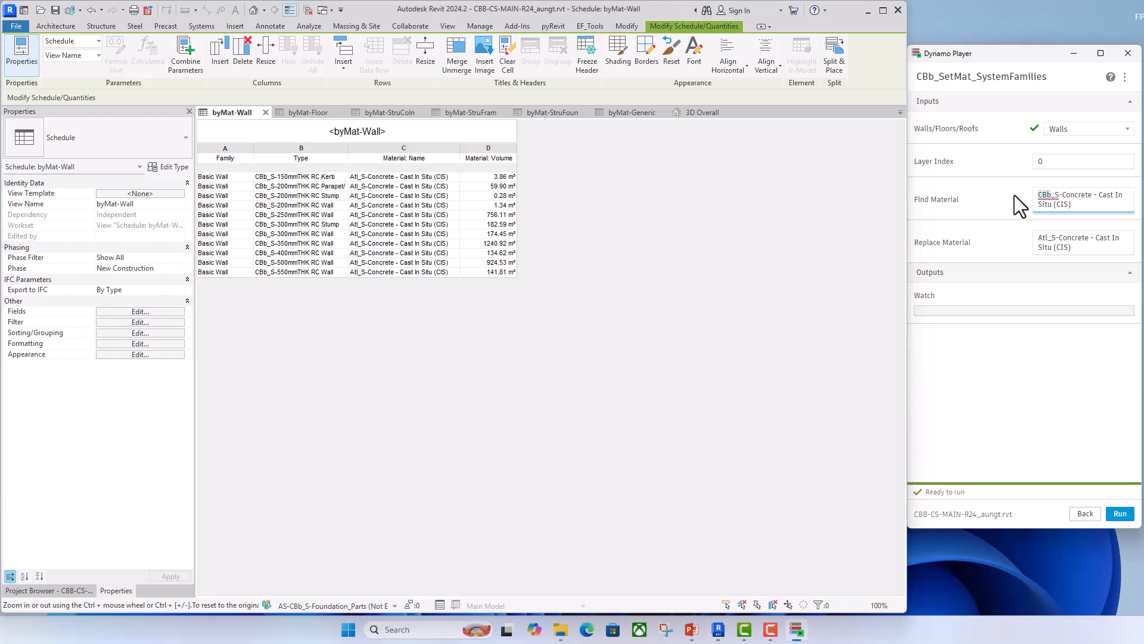
type("Atl")
double_click(1045, 239)
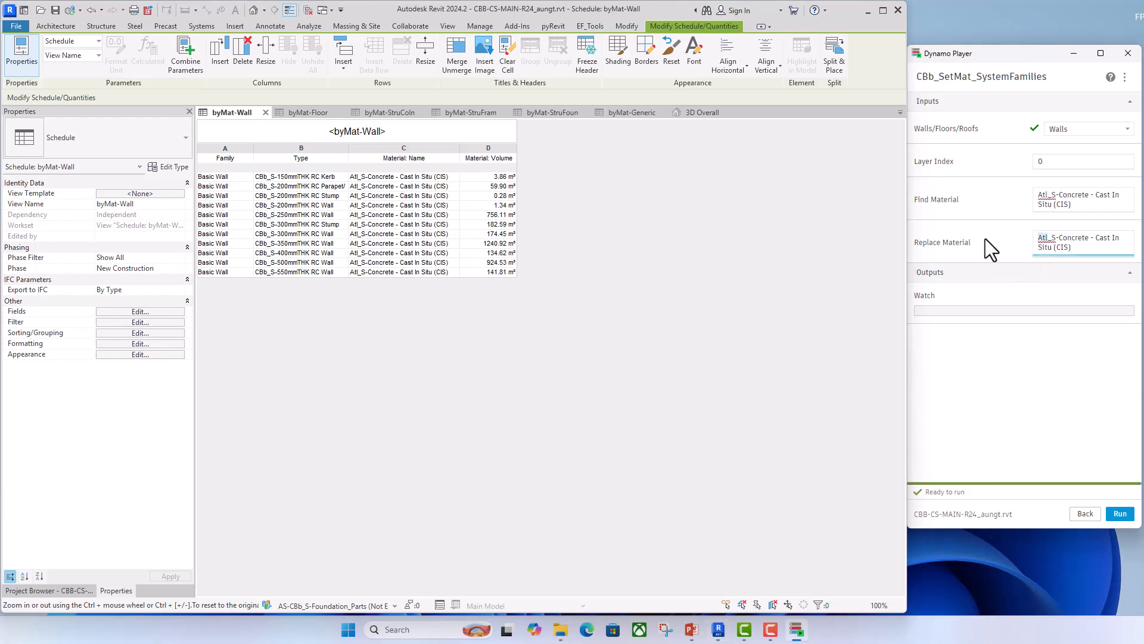
type("CBb")
left_click(1013, 412)
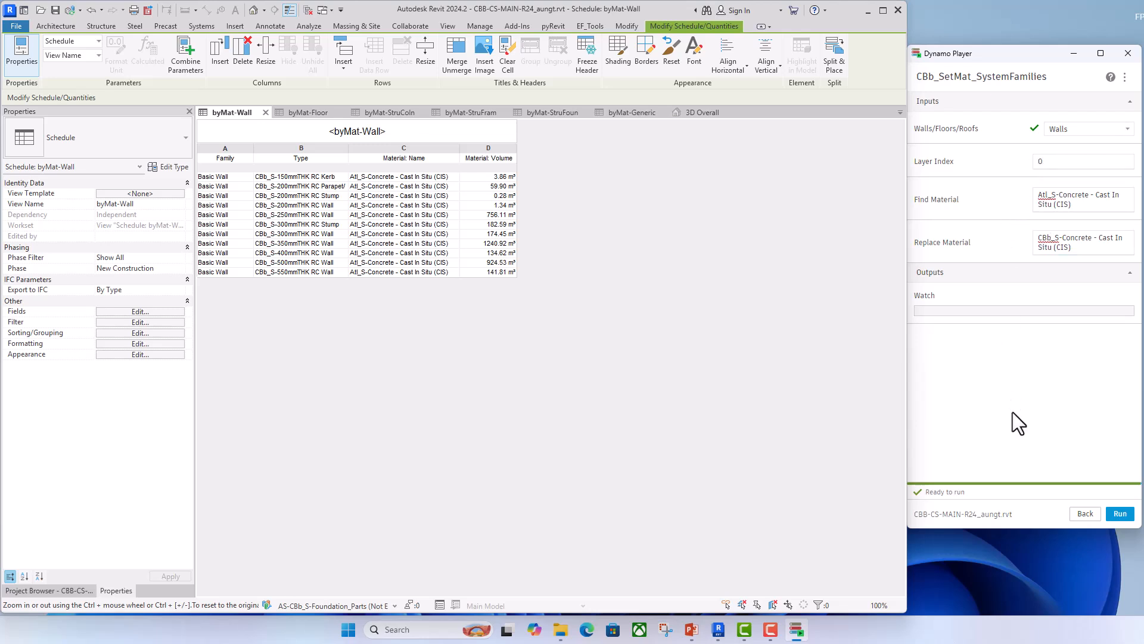
left_click(1120, 514)
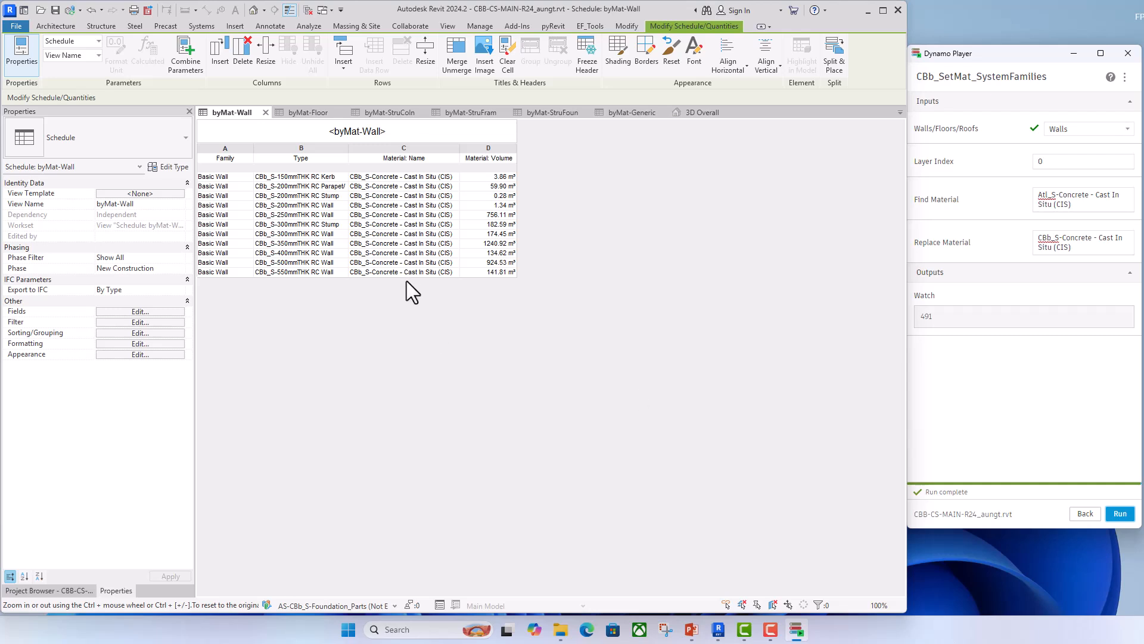
- Open the byMat-Floor schedule, set the script's Walls/Floors/Roofs input to Floors, and run the cast-in-situ material replacement
left_click(313, 113)
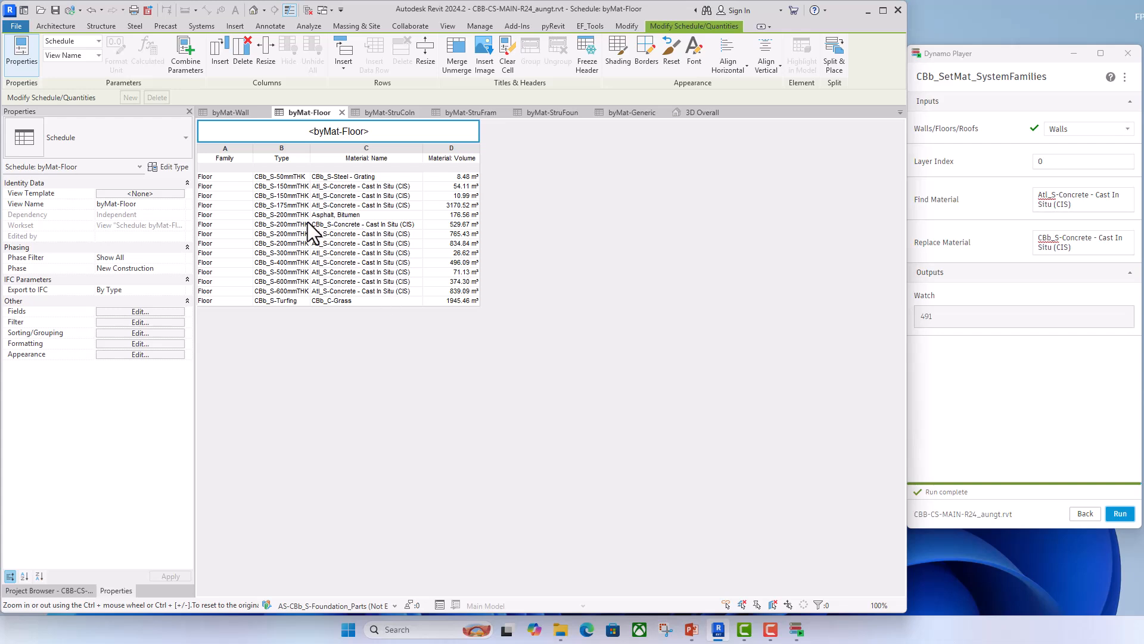
left_click(1090, 133)
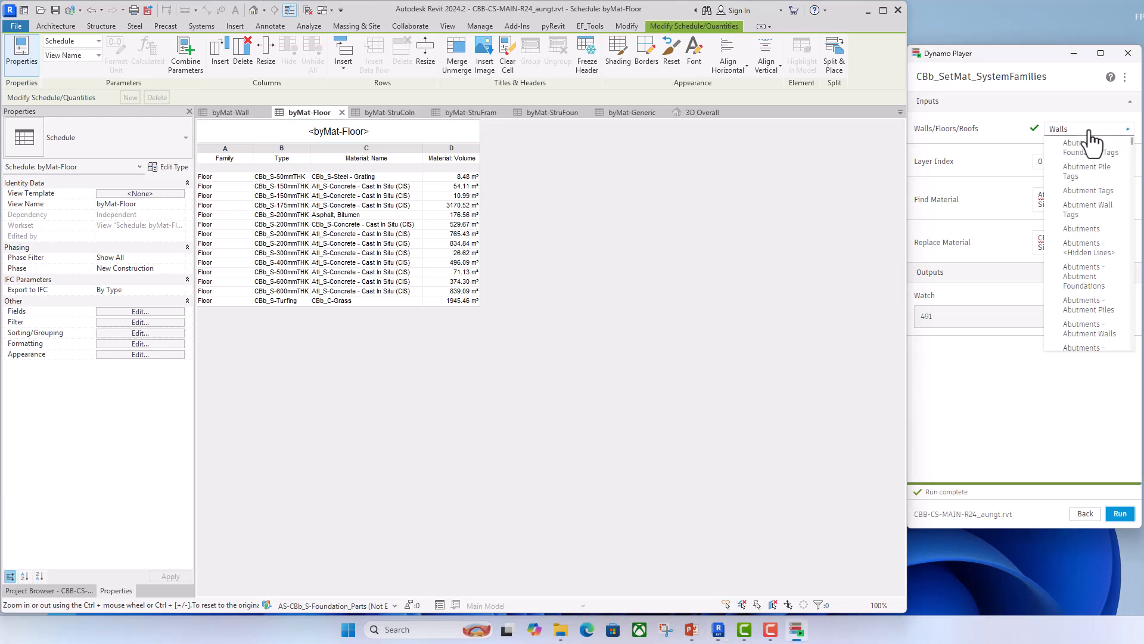
scroll(1094, 227, "down", 10)
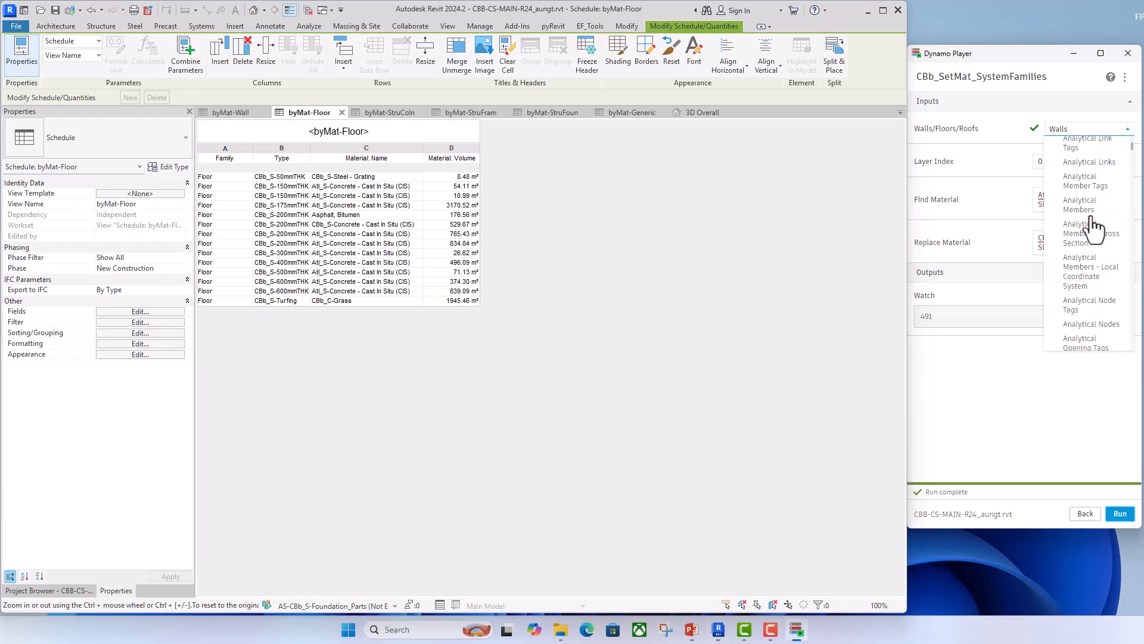
scroll(1094, 227, "down", 10)
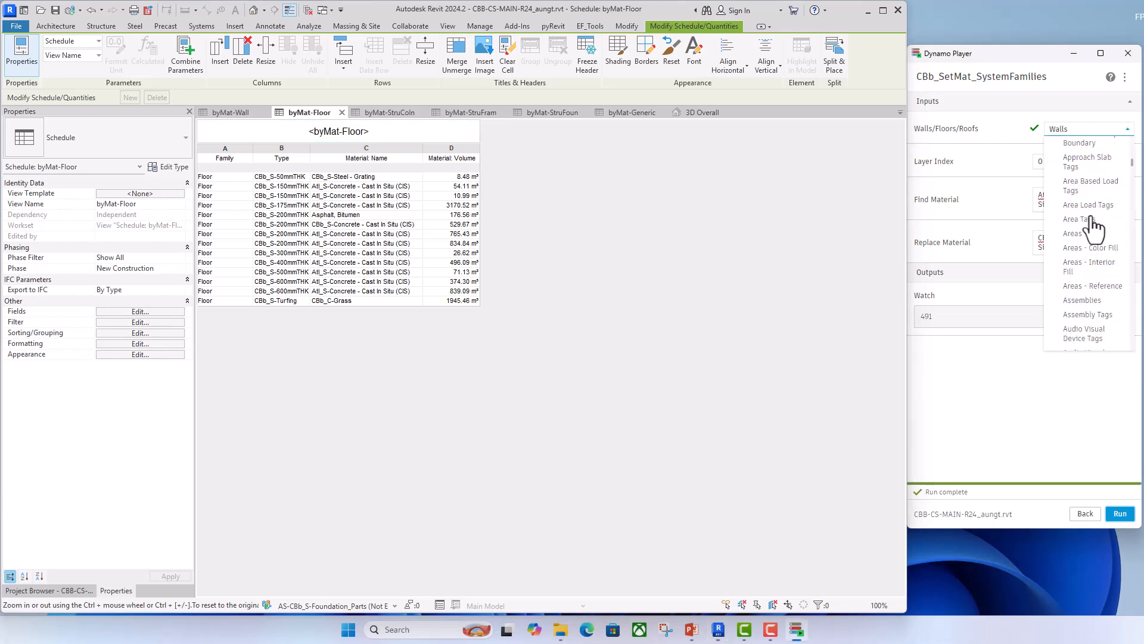
scroll(1095, 228, "down", 10)
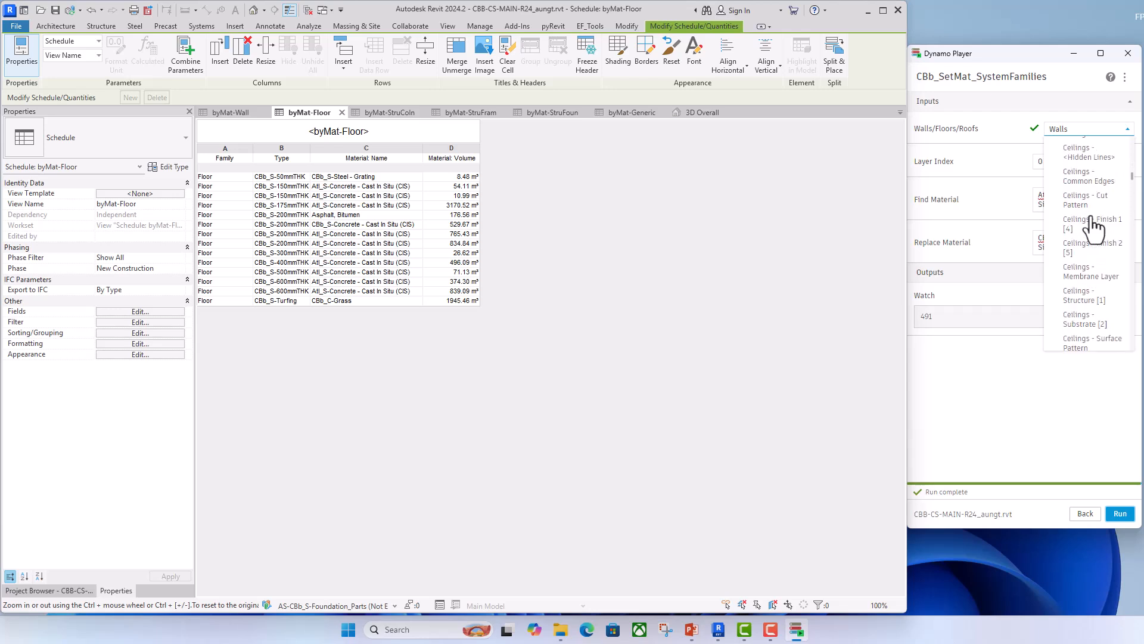
scroll(1094, 227, "down", 10)
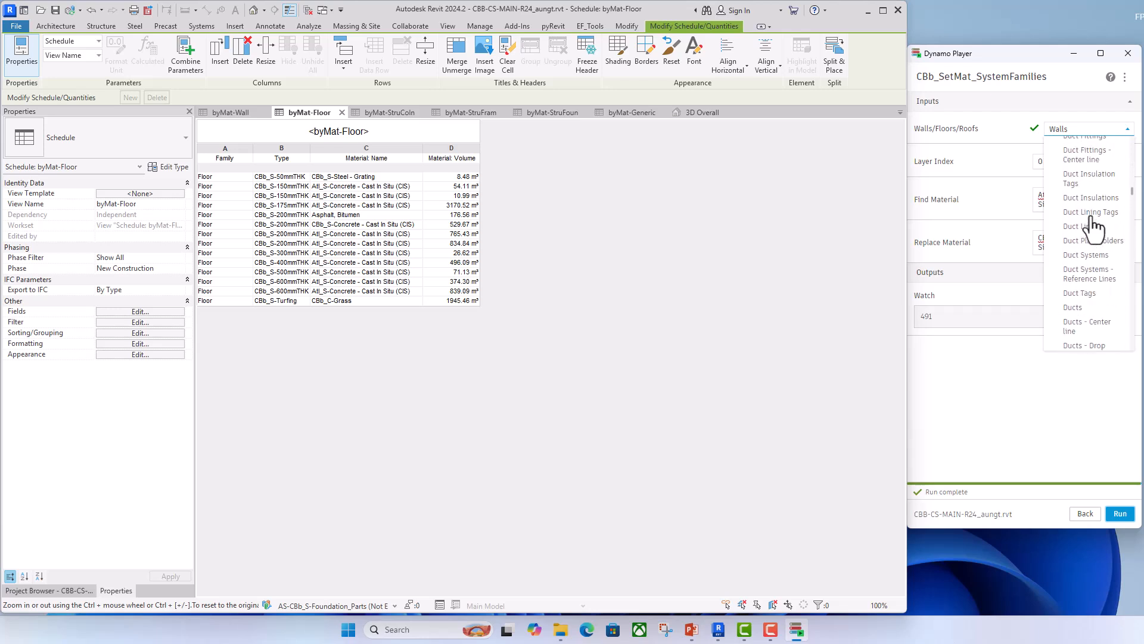
scroll(1095, 227, "down", 2)
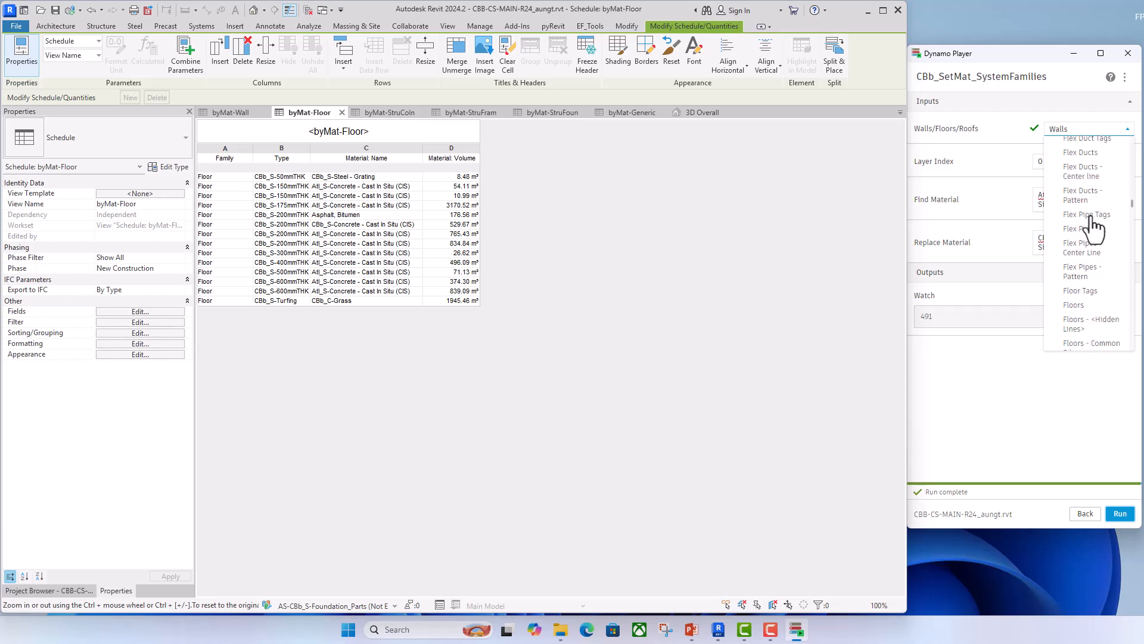
left_click(1082, 316)
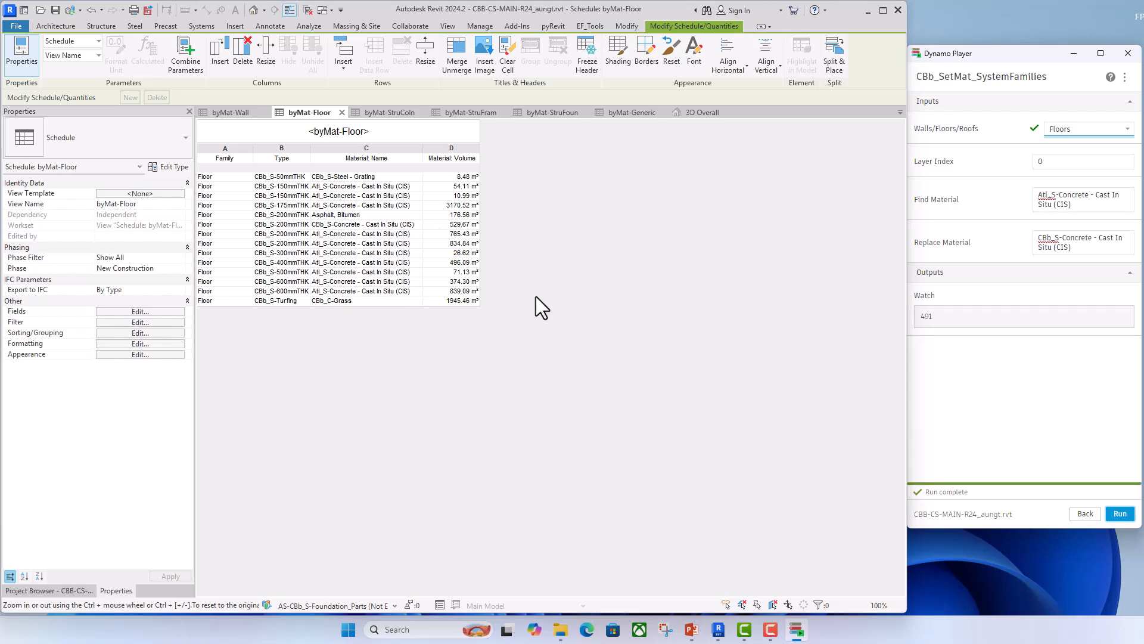
left_click(1120, 515)
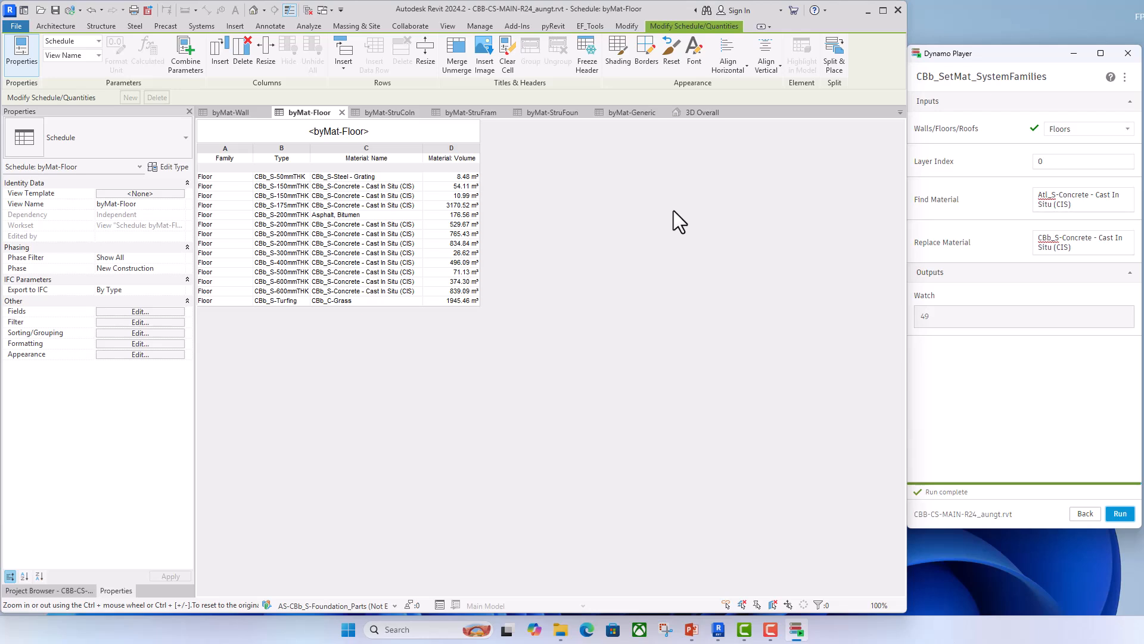
- Return to the Dynamo Player script list and review the byMat-Wall, byMat-Floor, byMat-StruColn and byMat-StruFram schedules
left_click(1085, 513)
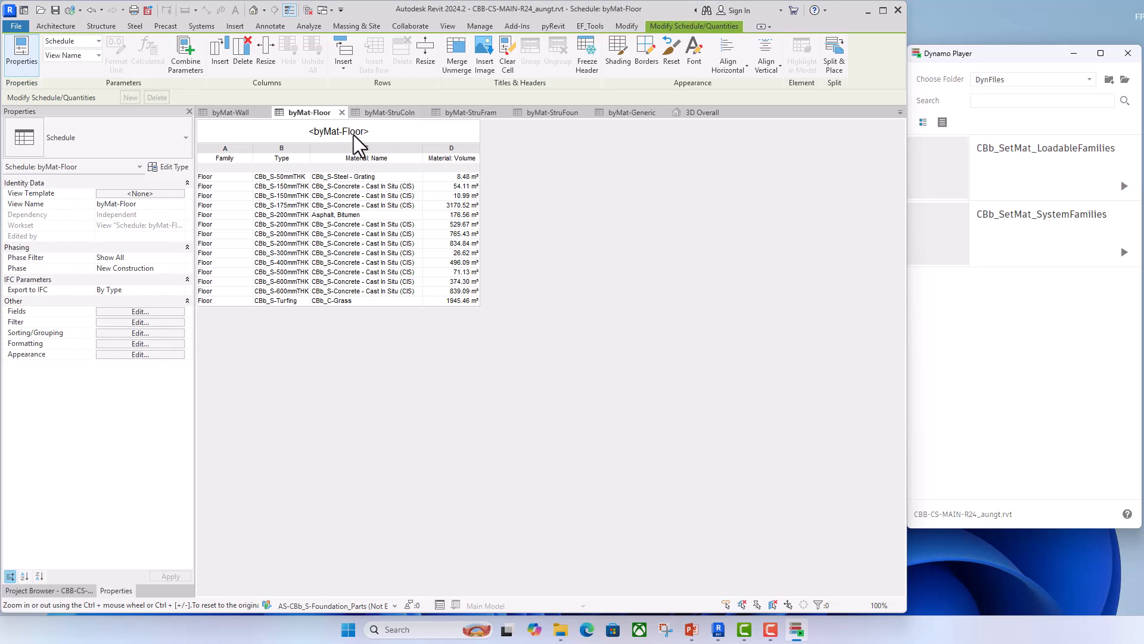
left_click(251, 113)
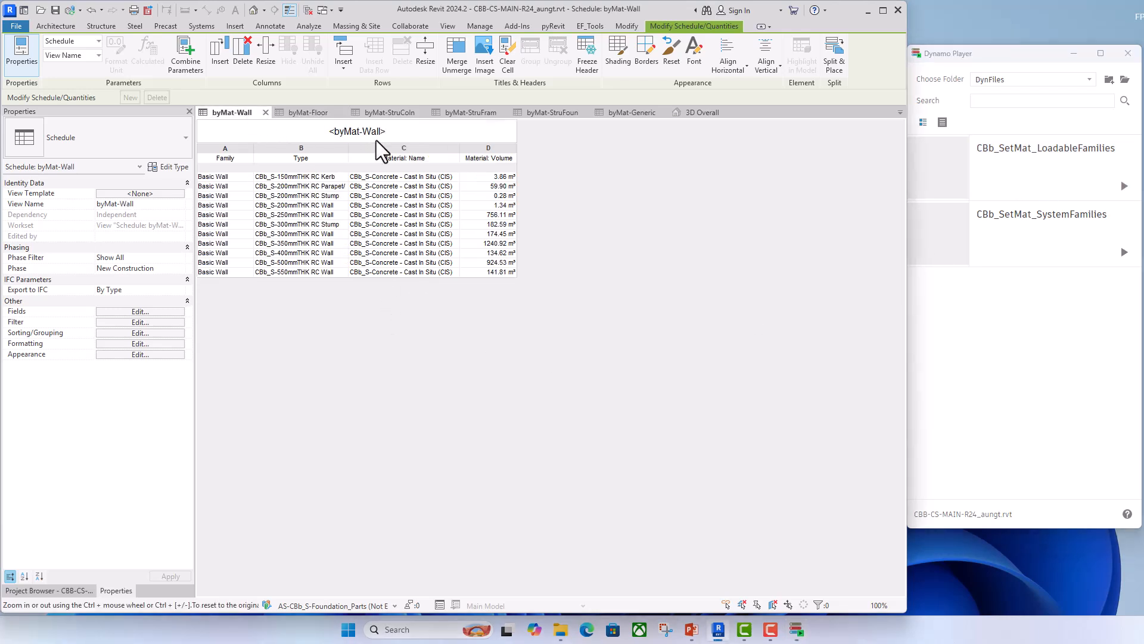
left_click(316, 110)
left_click(387, 112)
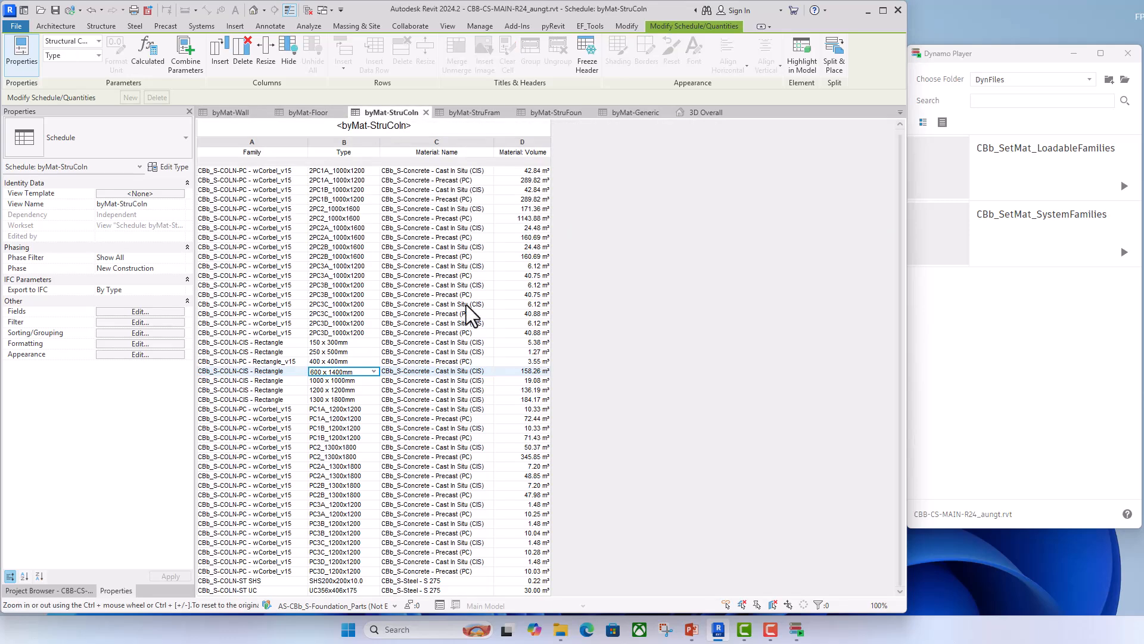
left_click(480, 113)
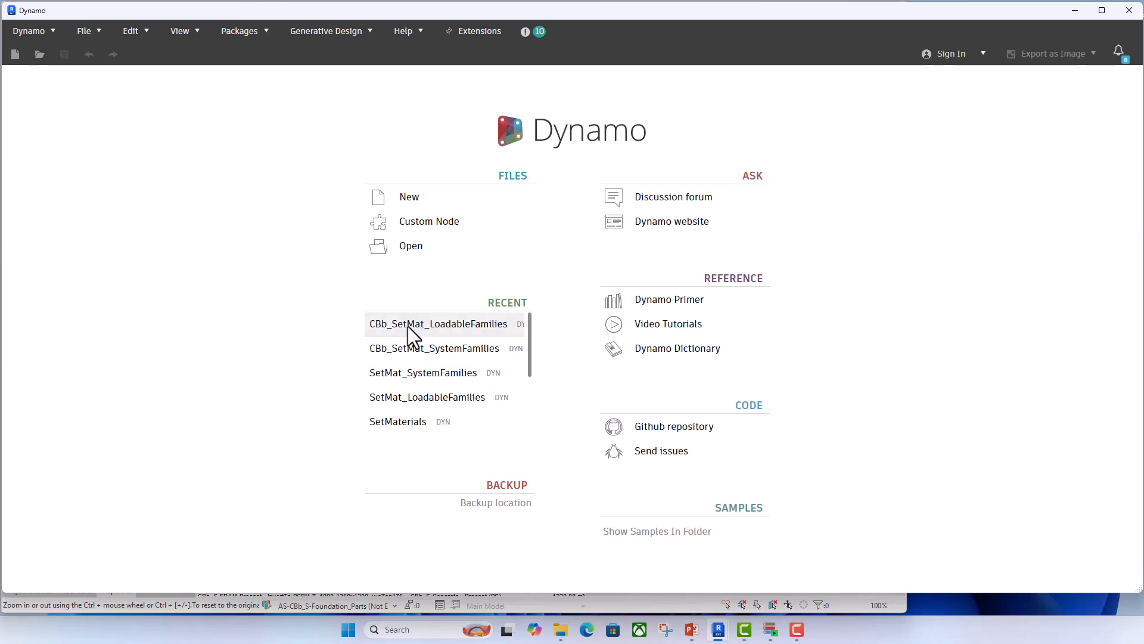
- In the Dynamo editor, open the graph file CBb_SetMat_LoadableFamilies.dyn from the DynFiles folder
left_click(410, 246)
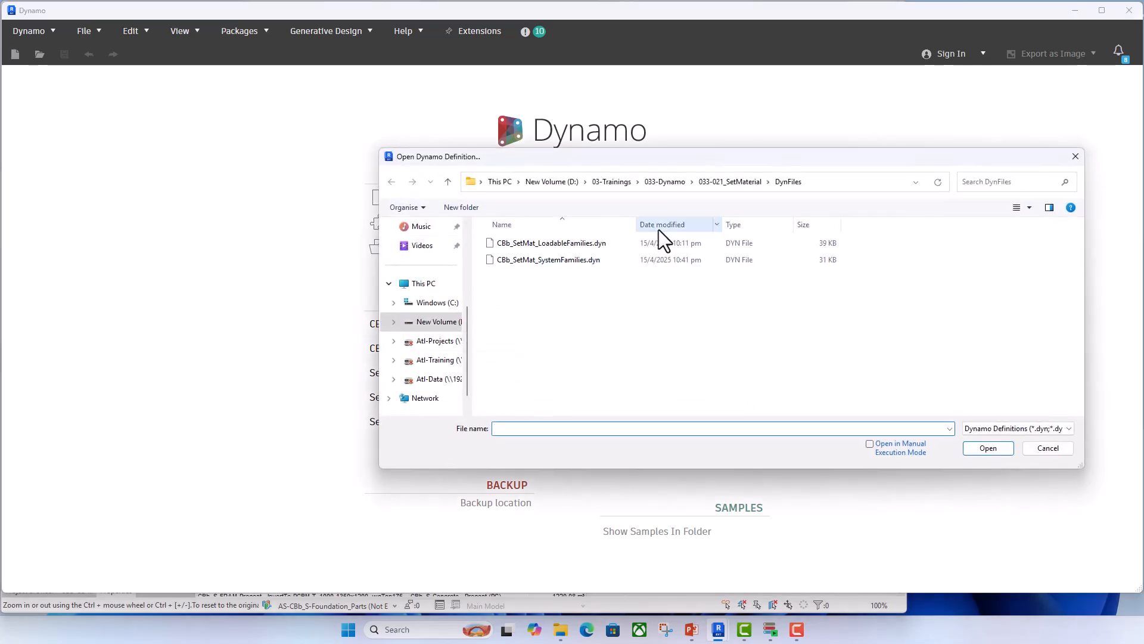
left_click(549, 244)
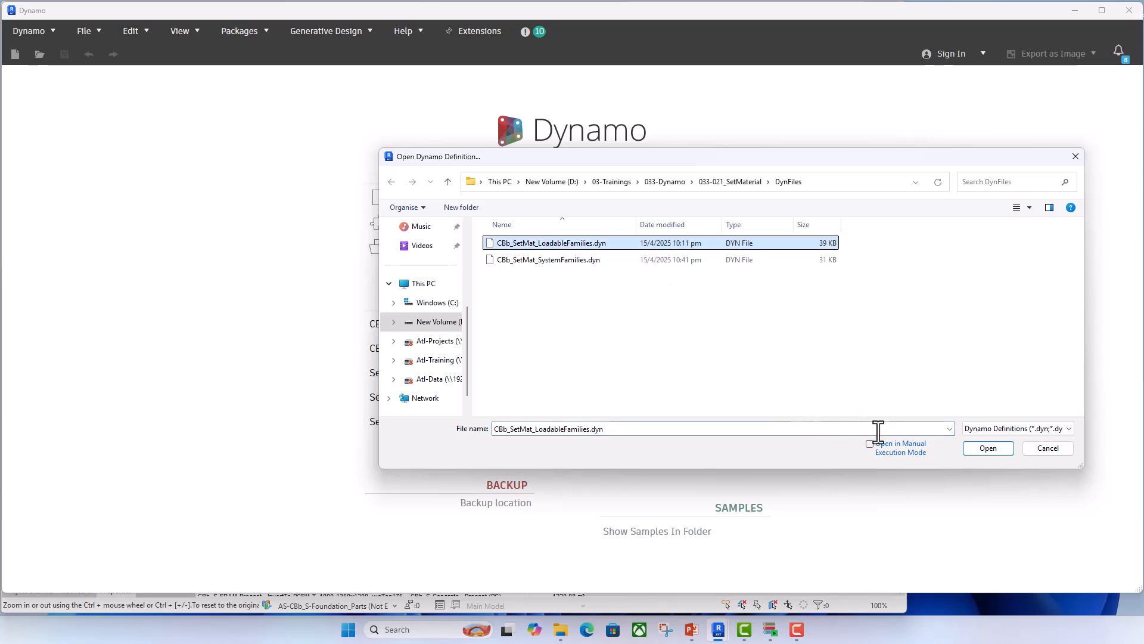
left_click(991, 449)
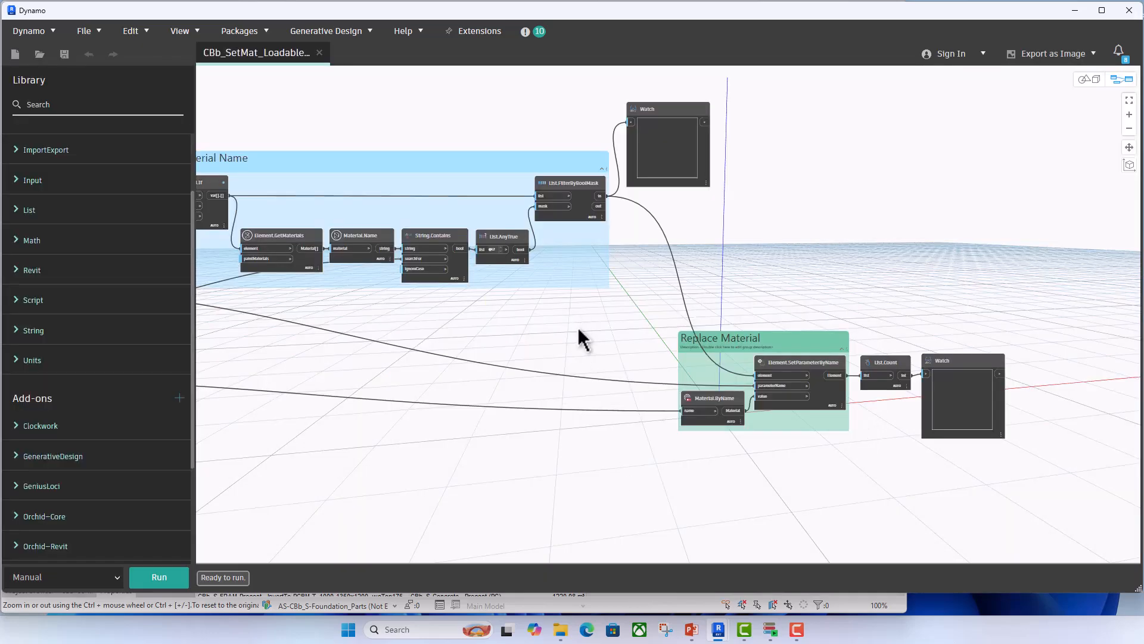
- Examine the User Inputs group and how its category elements and If TypePara switch feed the Element.ElementType and Control.If nodes
scroll(578, 331, "down", 5)
middle_click_drag(371, 388, 474, 392)
scroll(295, 298, "up", 5)
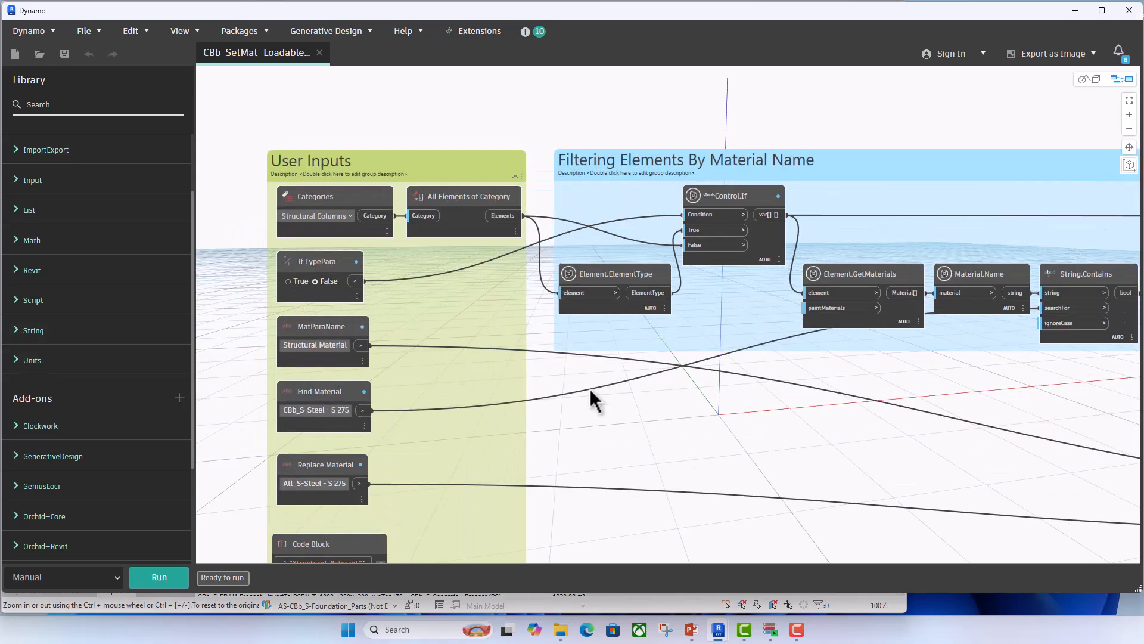
scroll(605, 411, "down", 2)
middle_click_drag(608, 417, 524, 375)
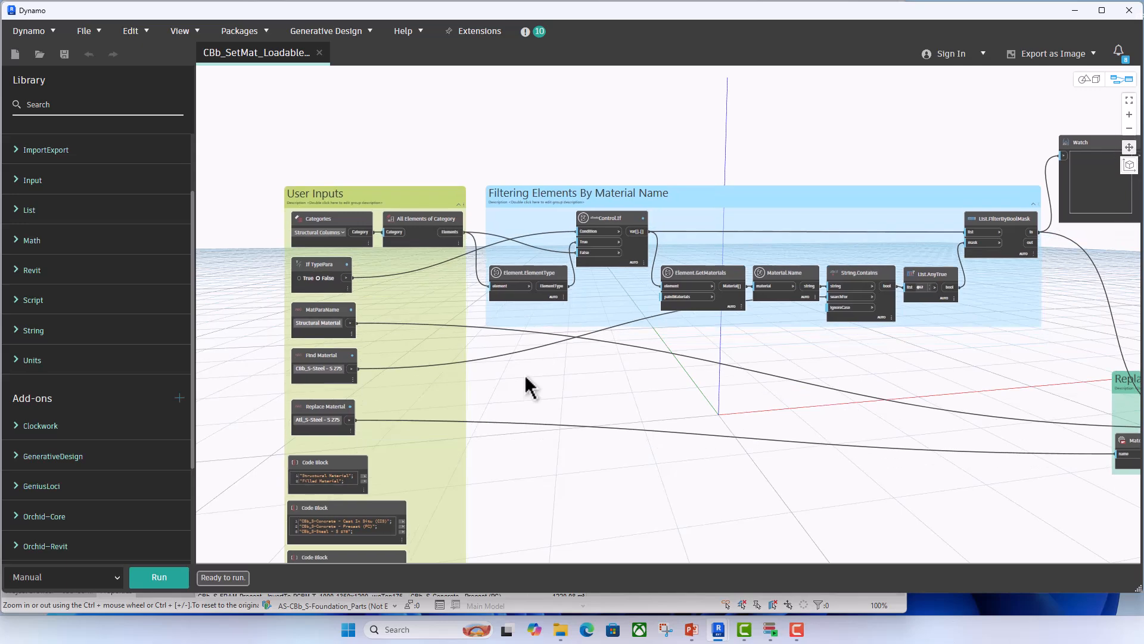
scroll(389, 276, "up", 1)
scroll(361, 236, "up", 4)
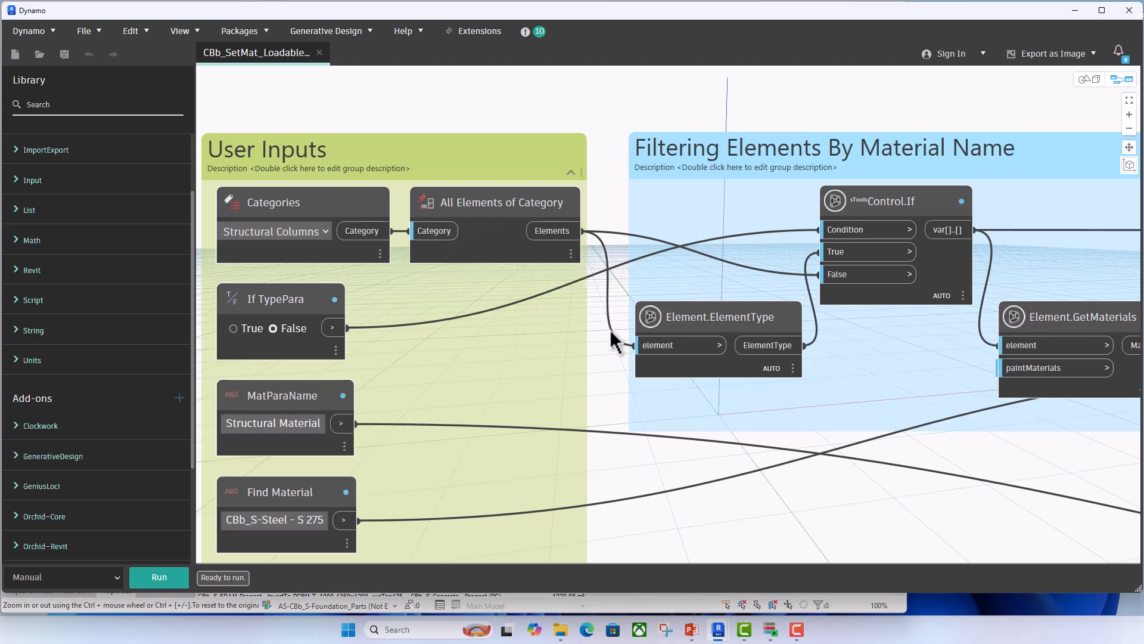
middle_click_drag(613, 383, 547, 358)
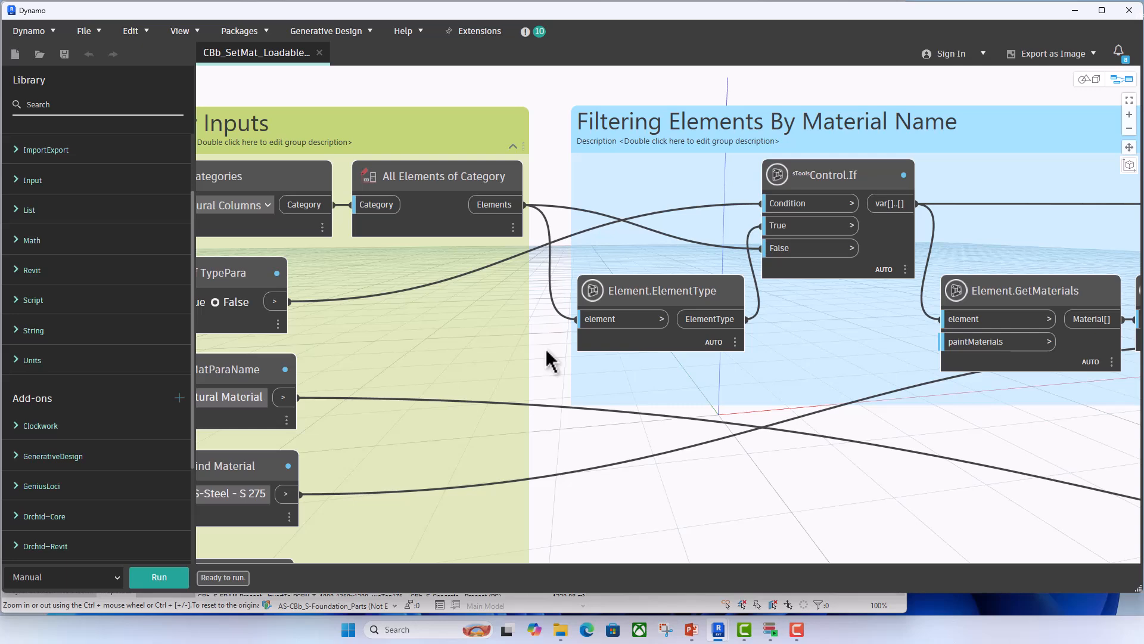
middle_click_drag(546, 352, 504, 345)
scroll(504, 345, "up", 2)
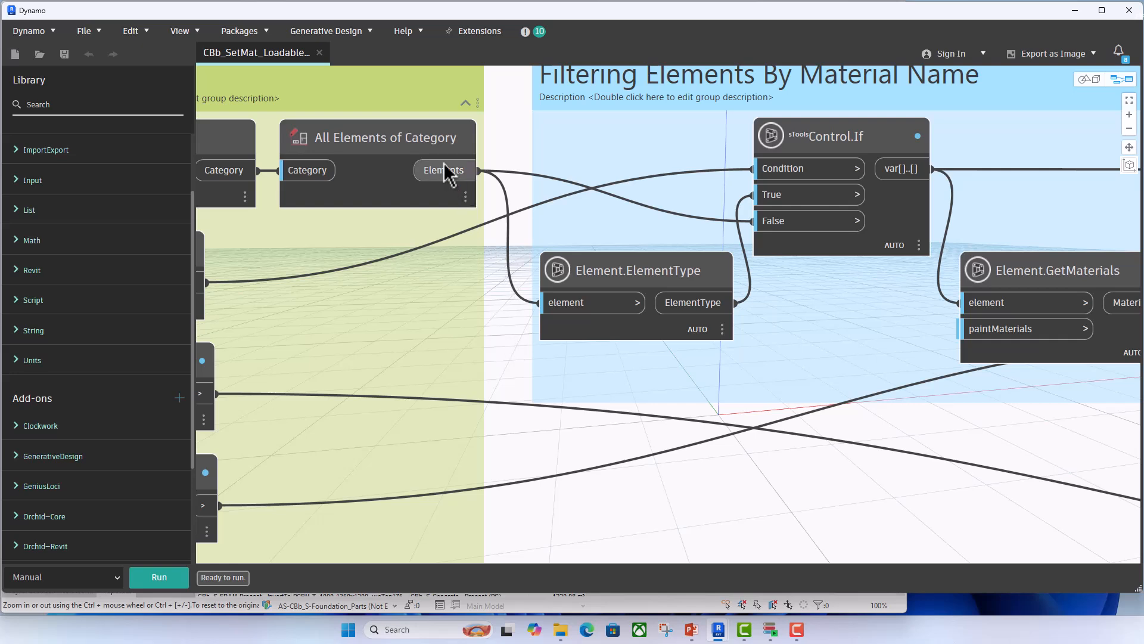
mouse_move(705, 309)
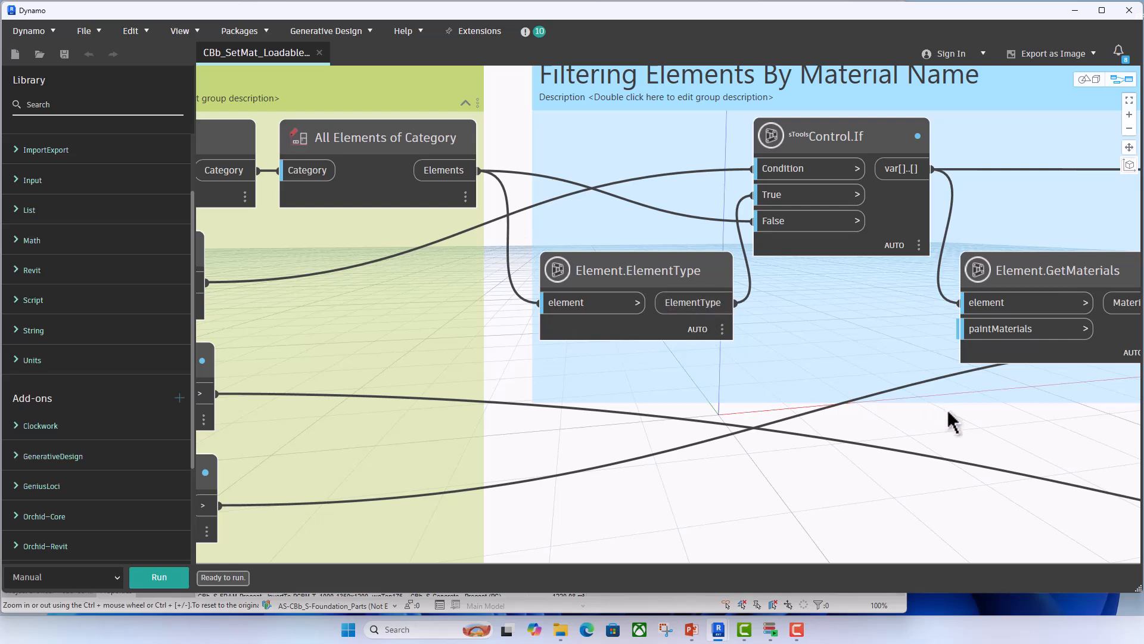
middle_click_drag(1002, 440, 925, 439)
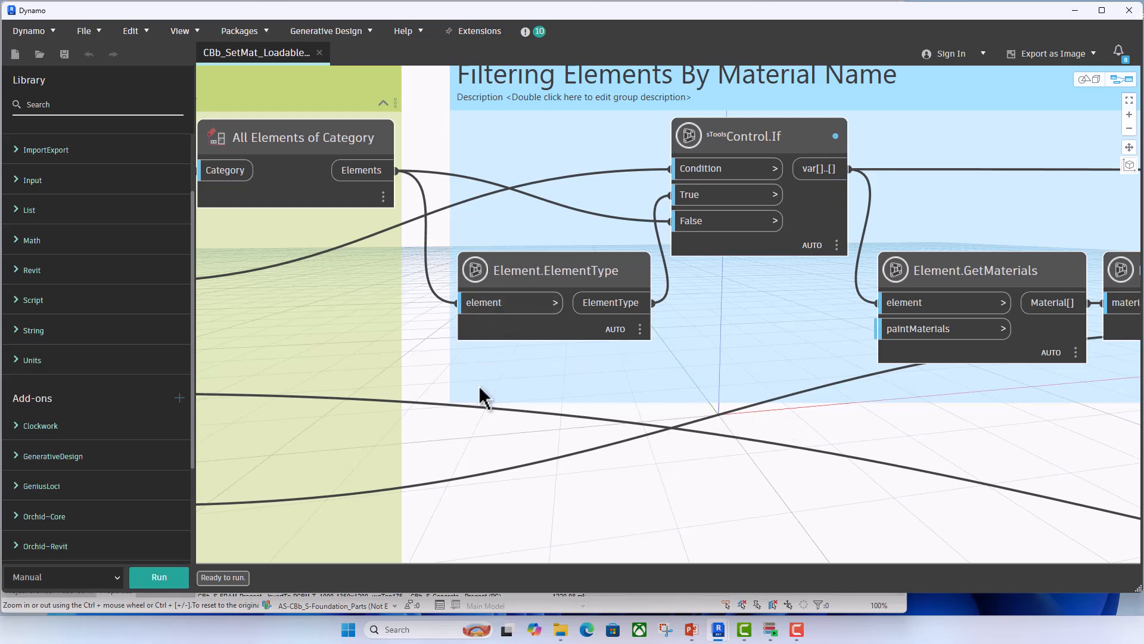
middle_click_drag(339, 373, 561, 359)
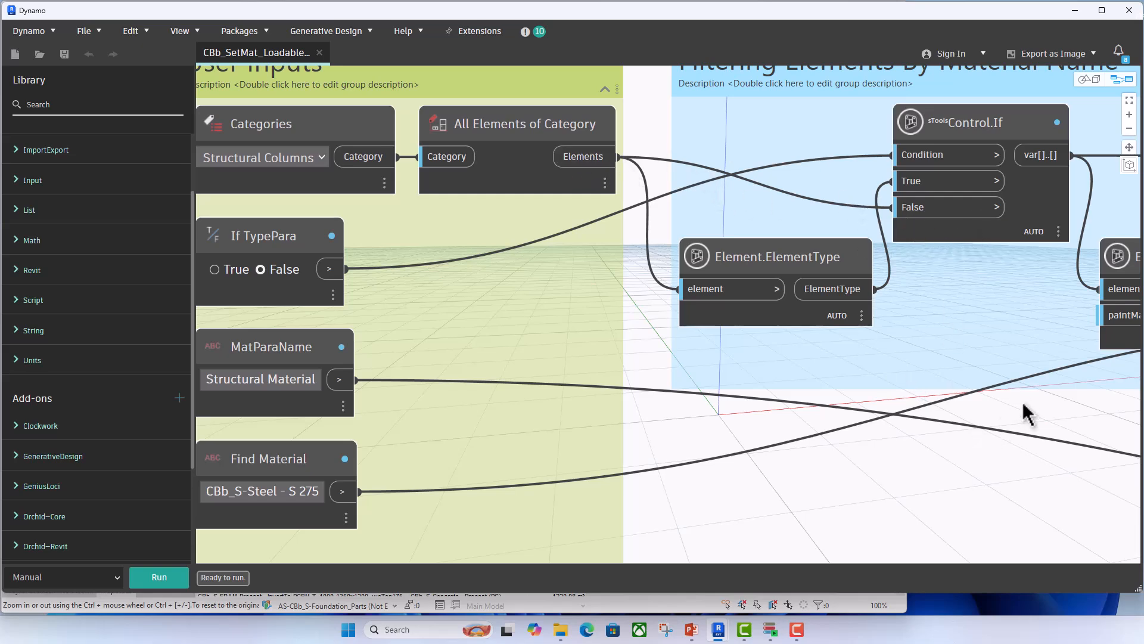
- Examine the material-name filtering chain from Element.GetMaterials through String.Contains and List.AnyTrue to List.FilterByBoolMask, including the Find Material input
middle_click_drag(1024, 413, 624, 399)
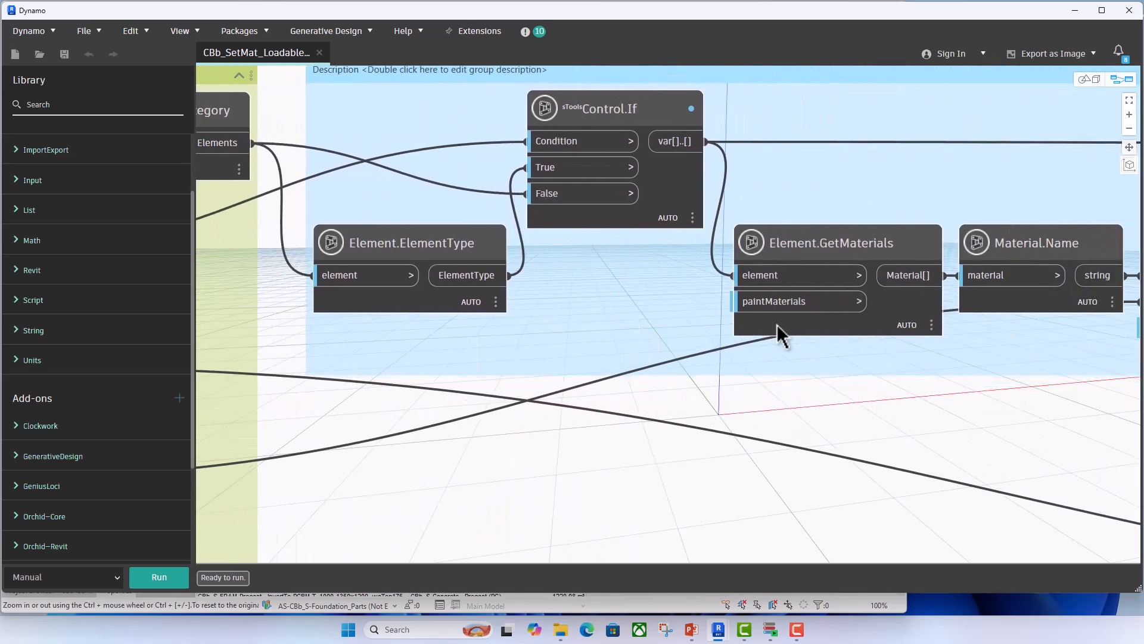
middle_click_drag(966, 426, 690, 405)
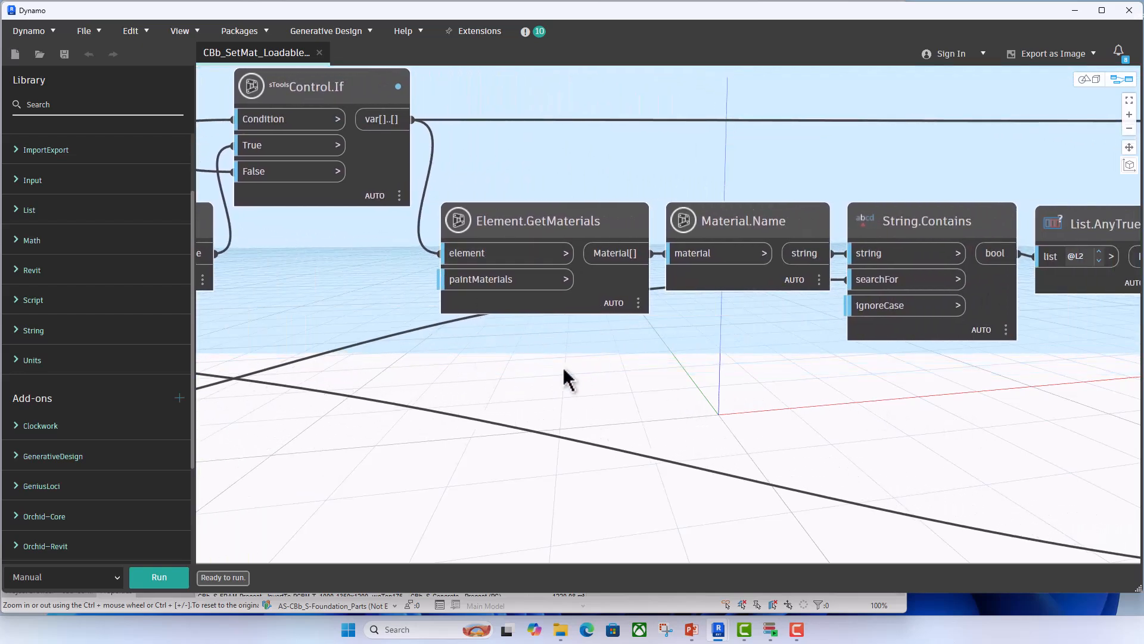
middle_click_drag(804, 361, 716, 365)
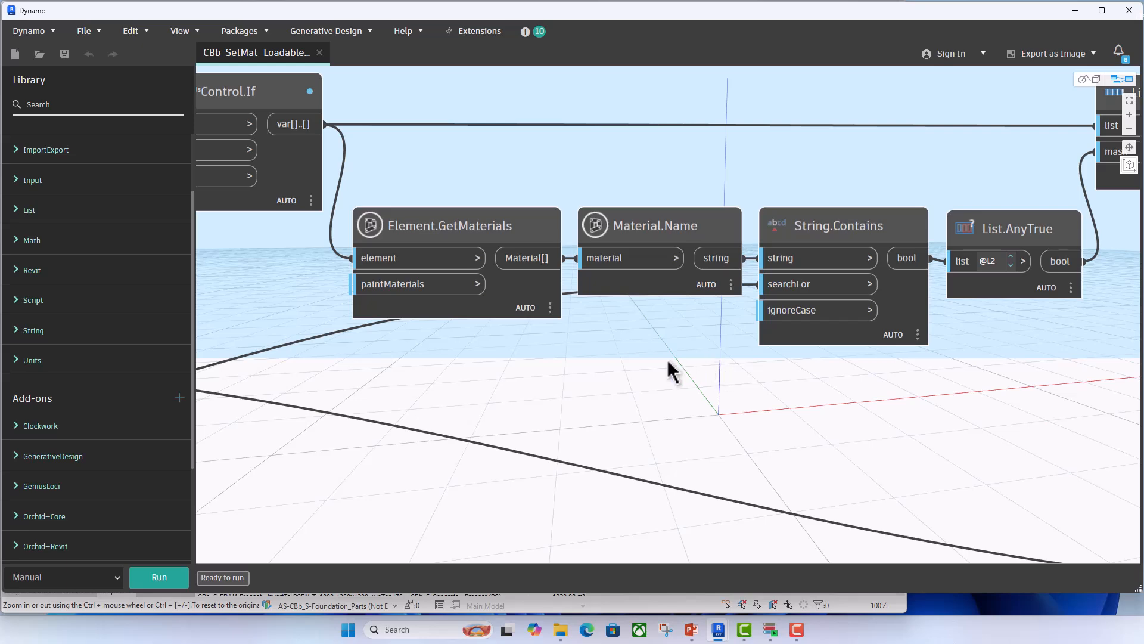
scroll(656, 373, "down", 2)
middle_click_drag(876, 370, 771, 373)
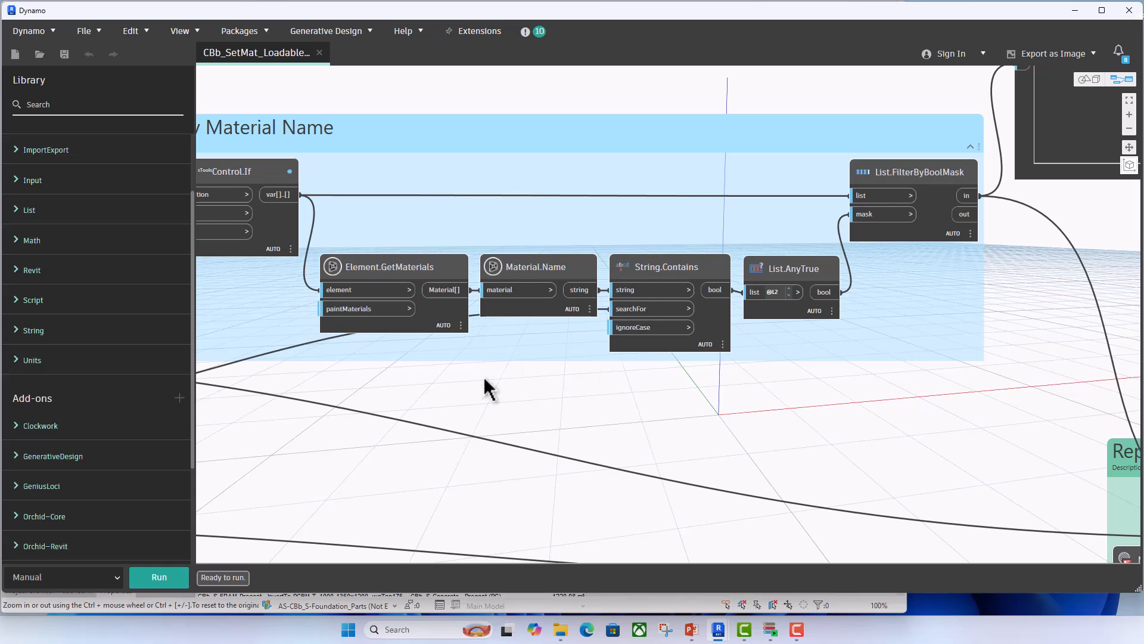
middle_click_drag(519, 362, 956, 205)
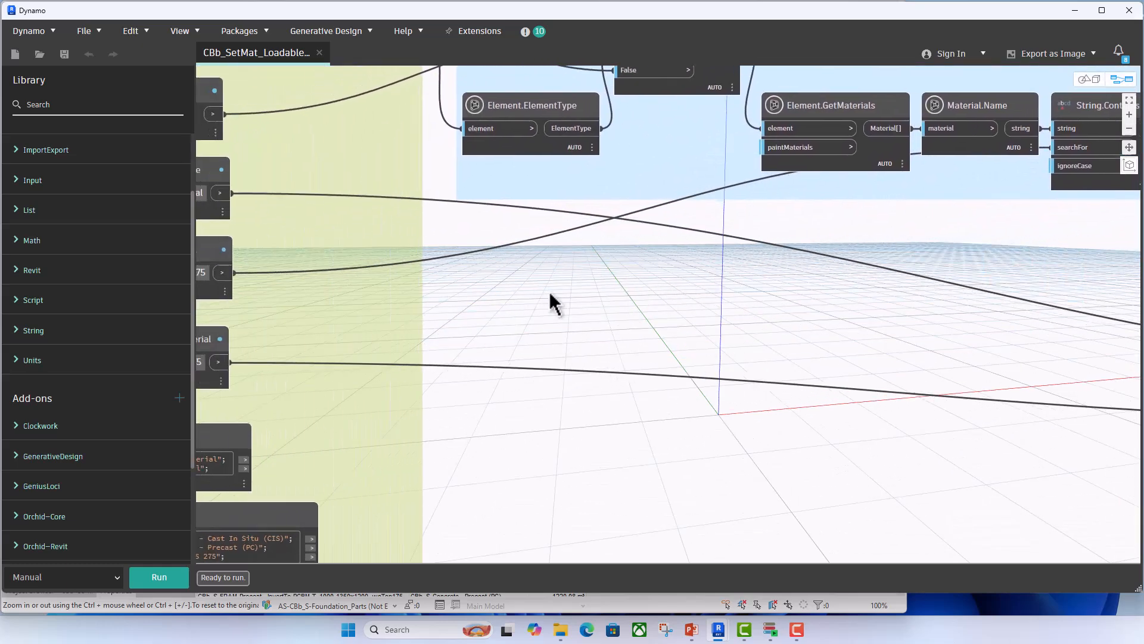
middle_click_drag(518, 300, 688, 288)
scroll(846, 325, "down", 5)
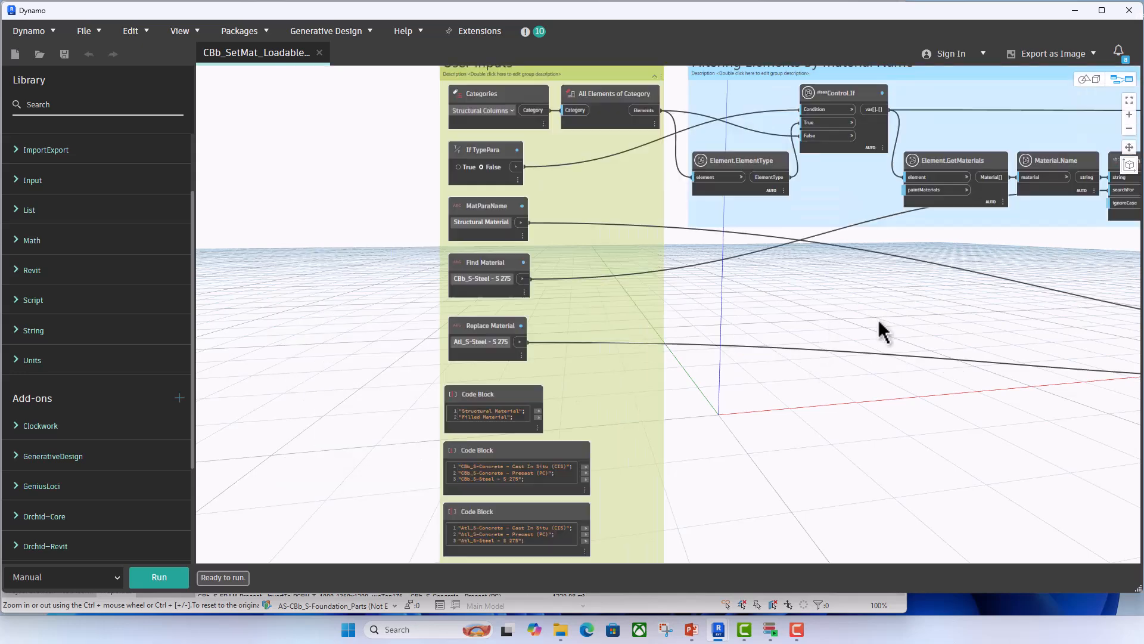
middle_click_drag(851, 318, 464, 341)
middle_click_drag(934, 225, 830, 307)
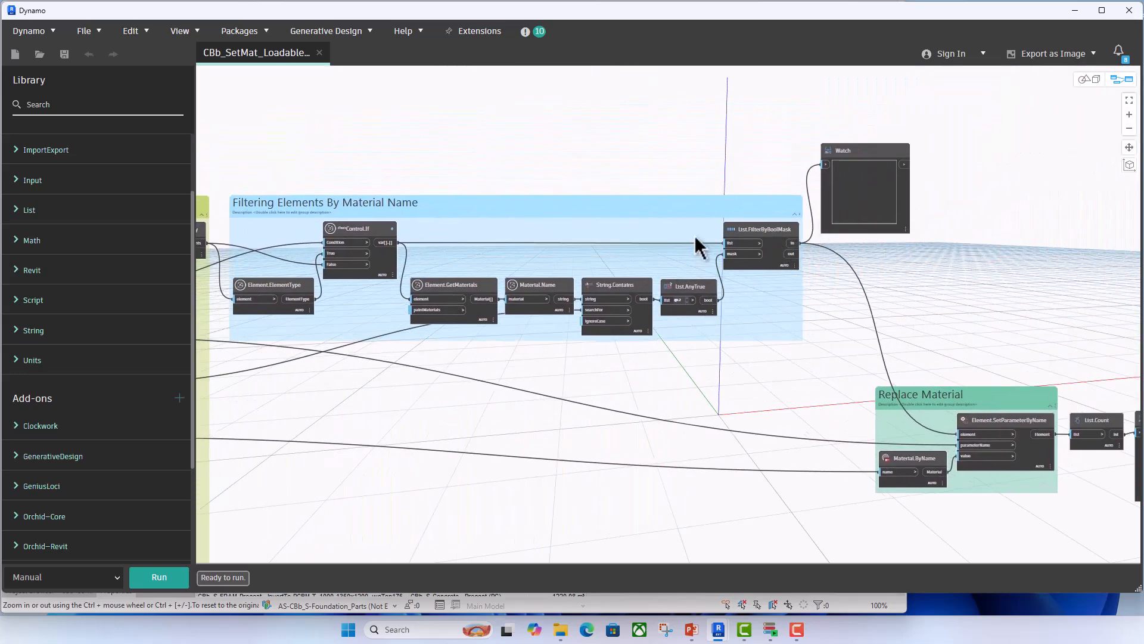
middle_click_drag(968, 316, 921, 278)
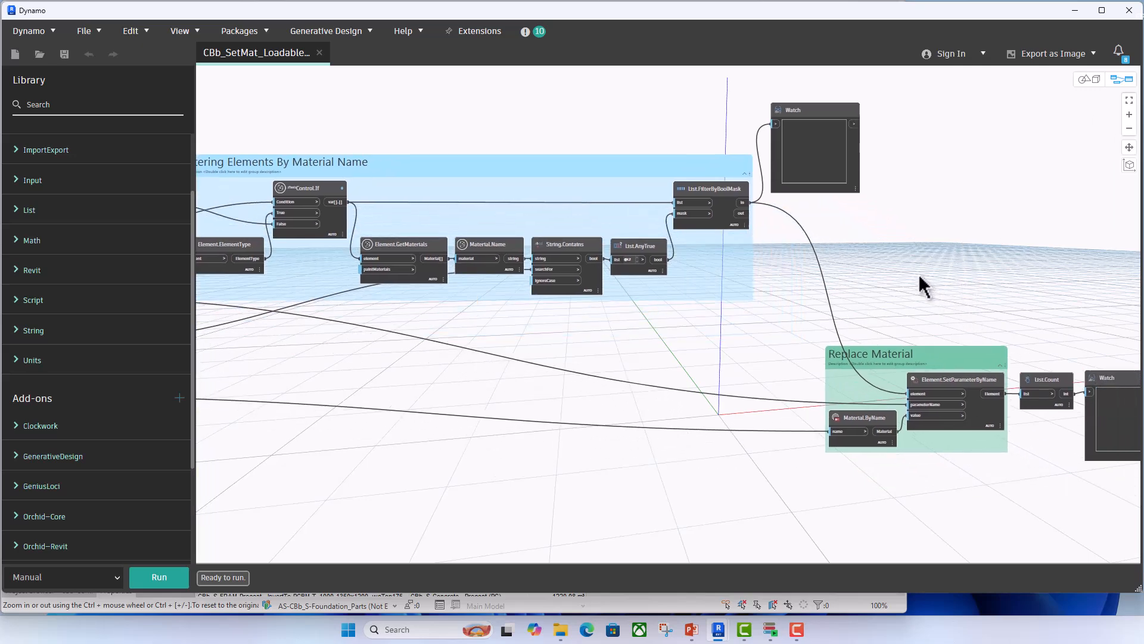
- Examine the Replace Material group, tracing the filtered elements, MatParaName and Replace Material inputs into Element.SetParameterByName
middle_click_drag(925, 306, 842, 235)
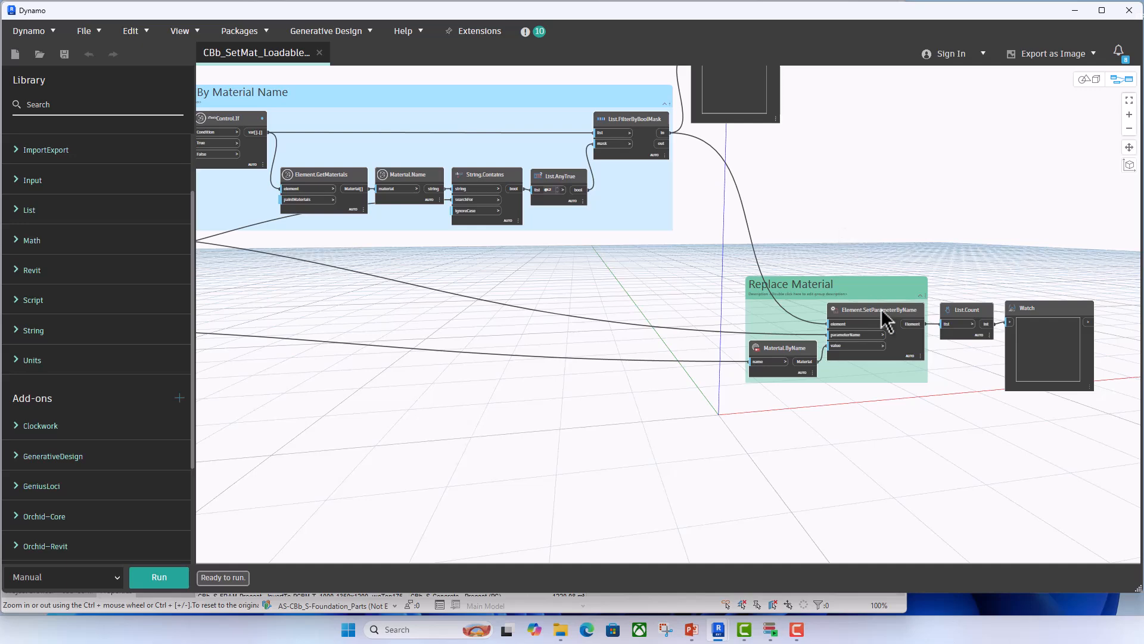
scroll(886, 320, "up", 5)
scroll(858, 325, "down", 2)
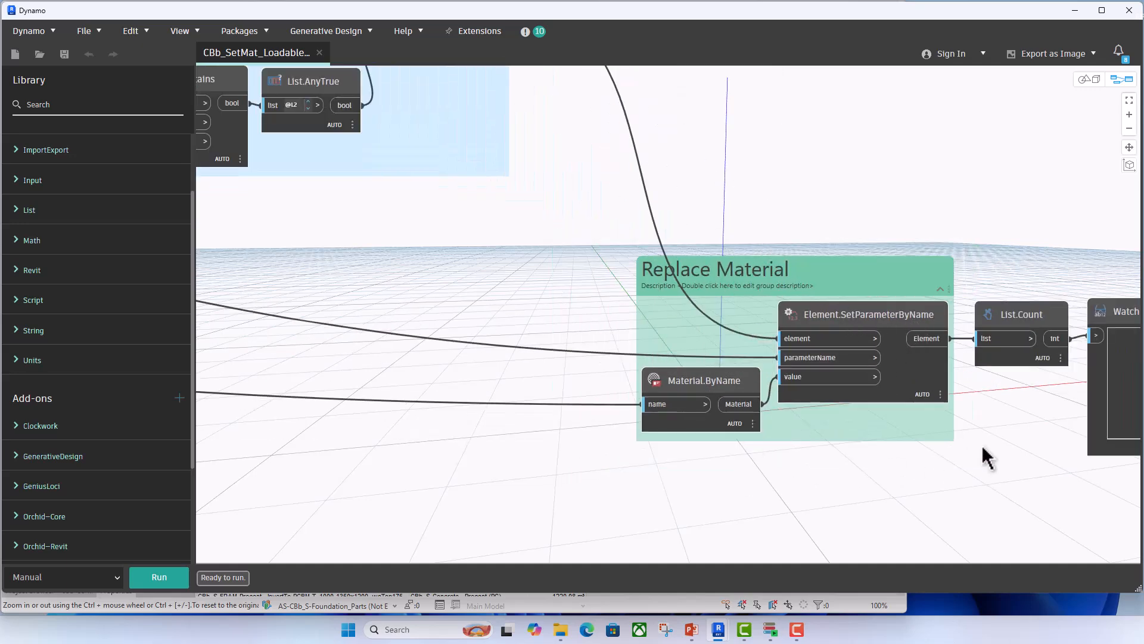
scroll(909, 465, "down", 3)
scroll(757, 465, "up", 3)
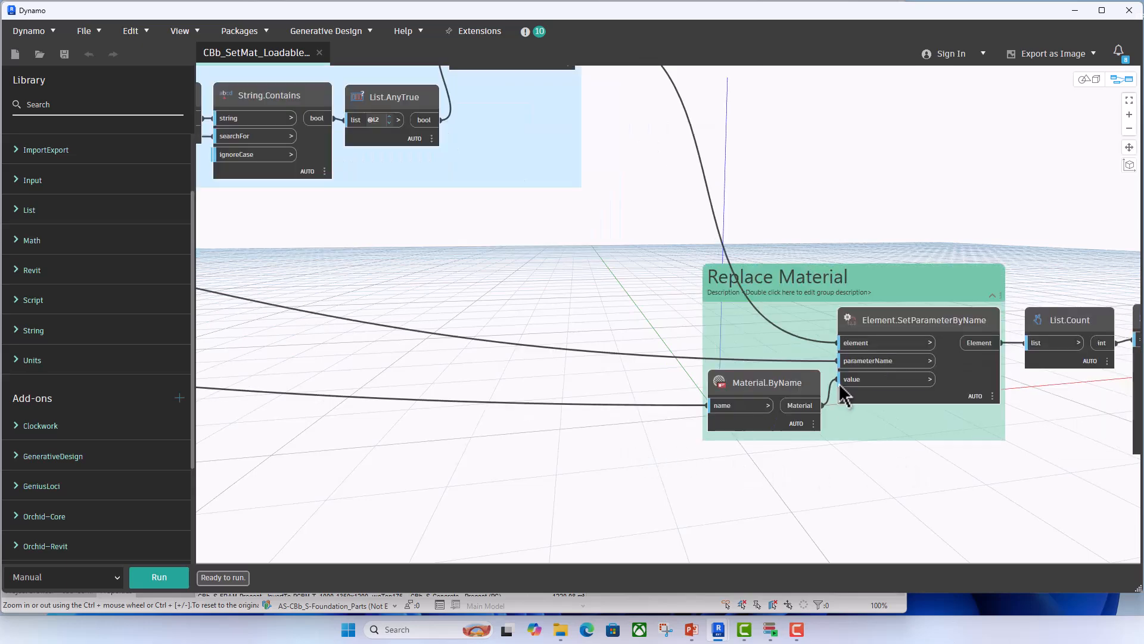
scroll(724, 465, "down", 2)
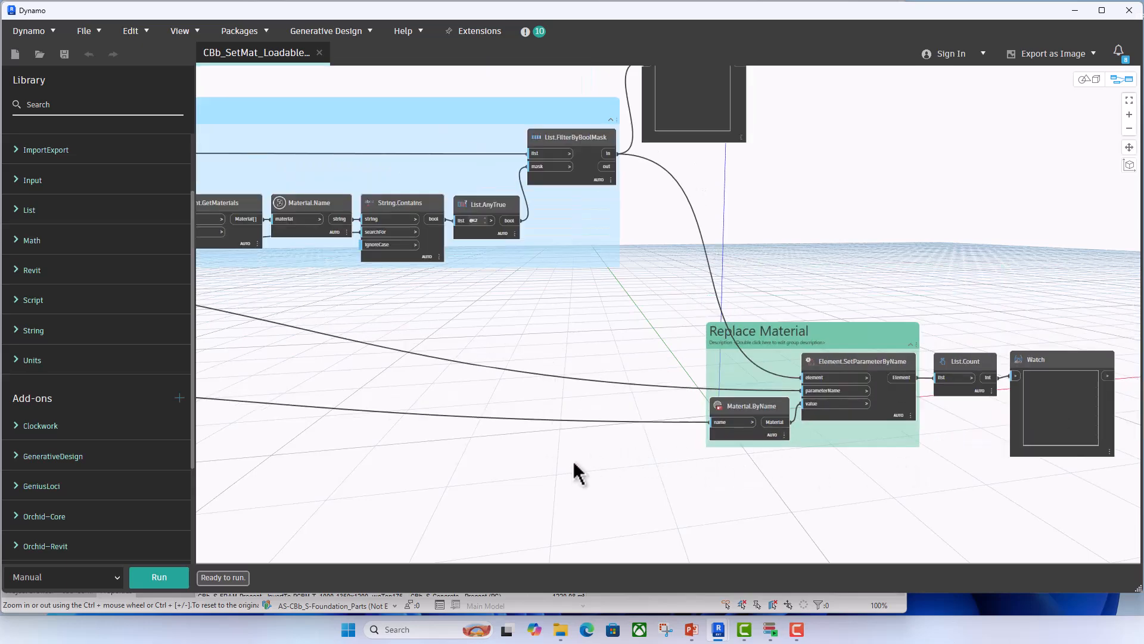
middle_click_drag(574, 462, 968, 382)
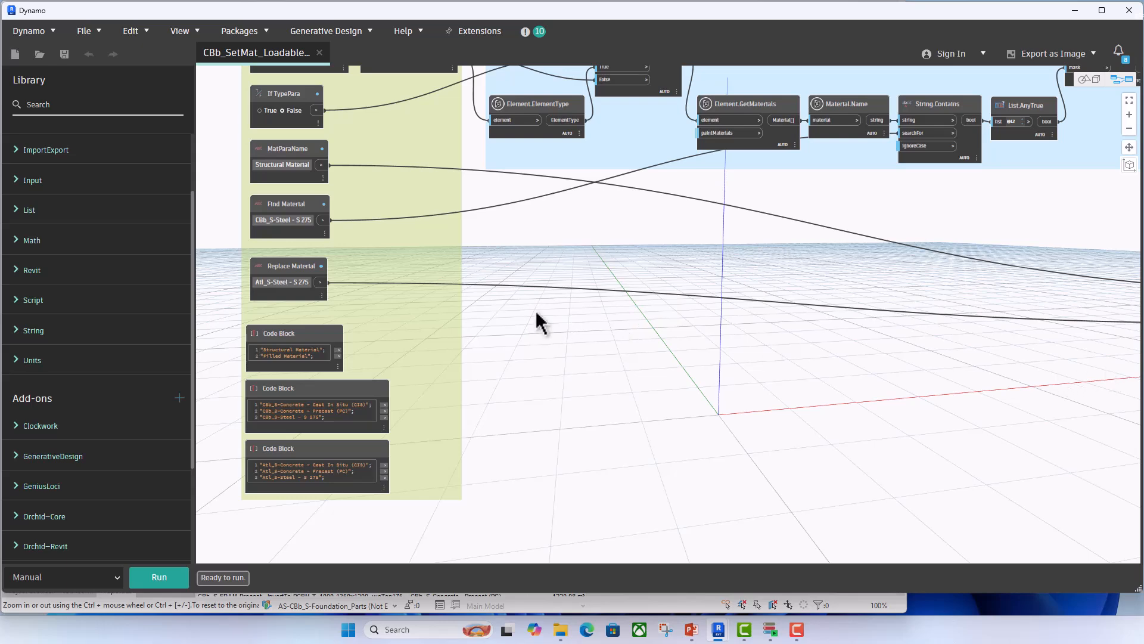
middle_click_drag(926, 370, 443, 363)
scroll(849, 326, "up", 3)
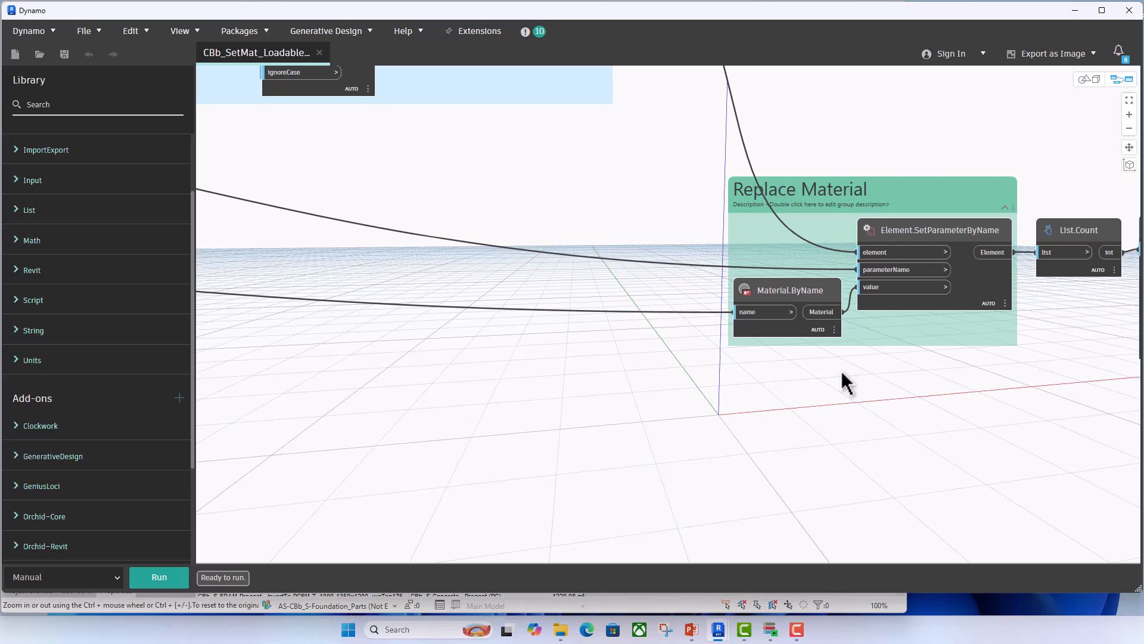
scroll(845, 381, "down", 2)
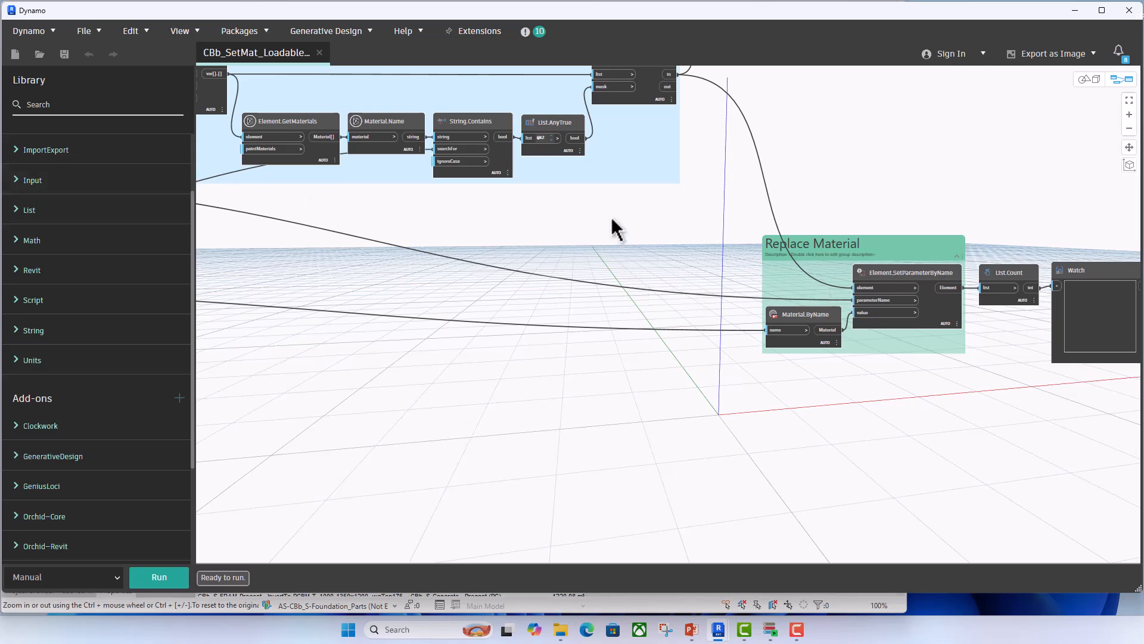
scroll(613, 220, "down", 2)
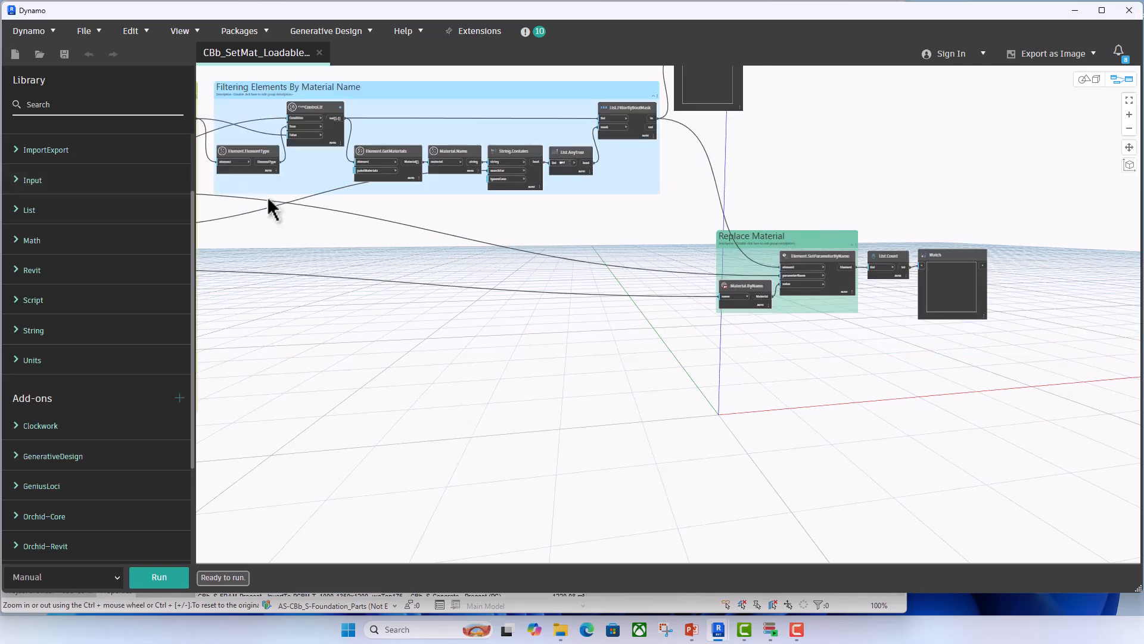
scroll(884, 351, "up", 2)
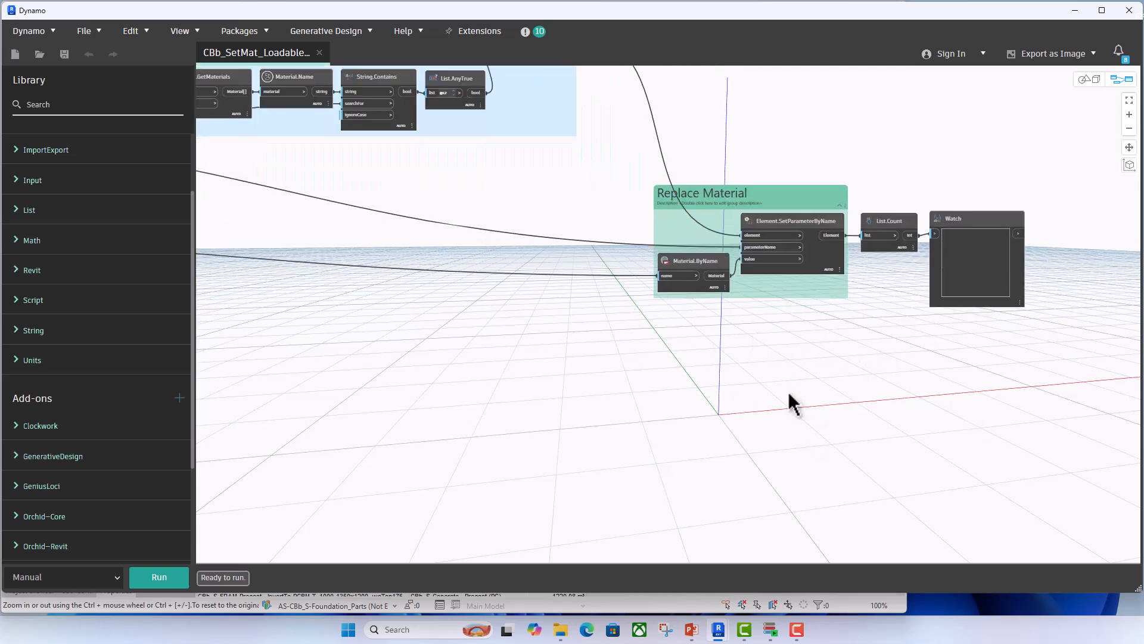
- Close the loadable families graph and open the recent CBb_SetMat_SystemFamilies graph
left_click(319, 53)
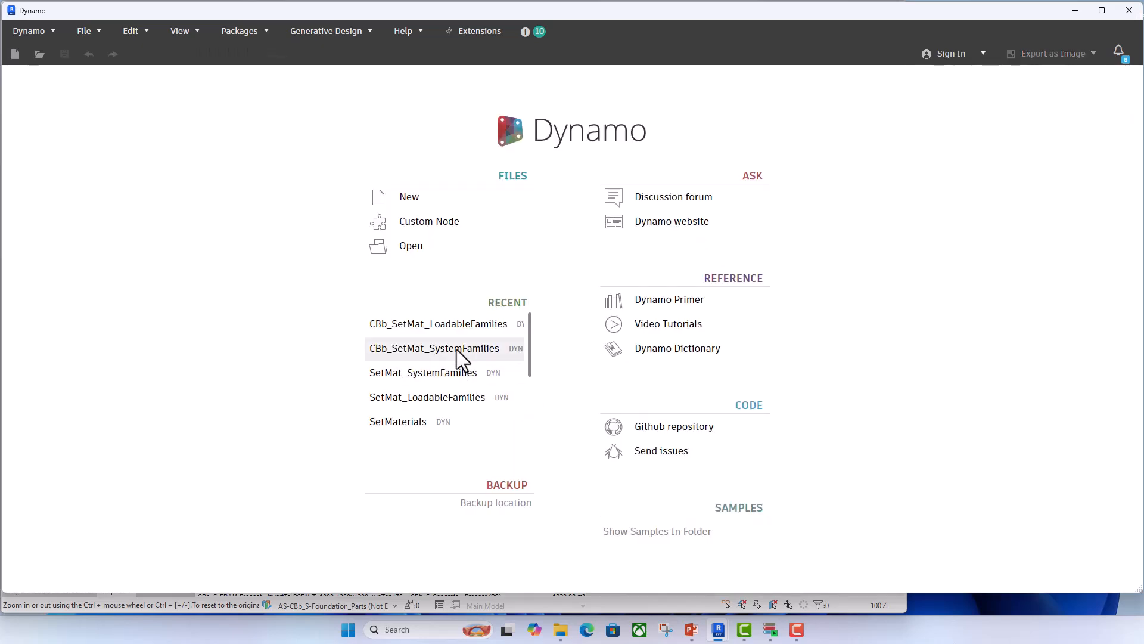
left_click(456, 349)
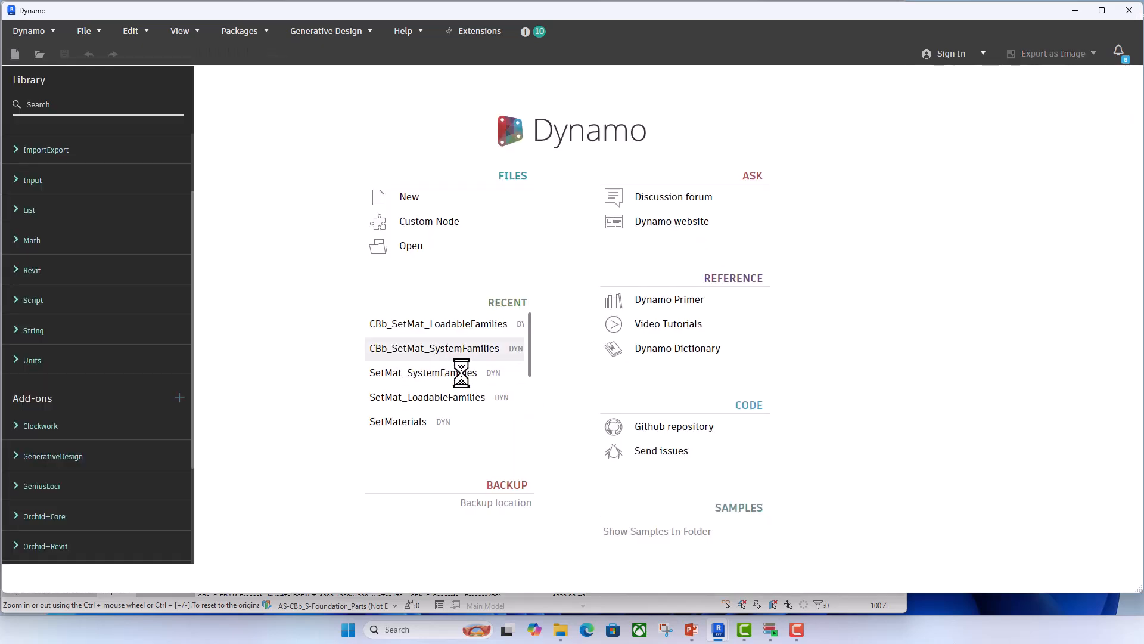
middle_click_drag(435, 356, 569, 395)
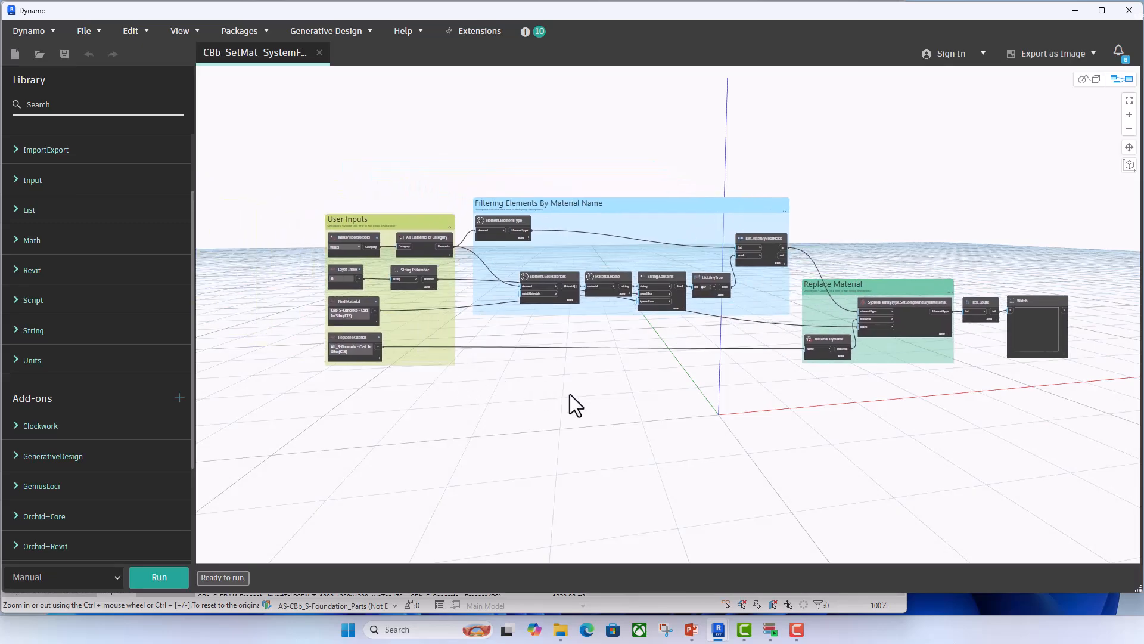
- Examine how the User Inputs nodes feed the Filtering Elements By Material Name group, from Element.GetMaterials through String.Contains and List.AnyTrue to List.FilterByBoolMask
scroll(439, 235, "up", 6)
middle_click_drag(315, 289, 394, 291)
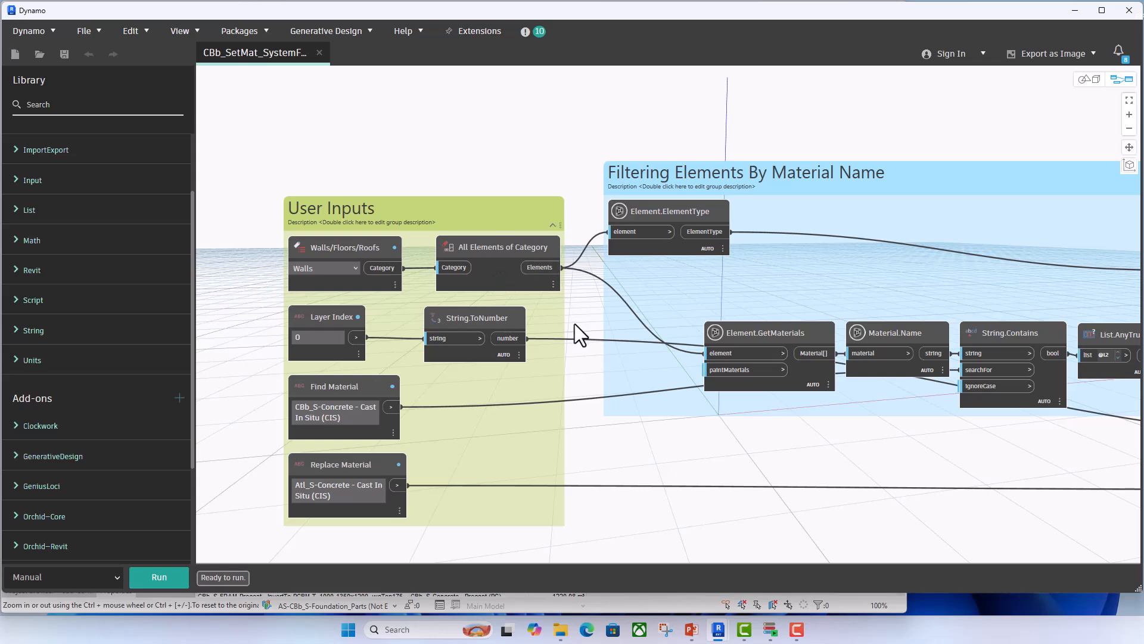
middle_click_drag(574, 324, 446, 317)
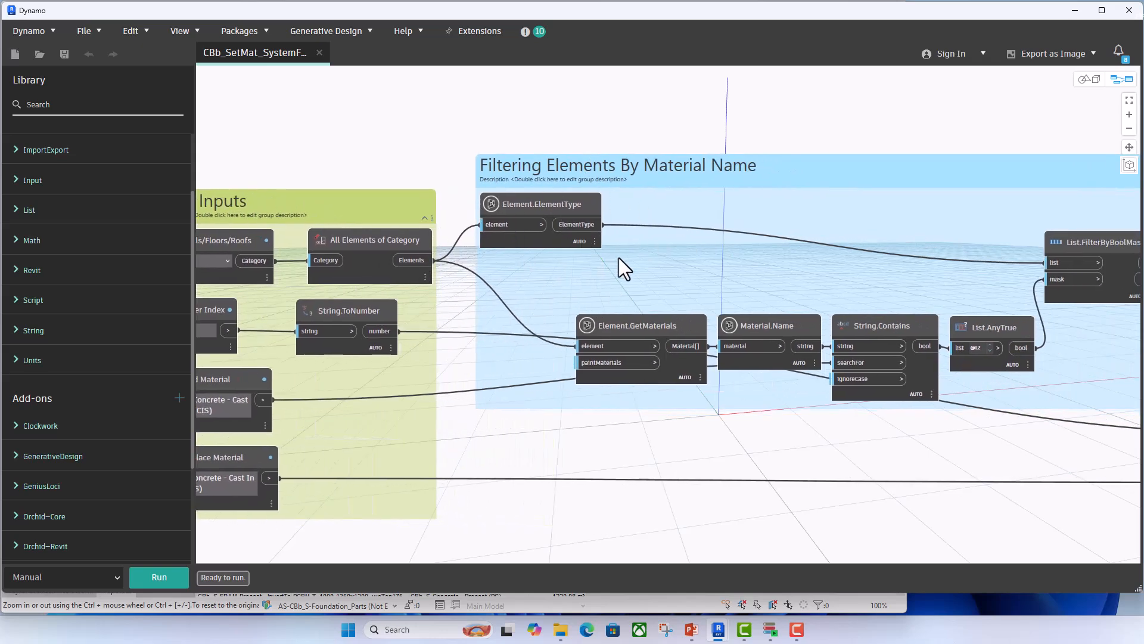
middle_click_drag(632, 258, 561, 255)
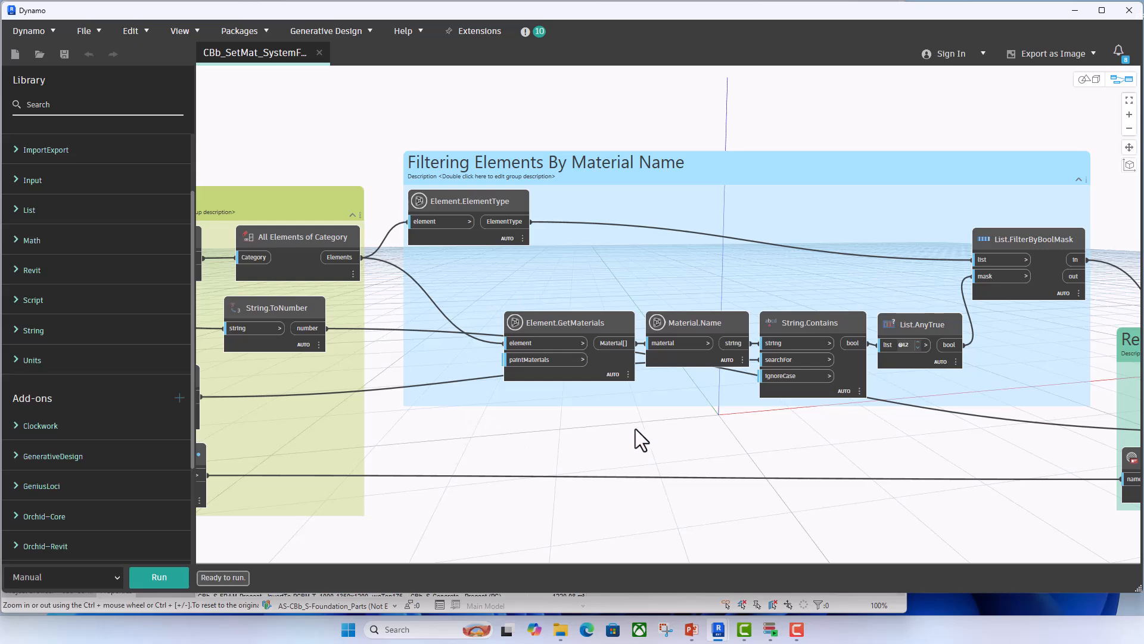
middle_click_drag(636, 428, 550, 422)
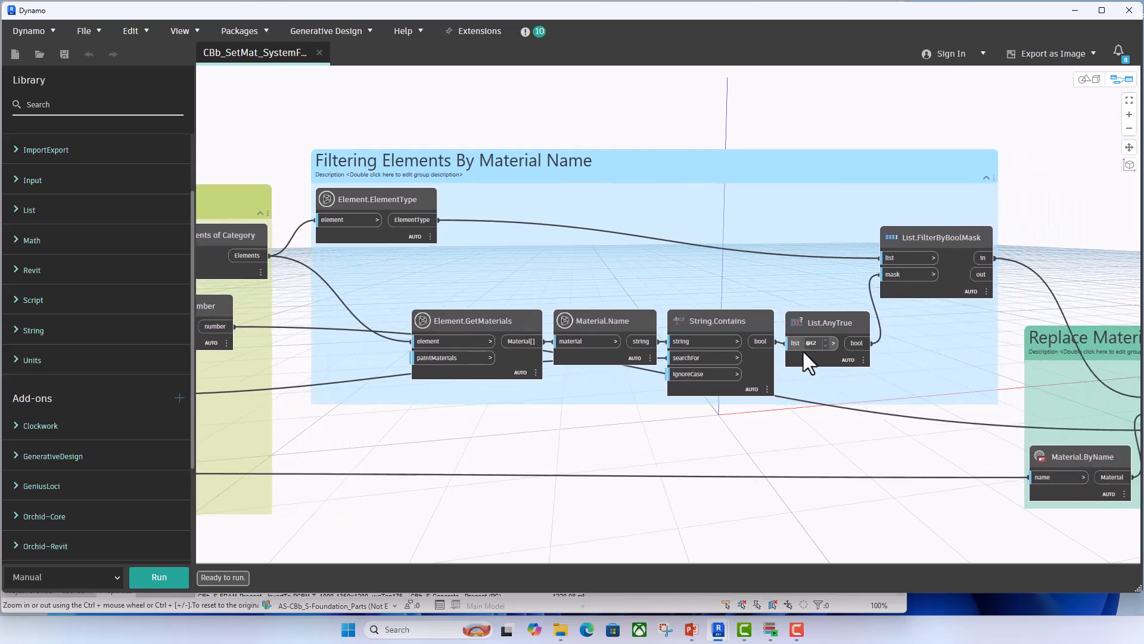
middle_click_drag(915, 434, 678, 415)
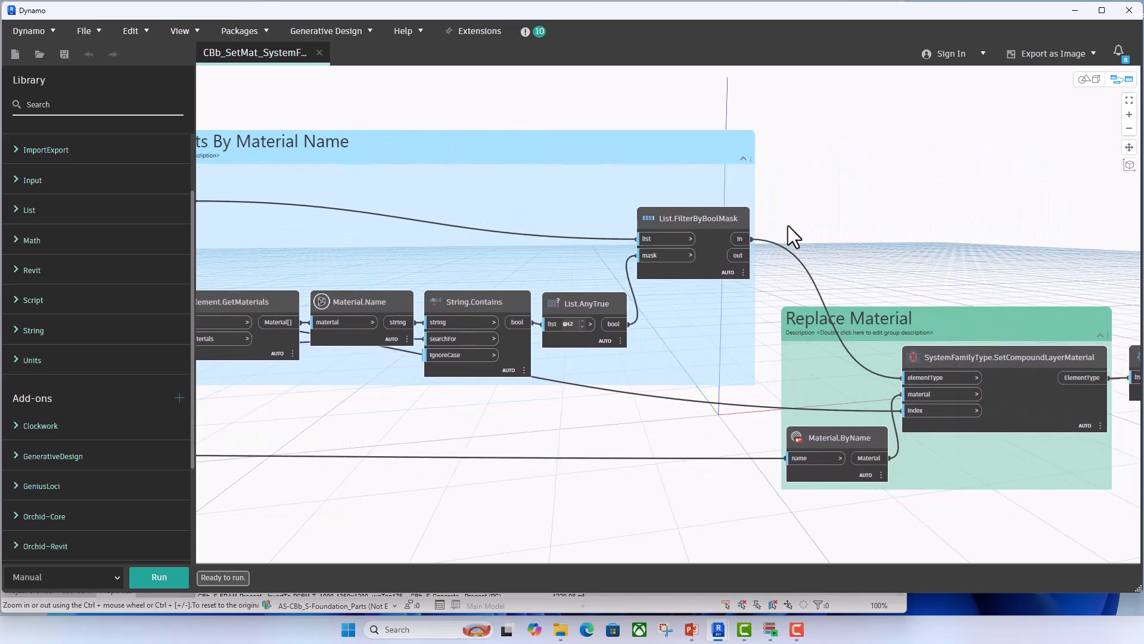
- Examine the Replace Material group, tracing the filtered element types, Material.ByName and layer index into SystemFamilyType.SetCompoundLayerMaterial
scroll(788, 226, "down", 3)
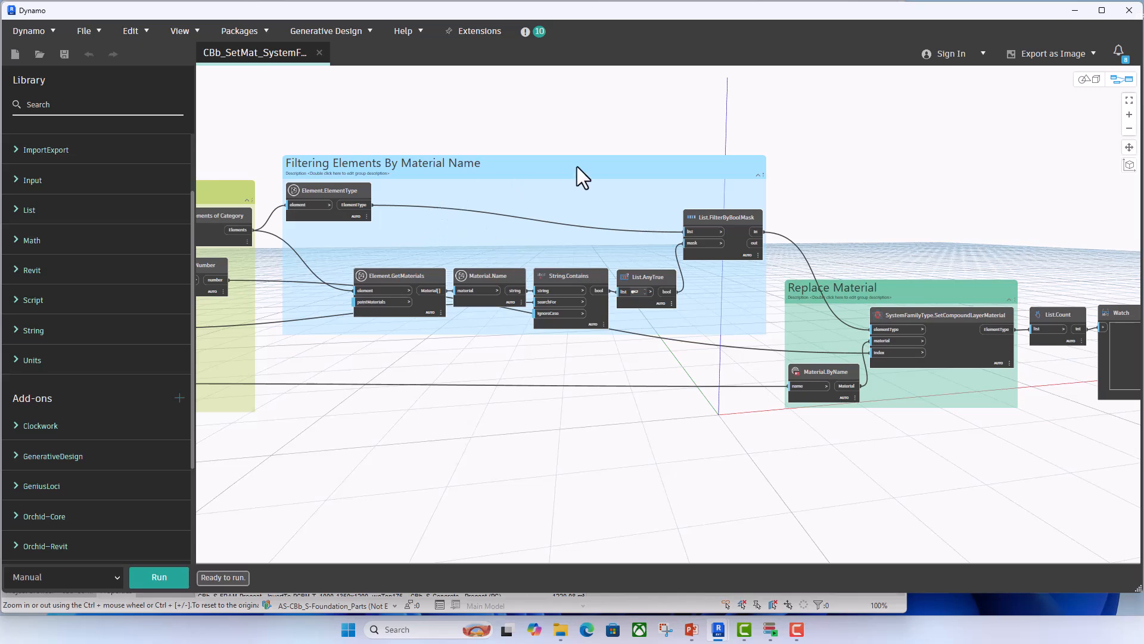
middle_click_drag(844, 229, 652, 222)
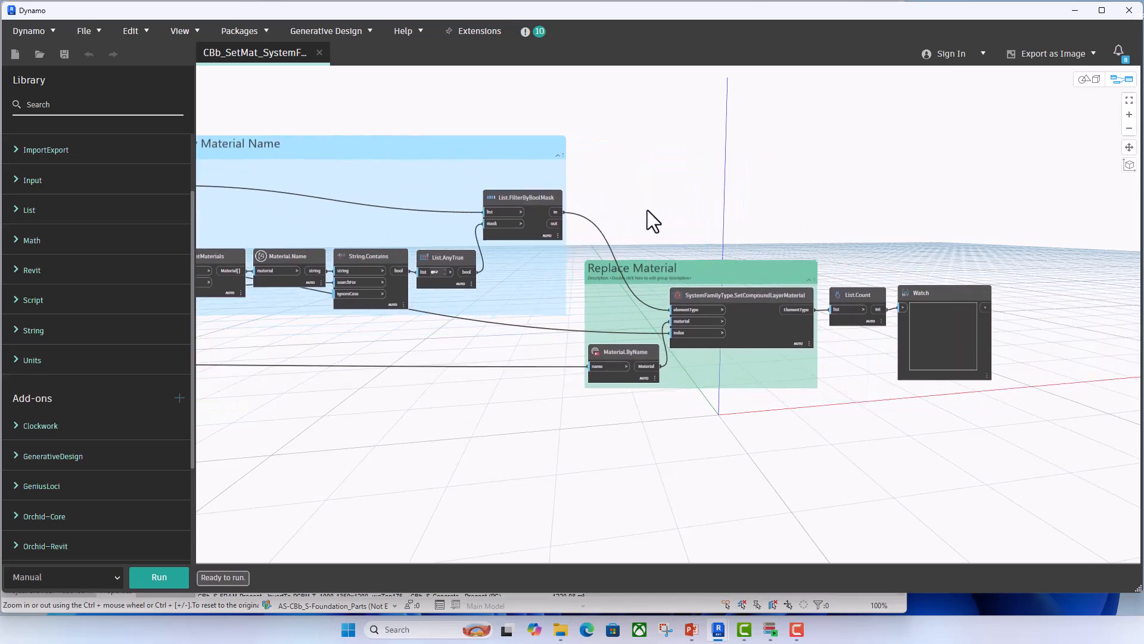
scroll(723, 404, "up", 3)
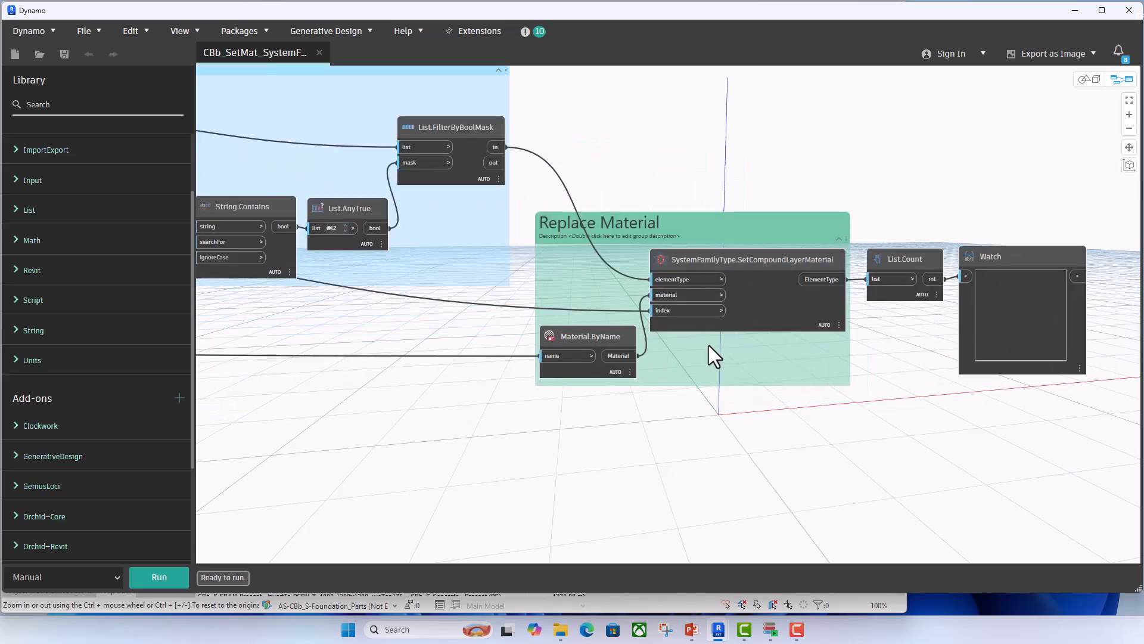
scroll(728, 281, "up", 3)
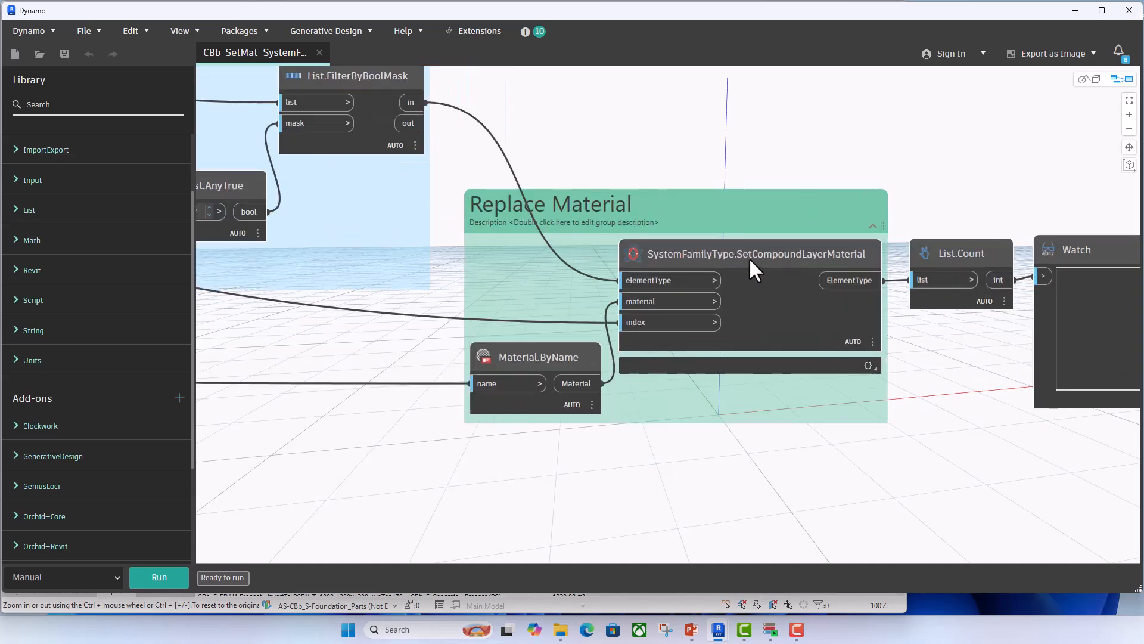
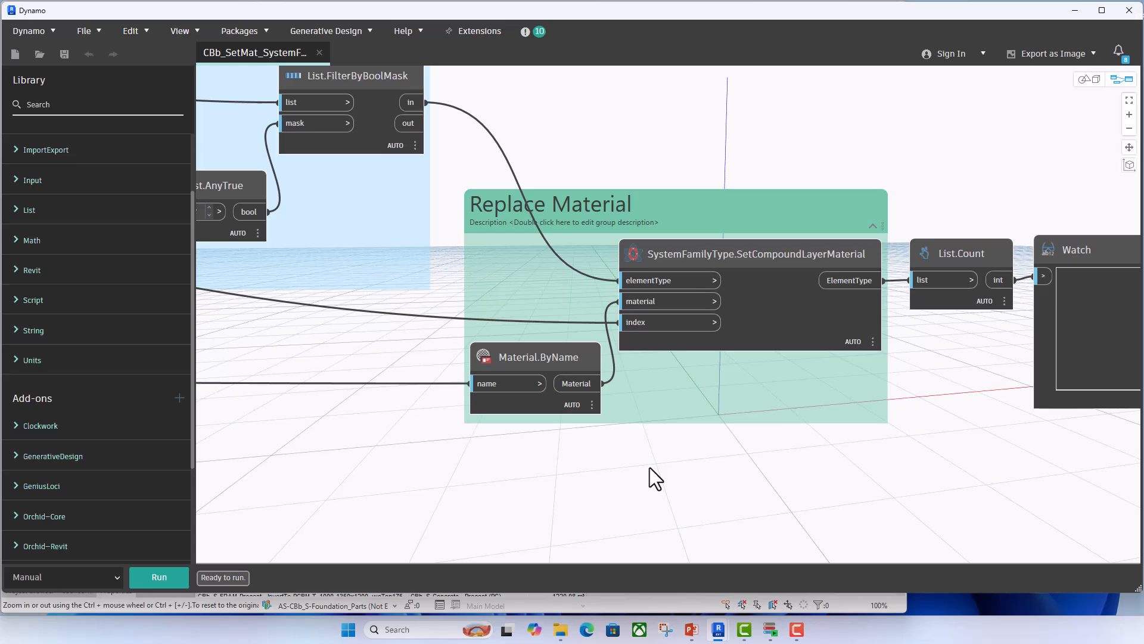
- Review the full node flow from User Inputs to Replace Material, and close the CBb_SetMat_SystemFamilies graph
scroll(613, 367, "down", 3)
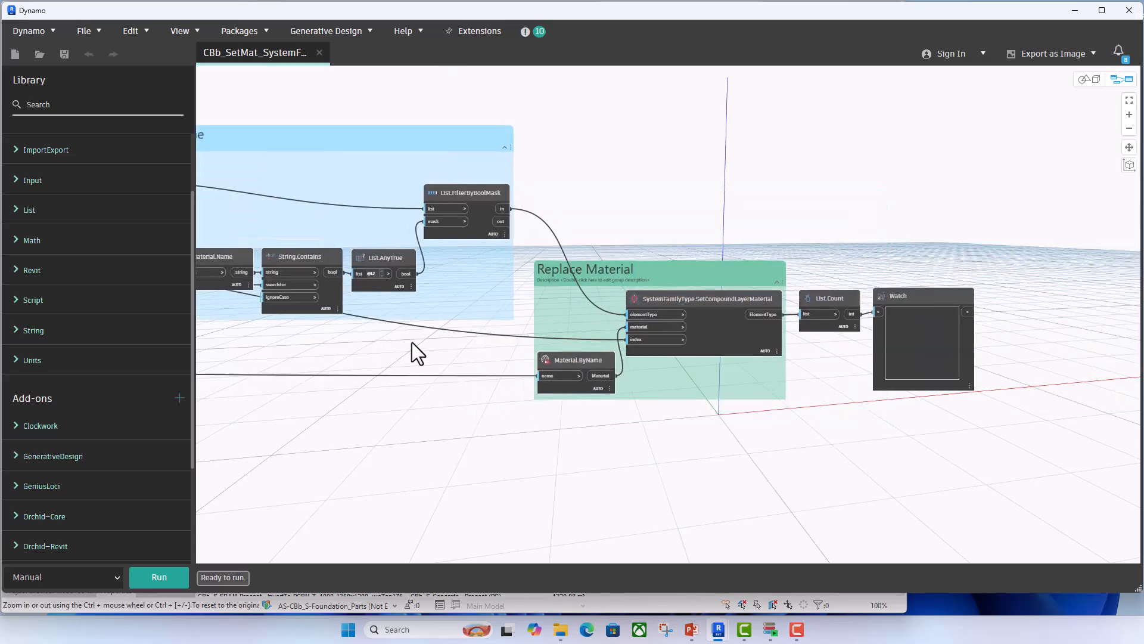
middle_click_drag(413, 342, 846, 367)
middle_click_drag(774, 381, 404, 366)
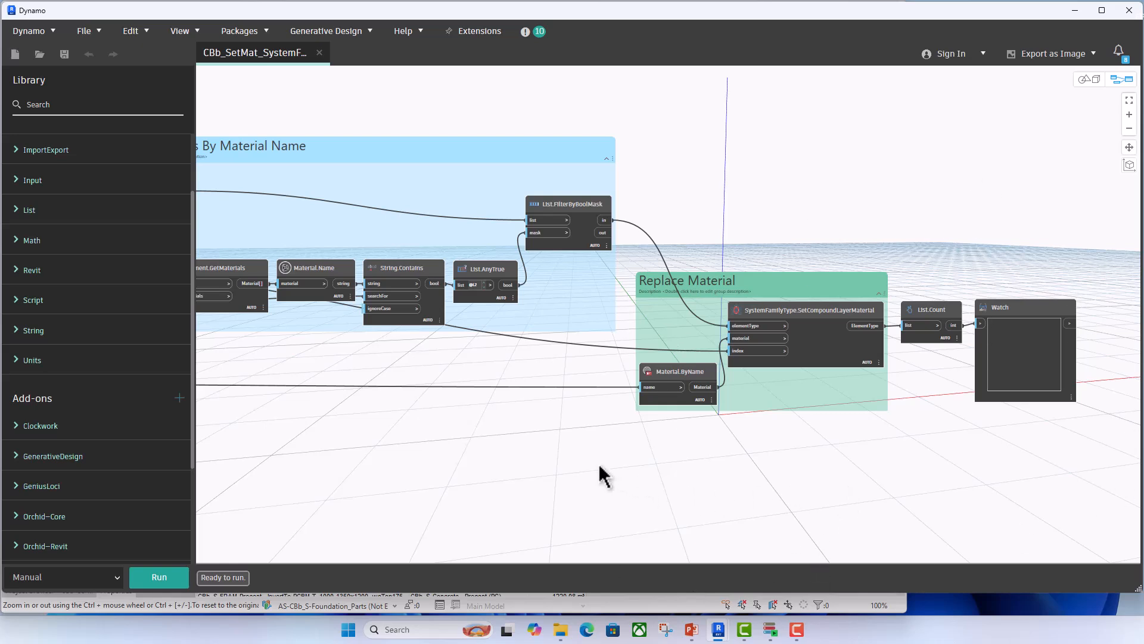
scroll(596, 471, "down", 3)
middle_click_drag(548, 459, 652, 460)
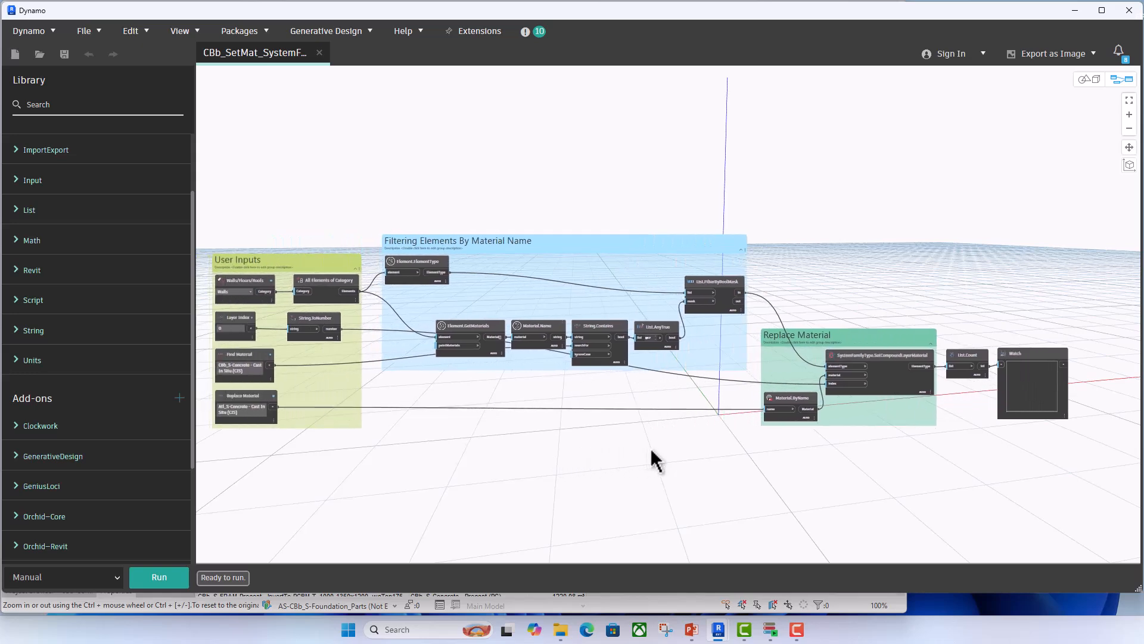
left_click(320, 53)
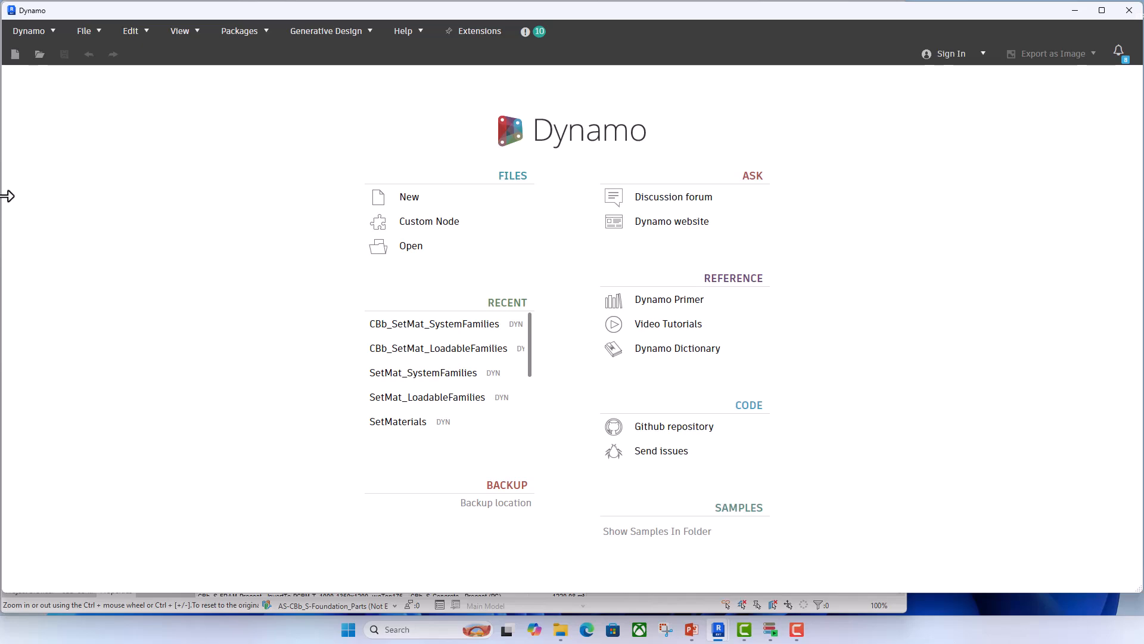
- Clear the Dynamo window out of the way and switch to the 3D Overall view in Revit
left_click_drag(10, 191, 616, 205)
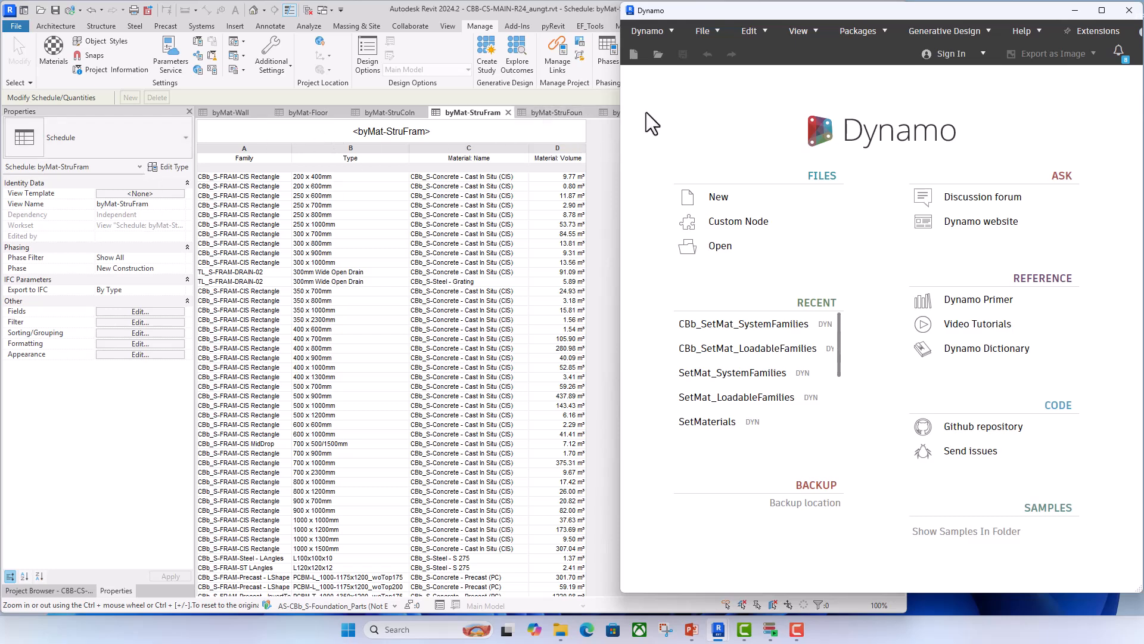
left_click(1075, 10)
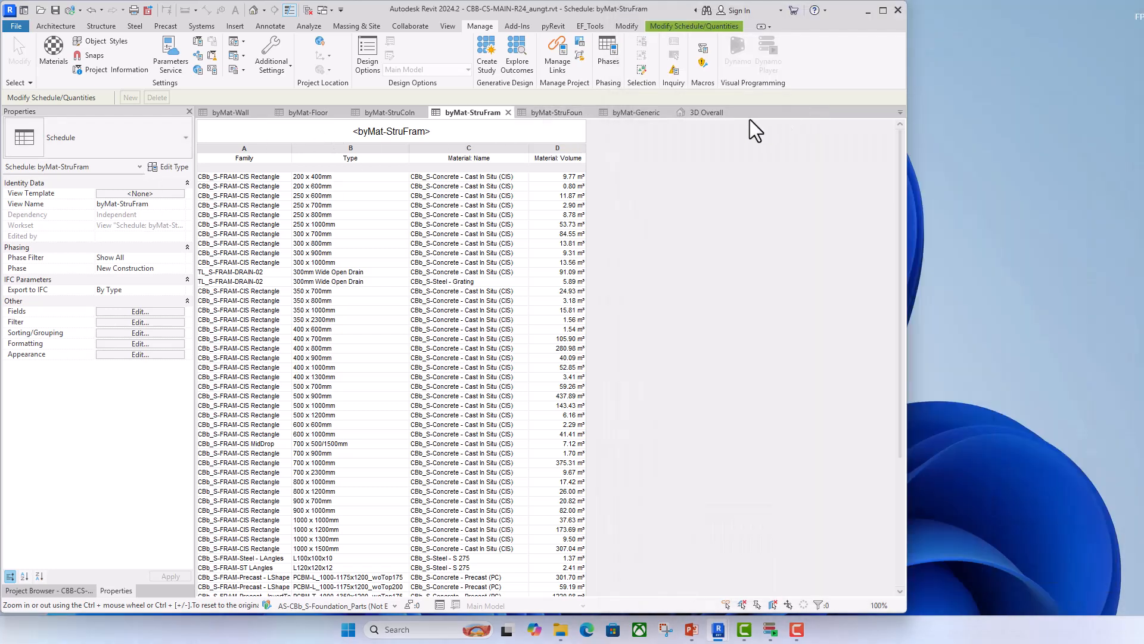
left_click(709, 112)
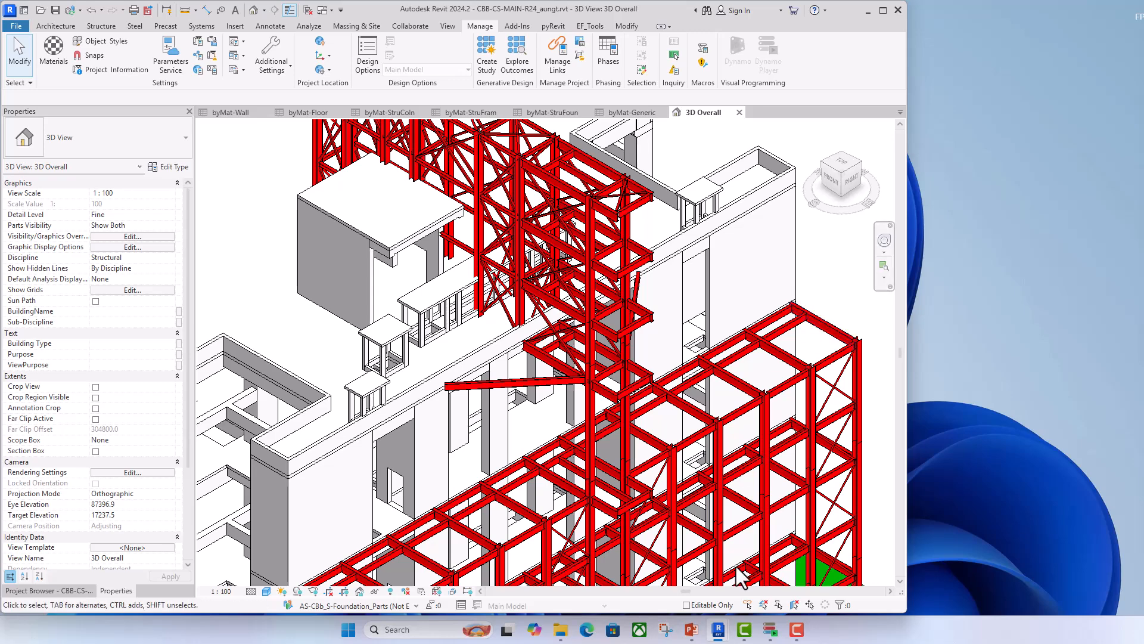
- Return to Dynamo, create a new blank graph, and widen the window while keeping the Revit 3D view visible
mouse_move(718, 629)
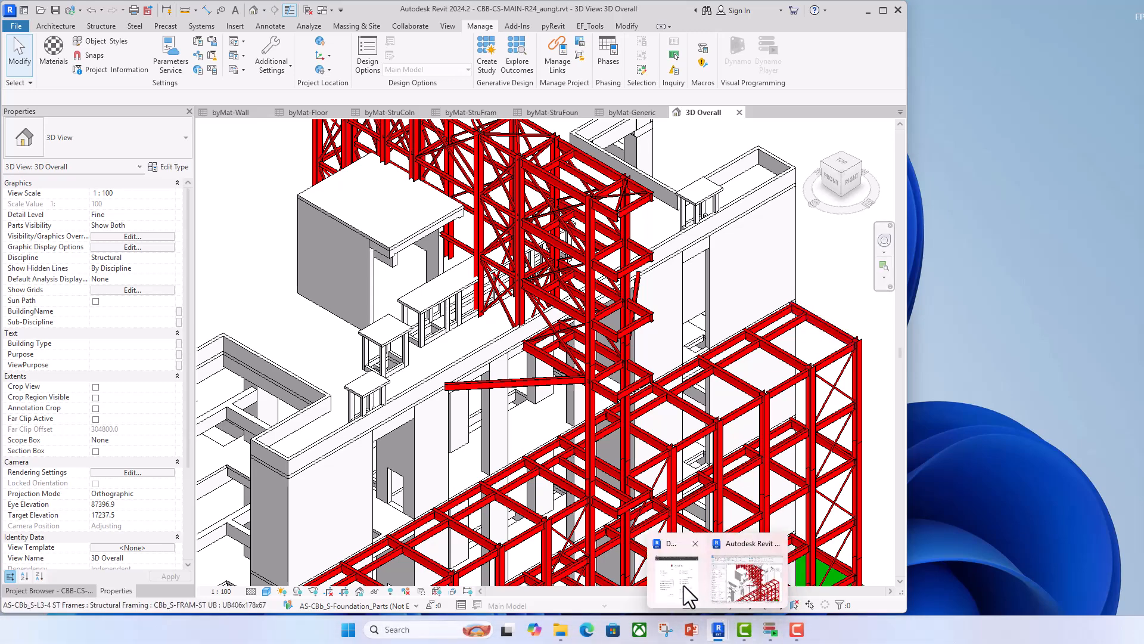
left_click(679, 583)
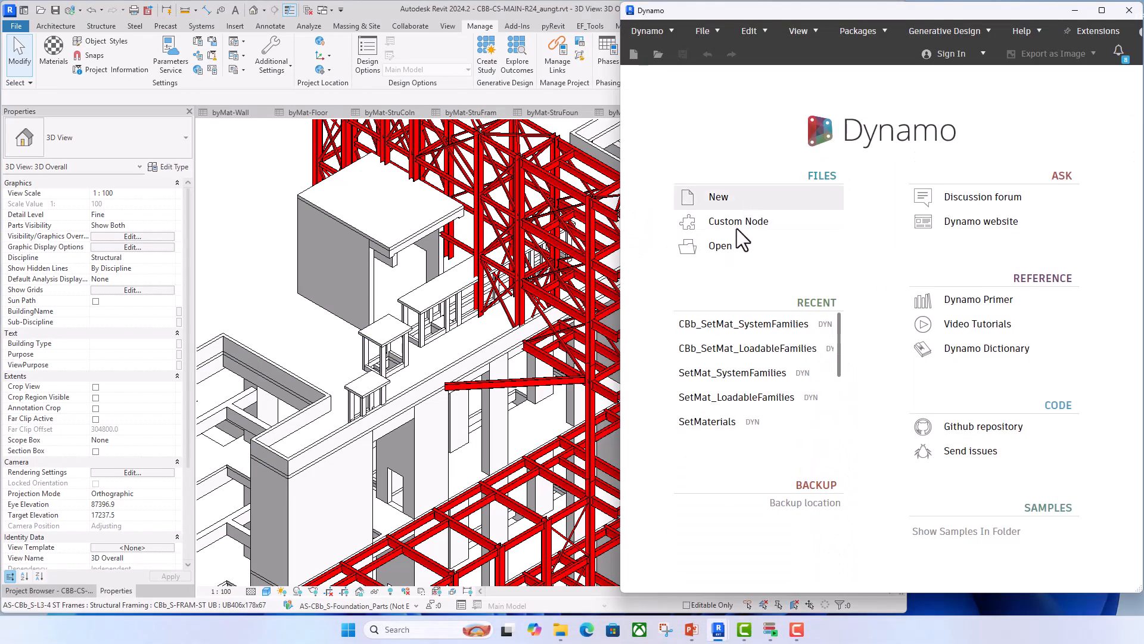
left_click(718, 198)
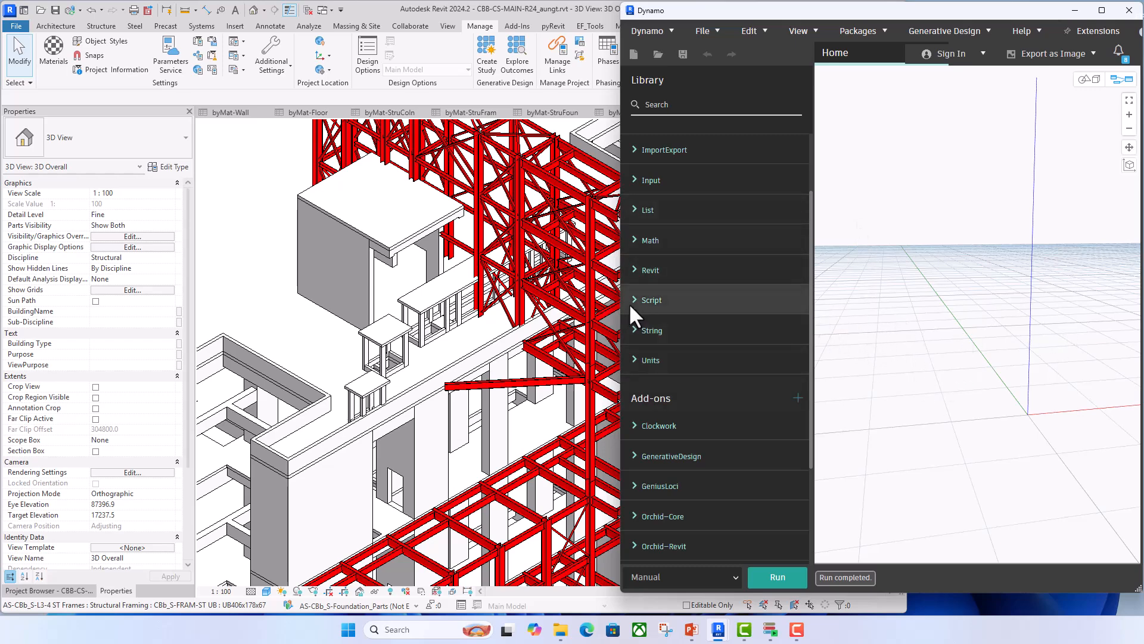
left_click_drag(621, 301, 500, 286)
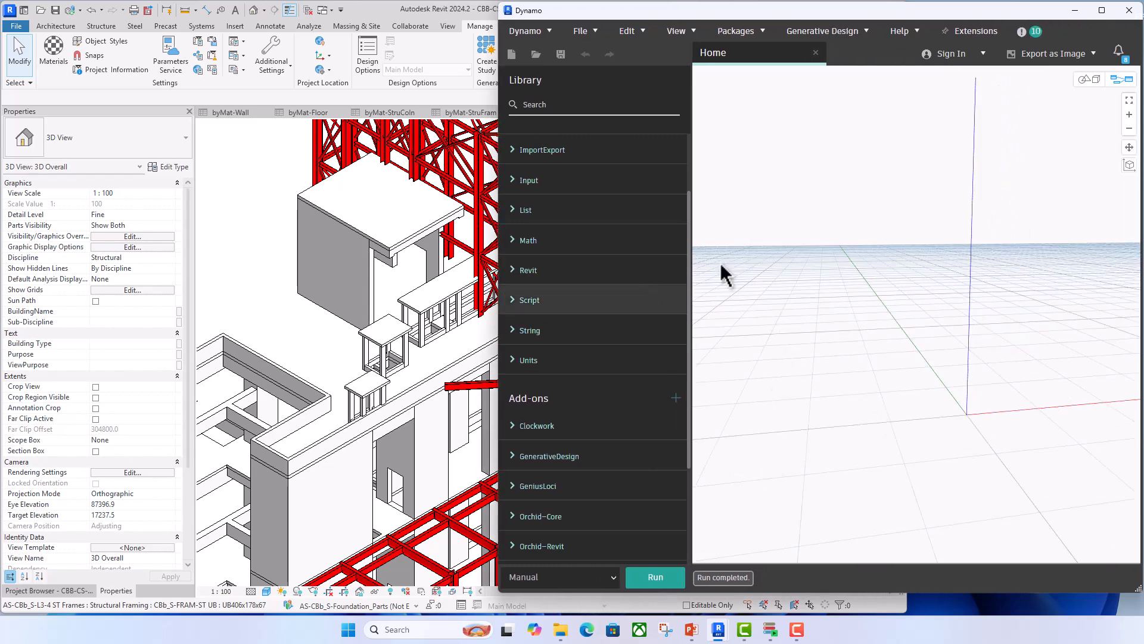
- Add a Select Model Element node to the upper part of the blank graph
right_click(770, 240)
type("sele")
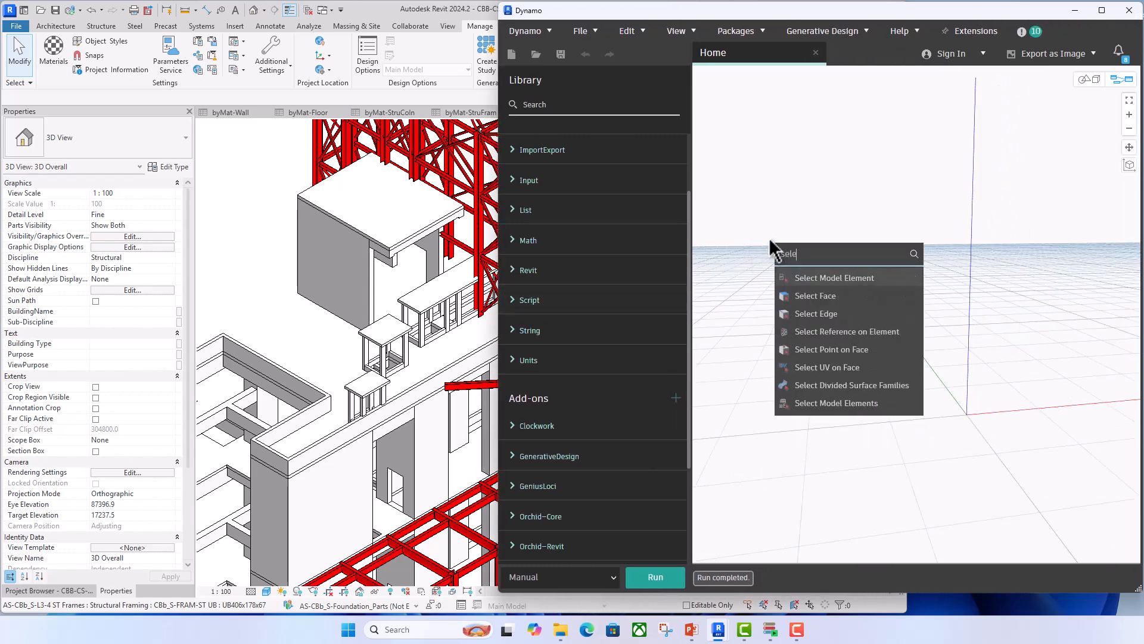
type("ct model")
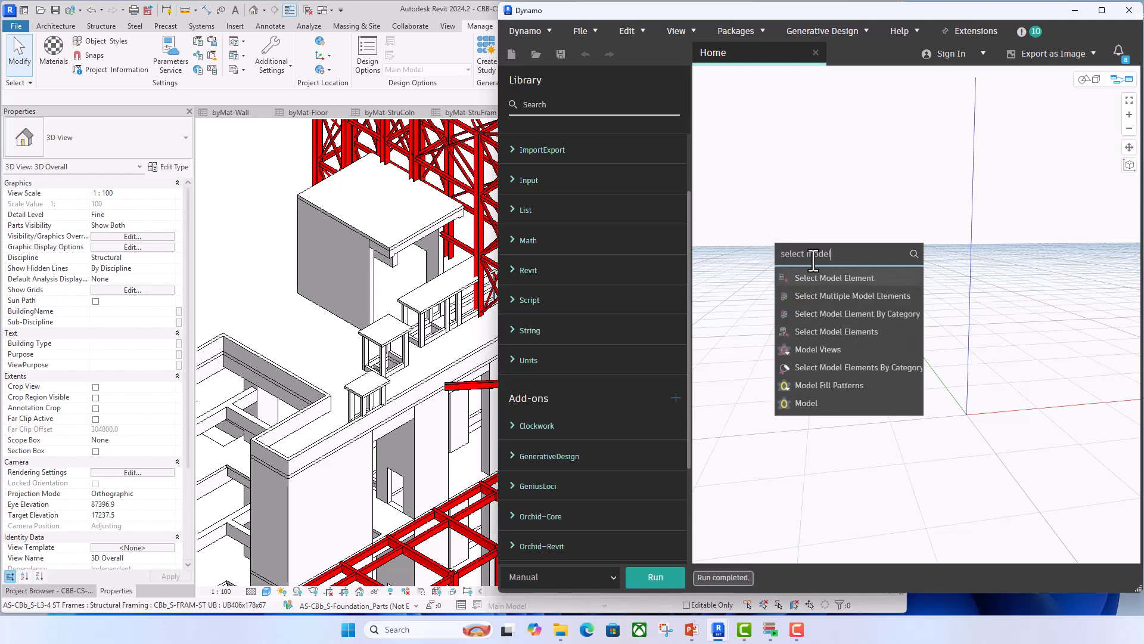
left_click(834, 277)
left_click_drag(869, 299, 770, 249)
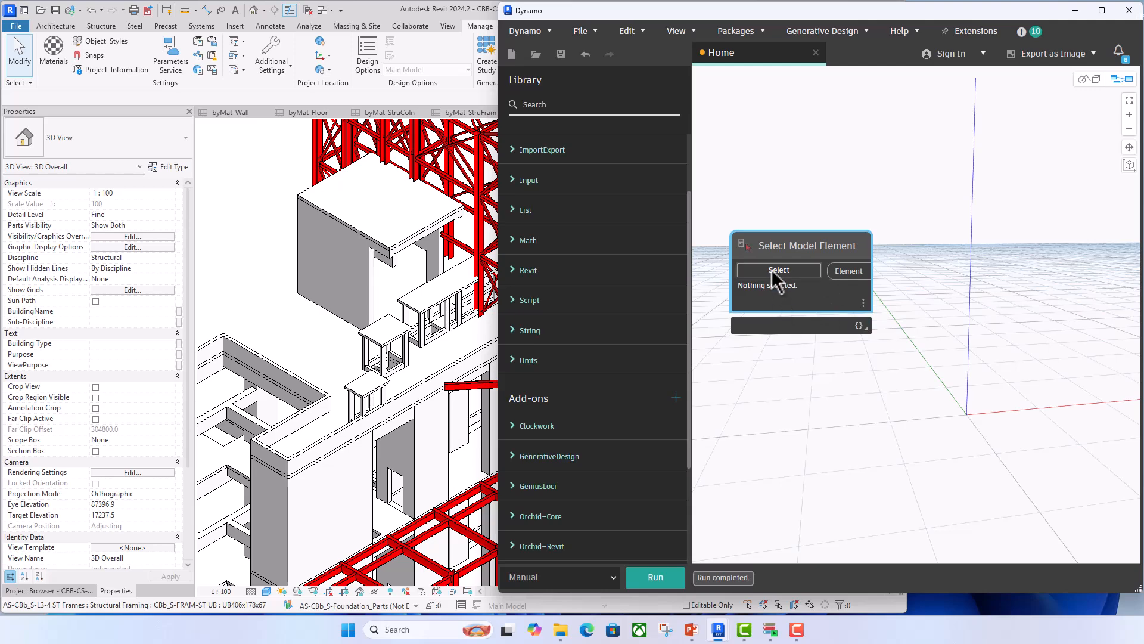
- Assign a precast structural column of the building in the 3D view to the Select Model Element node
left_click(777, 270)
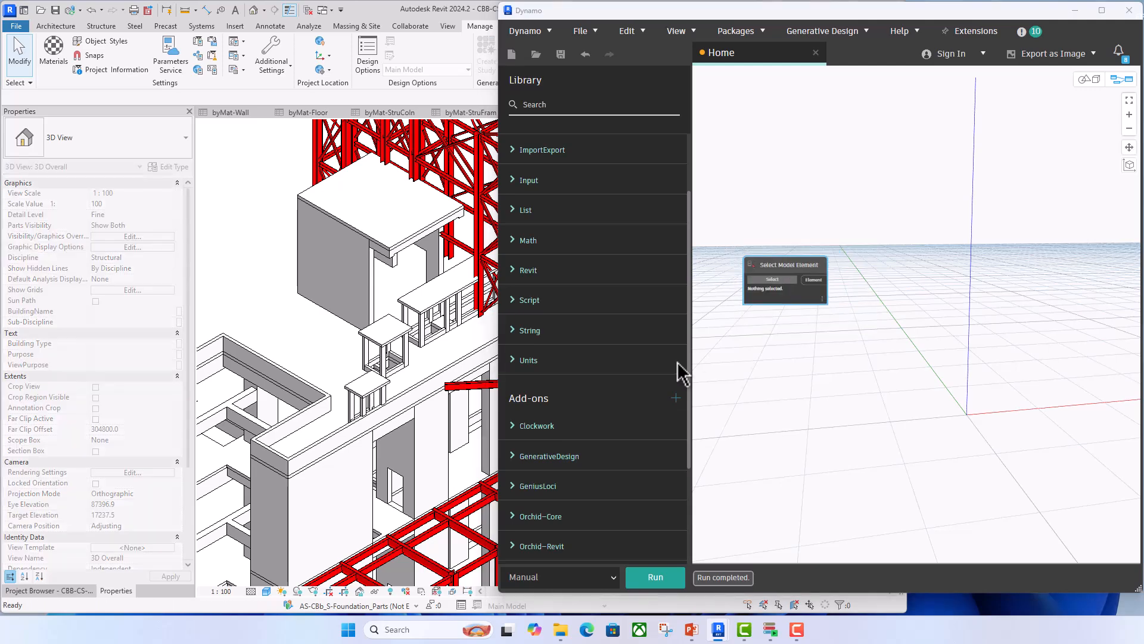
scroll(763, 292, "down", 3)
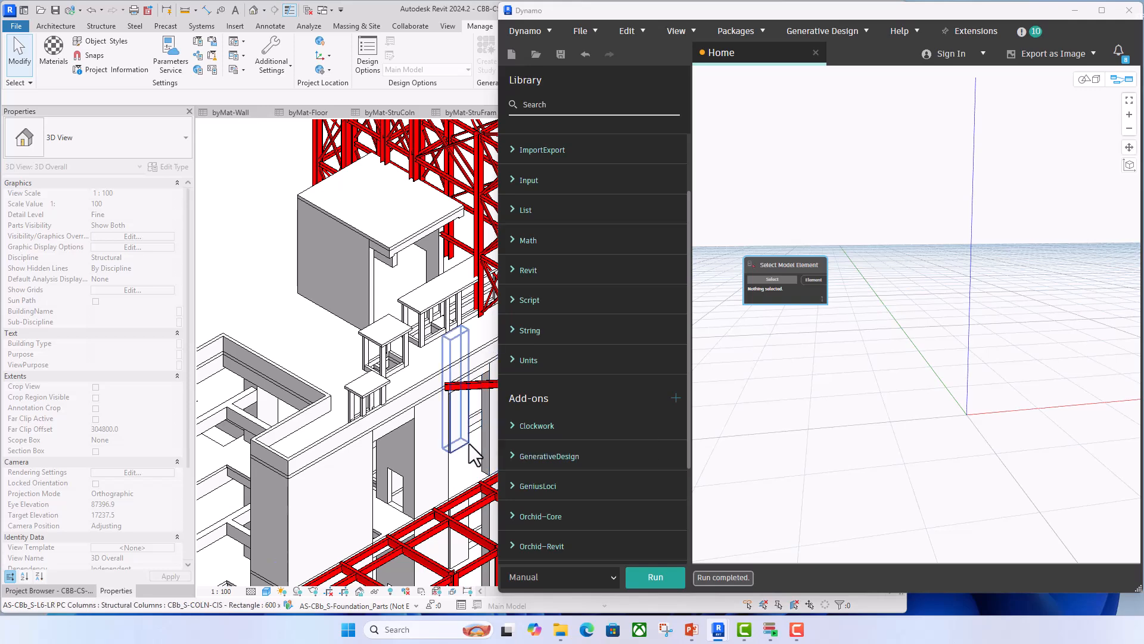
scroll(367, 406, "down", 4)
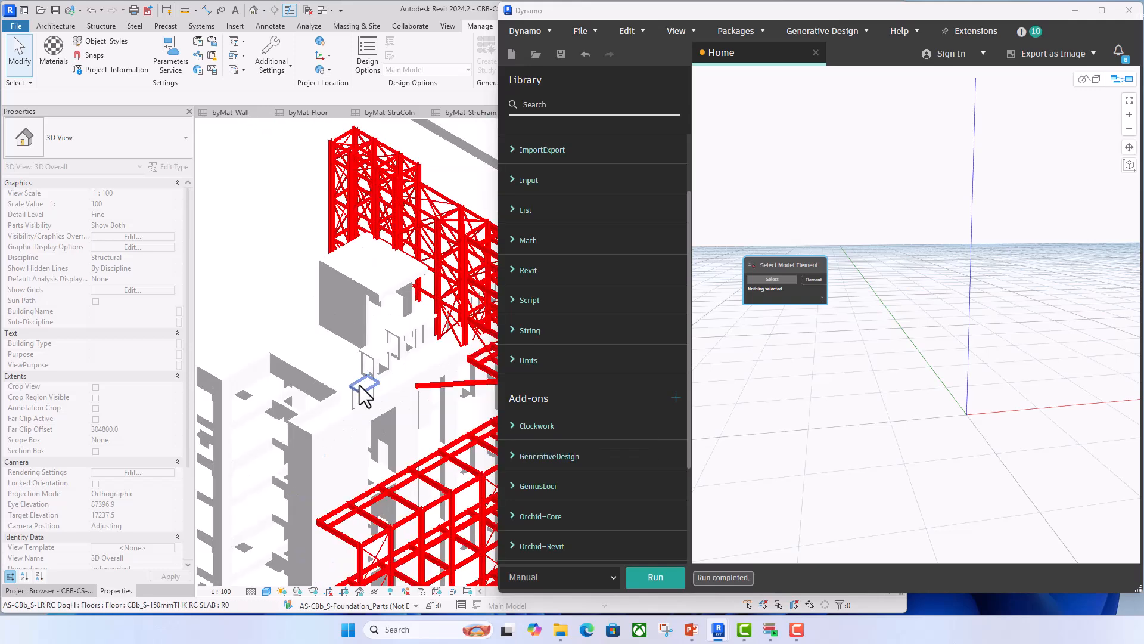
left_click(242, 388)
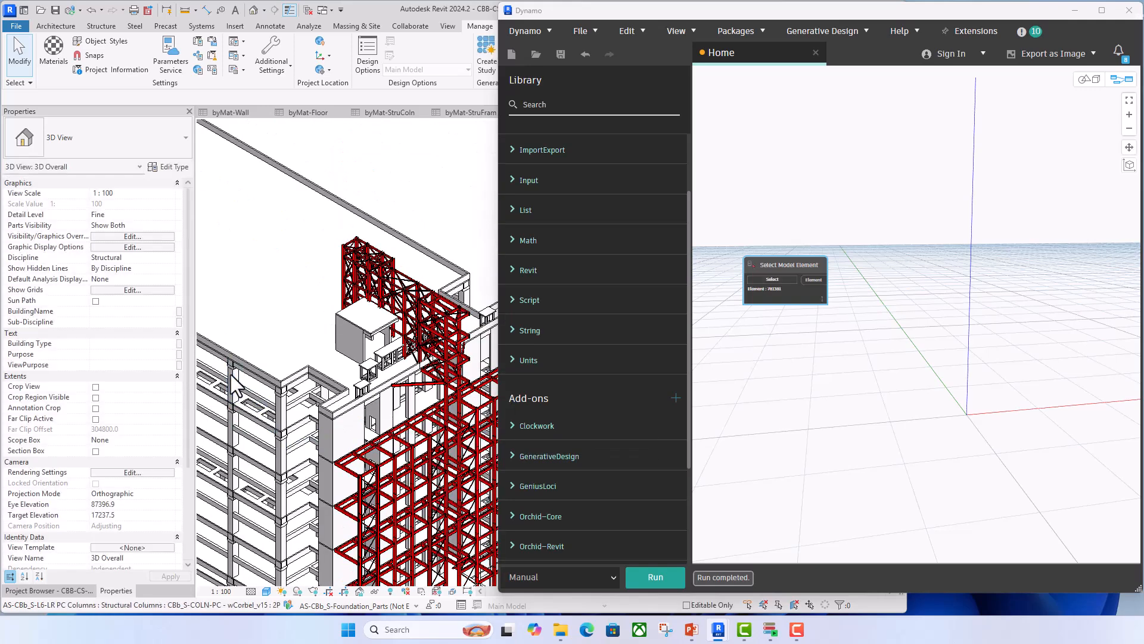
scroll(848, 303, "up", 3)
middle_click_drag(828, 322, 882, 315)
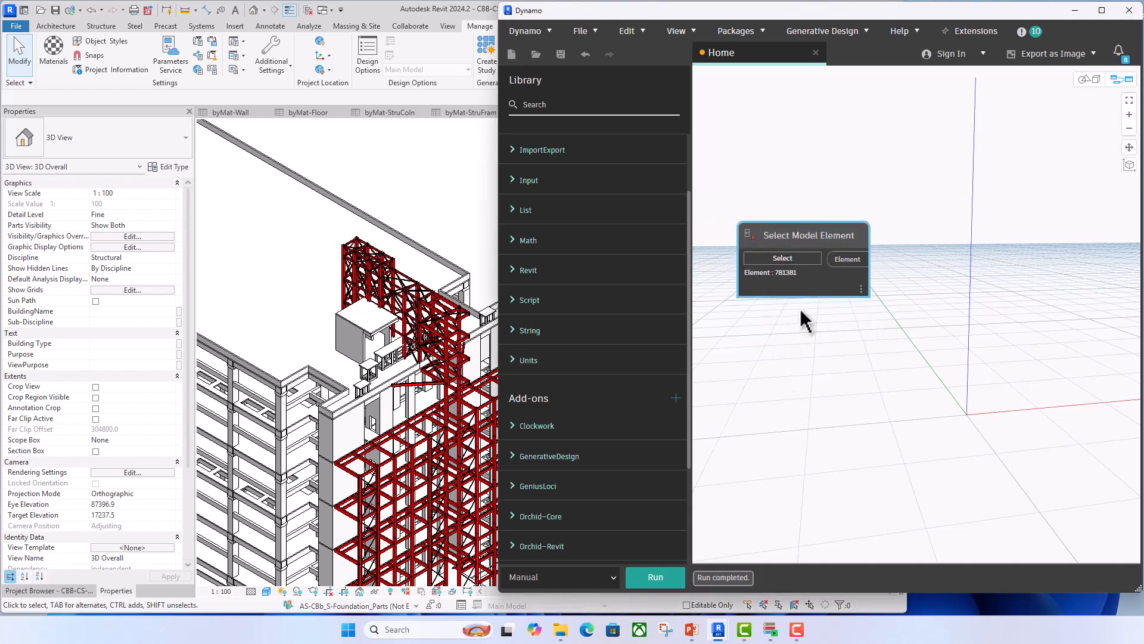
- Search the node library for Material.Element and look through the matches for a node that reads an element's materials
left_click(569, 107)
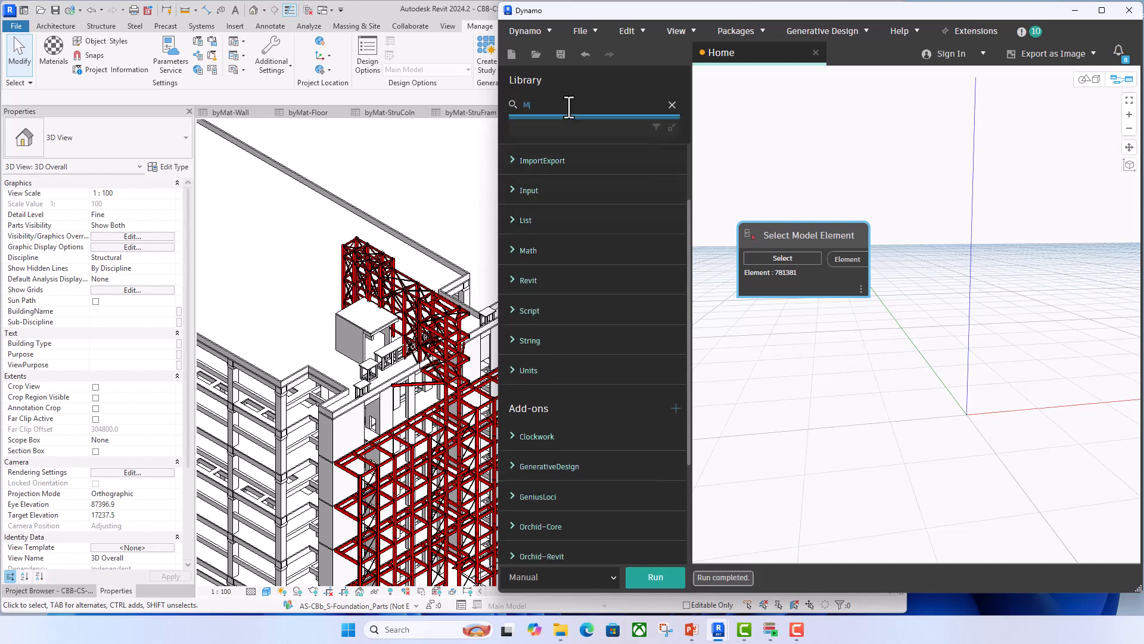
type("Material")
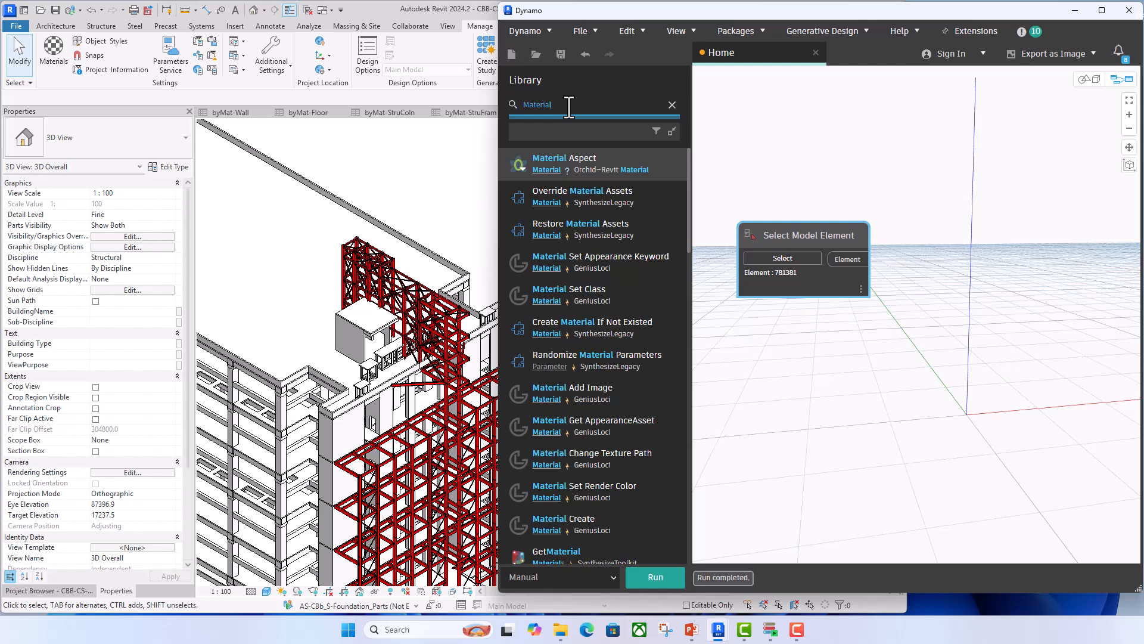
type(".Element")
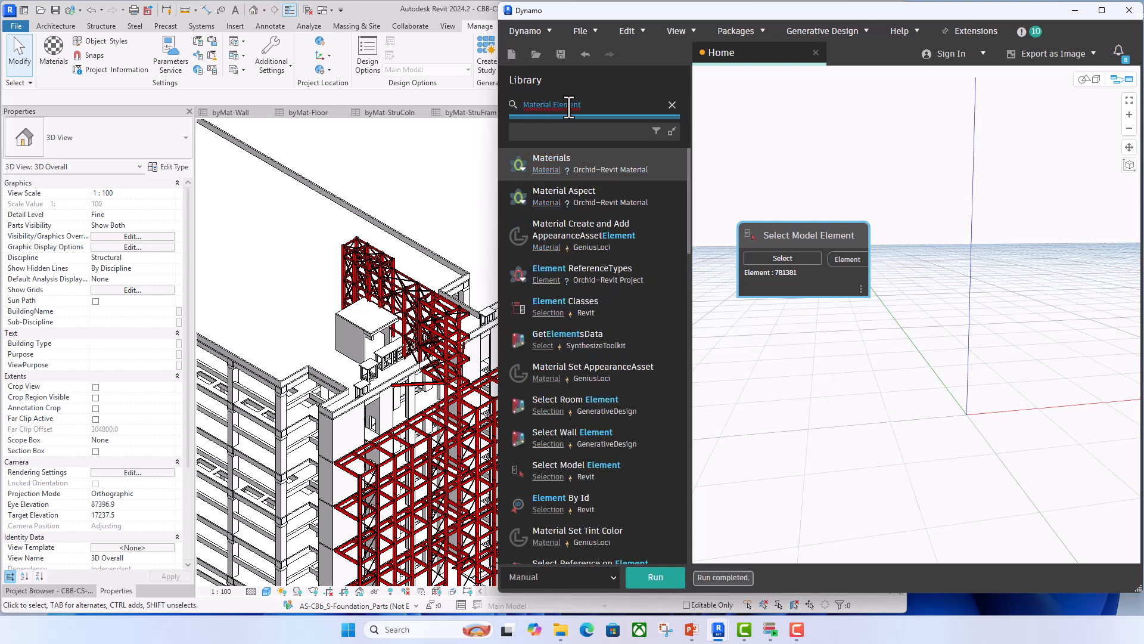
scroll(596, 343, "down", 2)
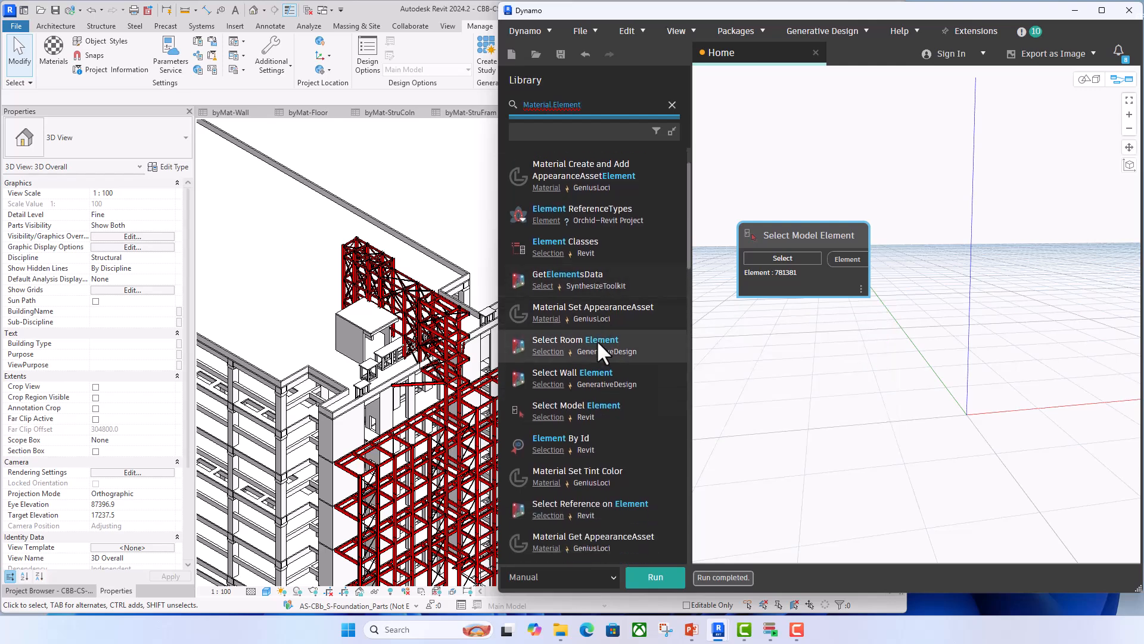
scroll(598, 344, "down", 5)
scroll(598, 344, "down", 5)
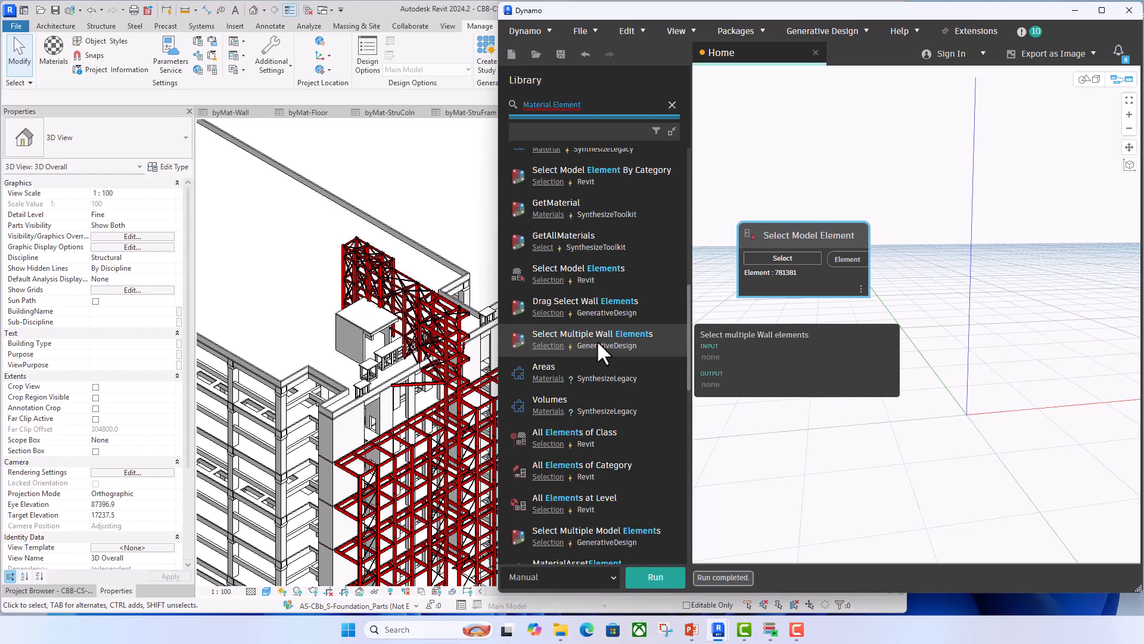
scroll(596, 340, "up", 5)
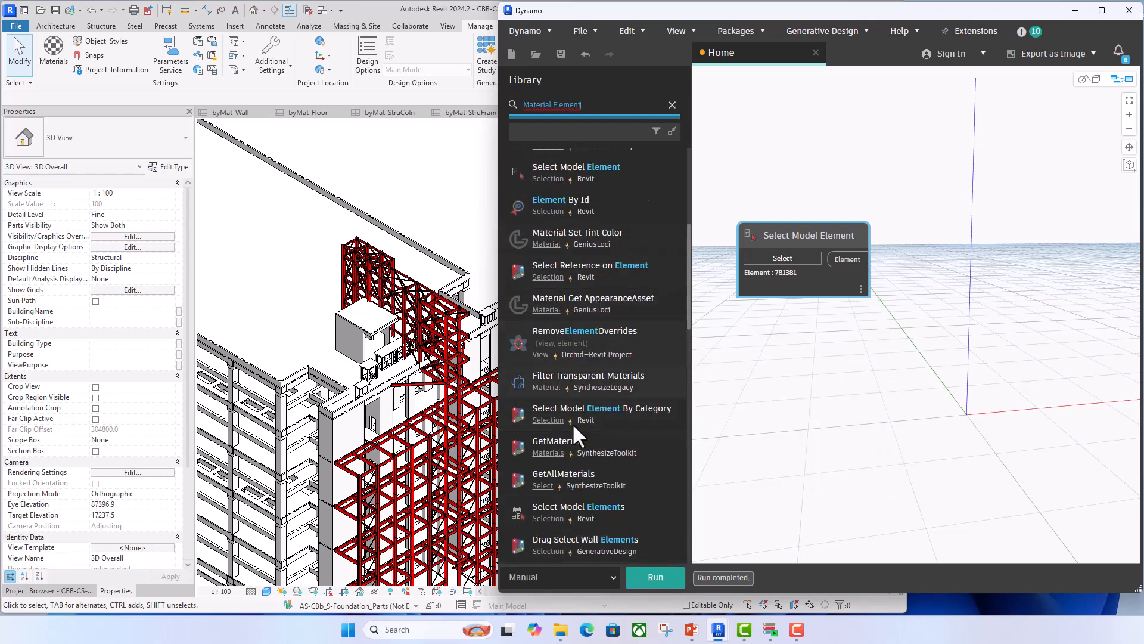
scroll(569, 490, "down", 5)
scroll(570, 502, "up", 8)
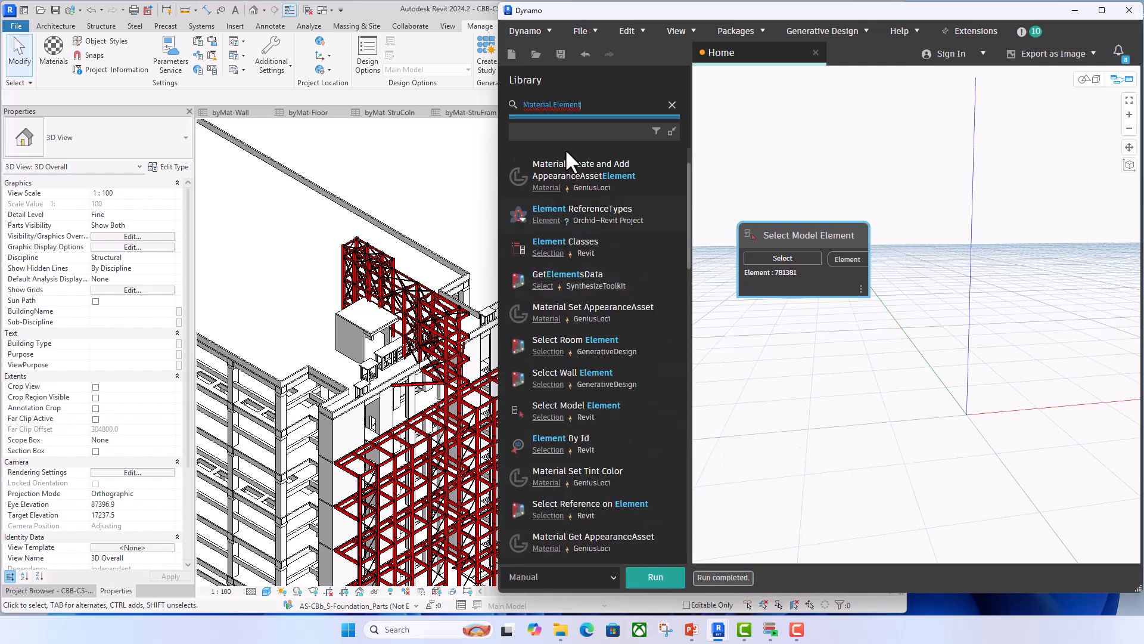
- Search the node library for GetMaterials and add Revit's Element.GetMaterials node to the graph
left_click_drag(591, 107, 474, 103)
type("GetMa")
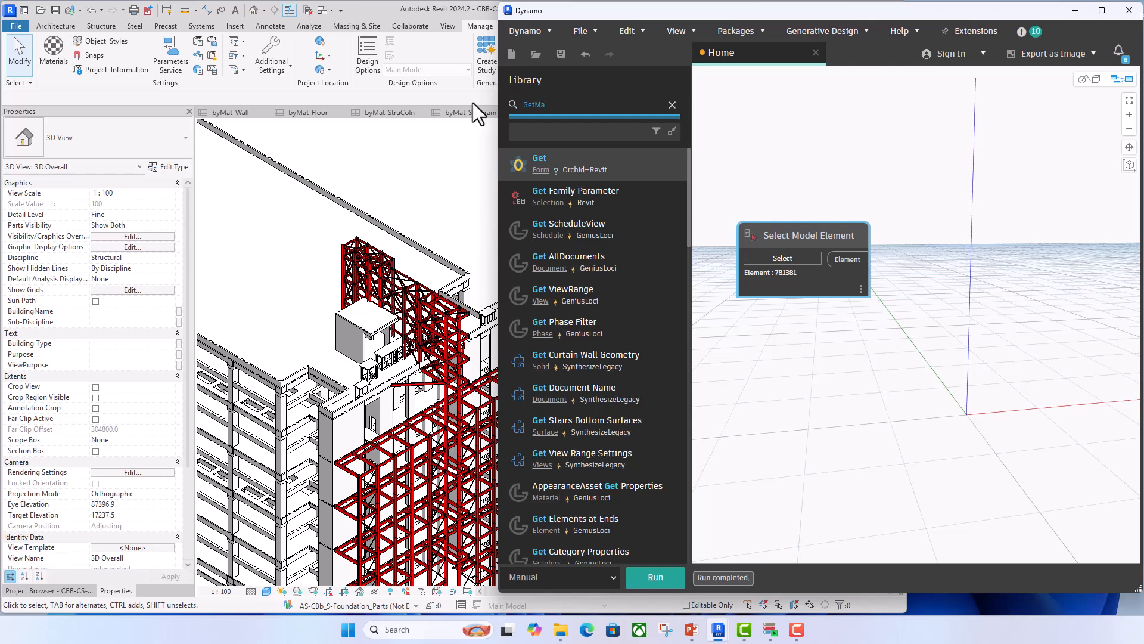
type("terials")
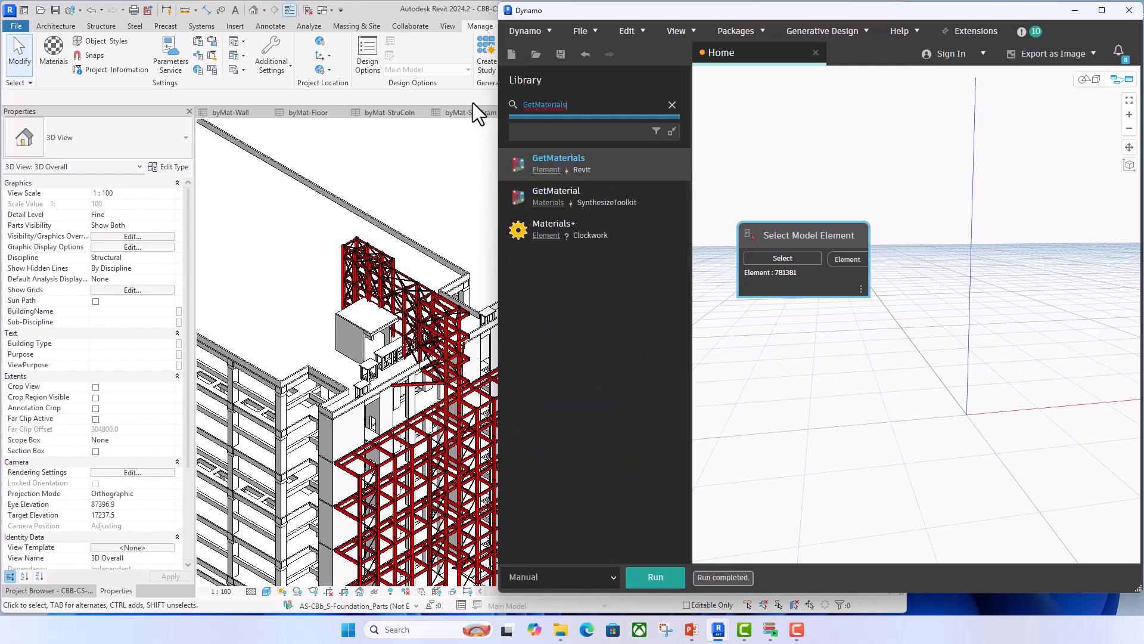
left_click(571, 156)
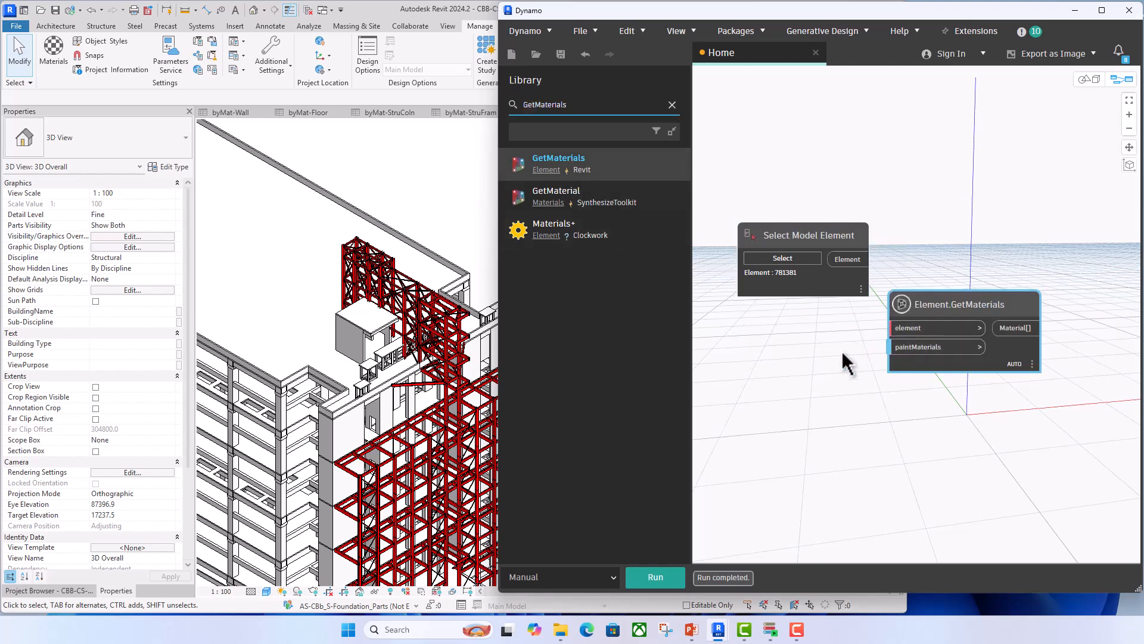
- Arrange Element.GetMaterials beside Select Model Element and connect the Element output to its element input
middle_click_drag(856, 342, 812, 335)
left_click_drag(882, 301, 904, 290)
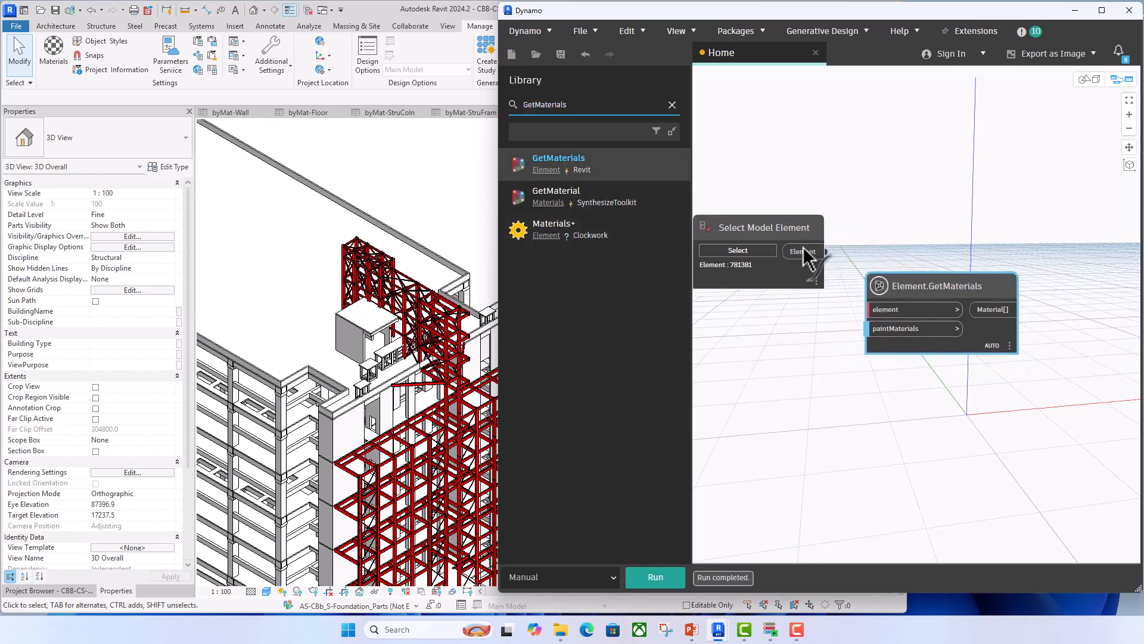
left_click_drag(802, 251, 865, 316)
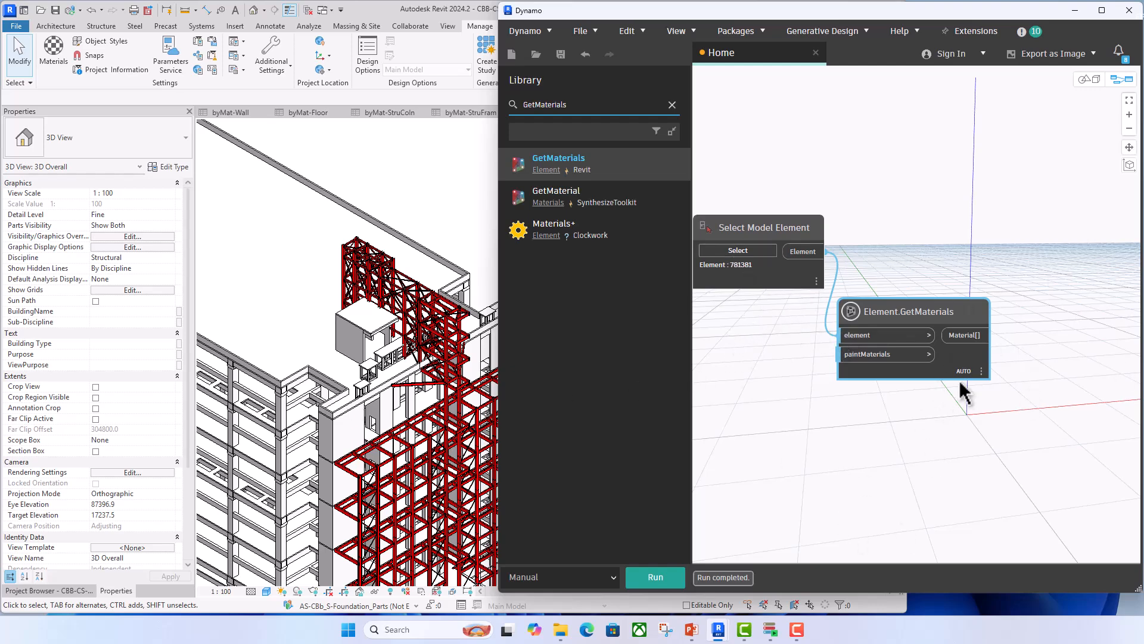
- Search the node library for Material Name and add Revit's Material.Name node to the graph
left_click_drag(572, 105, 519, 105)
type("Ma")
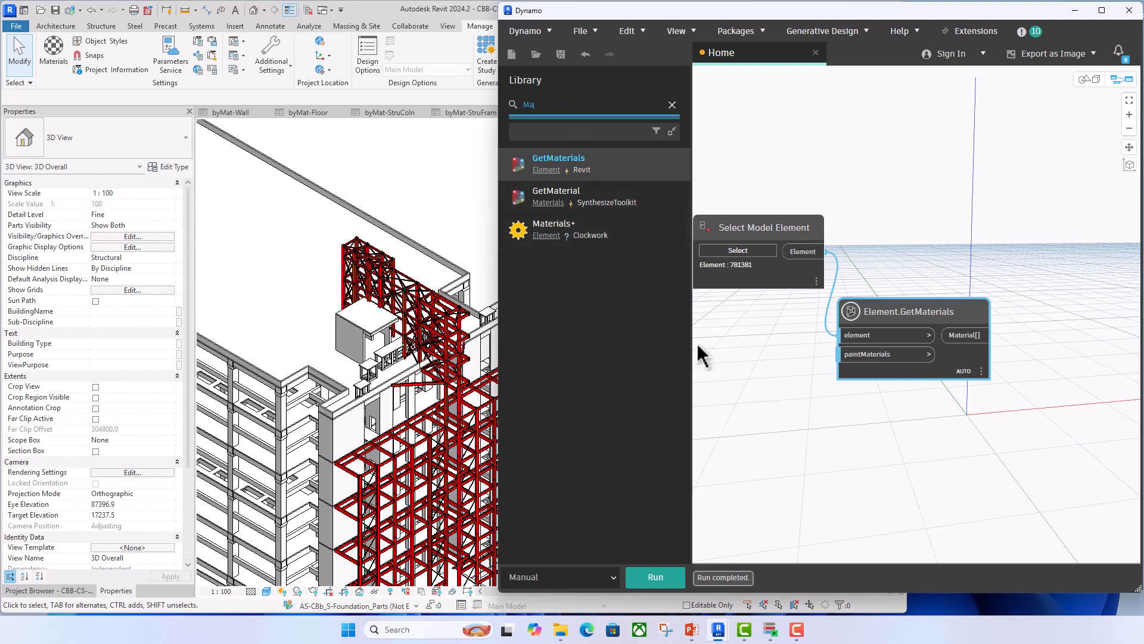
type("terial")
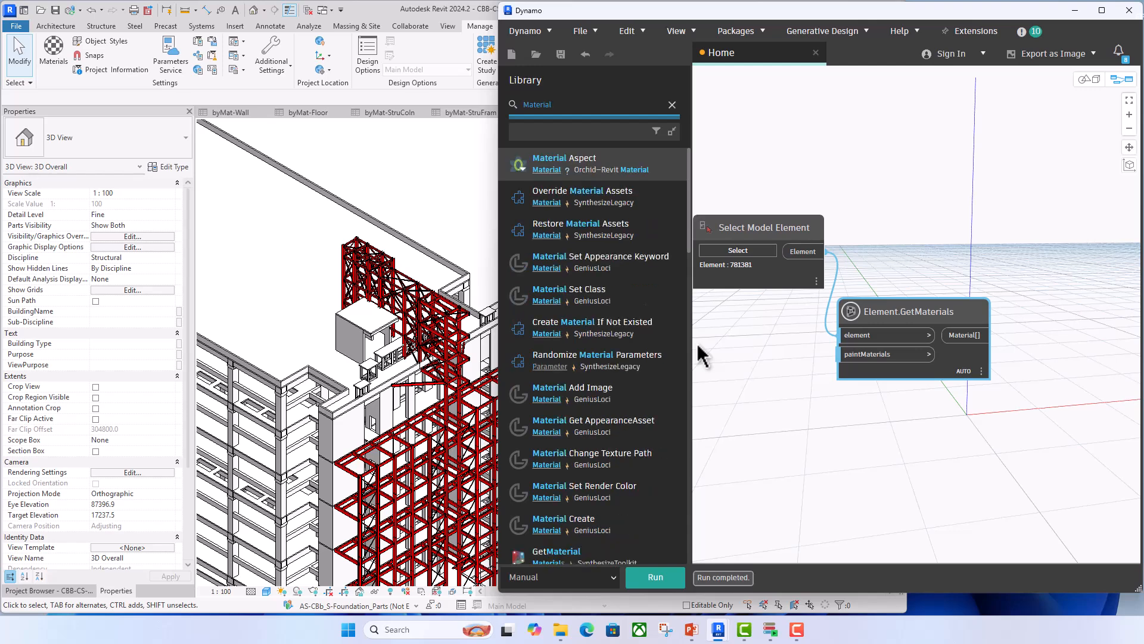
type(".Name")
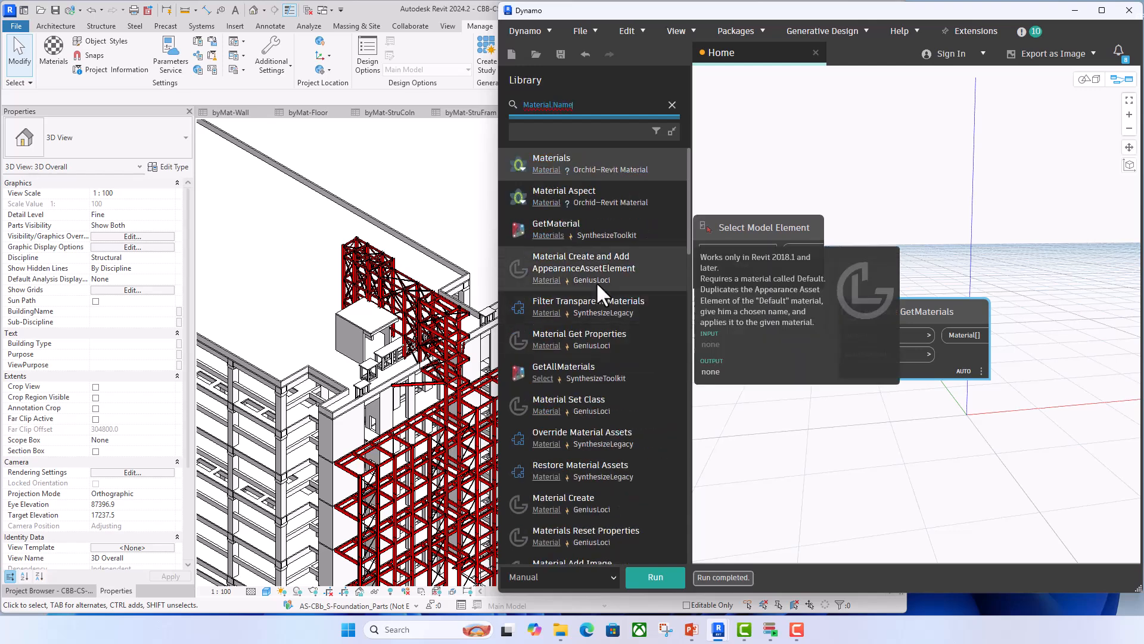
scroll(600, 289, "down", 5)
scroll(598, 239, "up", 3)
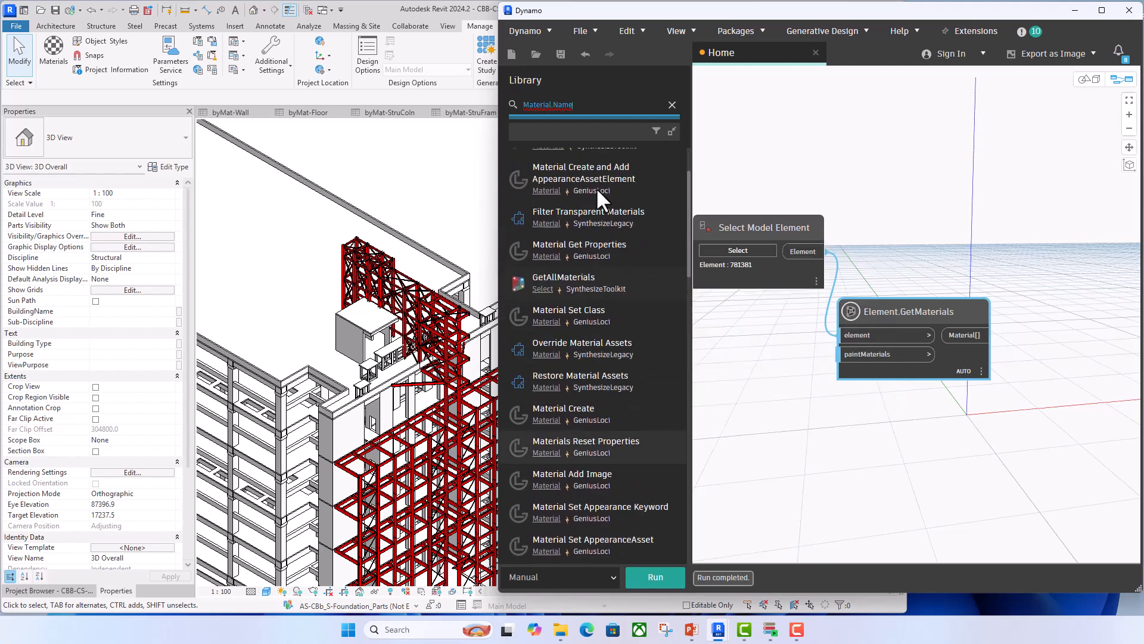
scroll(597, 189, "up", 1)
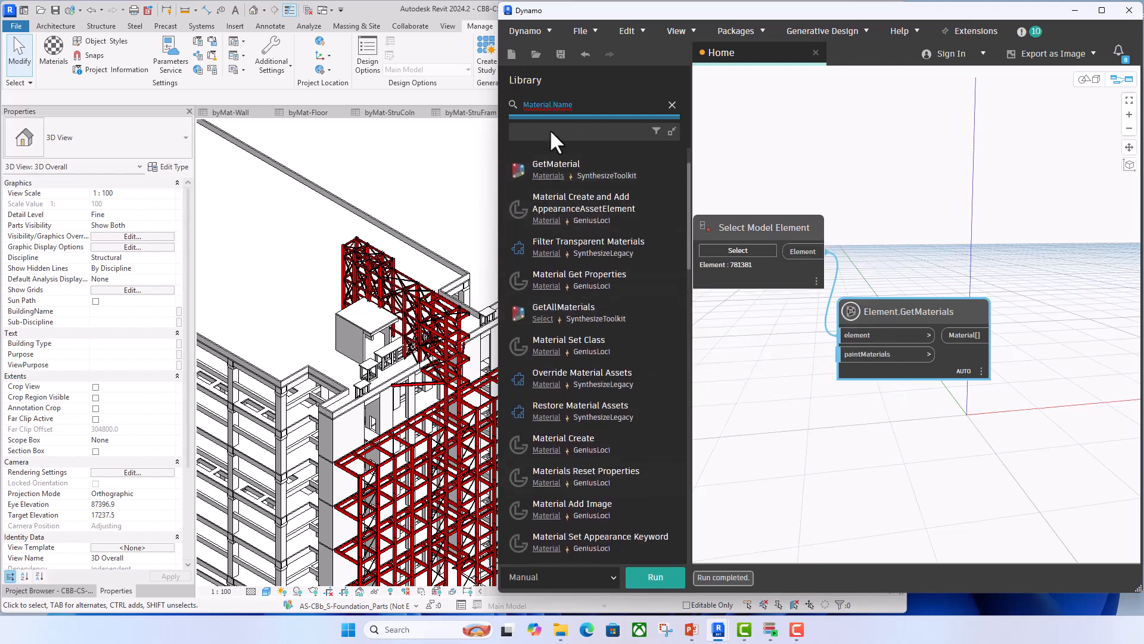
key("BackSpace")
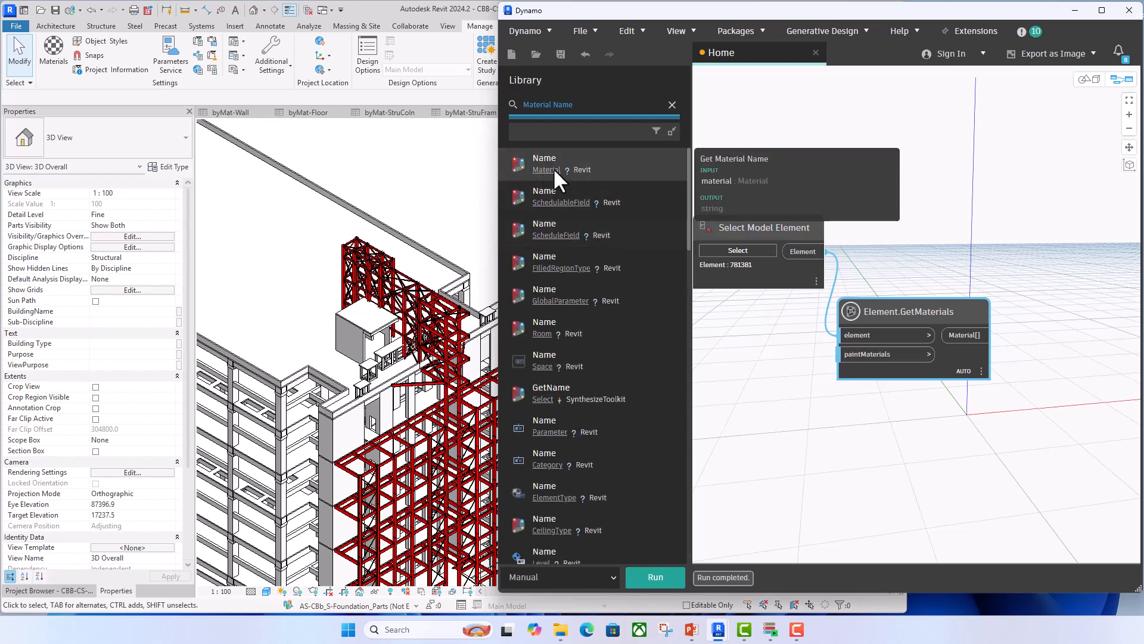
left_click(545, 155)
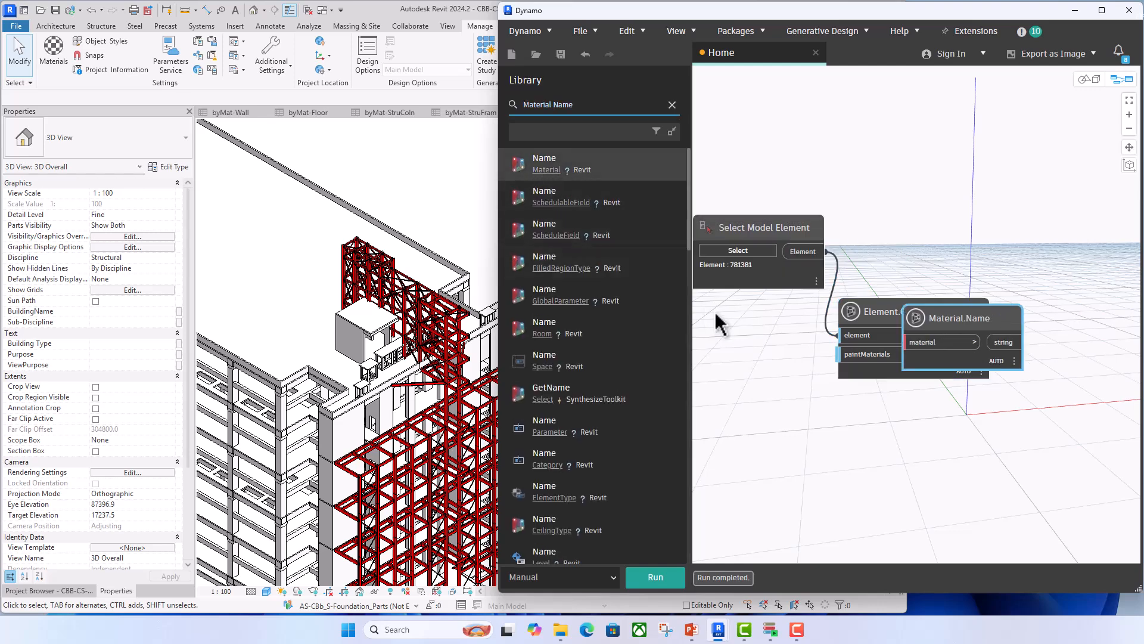
- Connect the Material[] output of Element.GetMaterials to Material.Name's material input and run the graph to preview the material names
left_click_drag(915, 309, 1009, 305)
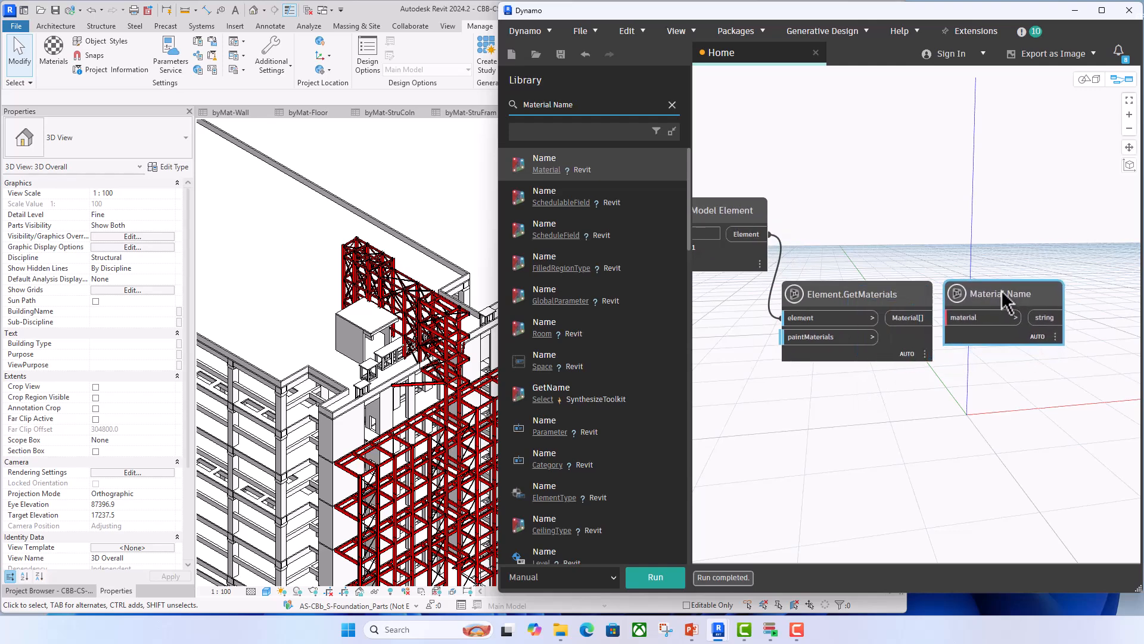
left_click_drag(935, 317, 978, 322)
left_click(649, 575)
mouse_move(1056, 355)
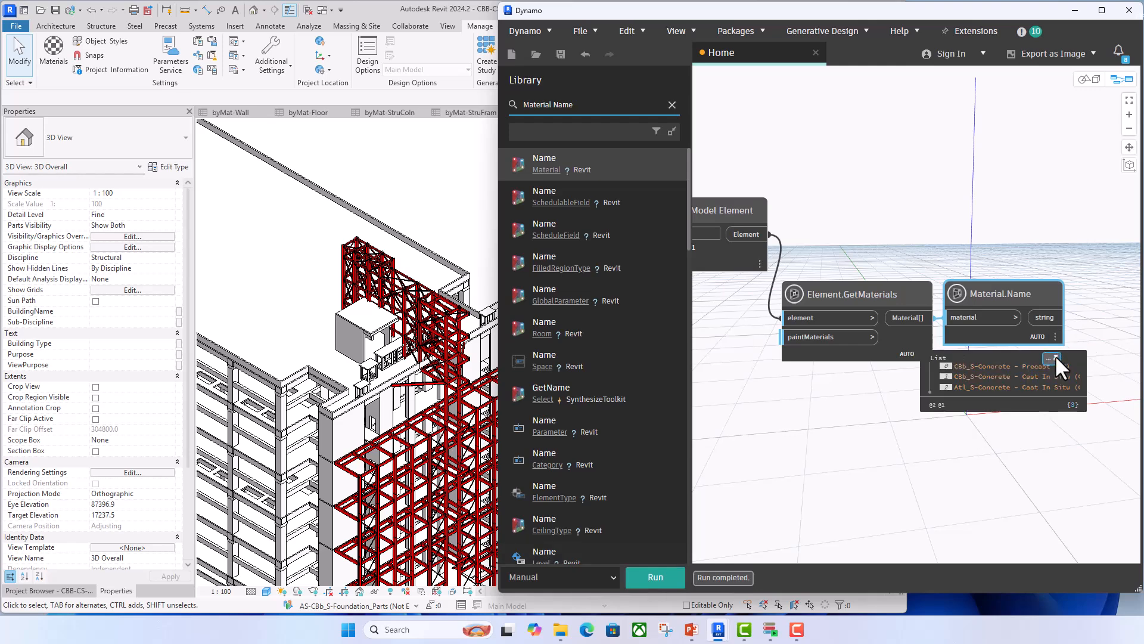
scroll(985, 443, "up", 2)
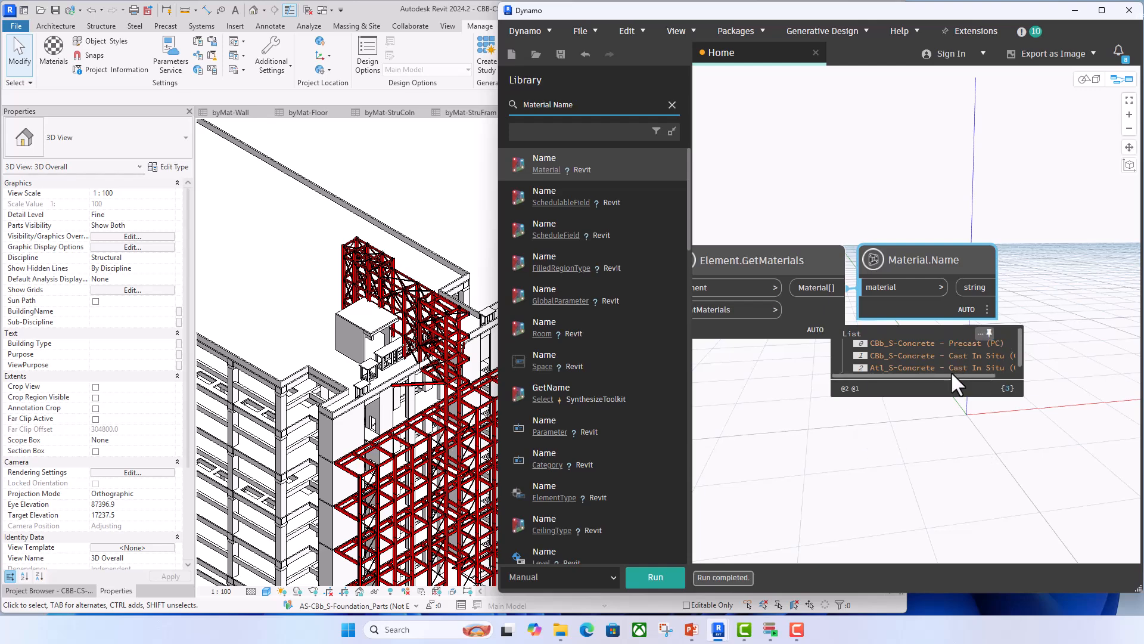
middle_click_drag(931, 418, 878, 415)
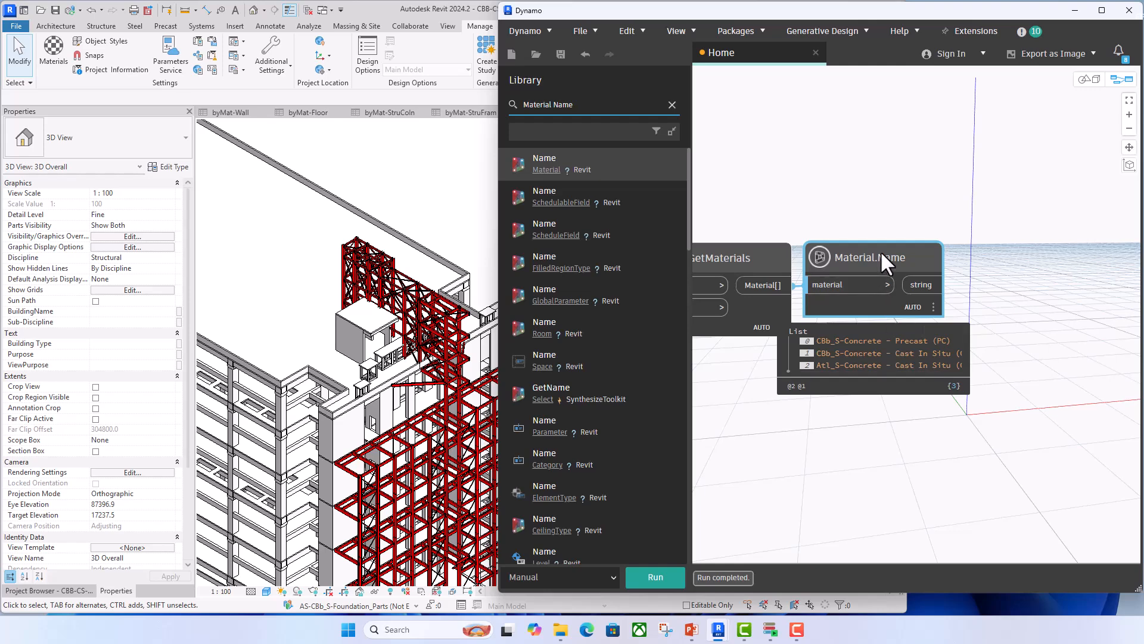
left_click_drag(881, 250, 957, 181)
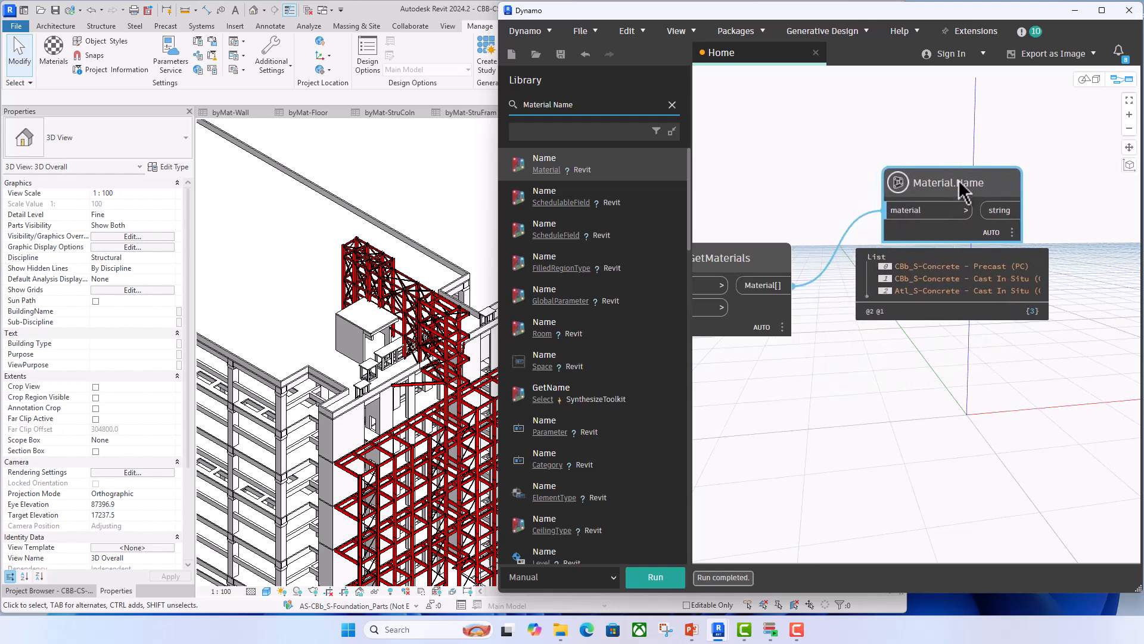
- Search the node library for Material Volume and look through the matches for a node that reads material volumes
left_click_drag(582, 110, 517, 110)
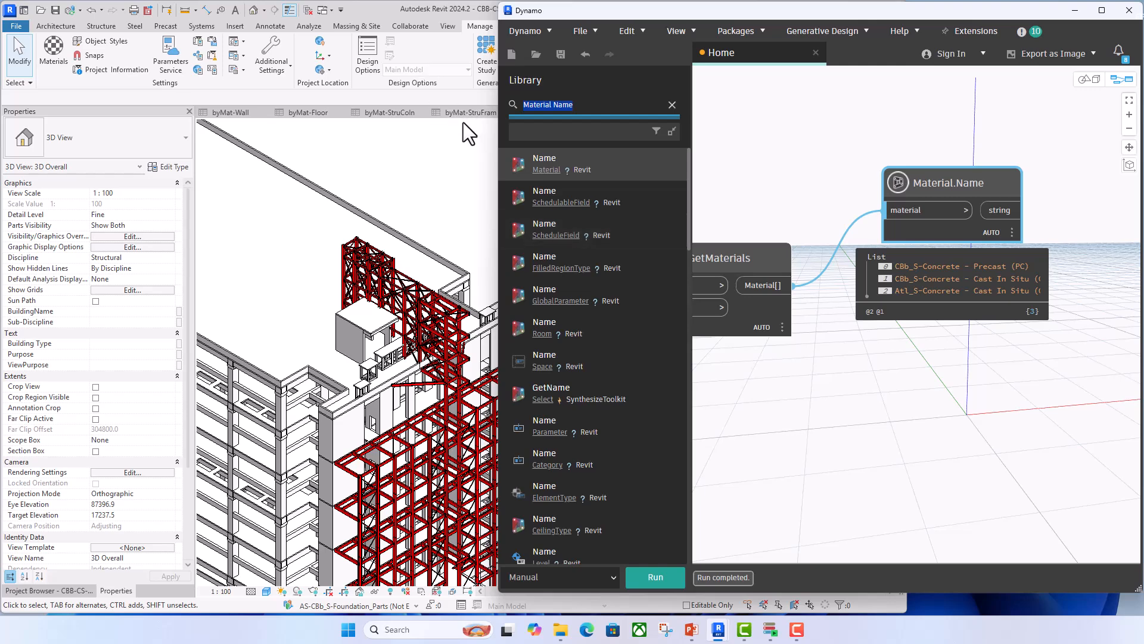
left_click(578, 104)
key("BackSpace")
type("Vol")
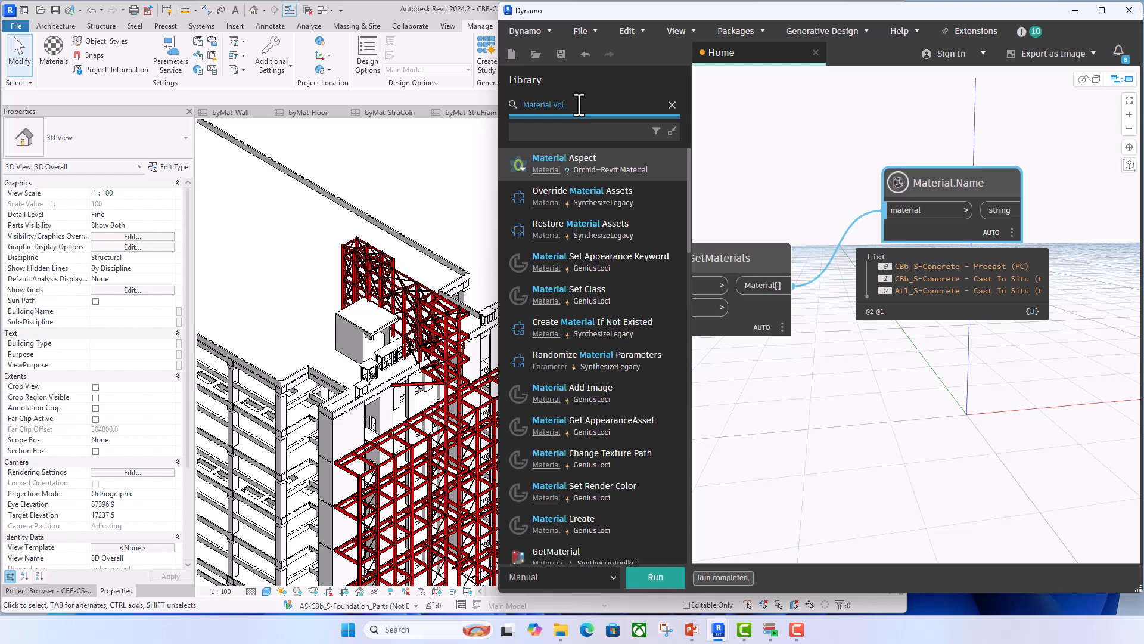
type("ume")
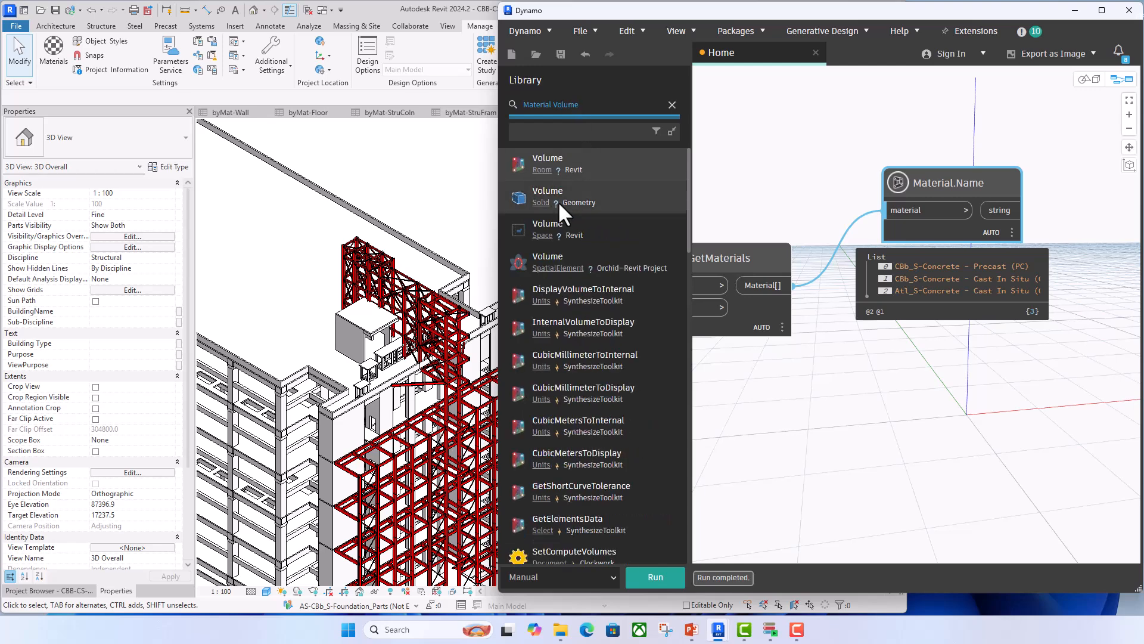
scroll(558, 288, "down", 3)
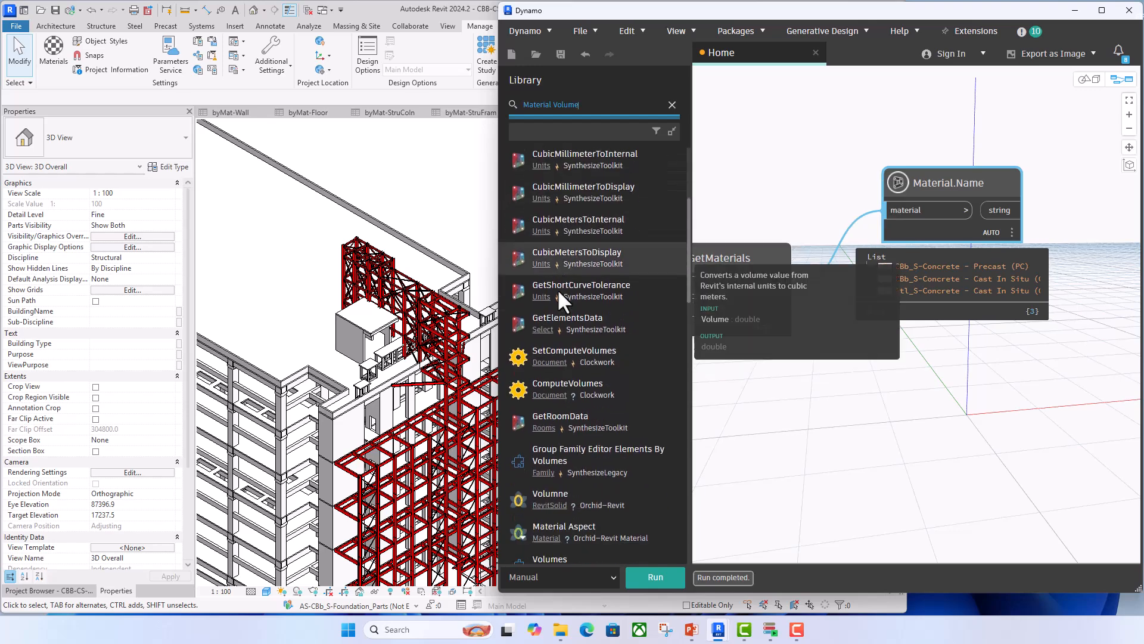
scroll(559, 292, "down", 5)
scroll(559, 292, "down", 4)
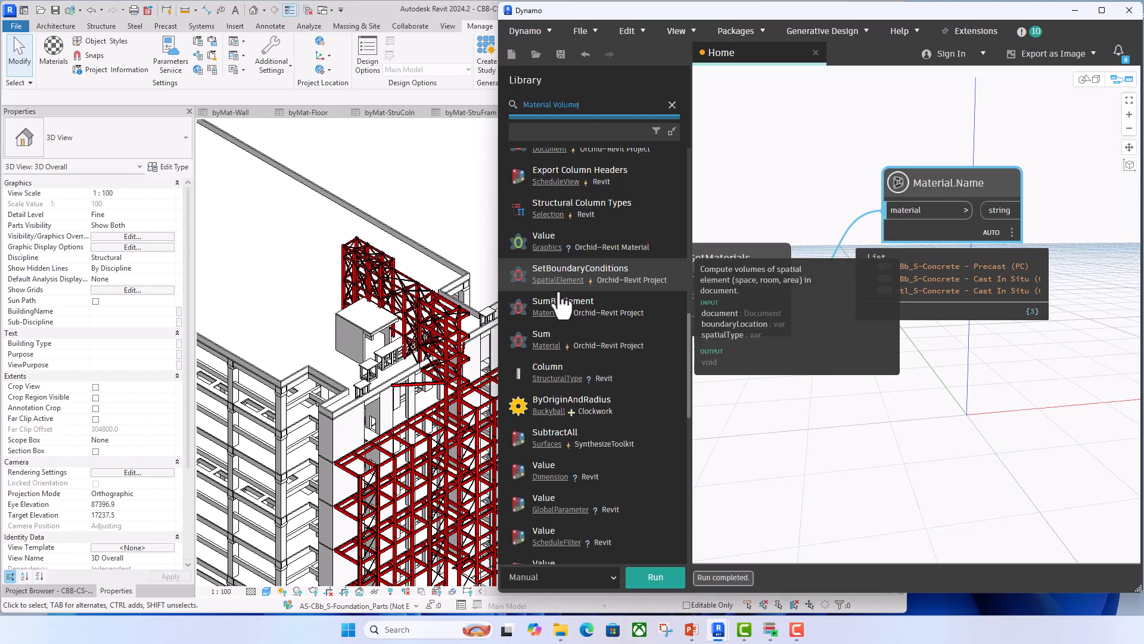
- Reposition the Material.Name node below and to the right of Element.GetMaterials
left_click(855, 396)
scroll(941, 363, "down", 3)
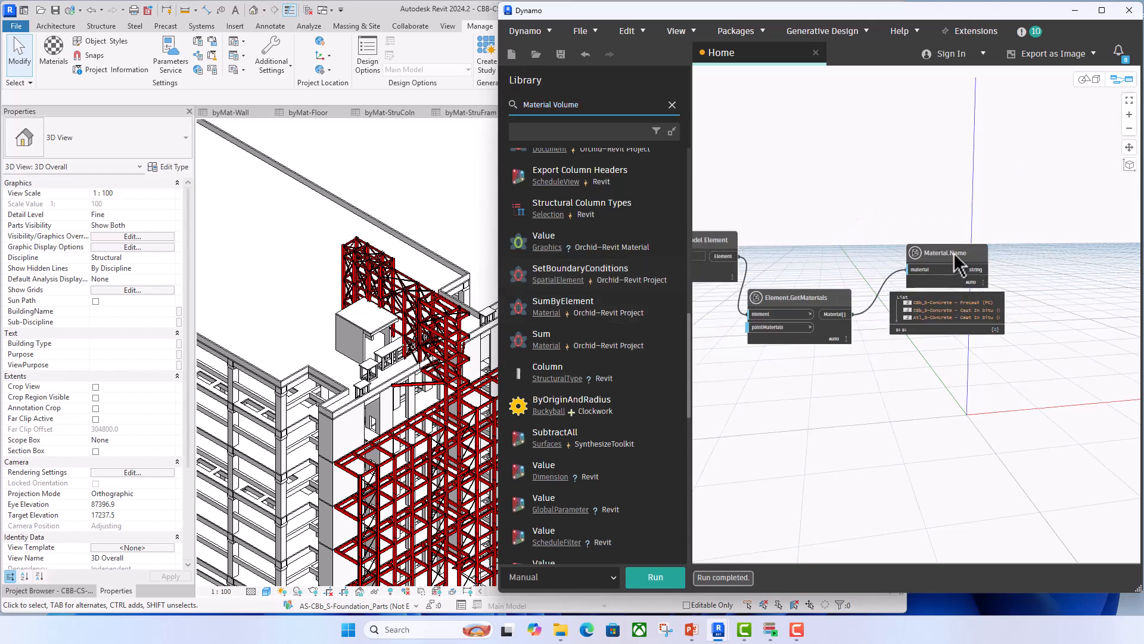
left_click_drag(953, 256, 921, 391)
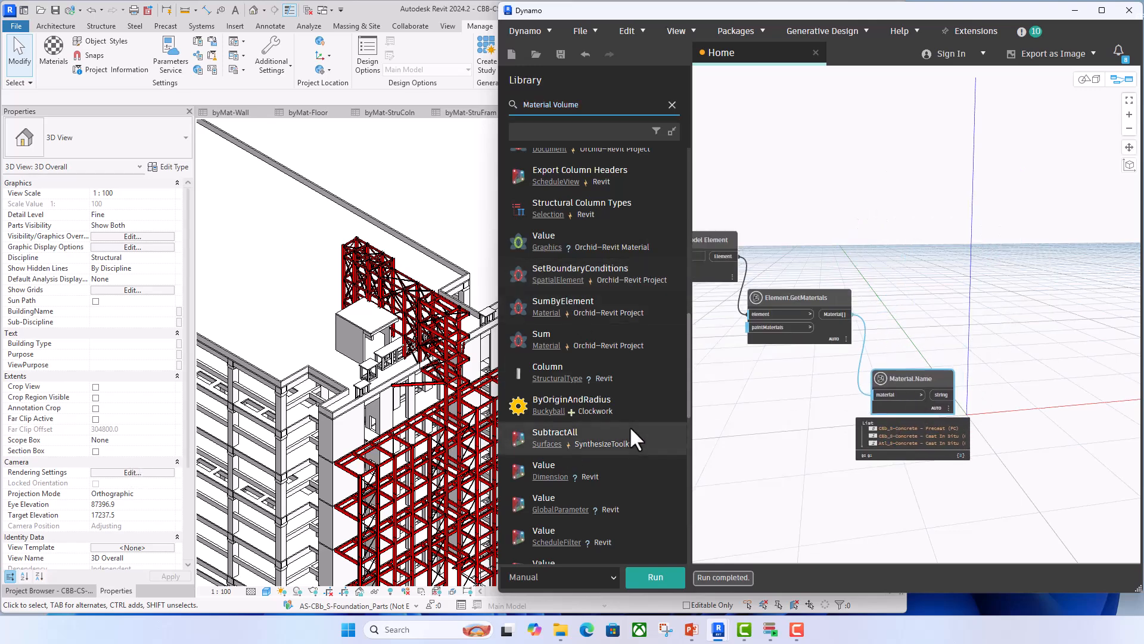
- Select the precast column in the 3D view and compare its type material parameters and geometry with the Material.Name list
left_click(233, 372)
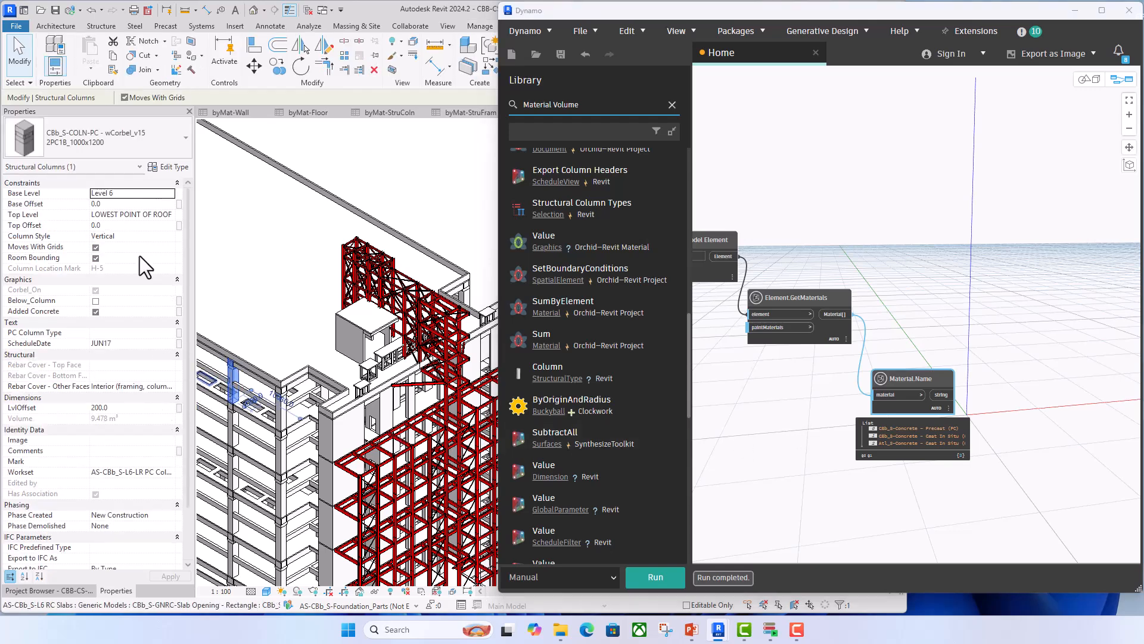
left_click(157, 164)
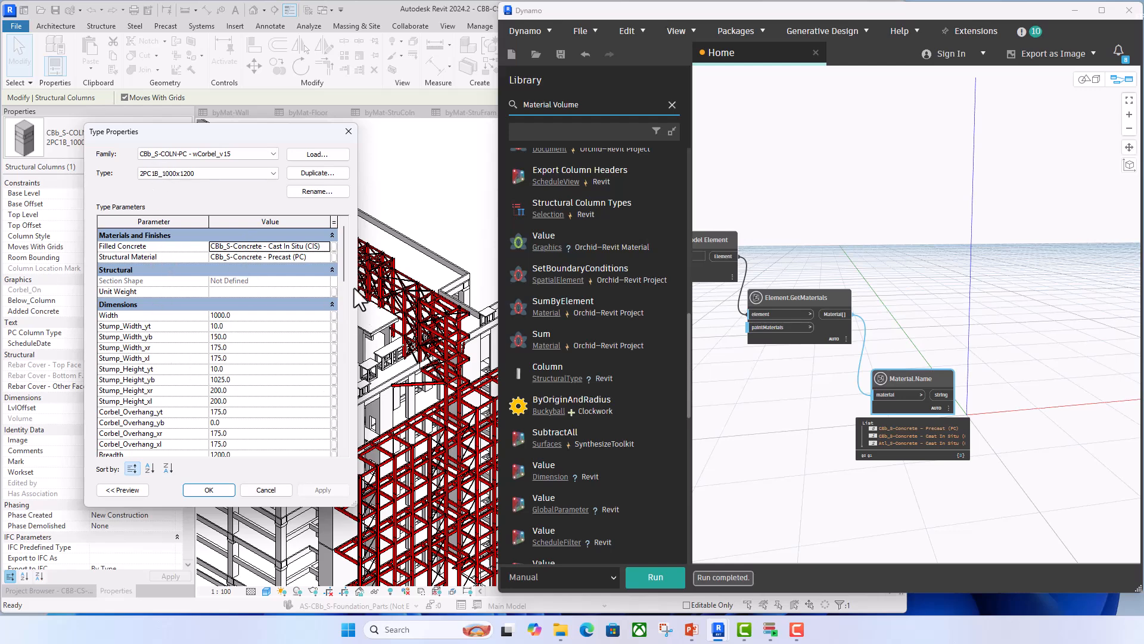
mouse_move(346, 257)
left_mouse_down()
mouse_move(351, 420)
mouse_move(350, 243)
left_mouse_up()
left_click(348, 131)
scroll(239, 394, "up", 5)
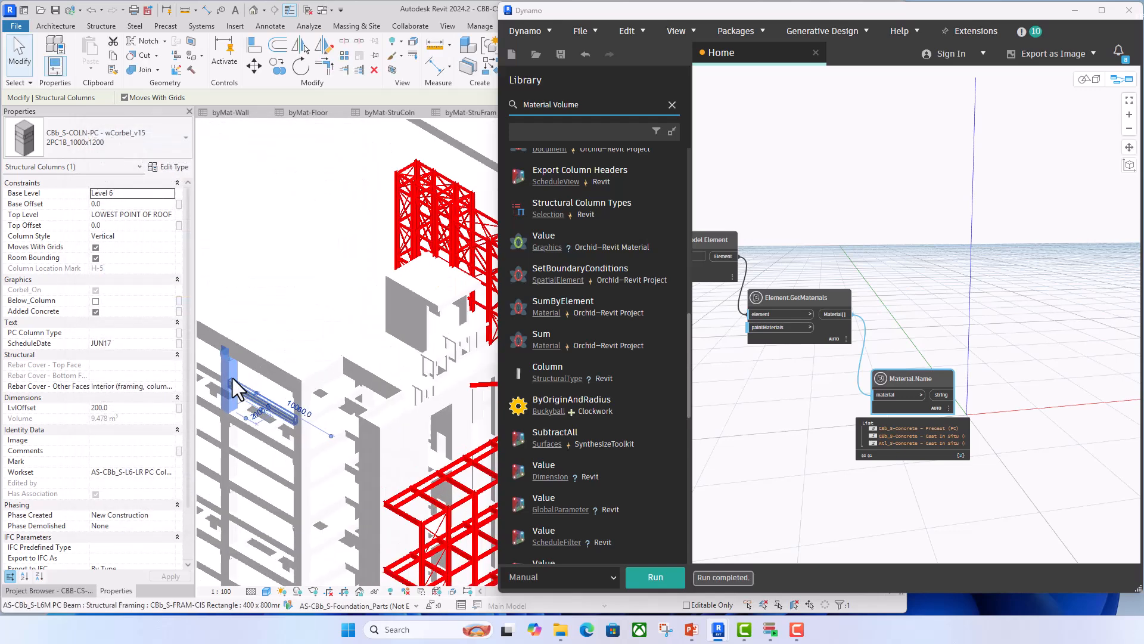
scroll(239, 393, "up", 5)
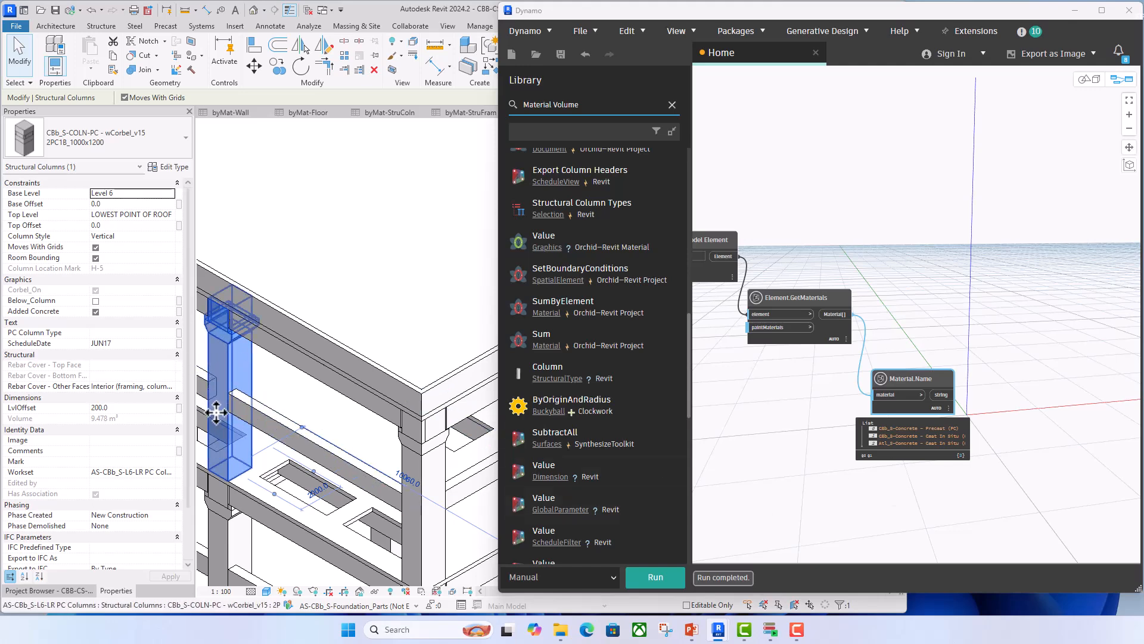
scroll(914, 491, "up", 2)
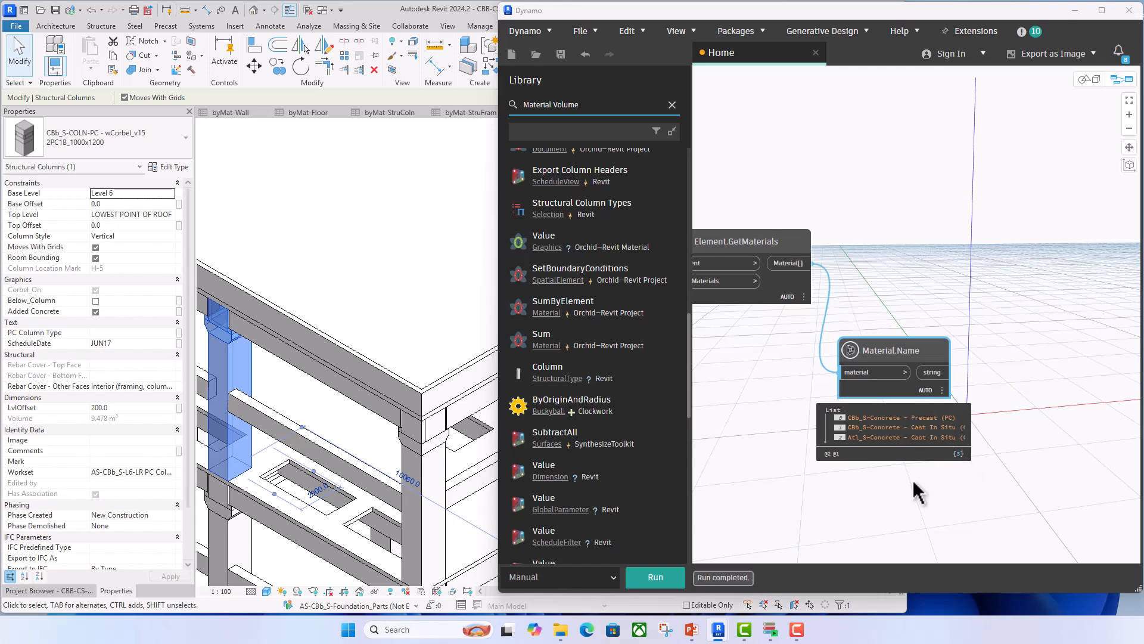
scroll(840, 464, "up", 1)
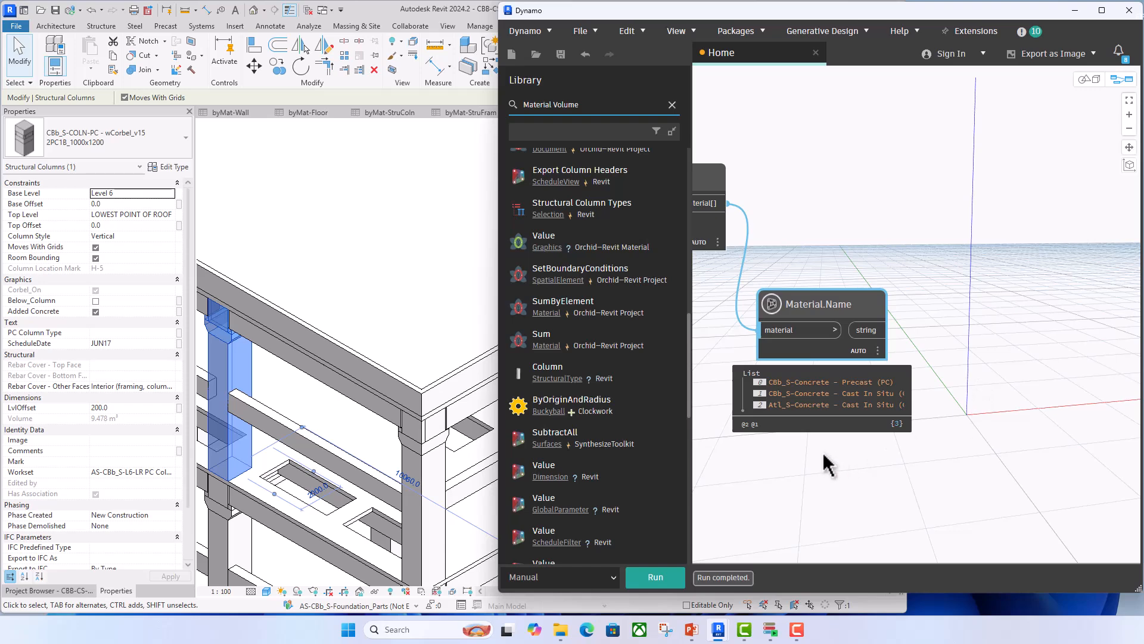
scroll(825, 463, "down", 2)
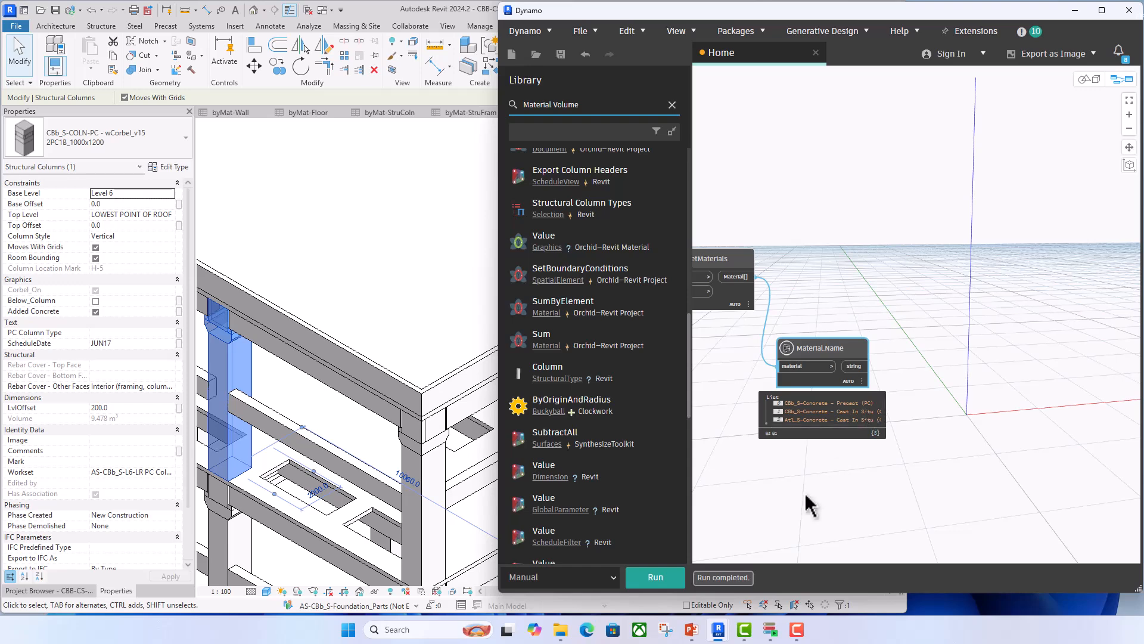
- Search the node library for setParameter, add Revit's Element.SetParameterByName node, and place it above and to the right of Material.Name
left_click(810, 310)
middle_click_drag(807, 302, 889, 324)
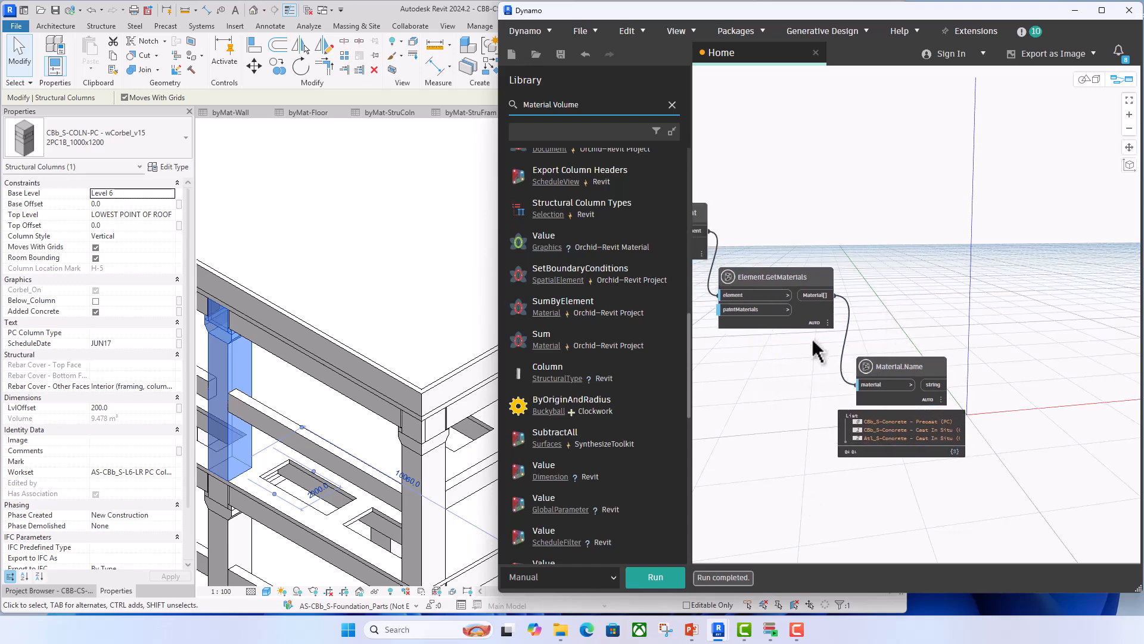
scroll(820, 347, "down", 2)
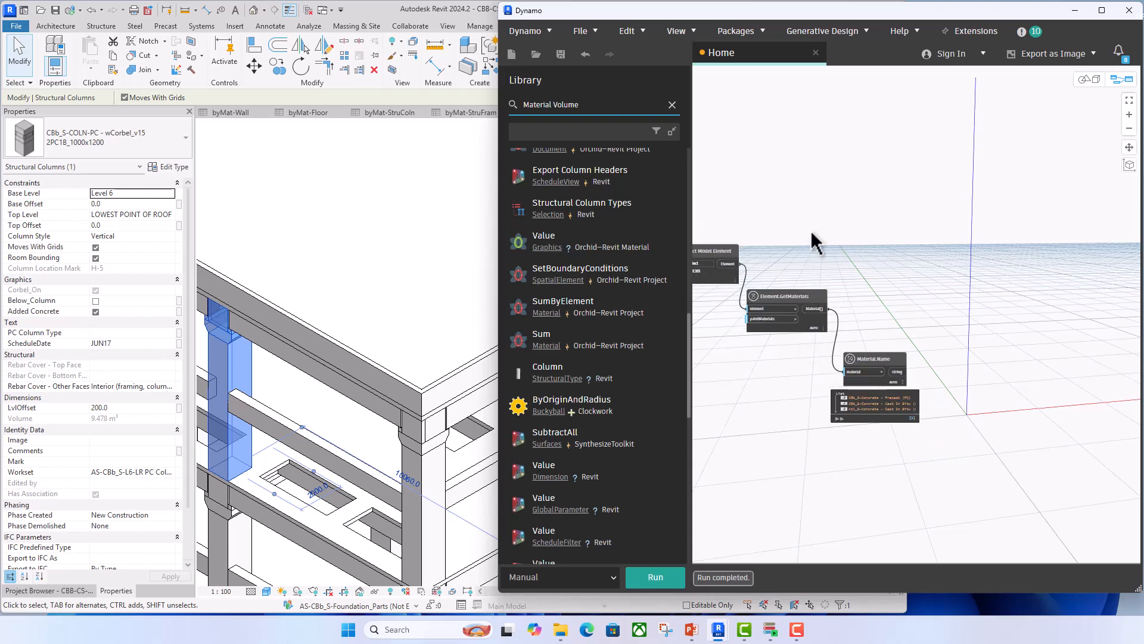
left_click_drag(590, 105, 473, 109)
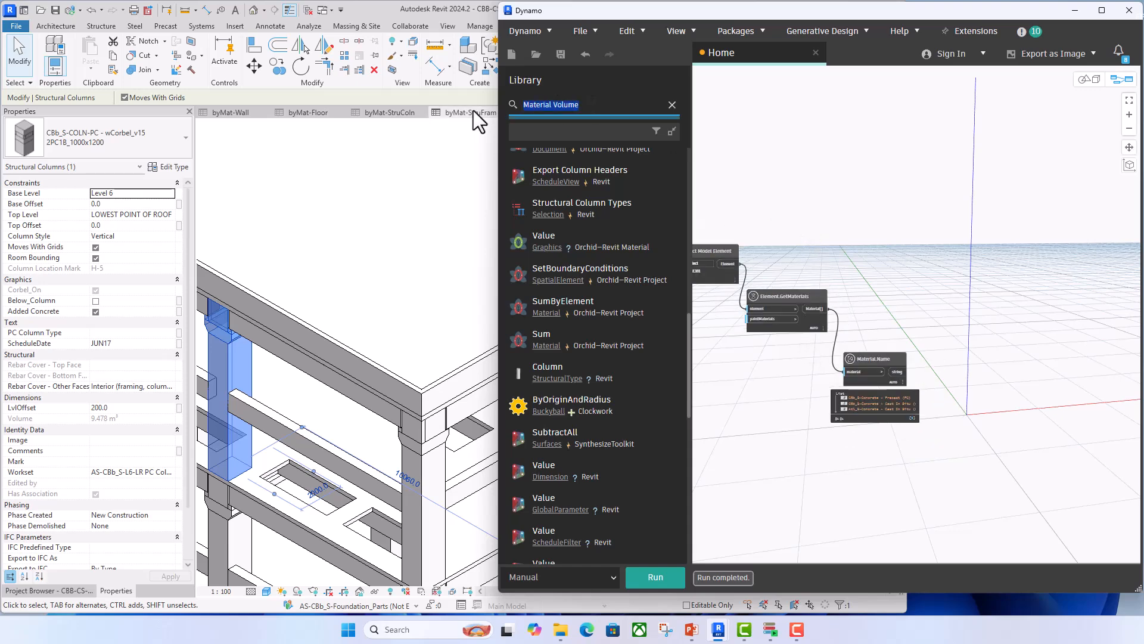
type("set")
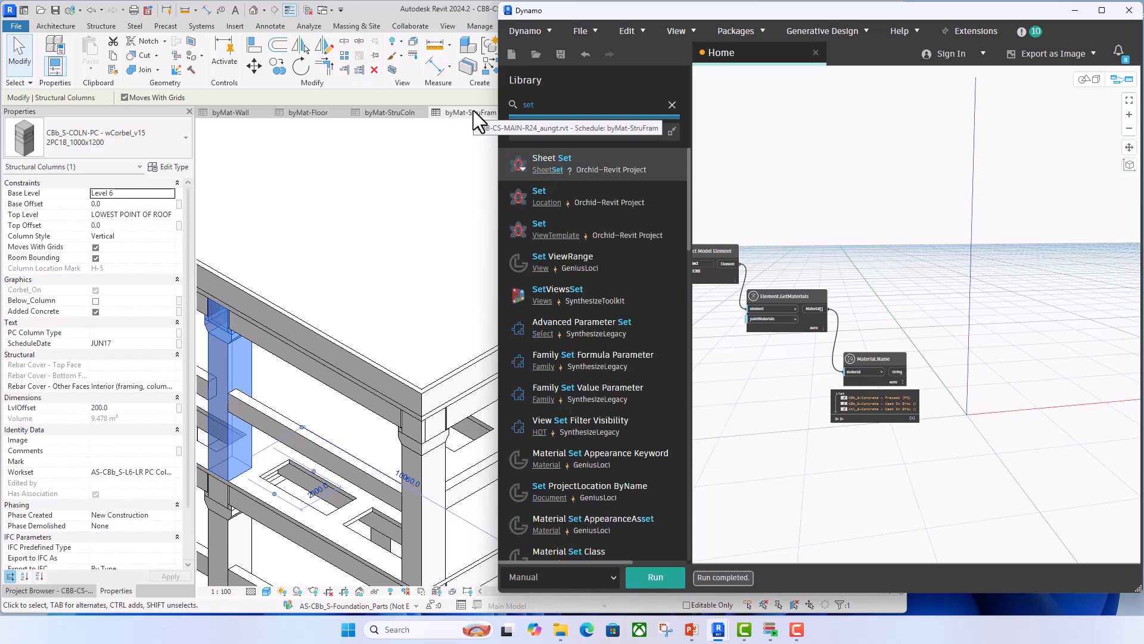
type("Paramet")
type("et")
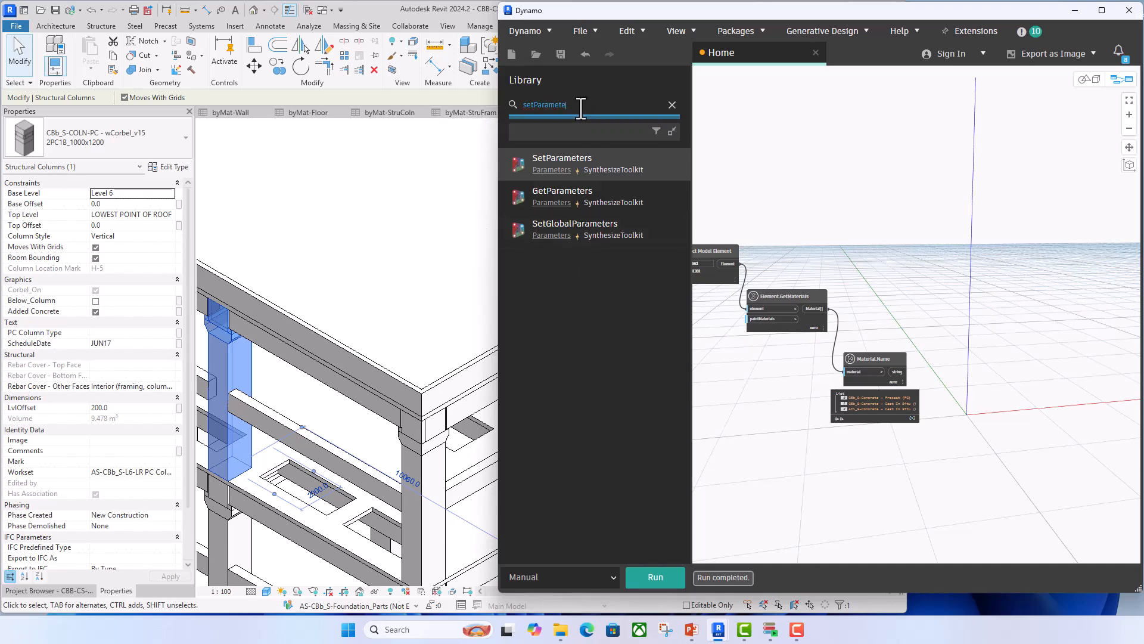
type("r")
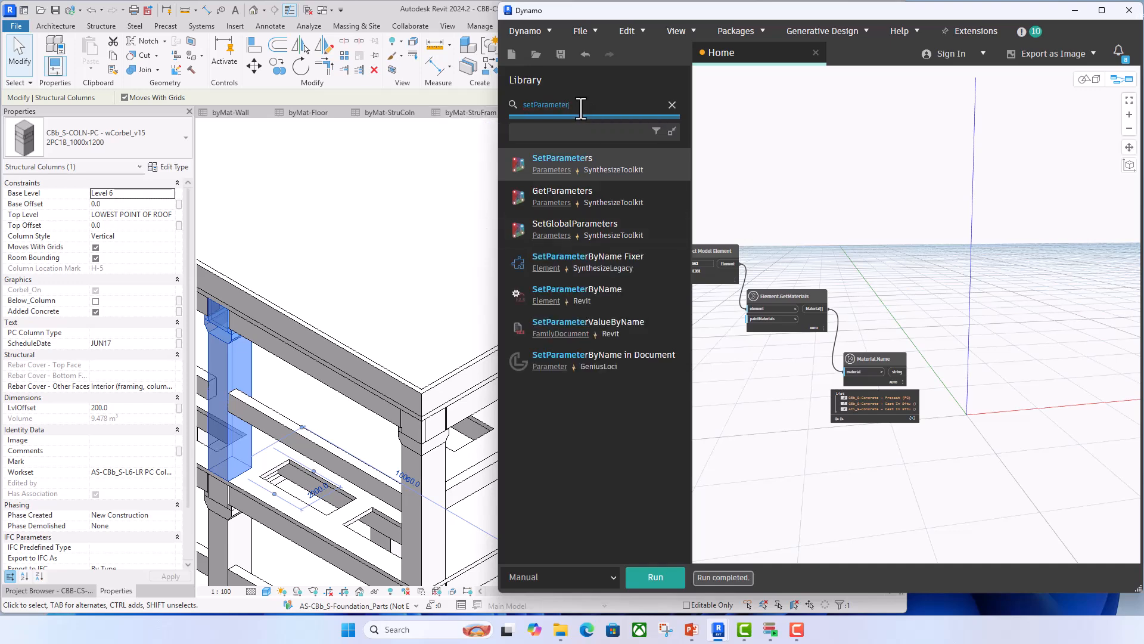
left_click(601, 291)
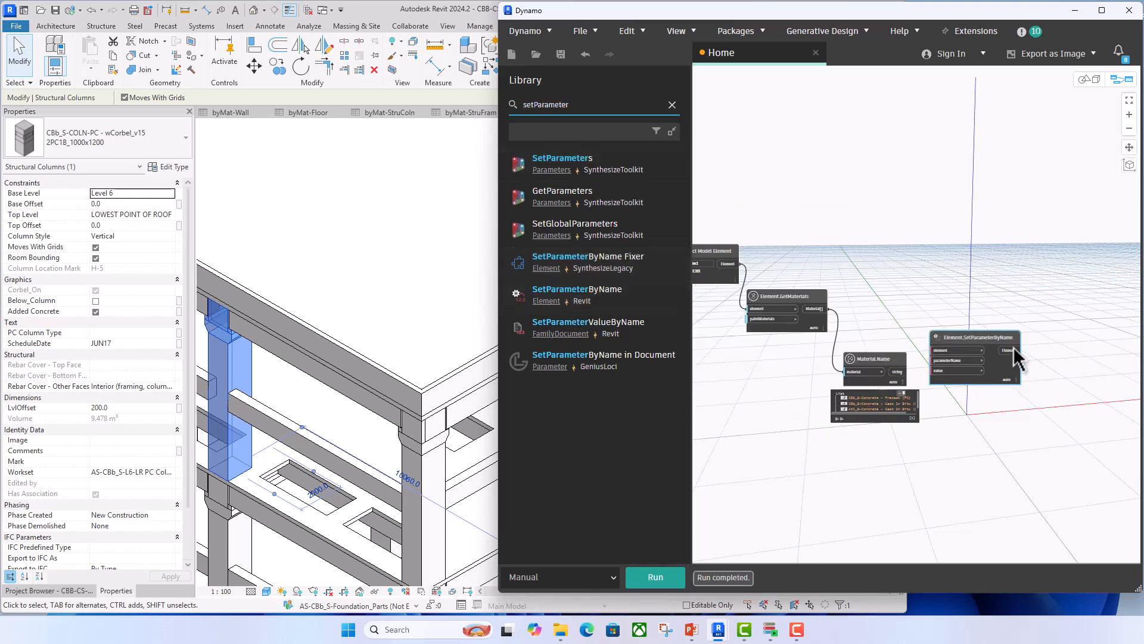
left_click_drag(995, 343, 1016, 261)
scroll(894, 325, "up", 3)
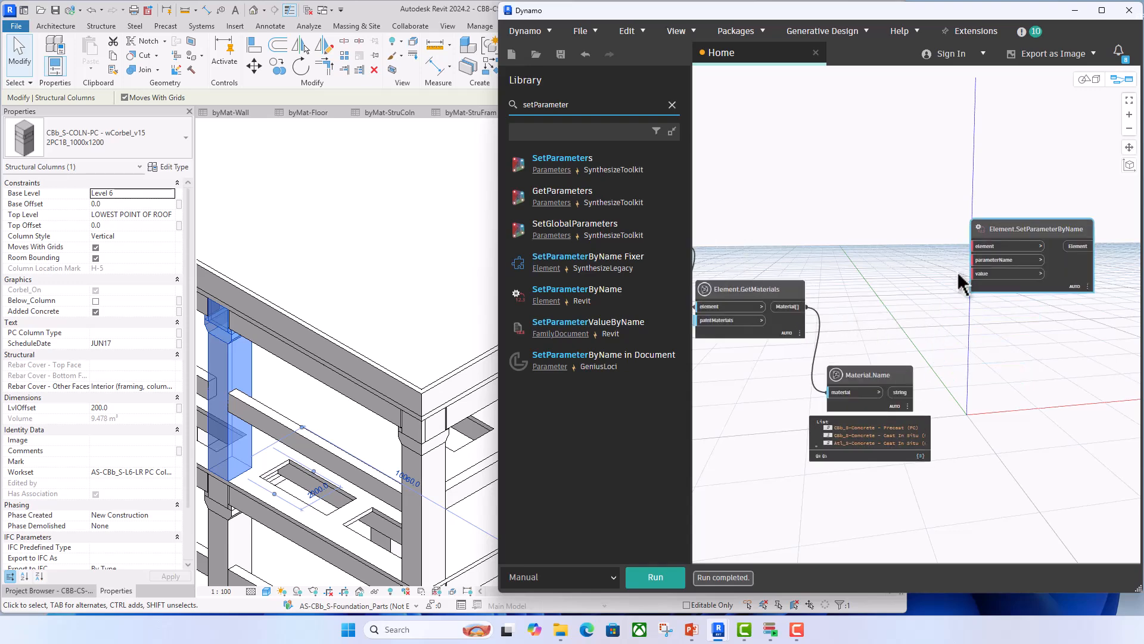
- Check the material parameter names in the selected precast column's type properties, and deselect the column
left_click(169, 166)
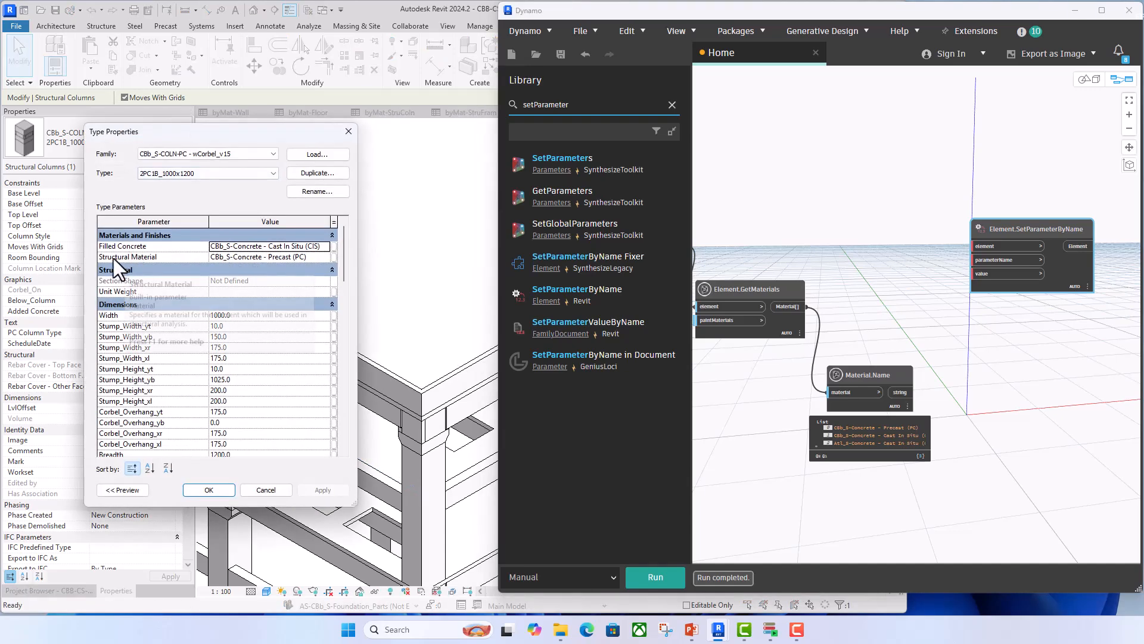
left_click(349, 131)
left_click(298, 385)
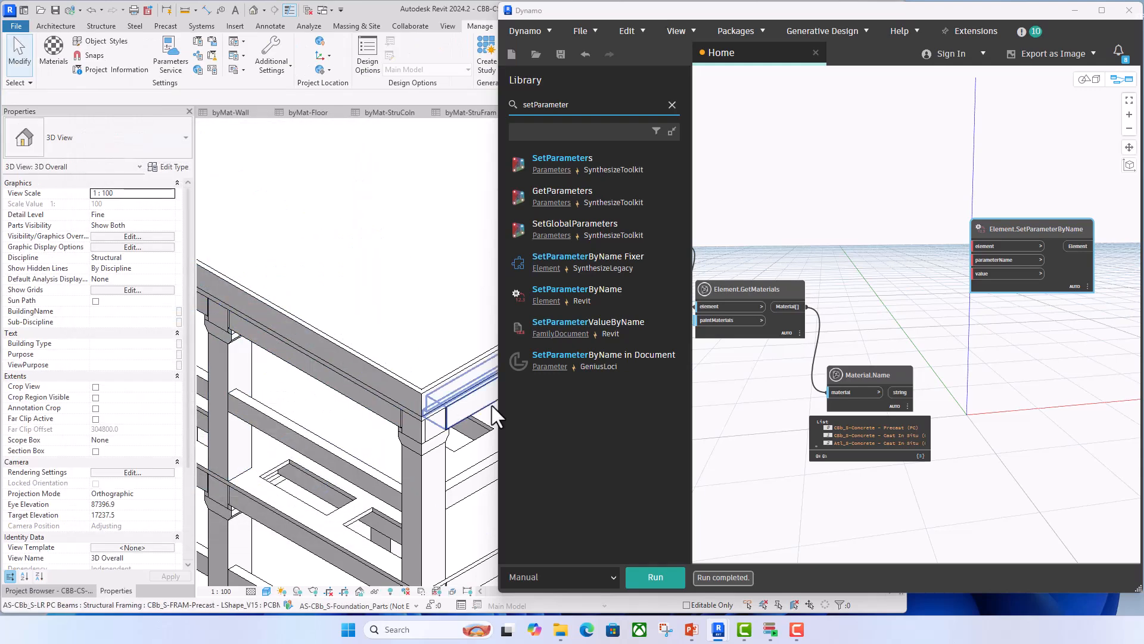
- Add a code block above Material.Name containing "Structural Material" and "Filled Concrete" on separate lines
double_click(876, 285)
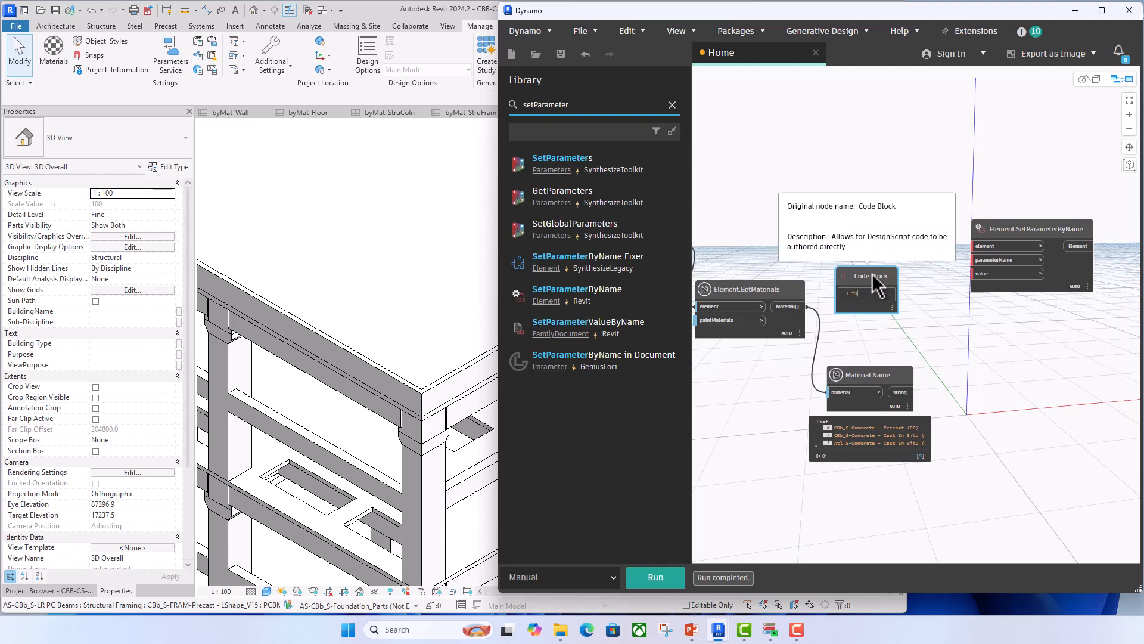
type("\"Structural Mate")
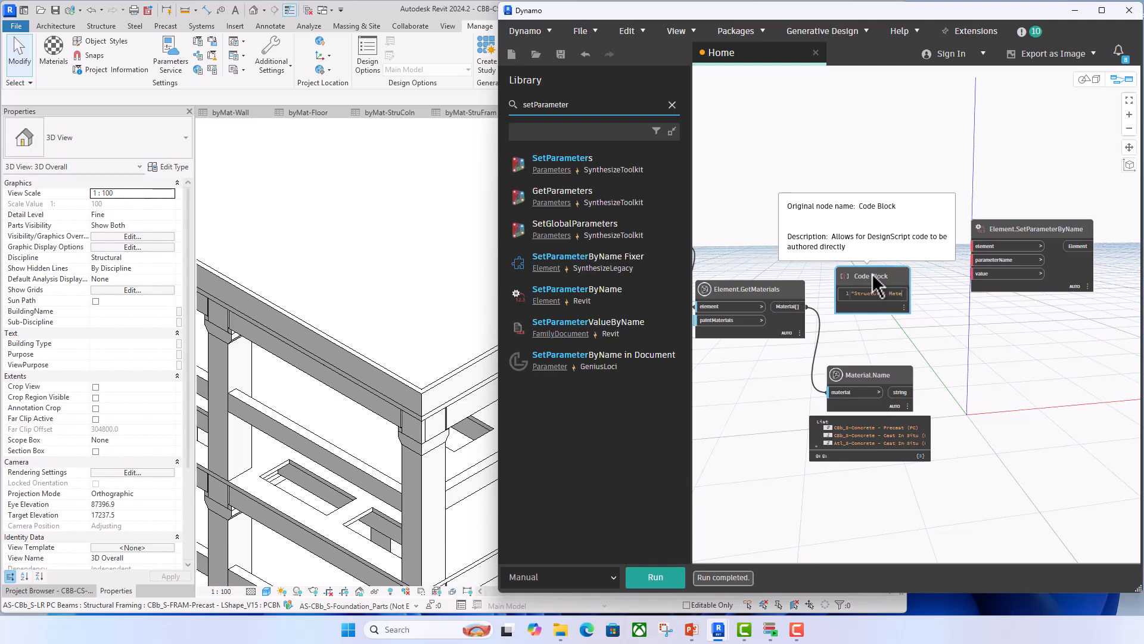
type("rial\"")
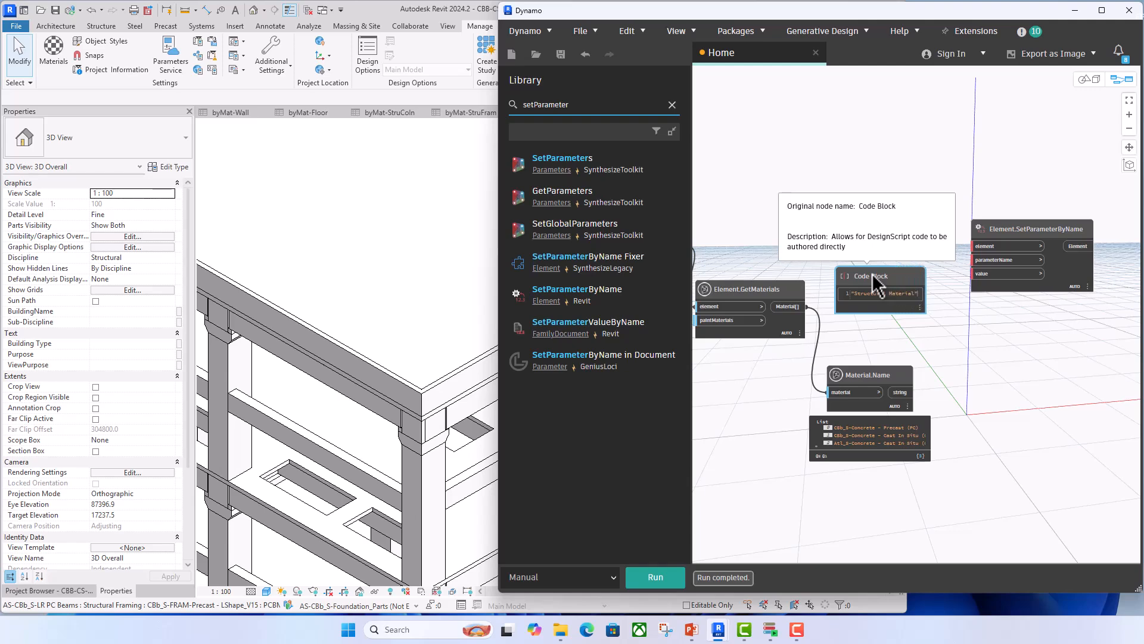
key("Return")
type("\"Filled")
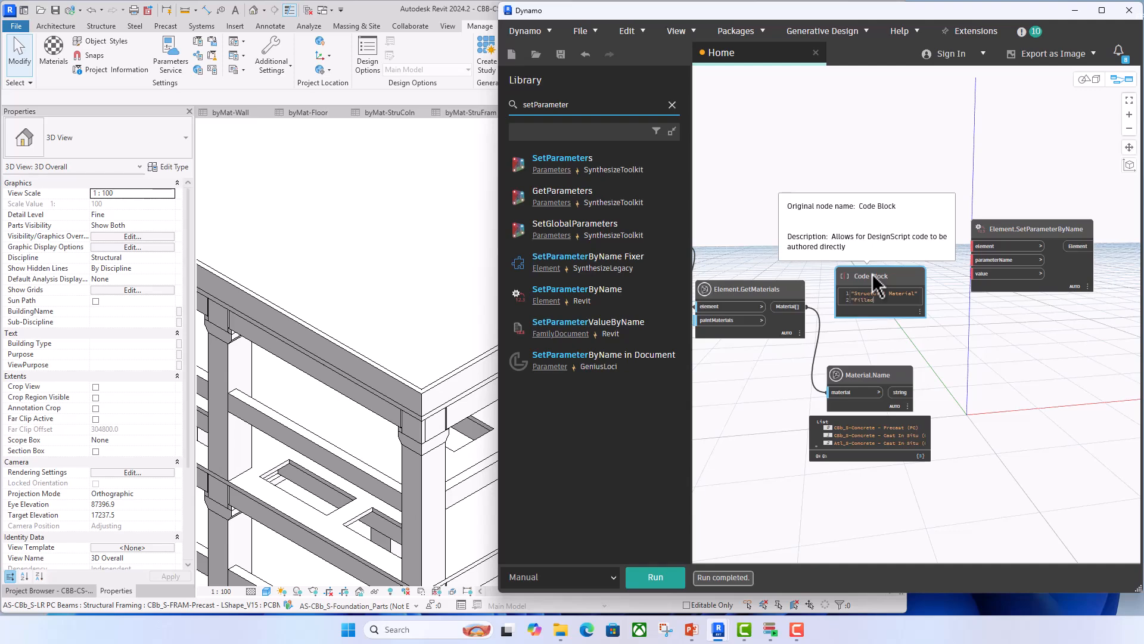
type(" Concrete\";")
left_click(1012, 343)
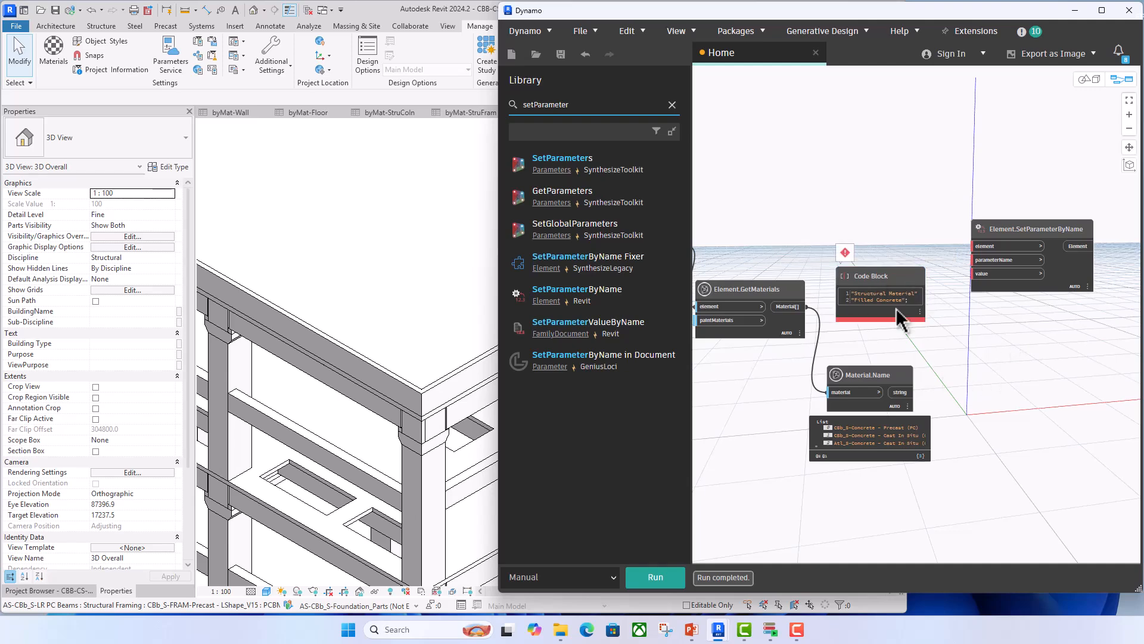
- Terminate the "Structural Material" line of the code block with a semicolon
scroll(897, 309, "up", 3)
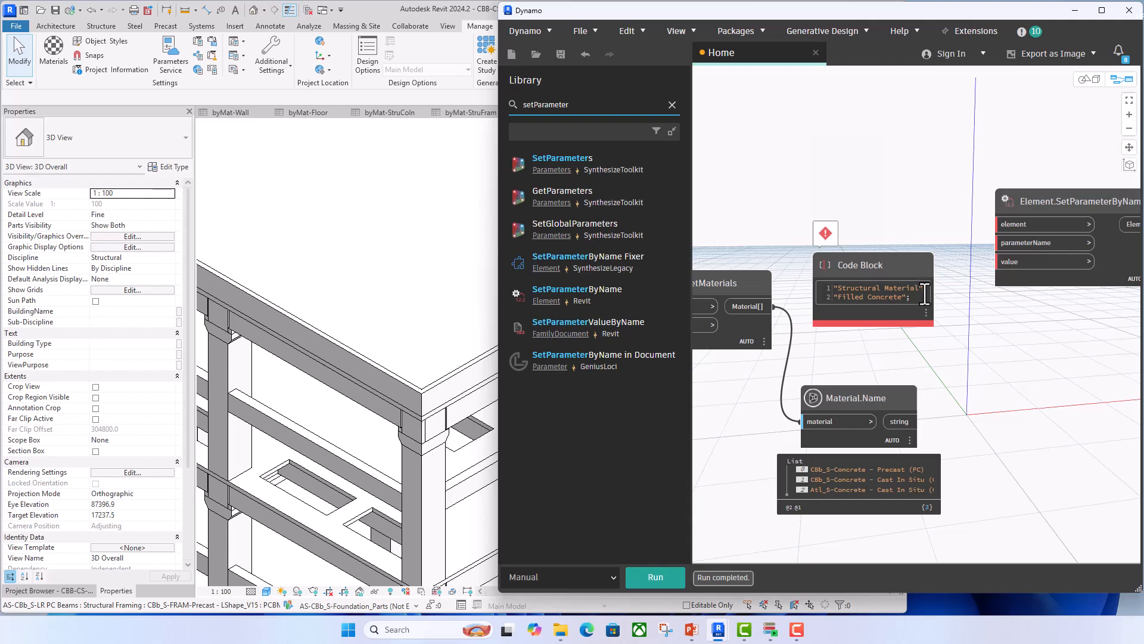
left_click(924, 290)
type(";")
left_click(1001, 304)
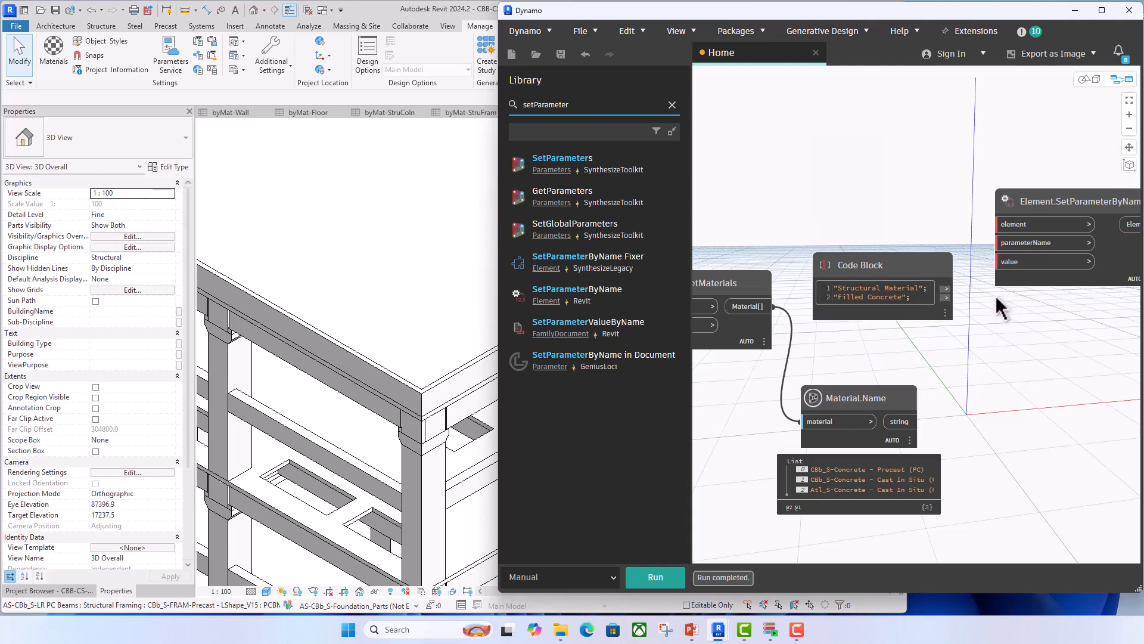
- Connect the "Structural Material" output to parameterName and the selected model element to element on Element.SetParameterByName, keeping the code block above the wires
left_click_drag(946, 289, 997, 243)
scroll(970, 338, "down", 2)
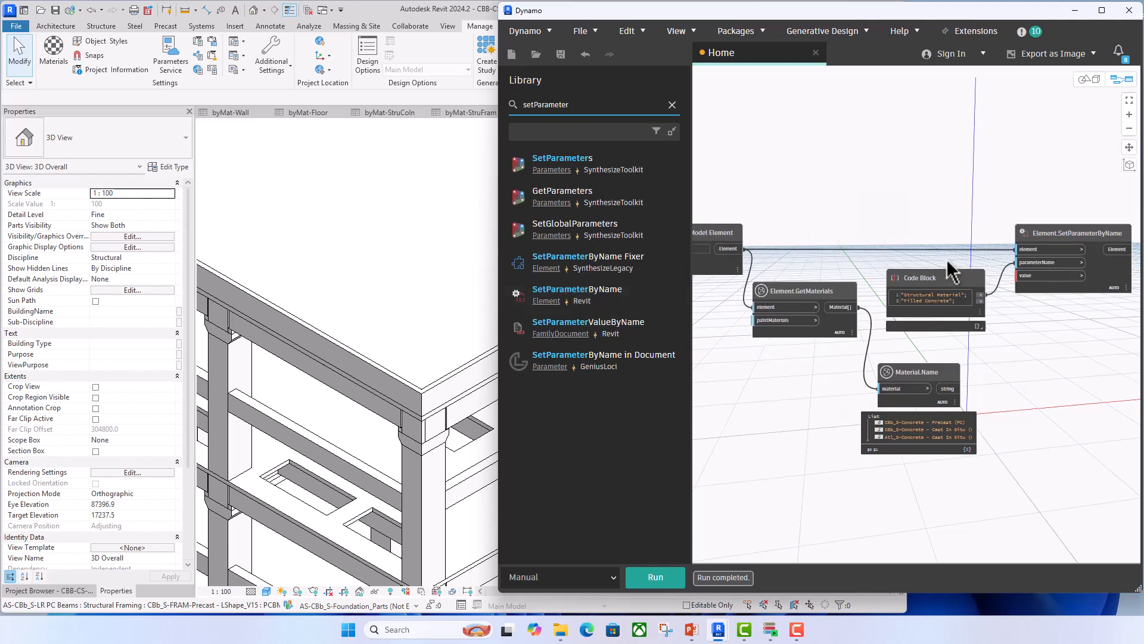
left_click_drag(948, 276, 951, 173)
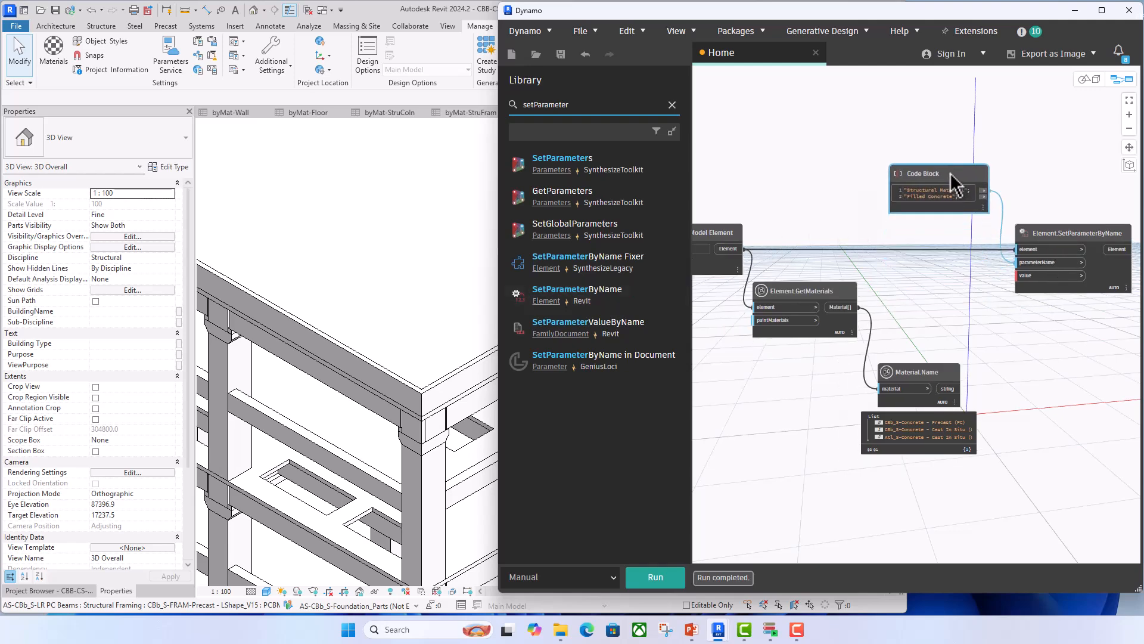
middle_click_drag(941, 274, 930, 259)
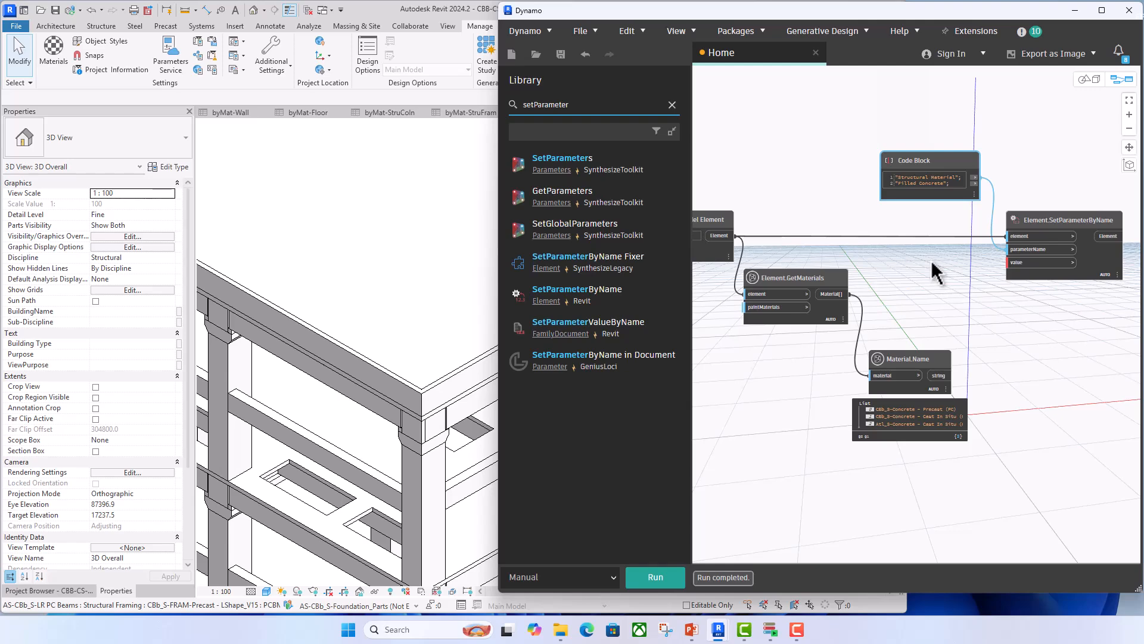
- Search the node library for Material.ByName and add Revit's ByName material node to the graph
left_click(584, 105)
type("Ma")
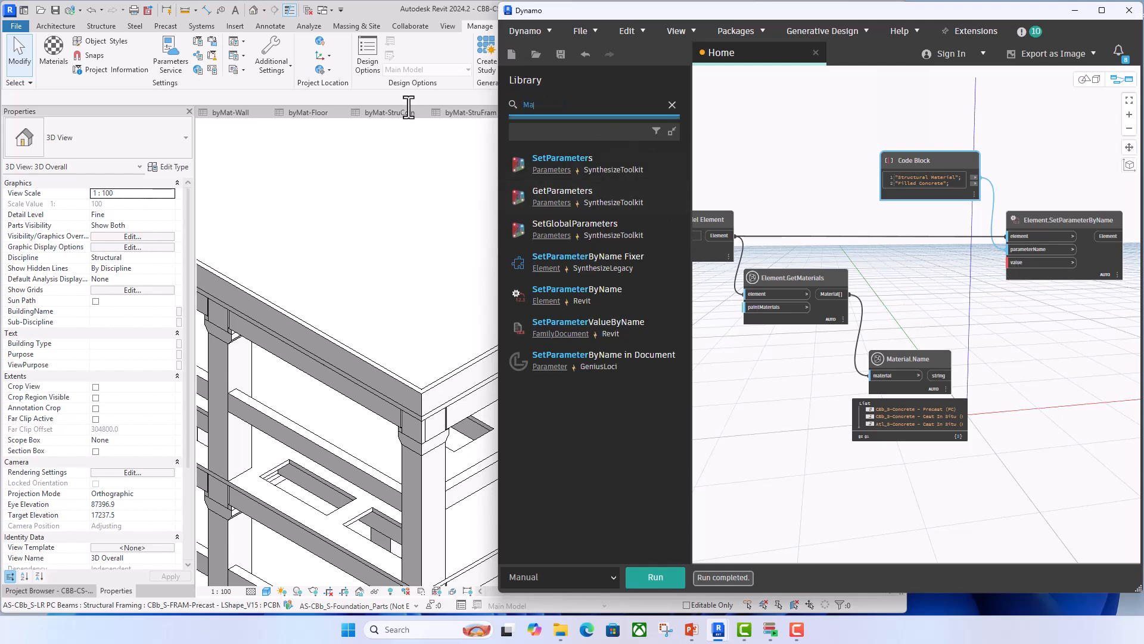
type("terial")
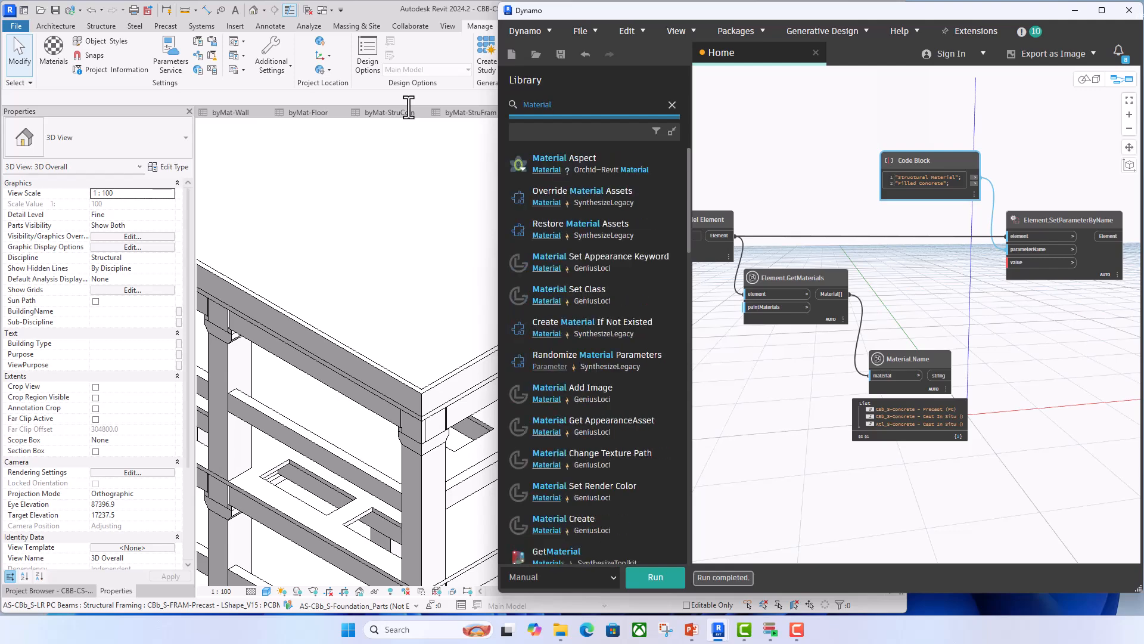
type(".B")
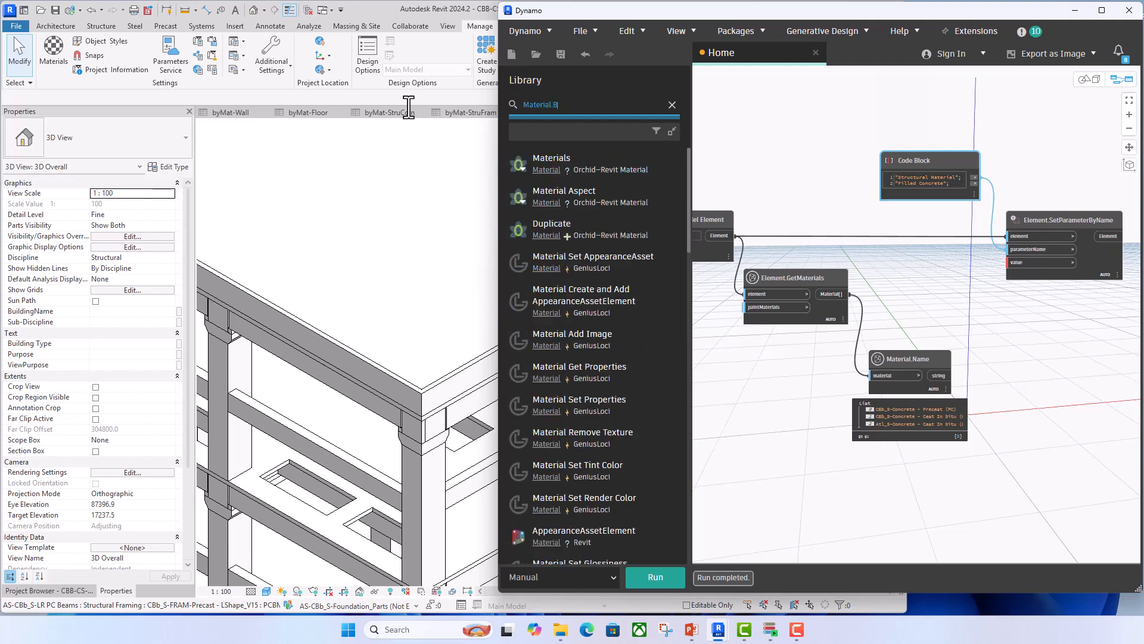
type("y")
type("Name")
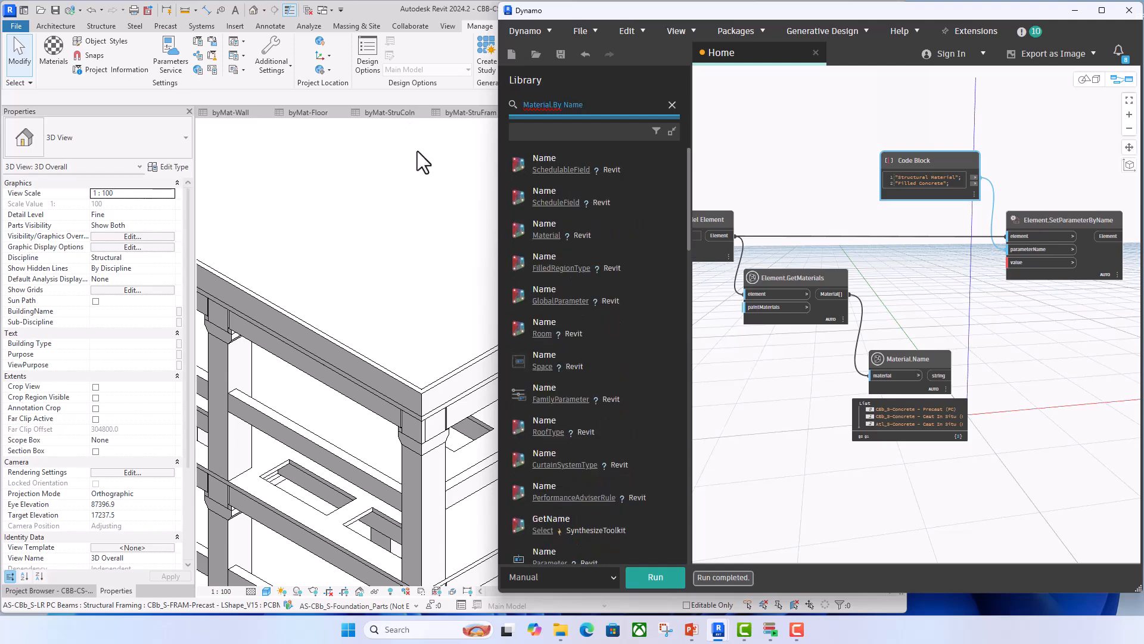
scroll(572, 479, "down", 1)
scroll(573, 480, "down", 5)
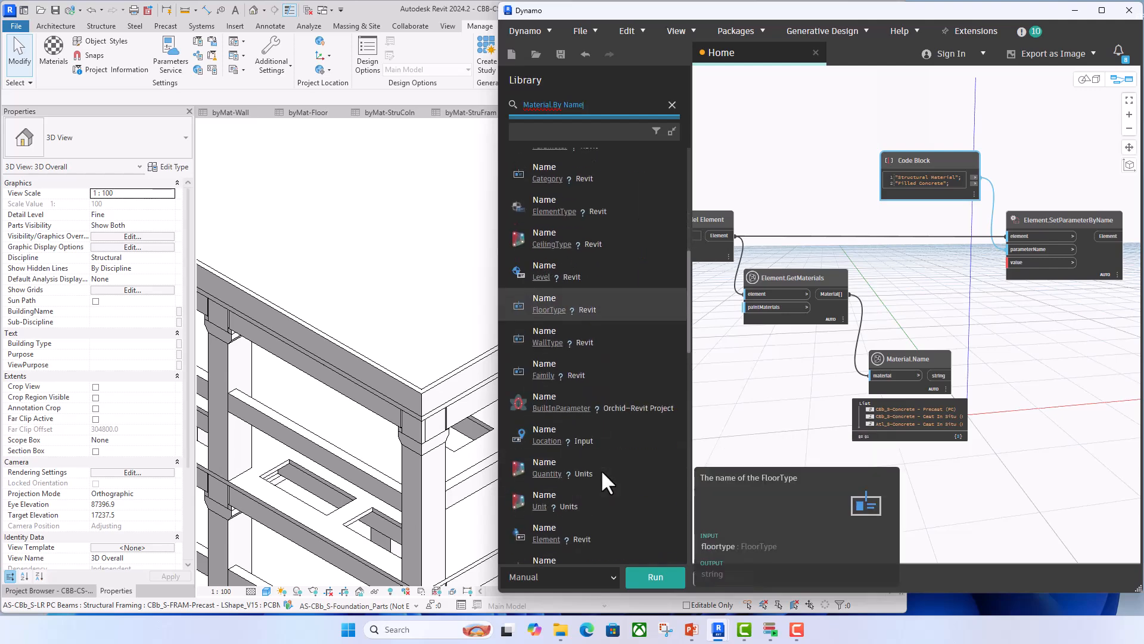
scroll(600, 429, "up", 5)
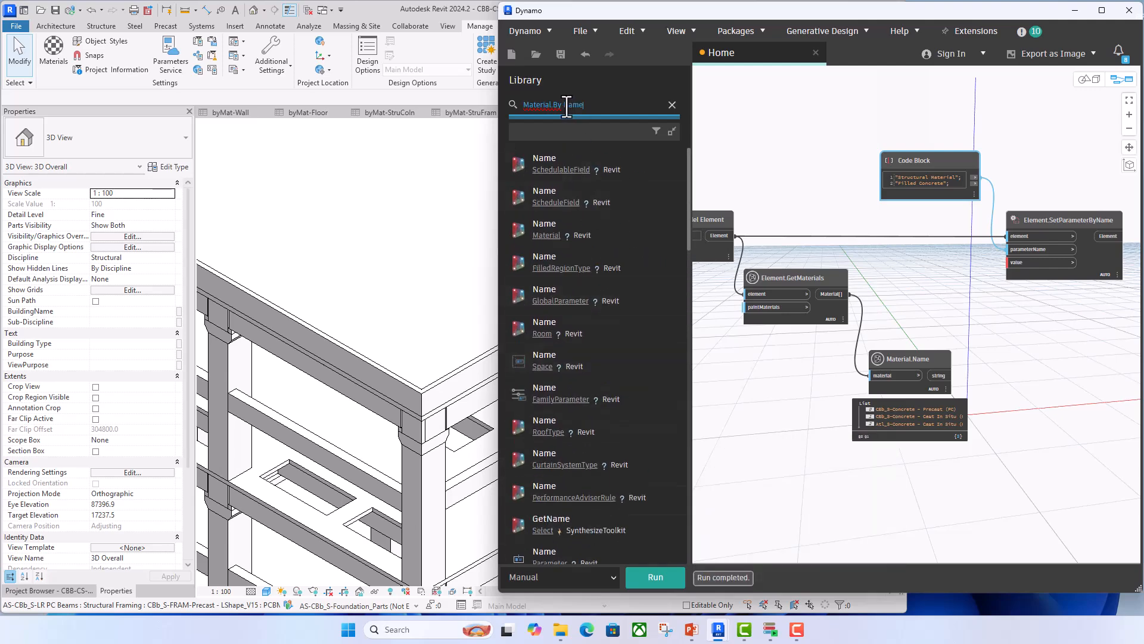
key("BackSpace")
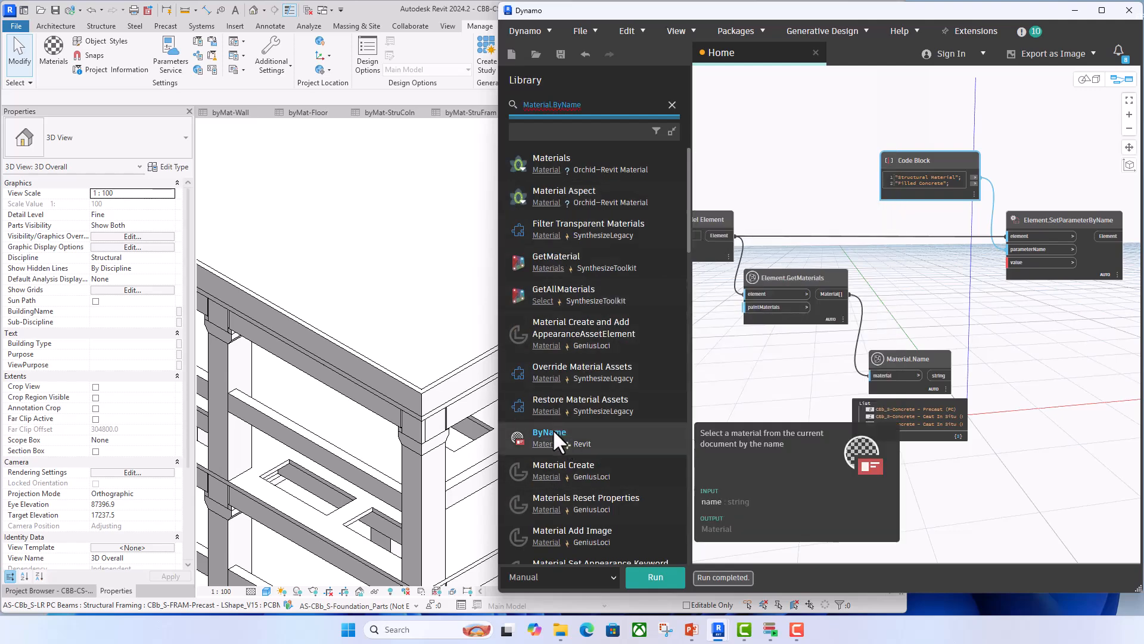
left_click(552, 434)
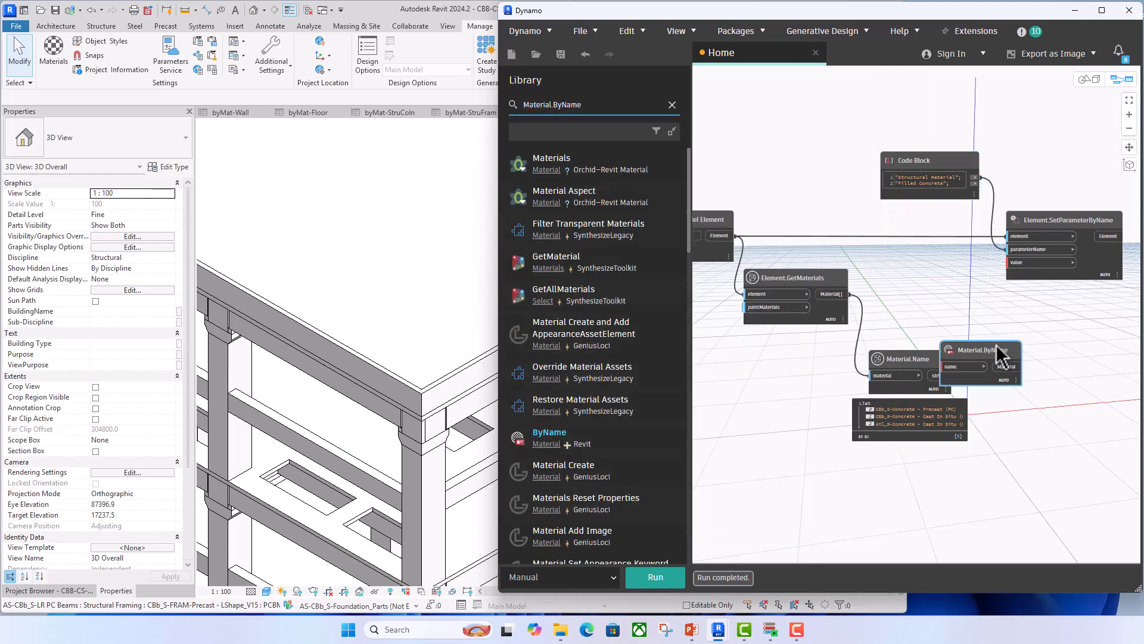
- Place Material.ByName beside Element.SetParameterByName and connect its Material output to the value input
left_click_drag(1016, 356, 983, 271)
scroll(986, 280, "up", 3)
left_click(1020, 246)
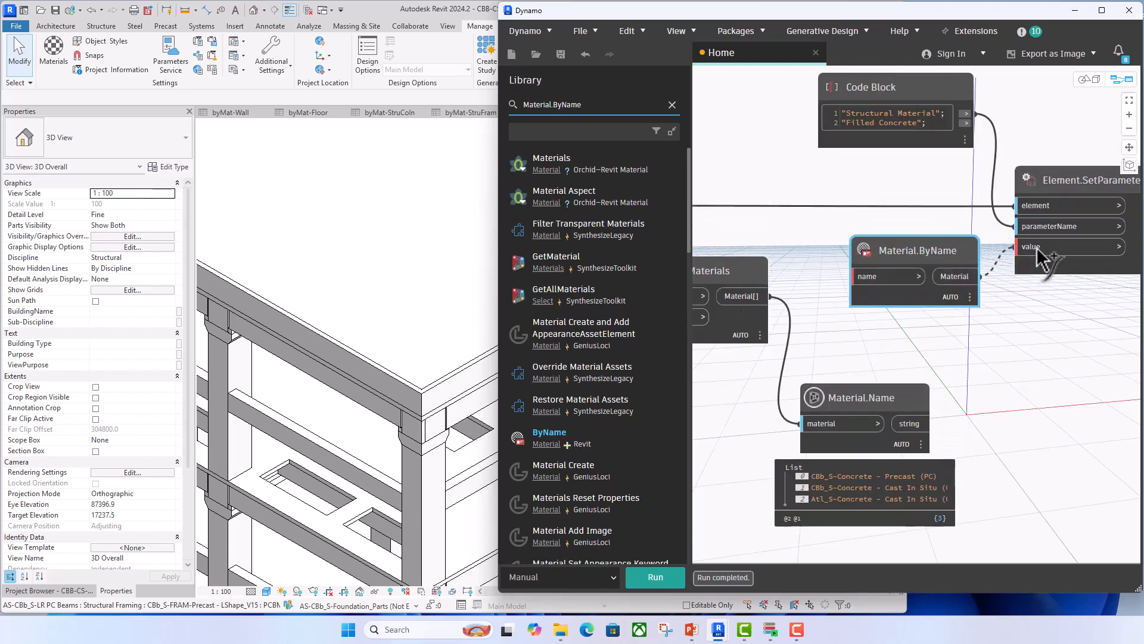
scroll(835, 290, "down", 3)
left_click_drag(920, 290, 919, 264)
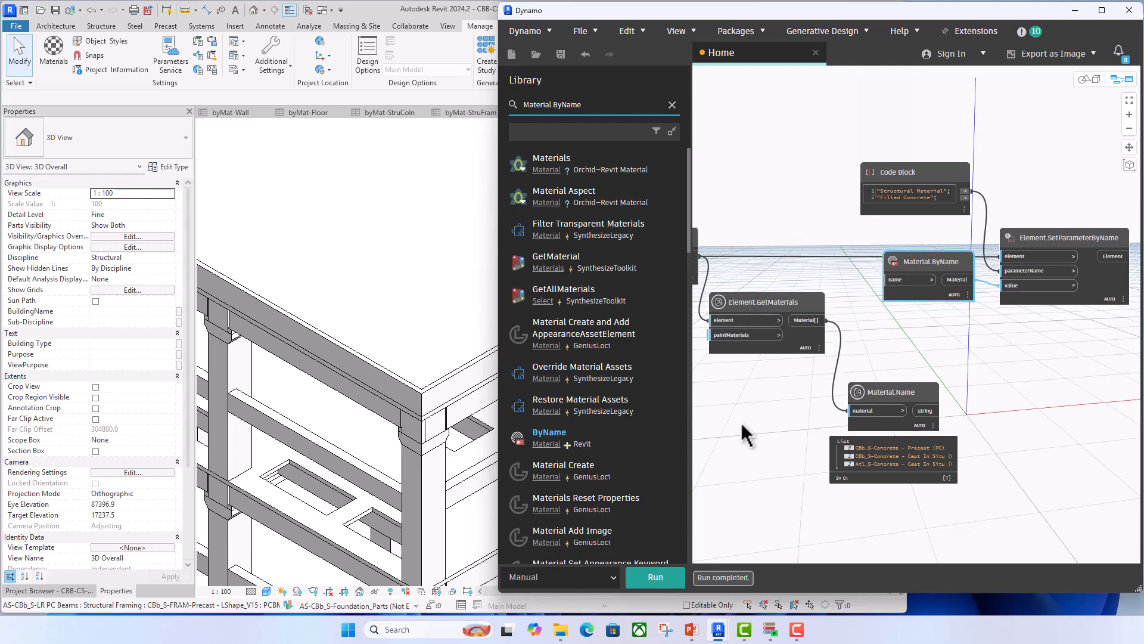
- Move the Material.Name and Element.GetMaterials nodes down to free space in the middle of the graph
middle_click_drag(746, 409, 764, 393)
left_click_drag(720, 402, 1015, 324)
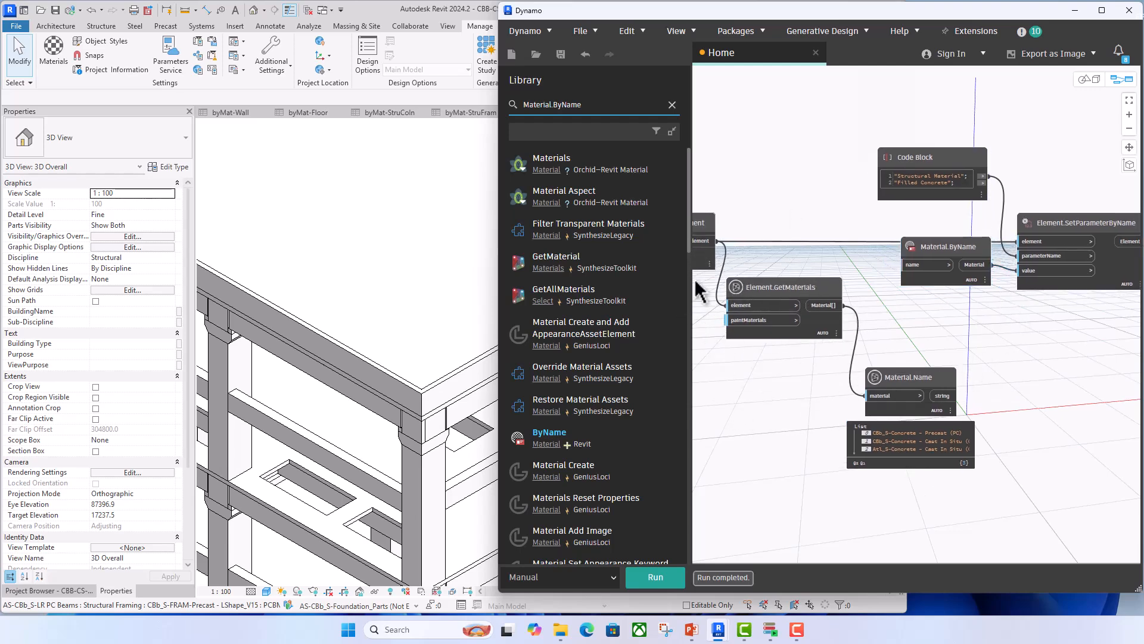
left_click_drag(710, 275, 1007, 499)
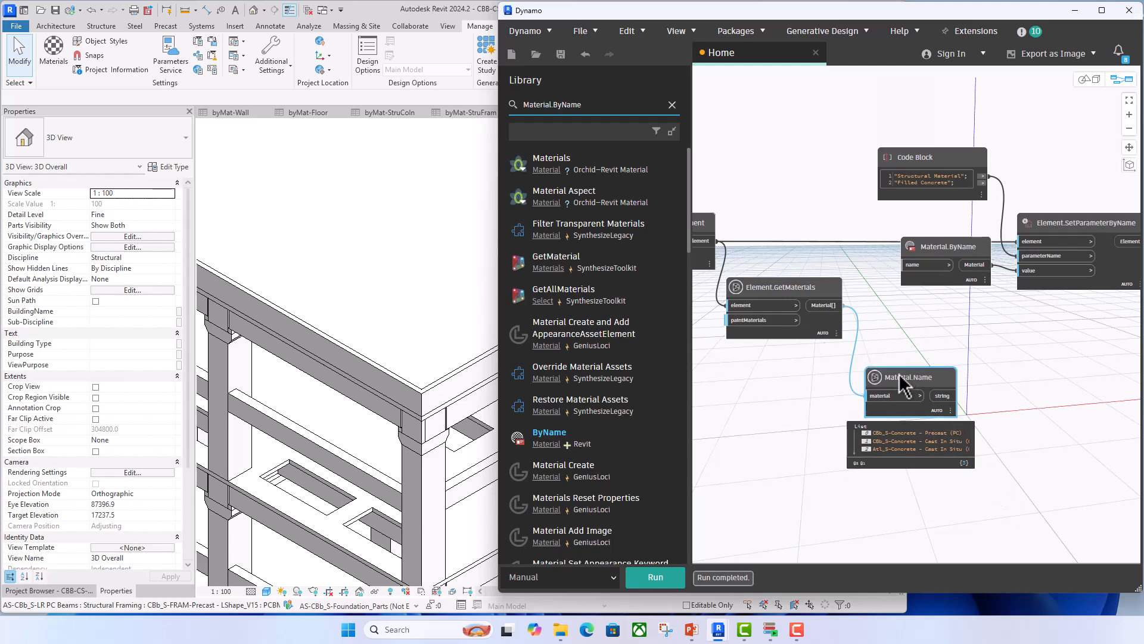
left_click_drag(899, 377, 861, 476)
left_click(805, 370)
left_click_drag(801, 292, 766, 461)
left_click(807, 442)
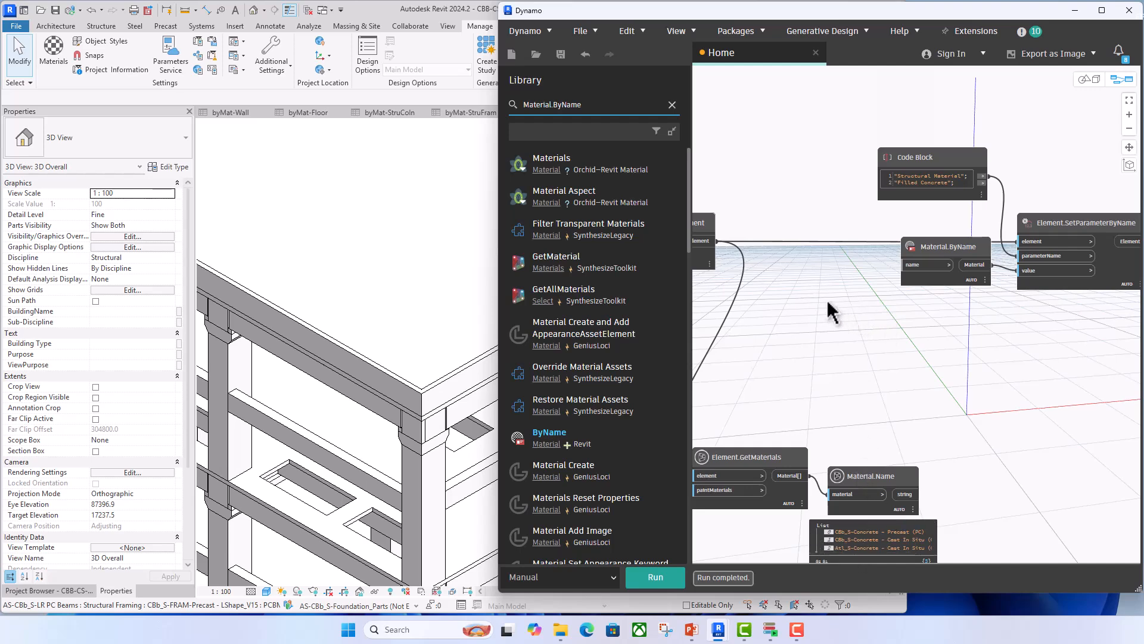
- Add a code block between the model element and Material.ByName containing "CBb_S-Concrete - Precast (PC)";
double_click(807, 311)
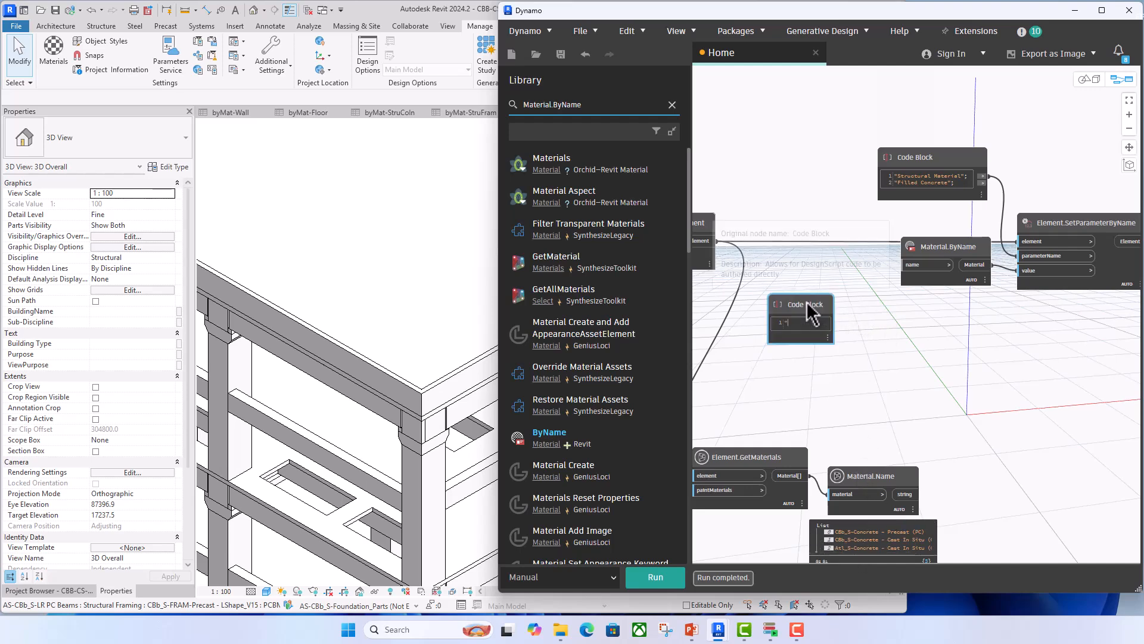
type("\"CBb")
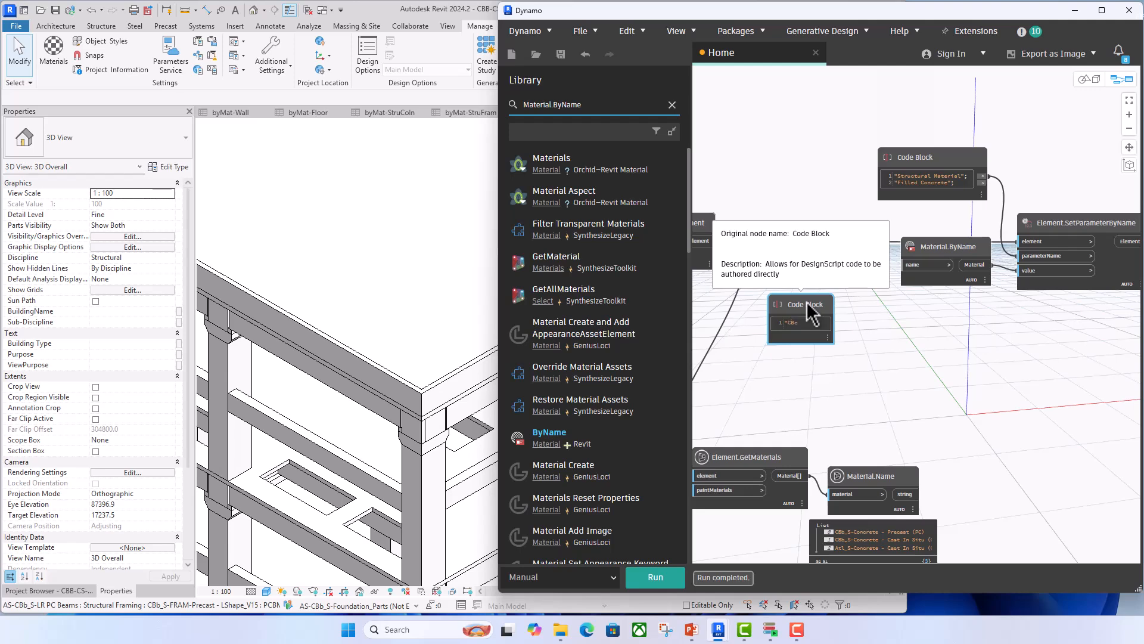
type("_S-Concrete - ")
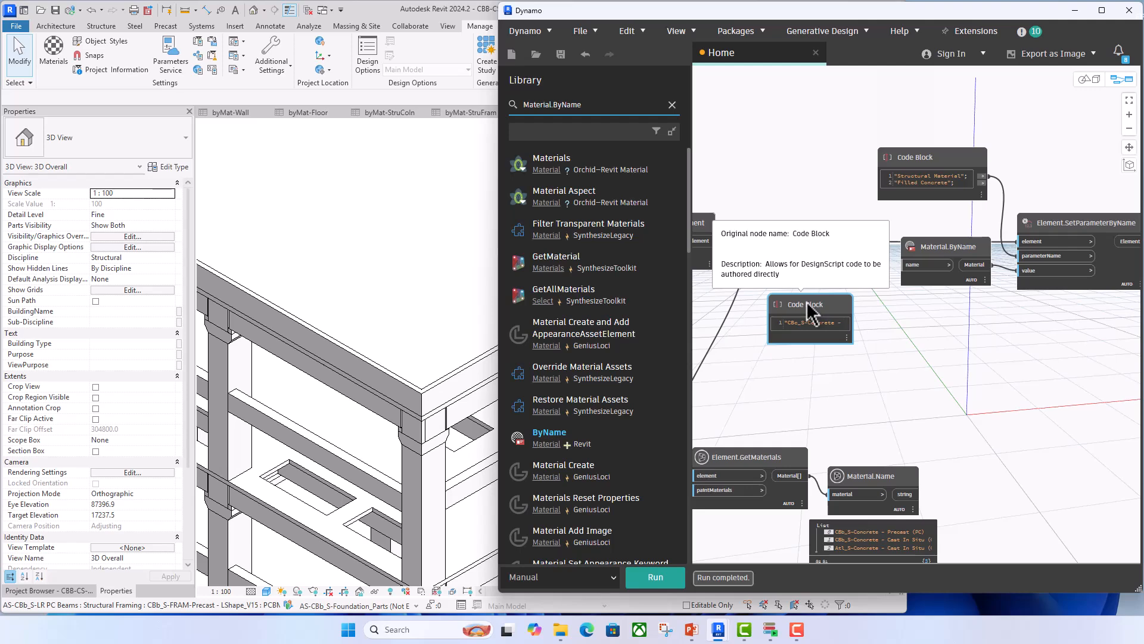
type("Precast")
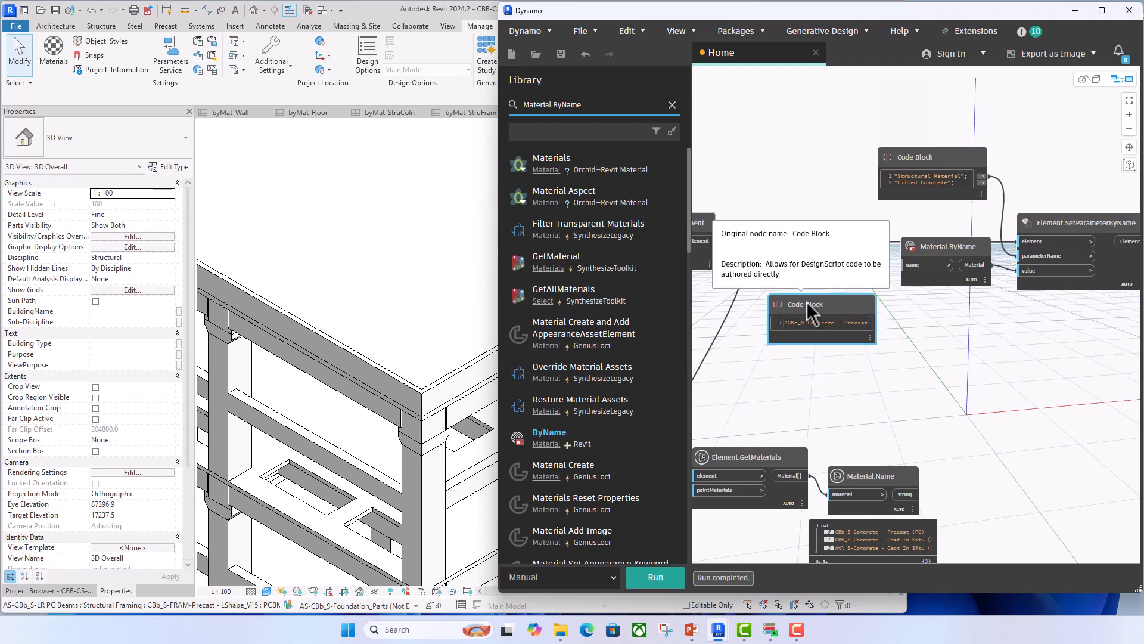
type(" (P")
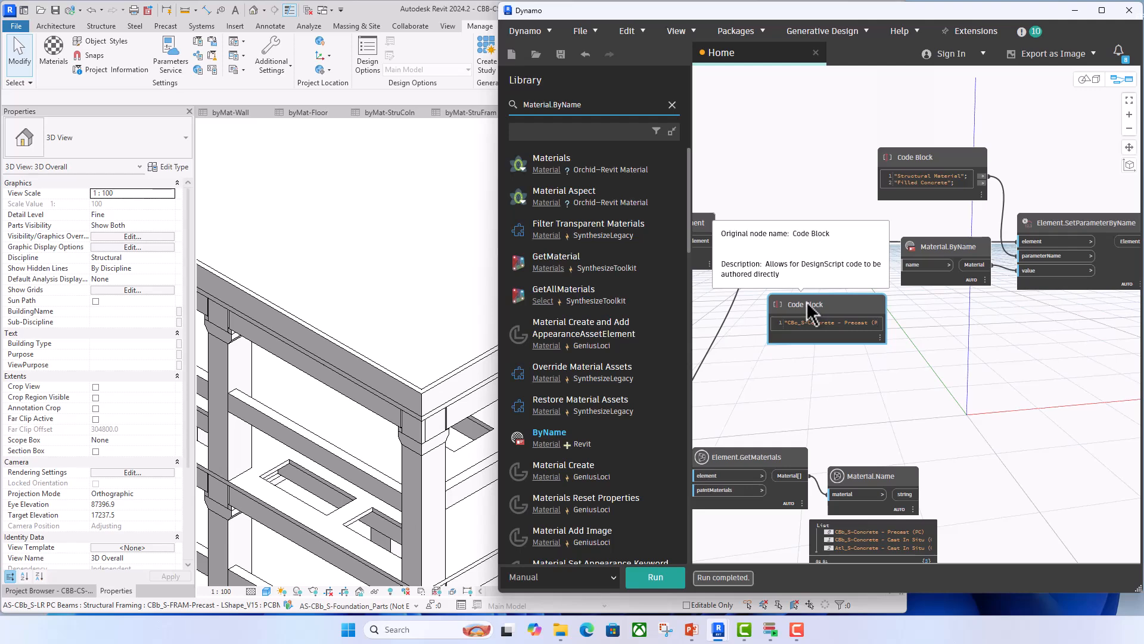
type("C)\";")
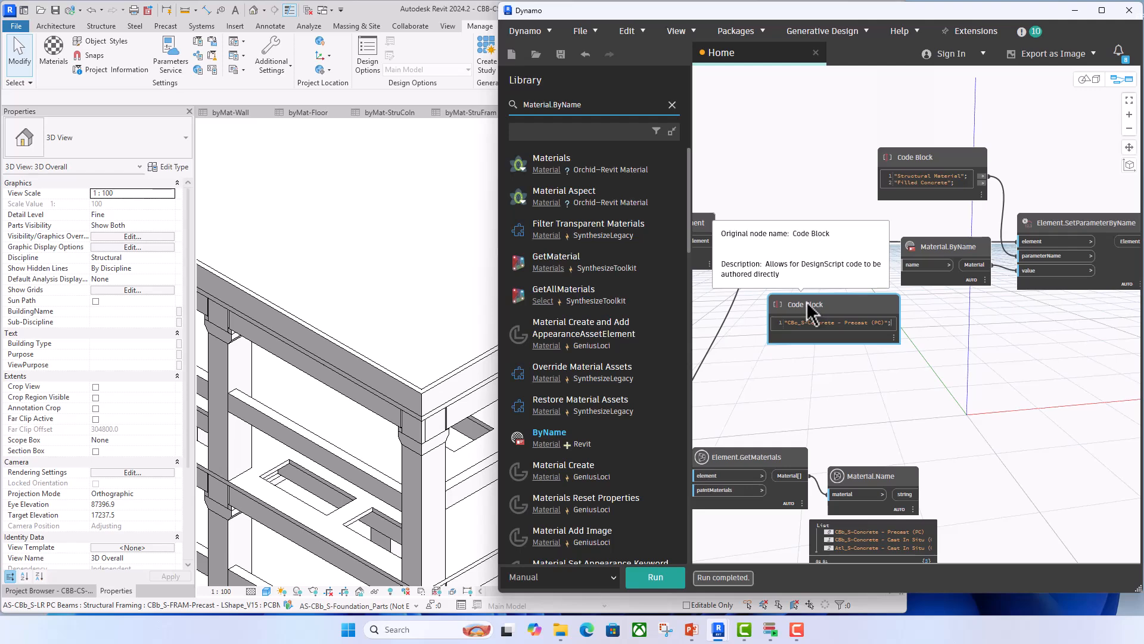
- Add a second line "CBb_S-Concrete - Cast In Situ (CIS)"; to the material name code block and shift the block slightly down and left
key("Return")
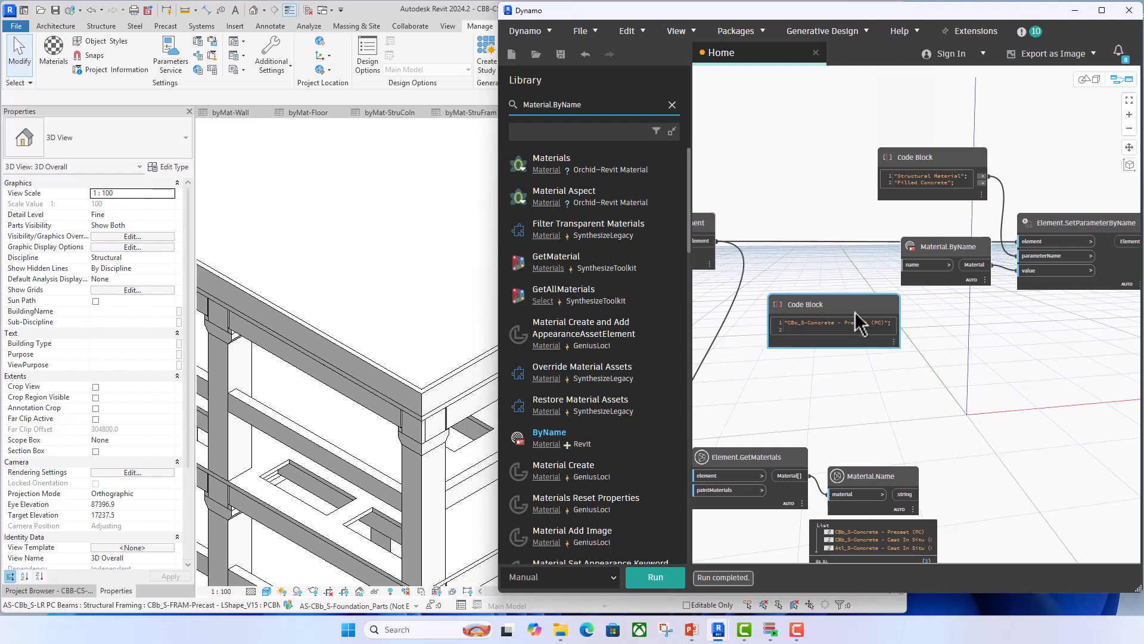
left_click_drag(889, 323, 788, 334)
key("ctrl+c")
left_click(789, 332)
key("ctrl+v")
left_click_drag(844, 331, 886, 331)
type("Cast In Situ (CIS")
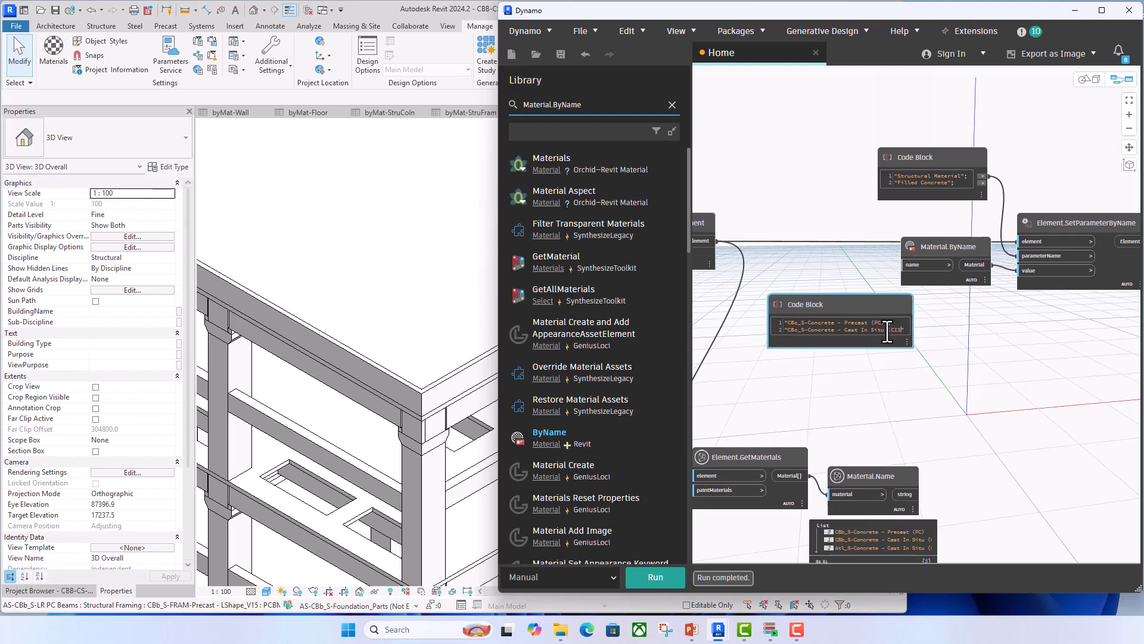
type(")\";")
left_click(883, 384)
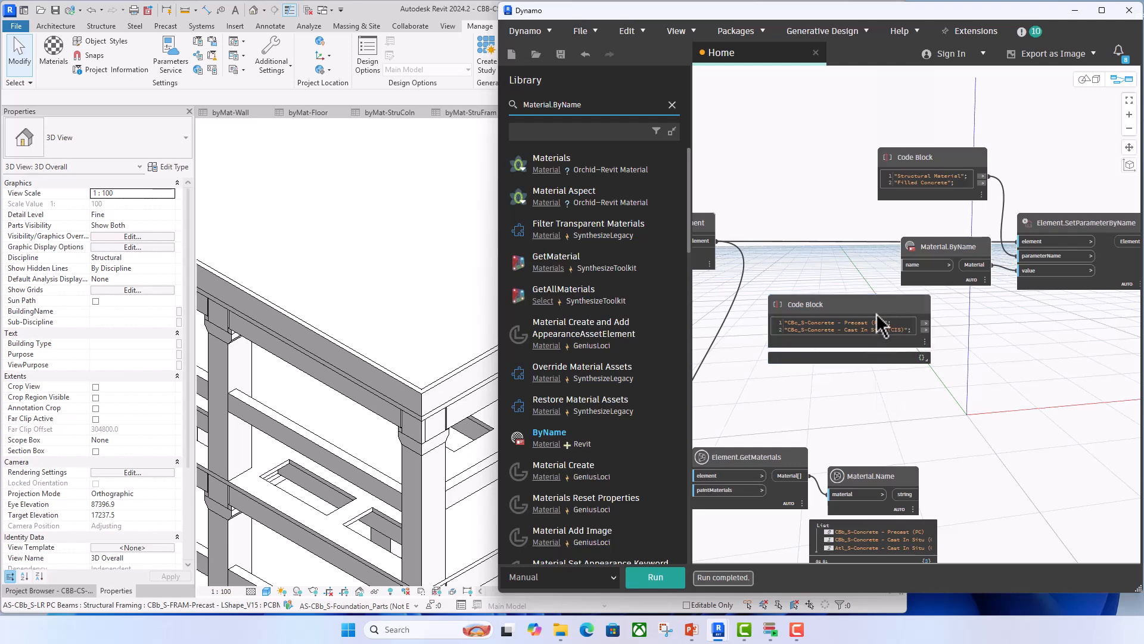
left_click_drag(879, 325, 858, 340)
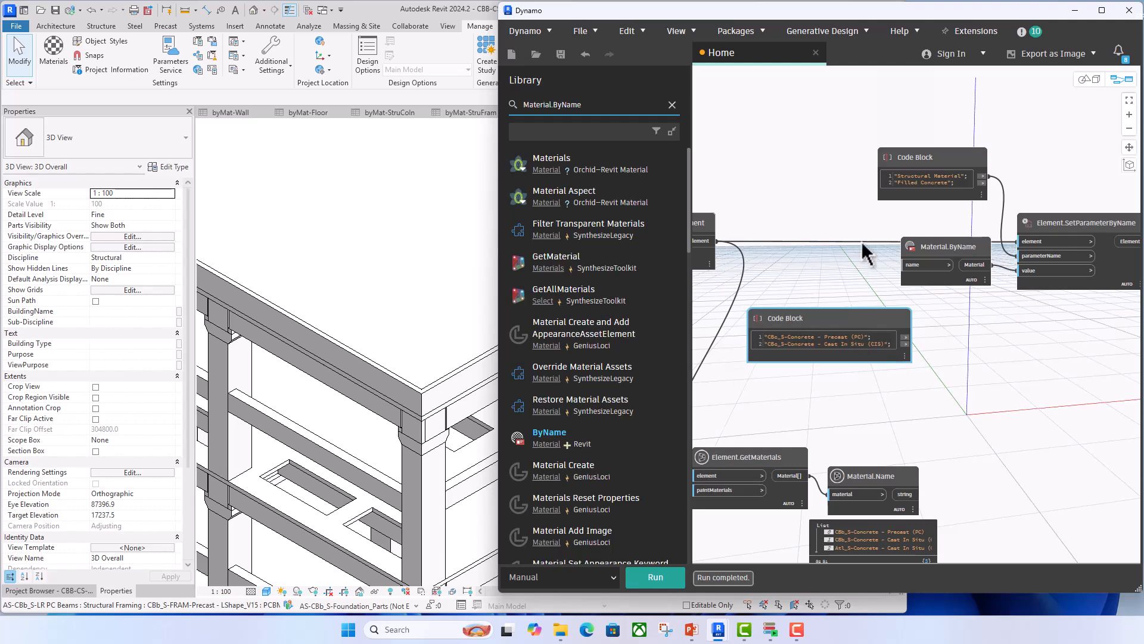
- Change the first line of the material name code block to "Atl_S-Concrete - Precast (PC)";
mouse_move(833, 353)
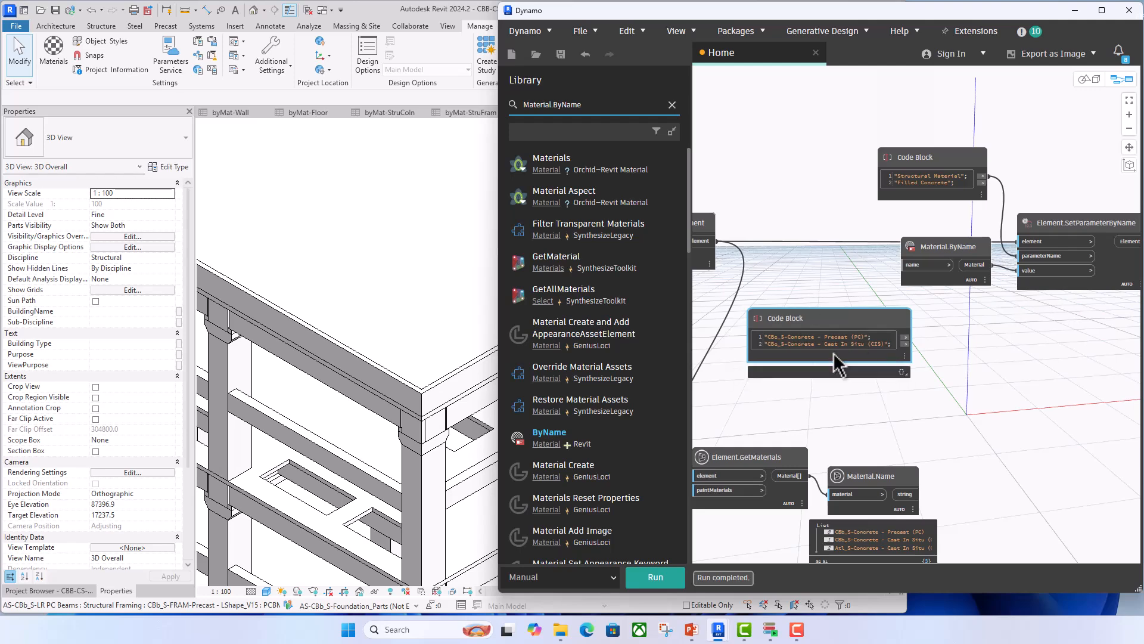
middle_click_drag(828, 366, 943, 309)
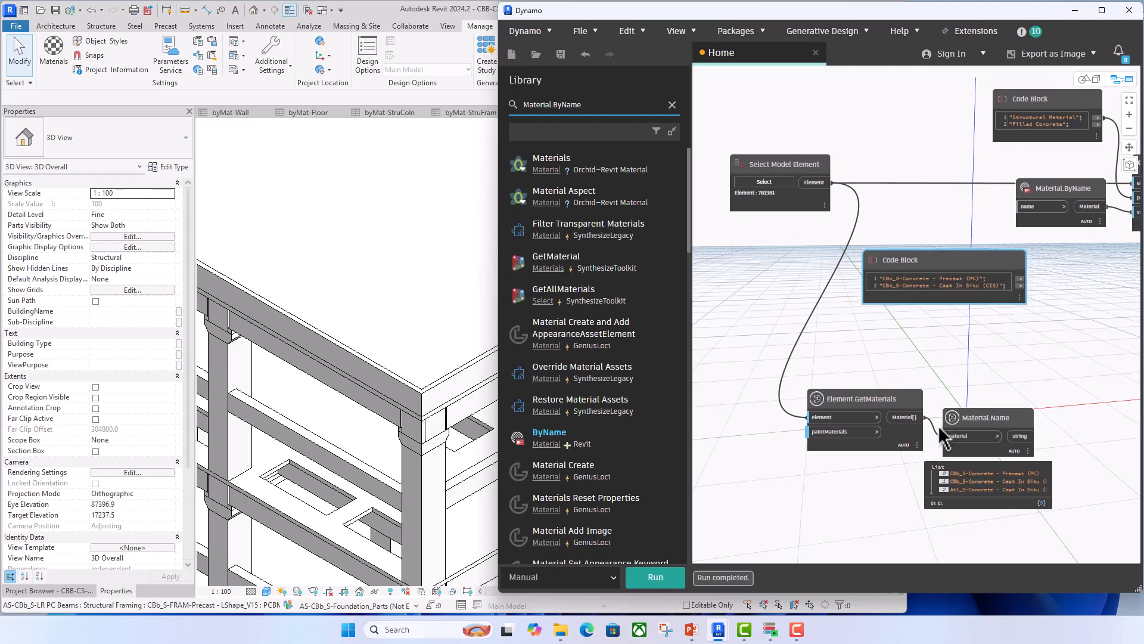
mouse_move(999, 498)
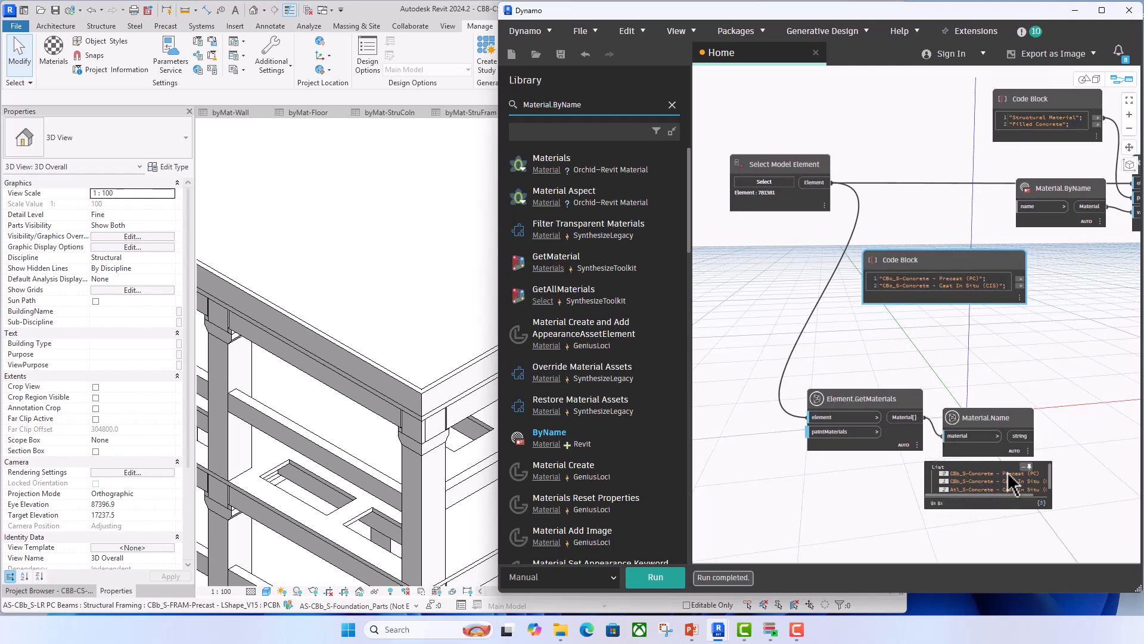
middle_click_drag(1002, 313, 938, 316)
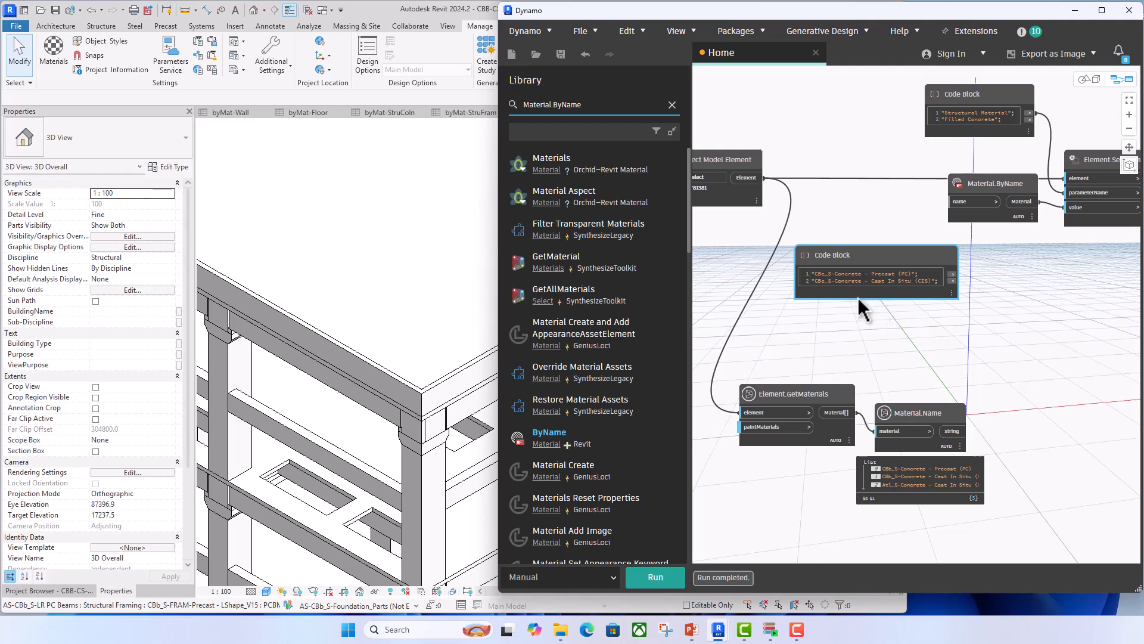
scroll(857, 297, "up", 2)
left_click_drag(817, 265, 803, 266)
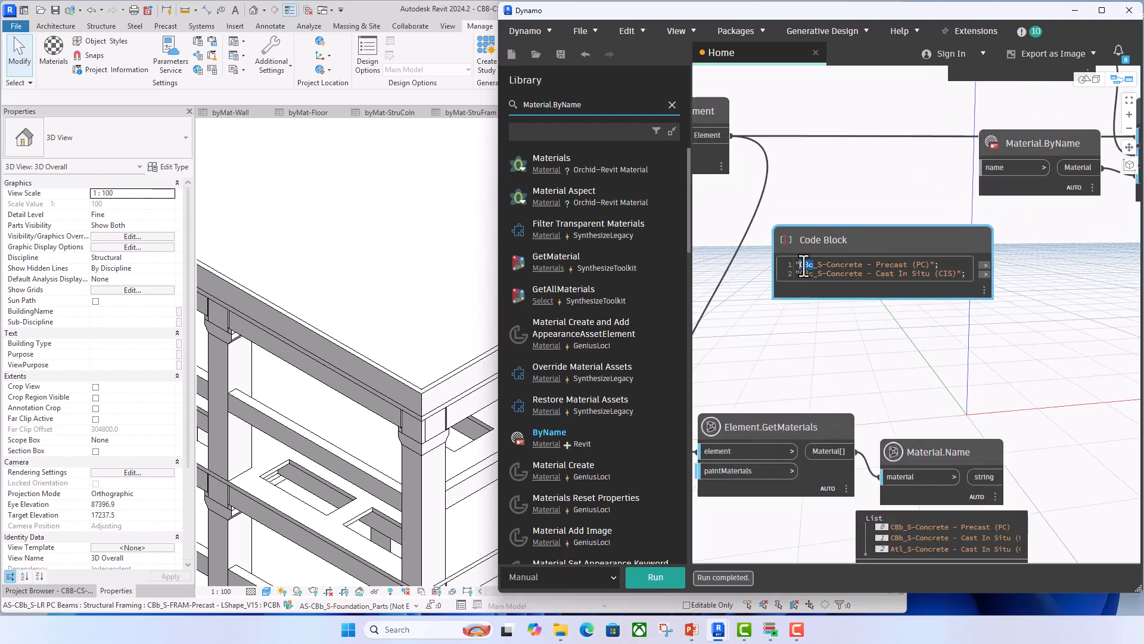
type("Atl")
left_click(824, 330)
- Connect the code block's Precast (PC) output to the name input of Material.ByName
left_click_drag(986, 265, 984, 167)
scroll(928, 211, "down", 2)
left_click_drag(922, 226, 895, 209)
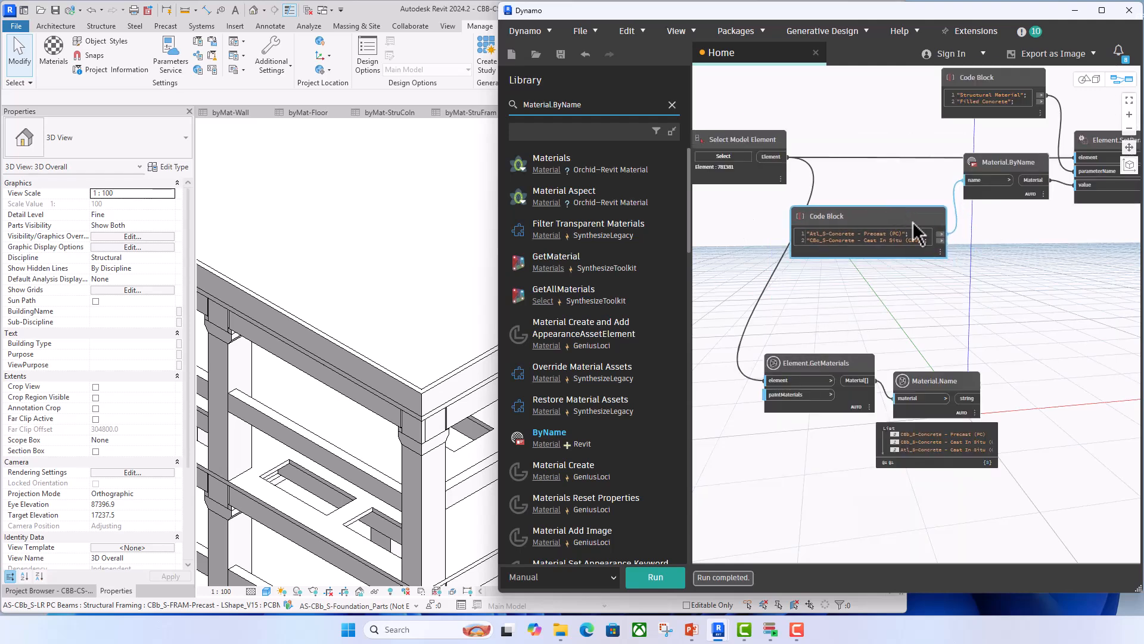
left_click(1015, 245)
middle_click_drag(1014, 244, 1007, 253)
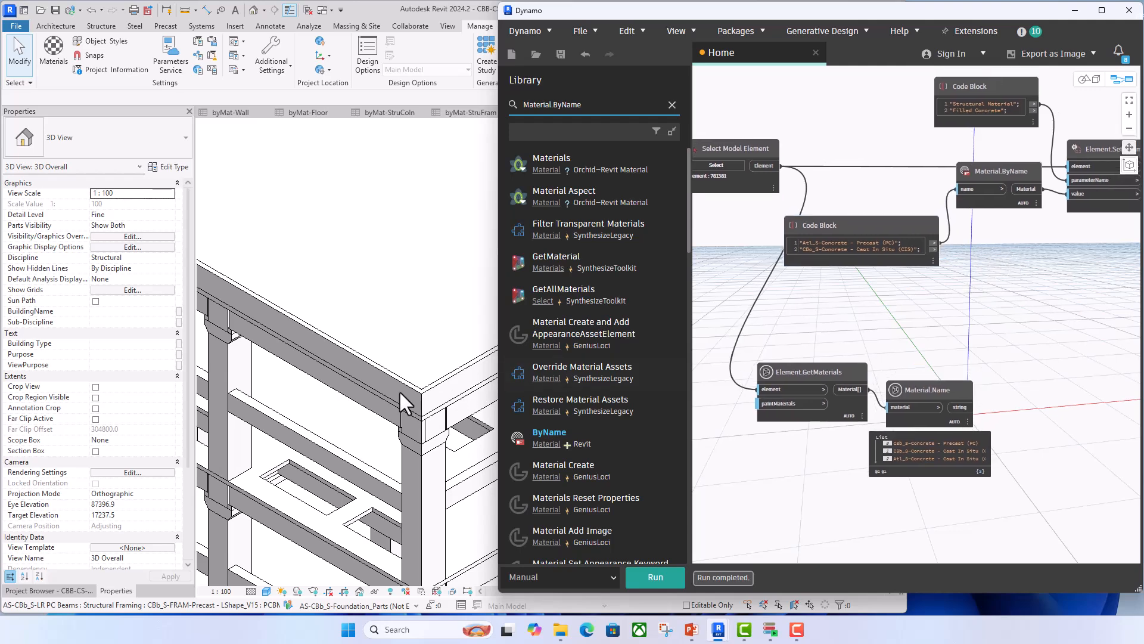
- Examine the Filled Concrete and Structural Material type parameters of the corbel column in the Revit model
left_click(244, 375)
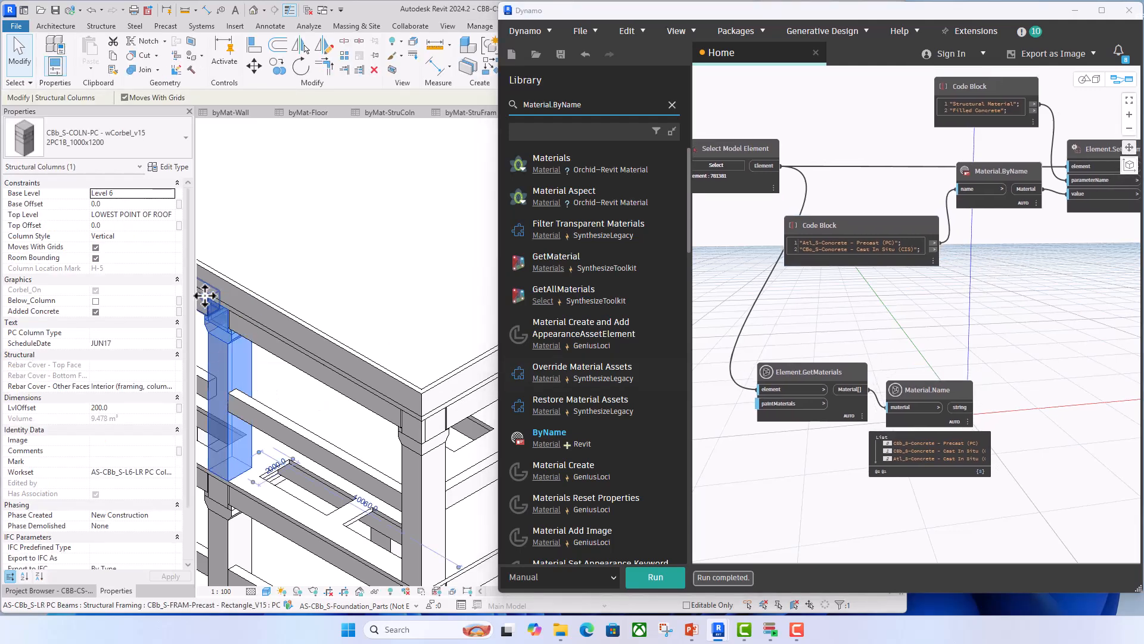
left_click(170, 166)
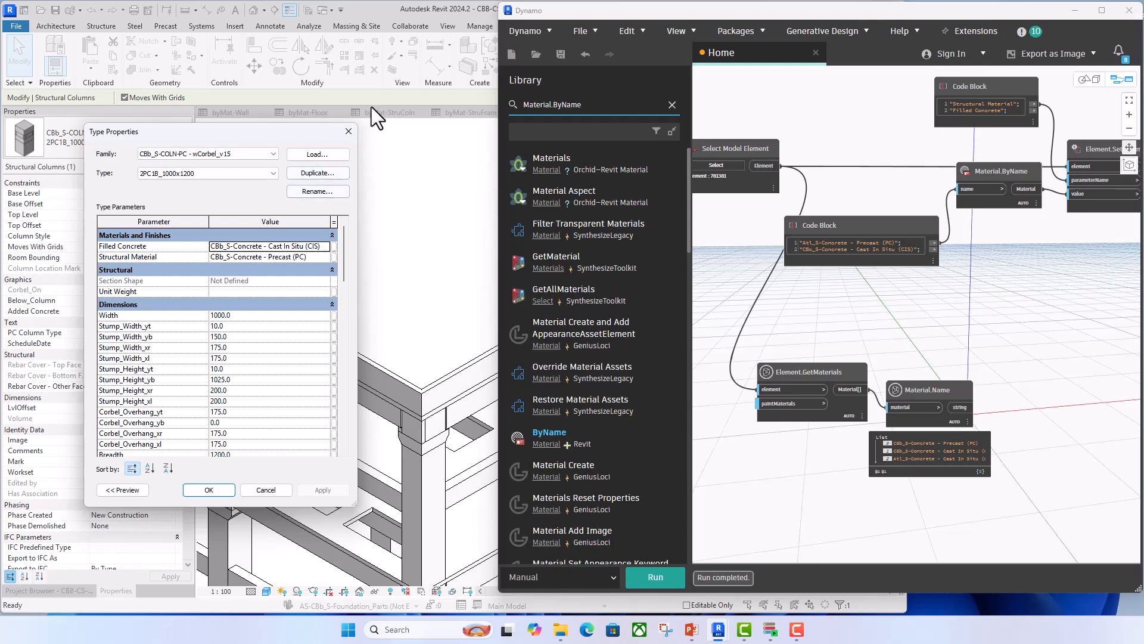
left_click(349, 127)
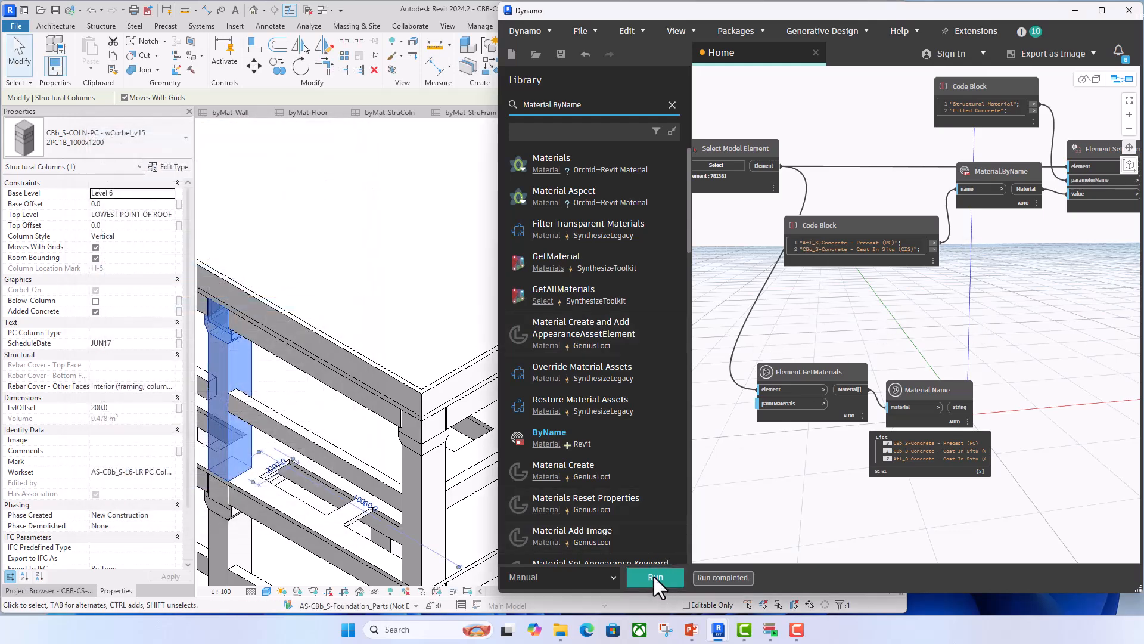
- Deselect the column, run the Dynamo graph and inspect the Element.SetParameterByName node and its element input
left_click(373, 436)
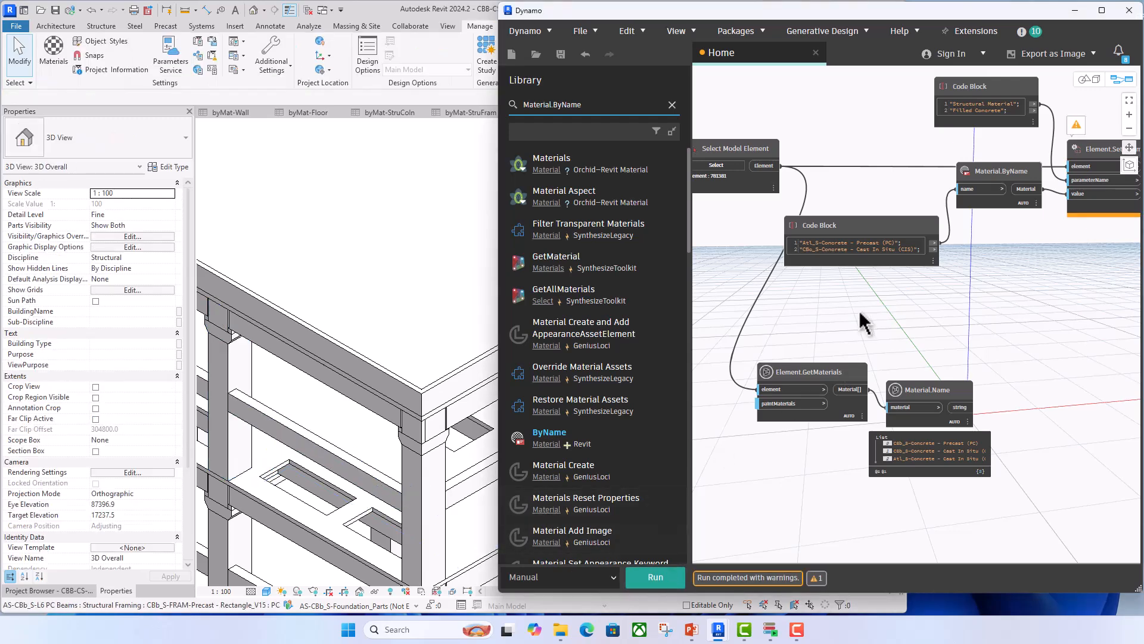
scroll(864, 319, "down", 2)
scroll(1047, 206, "up", 2)
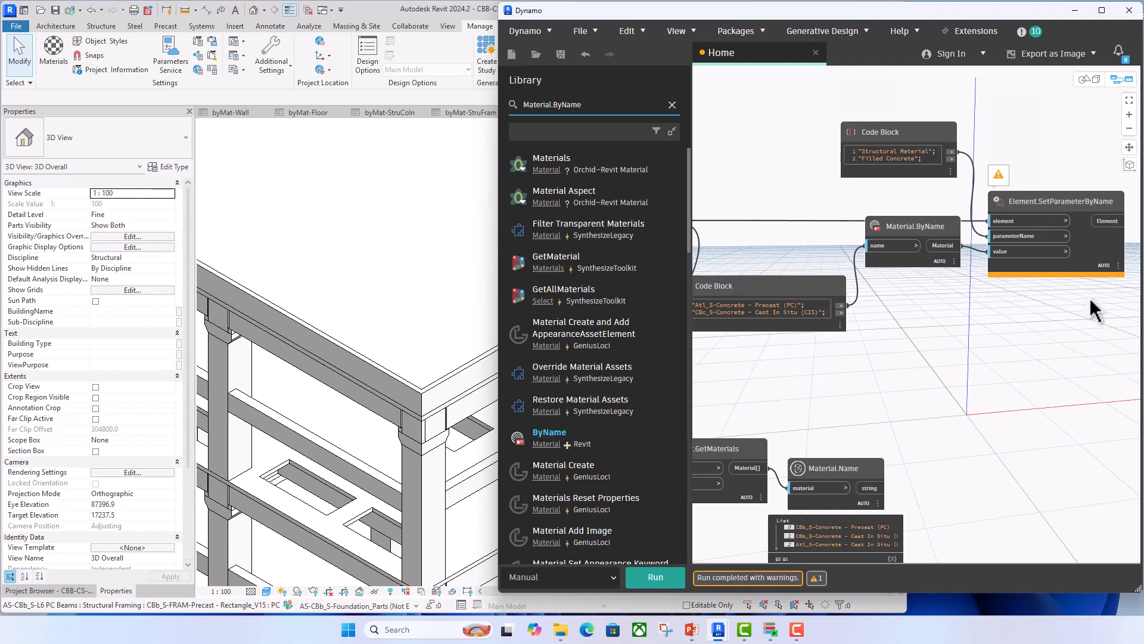
mouse_move(1118, 281)
scroll(966, 402, "down", 2)
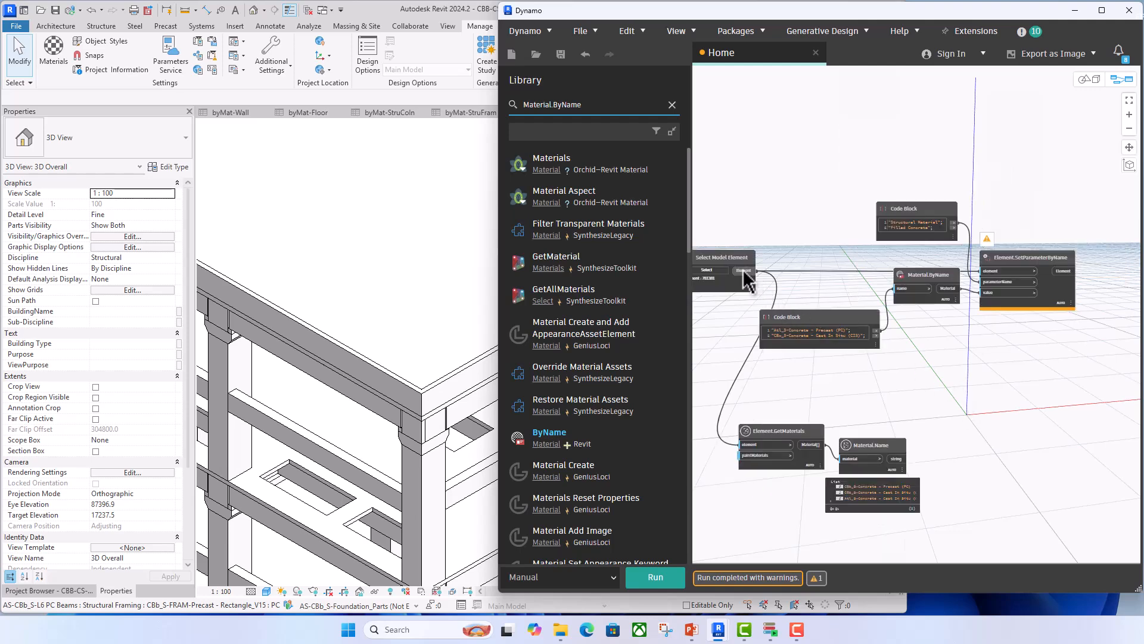
scroll(745, 277, "up", 2)
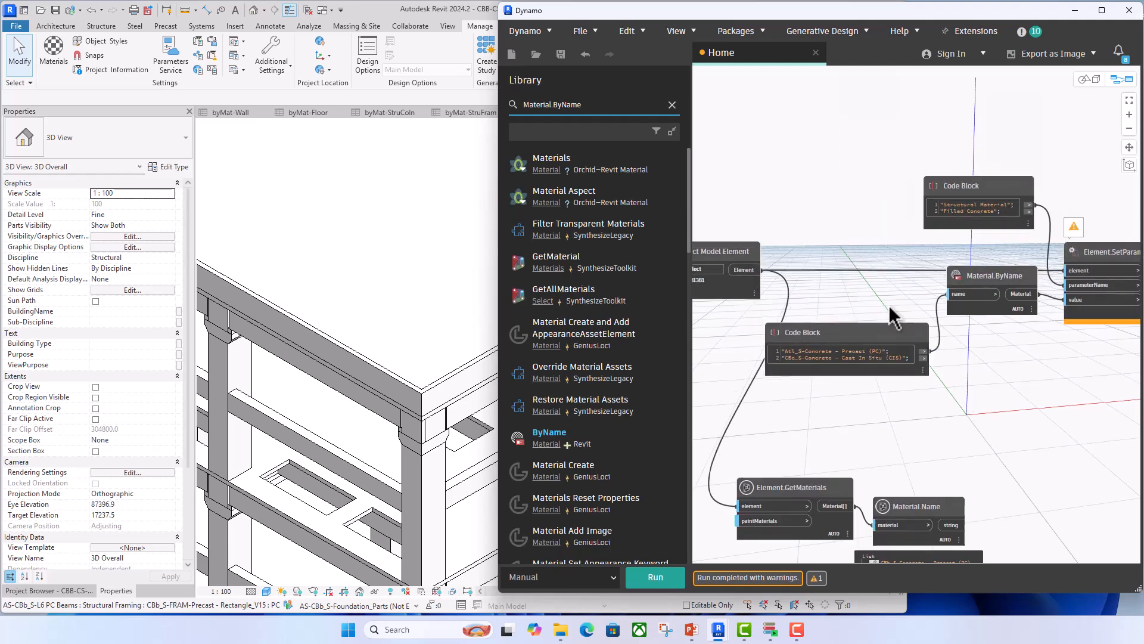
- Add an Element.ElementType node, feed it from Select Model Element and connect its output to the element input of Element.SetParameterByName
left_click_drag(598, 106, 489, 110)
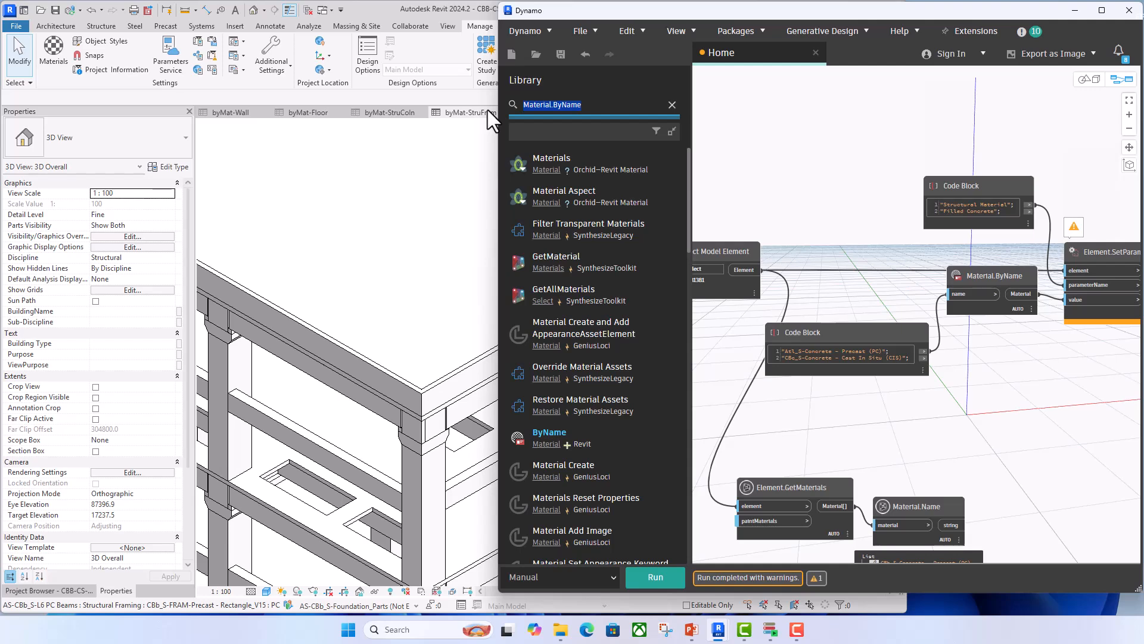
type("Eleme")
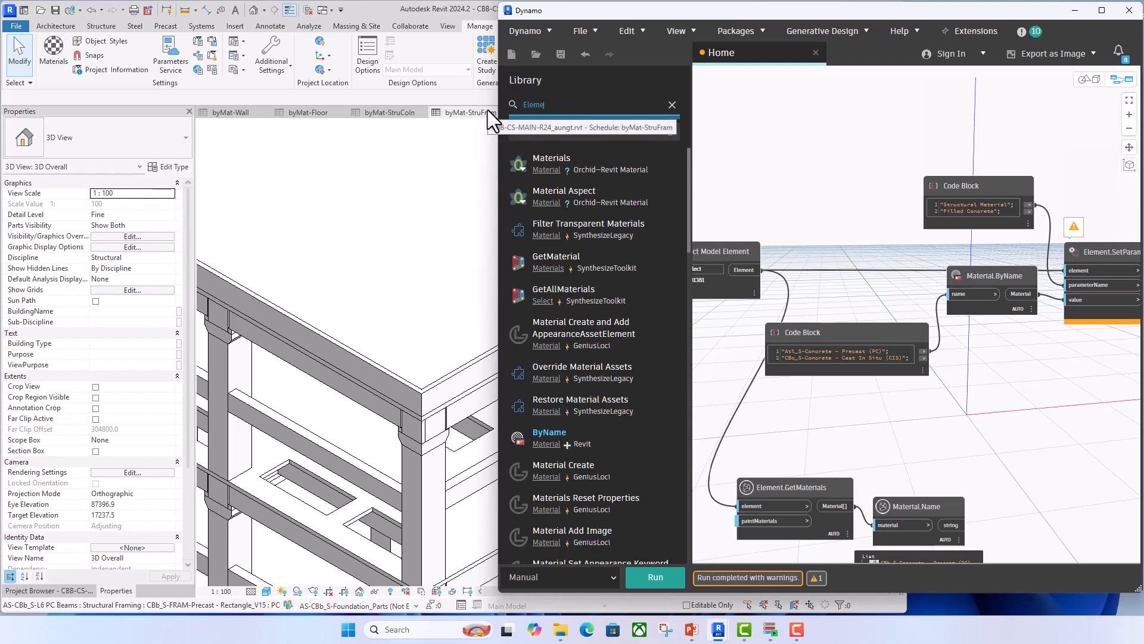
type("ntTy")
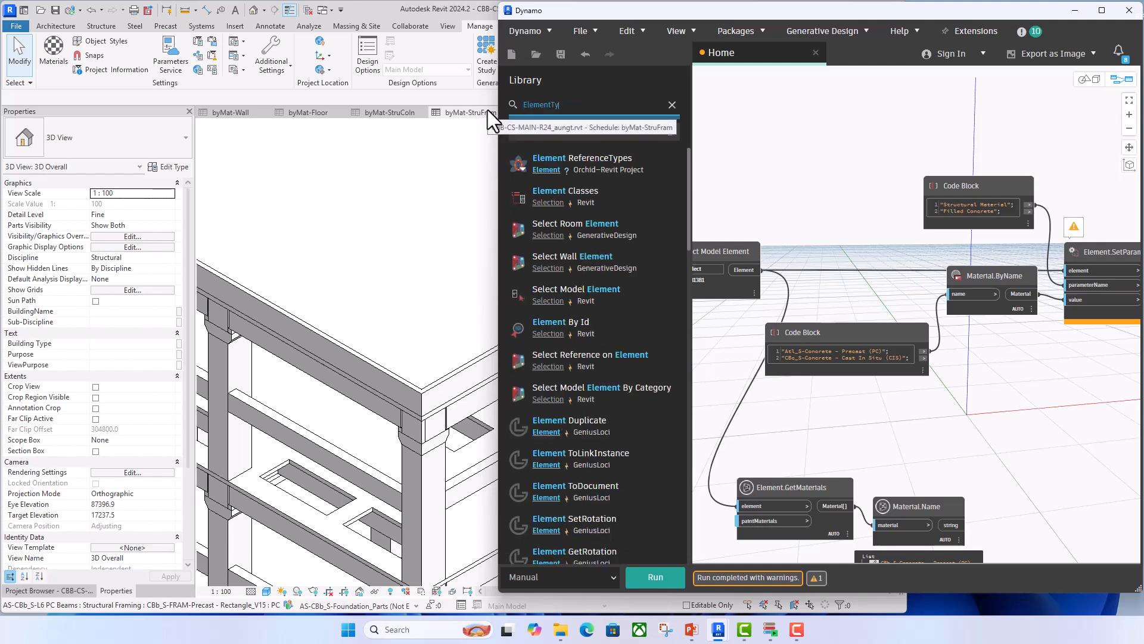
type("pe")
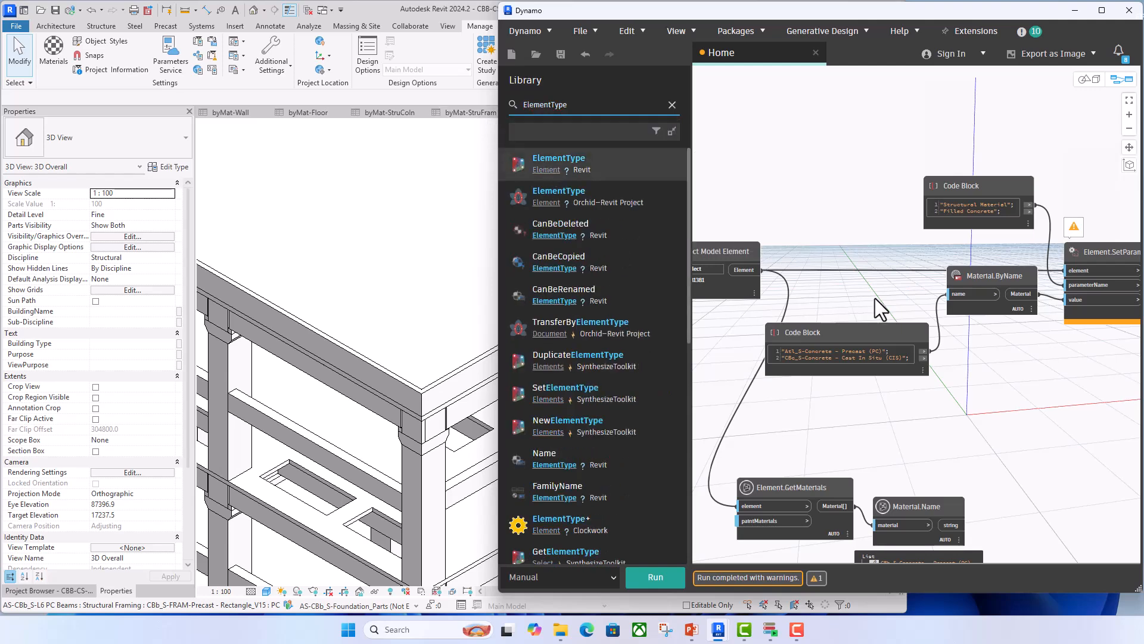
left_click_drag(1014, 369, 849, 202)
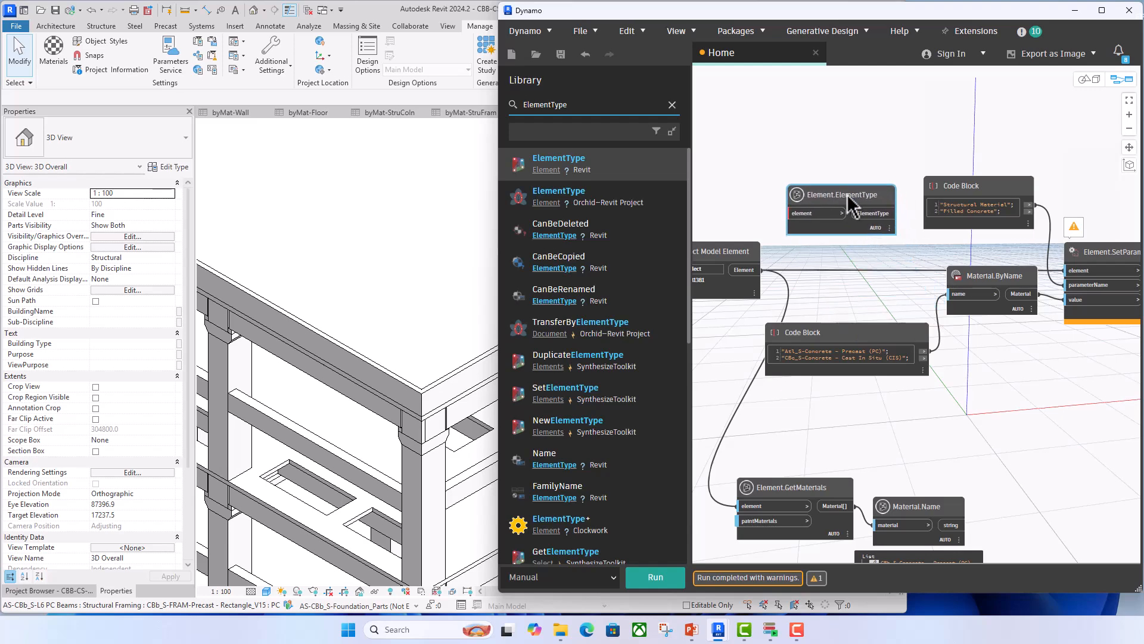
left_click_drag(761, 270, 790, 213)
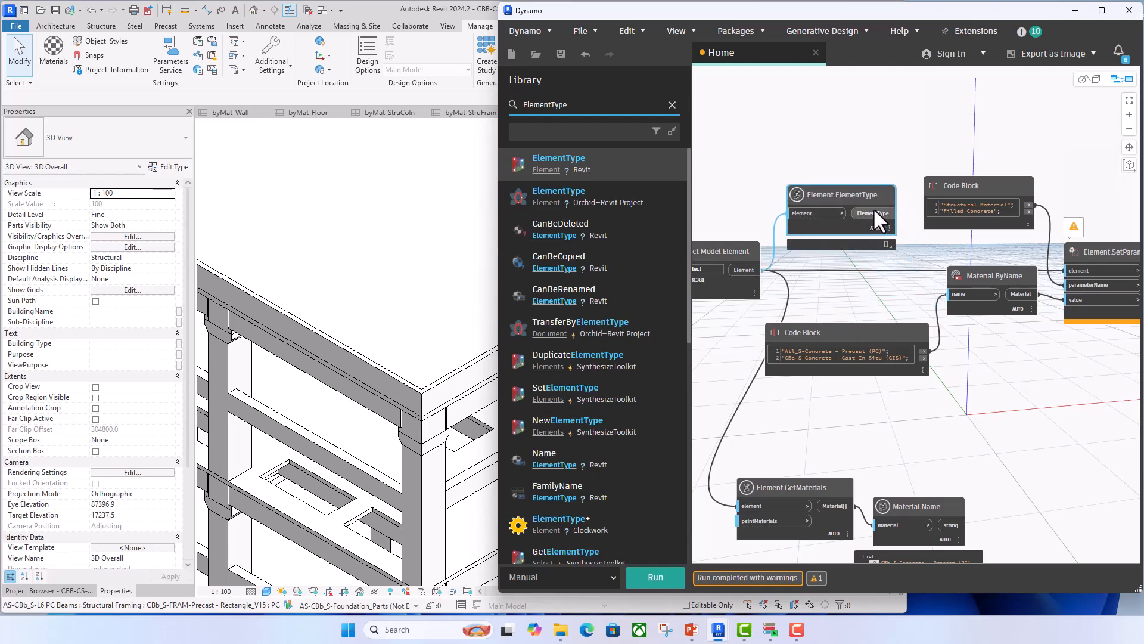
left_click_drag(876, 213, 1067, 270)
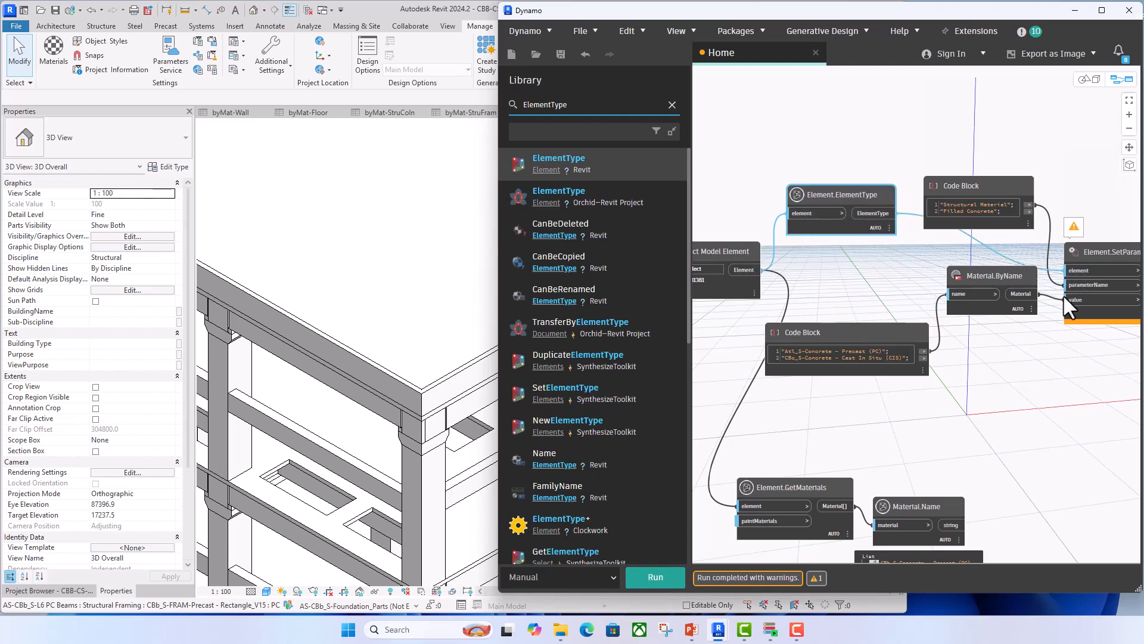
- Run the graph and check the column's Structural Material type parameter in Revit
left_click(662, 574)
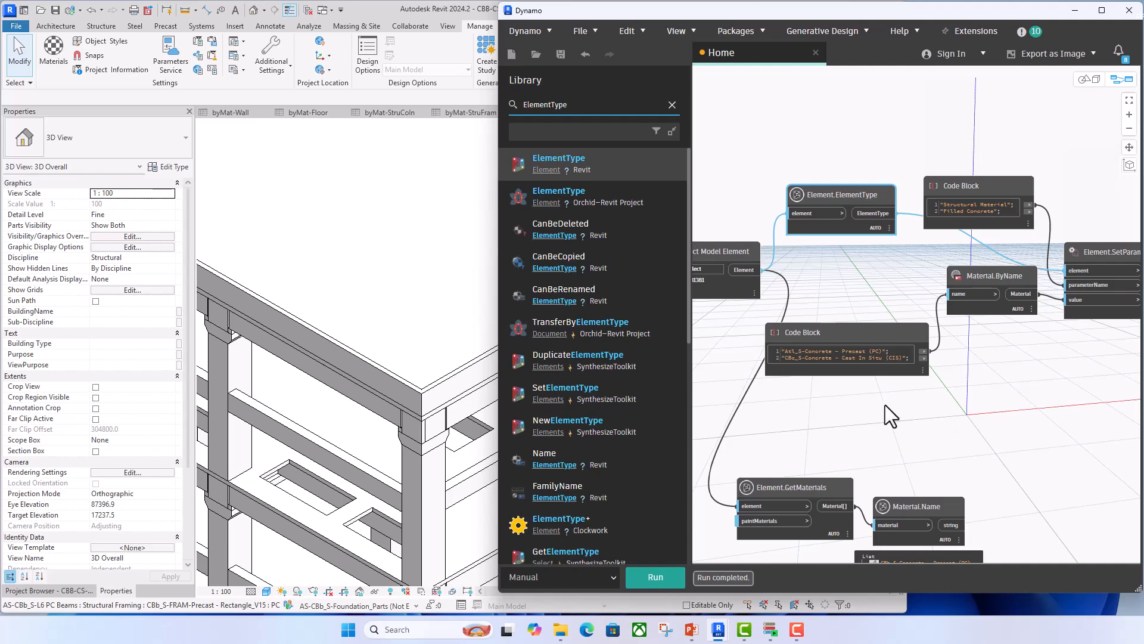
left_click(219, 363)
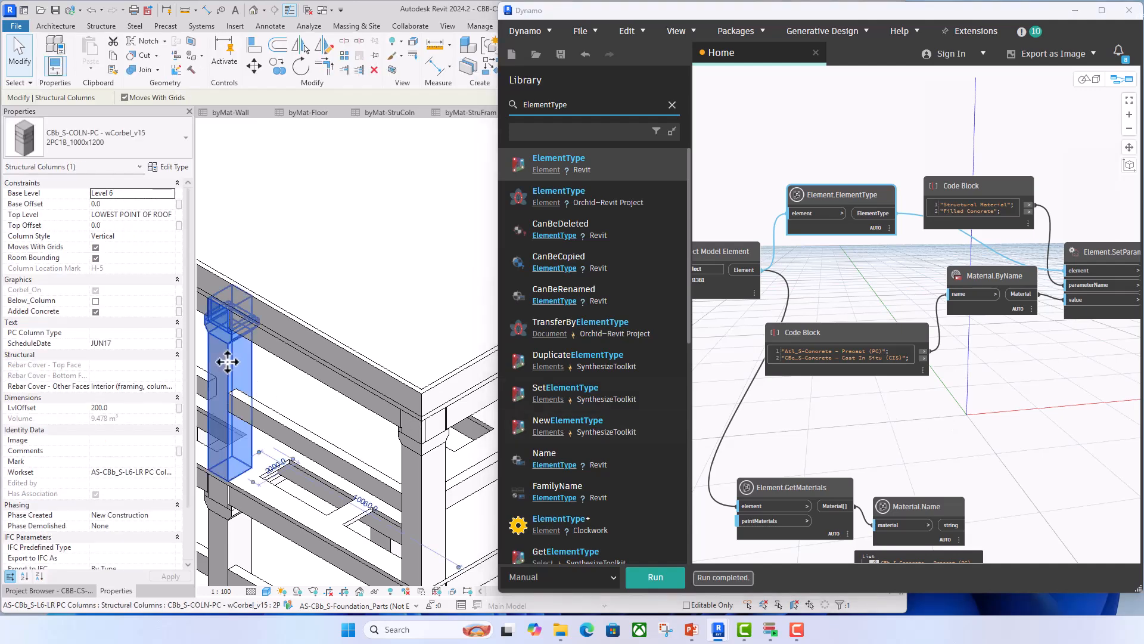
left_click(167, 166)
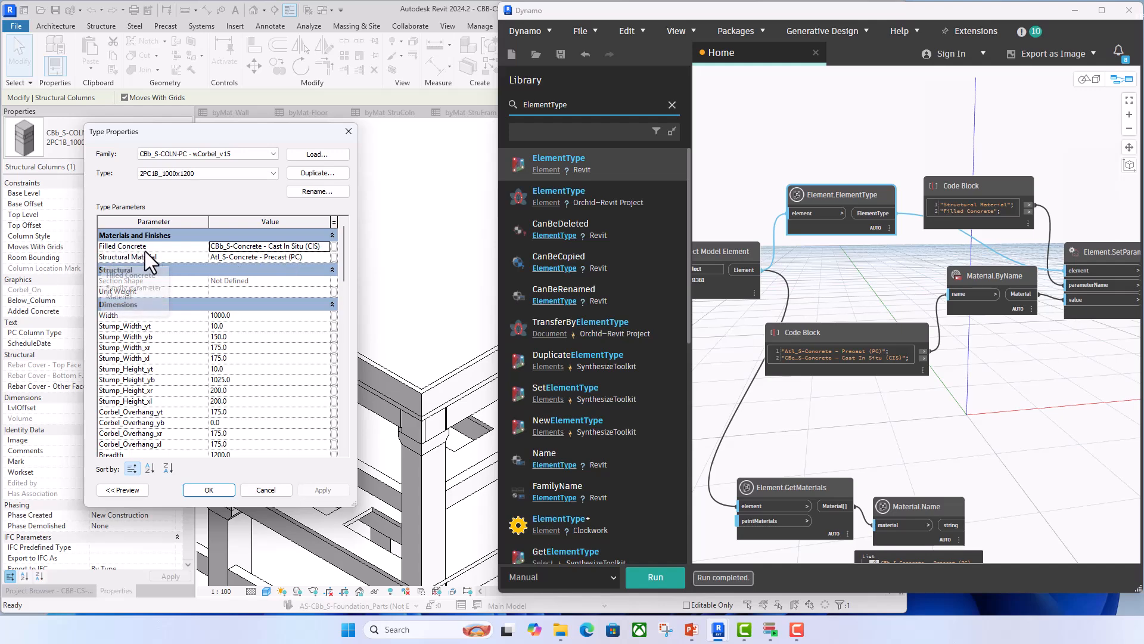
- Route the "Filled Concrete" output to parameterName, and change the second material line to "Atl_S-Concrete - Cast In Situ (CIS)"; feeding Material.ByName's name input
left_click_drag(1028, 213, 1071, 299)
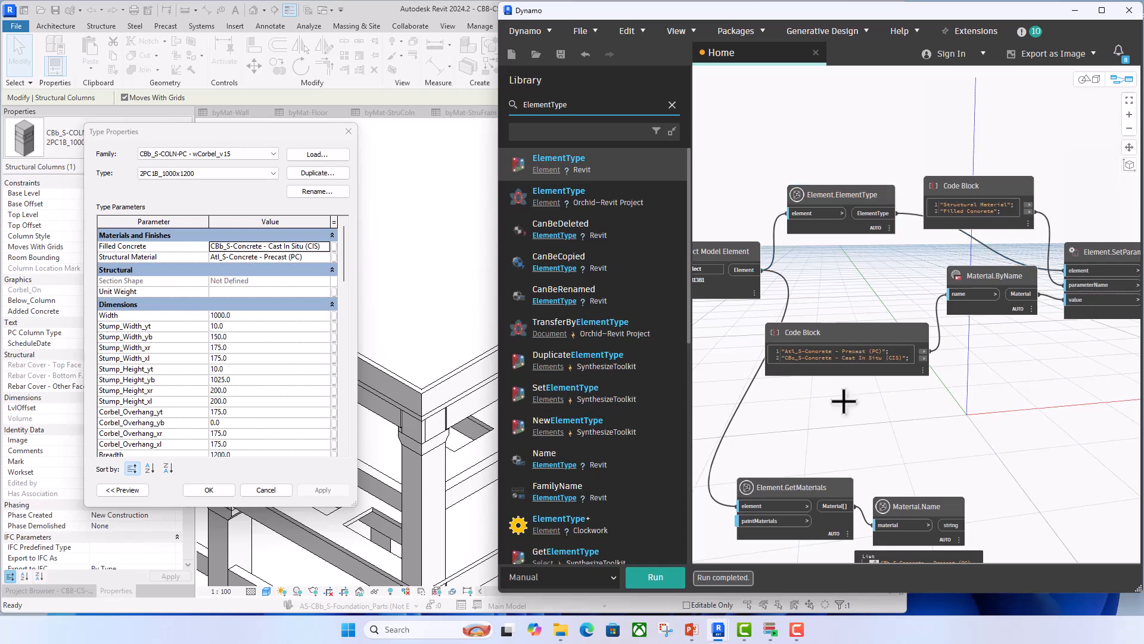
scroll(787, 358, "up", 5)
left_click_drag(792, 349, 778, 351)
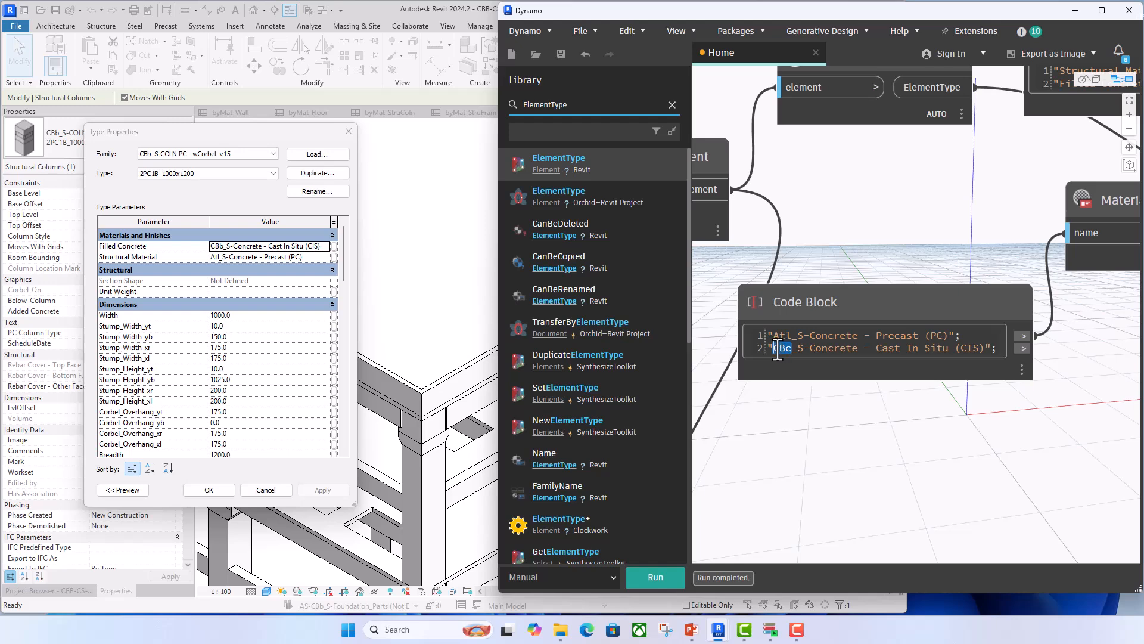
type("Atl")
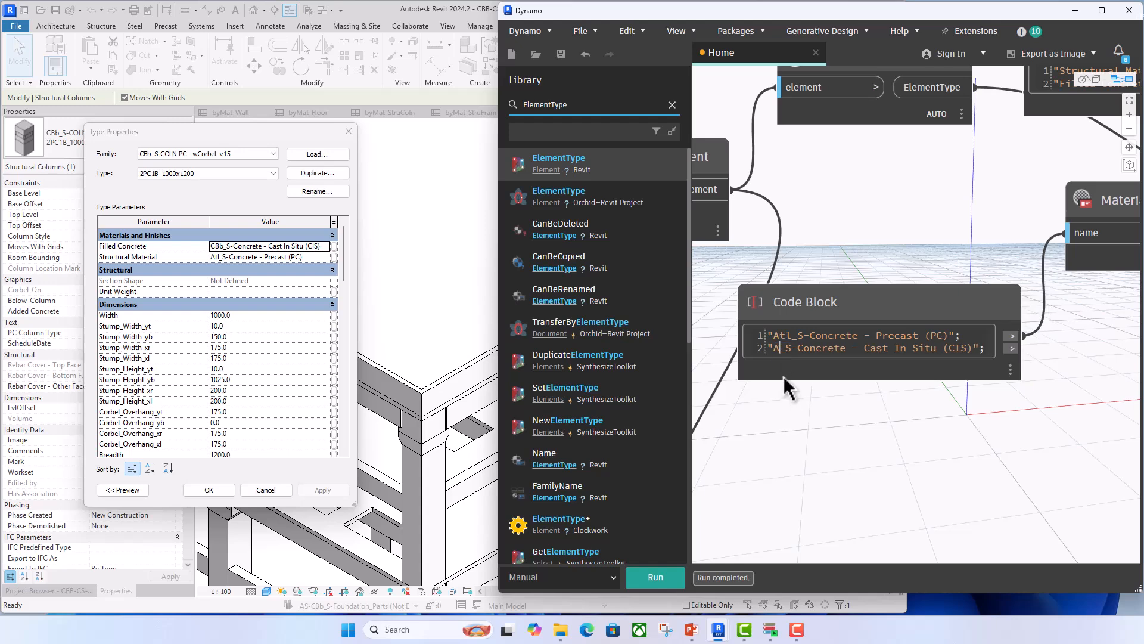
middle_click_drag(1011, 405, 940, 395)
left_click(951, 338)
left_click(1009, 225)
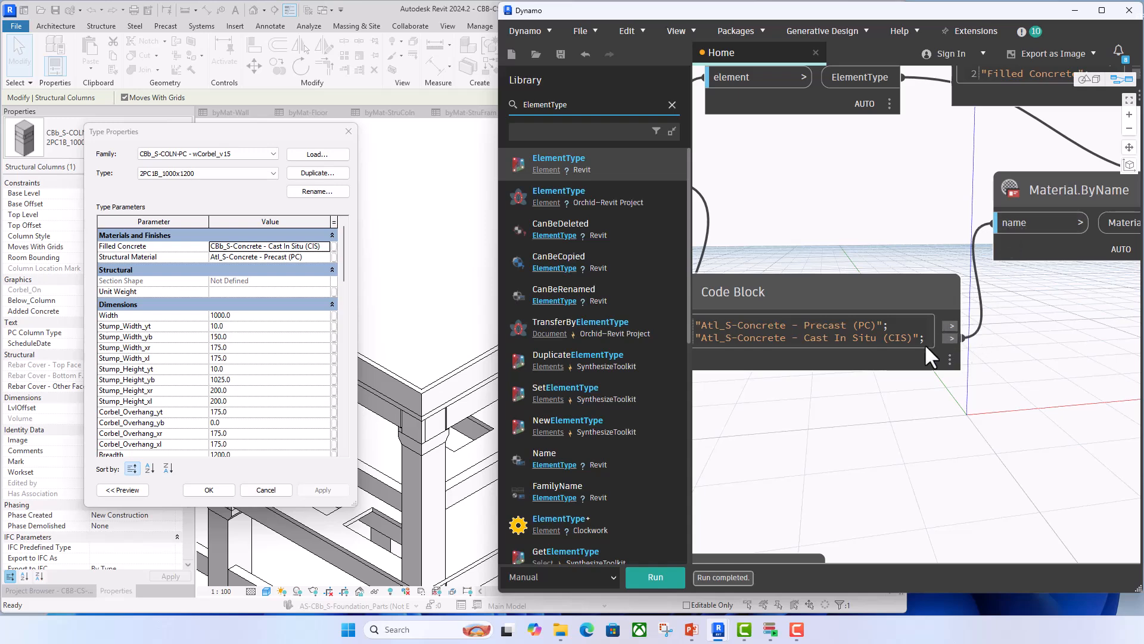
- Close the column's type properties, deselect the column and run the updated graph
scroll(920, 369, "down", 5)
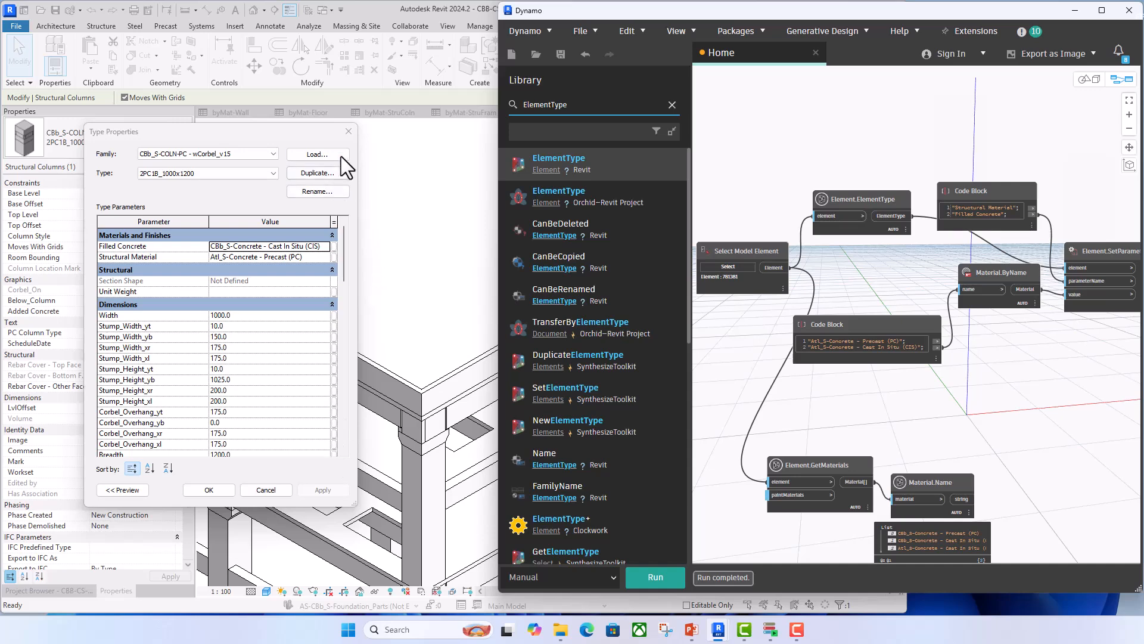
left_click(349, 131)
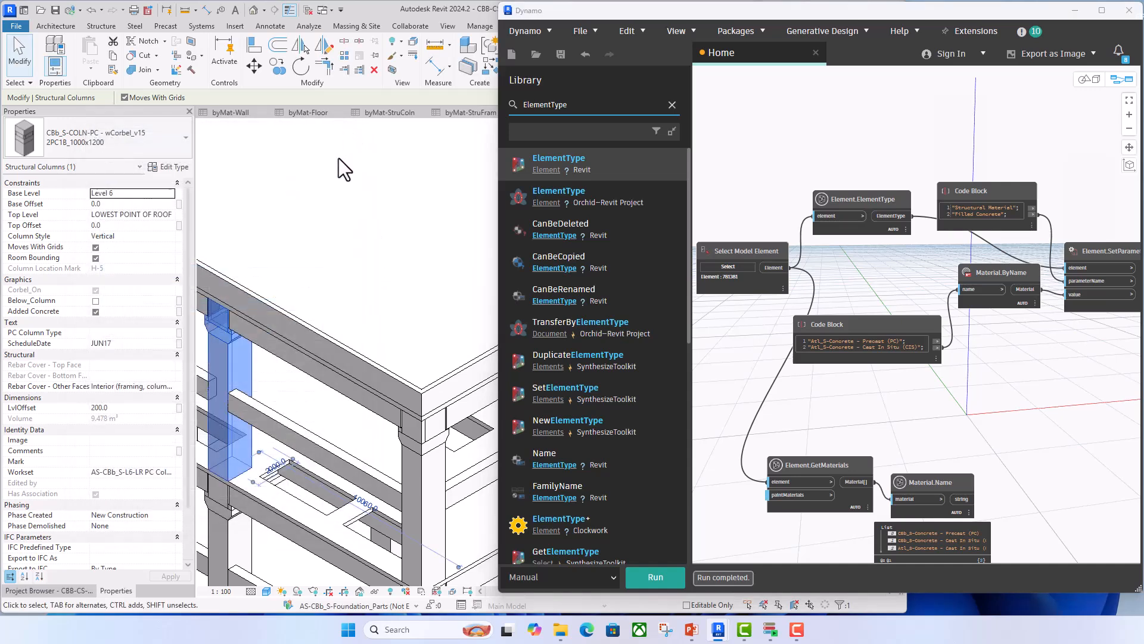
left_click(366, 440)
left_click(654, 577)
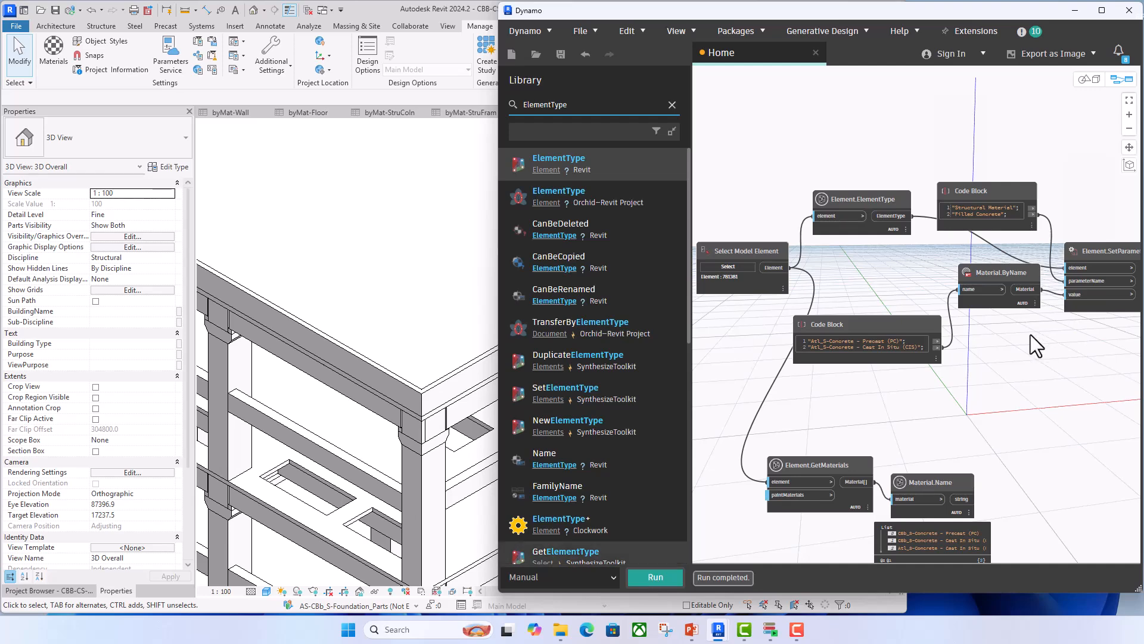
- Check the Filled Concrete and Structural Material values in the same column's type properties
left_click(224, 355)
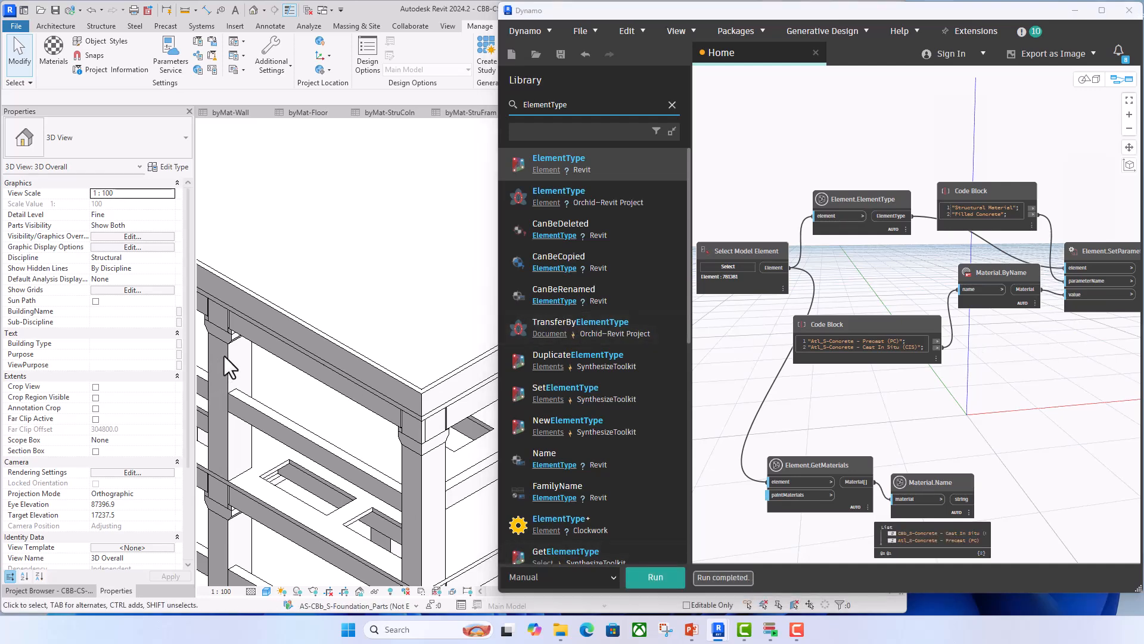
left_click(224, 356)
left_click(169, 167)
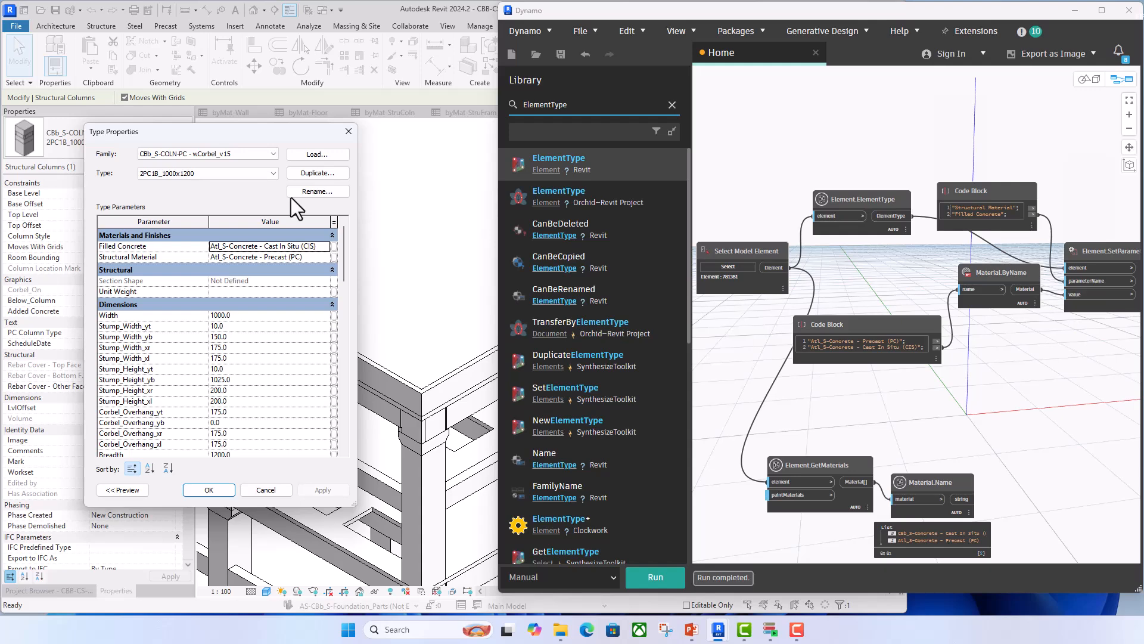
left_click(348, 132)
- Close the column's type properties, deselect it, and pick a steel UC column of the red frame as the Select Model Element
scroll(309, 289, "down", 3)
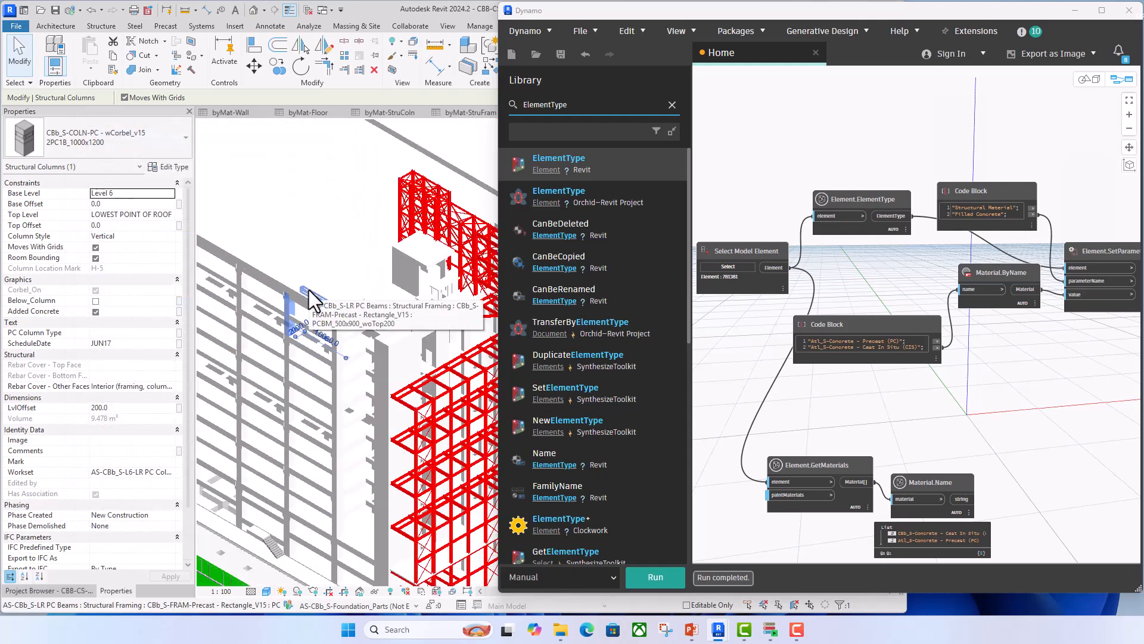
scroll(357, 251, "down", 5)
key("Escape")
scroll(423, 298, "up", 6)
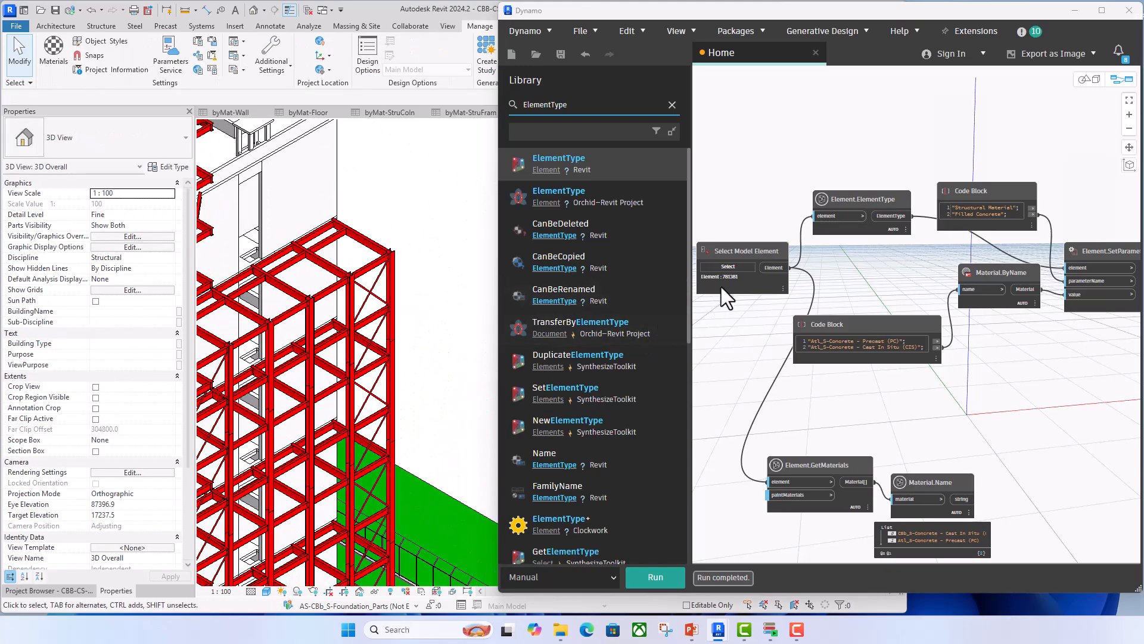
left_click(727, 266)
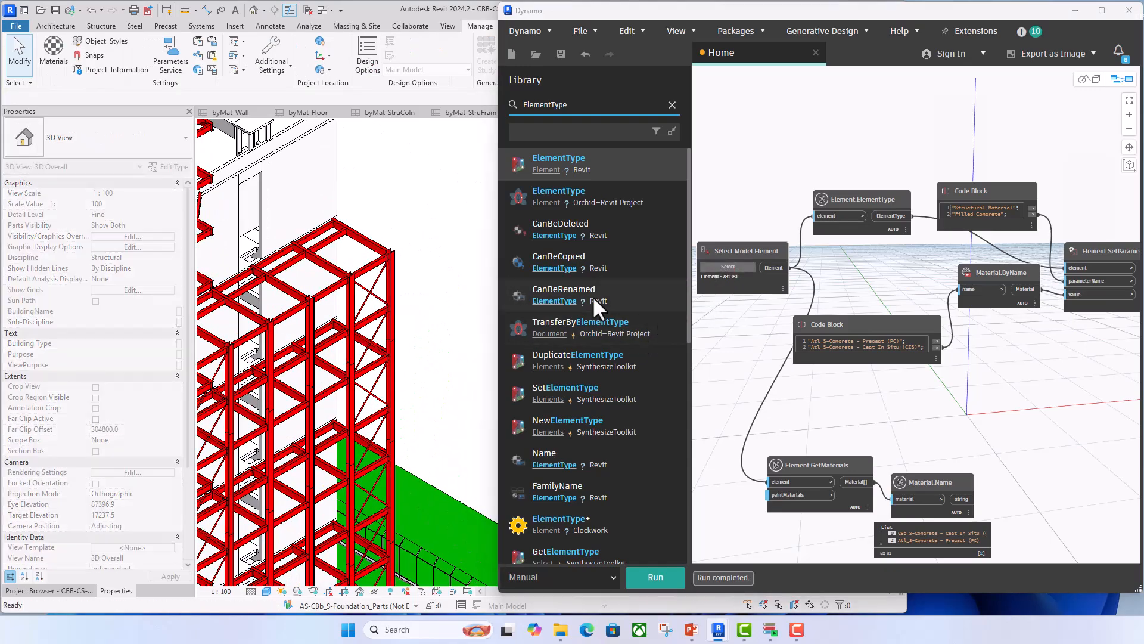
left_click(393, 287)
left_click(921, 399)
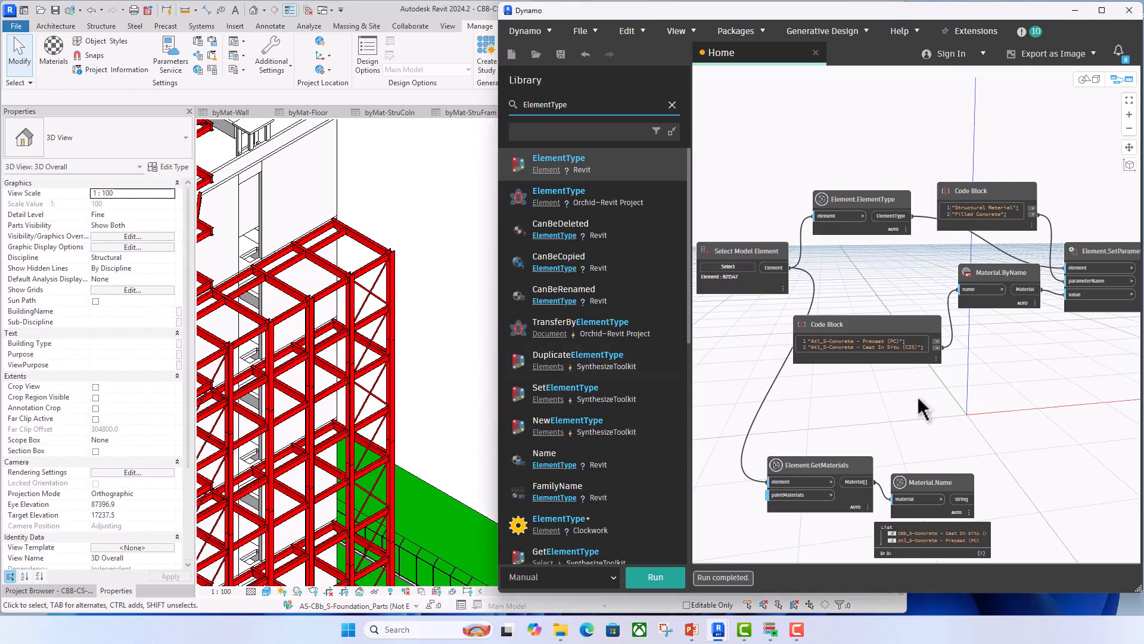
- Add "Atl_S-Steel - S 275"; as the third material line in the Code Block, then check the steel column's Structural Material
left_click(926, 350)
key("Return")
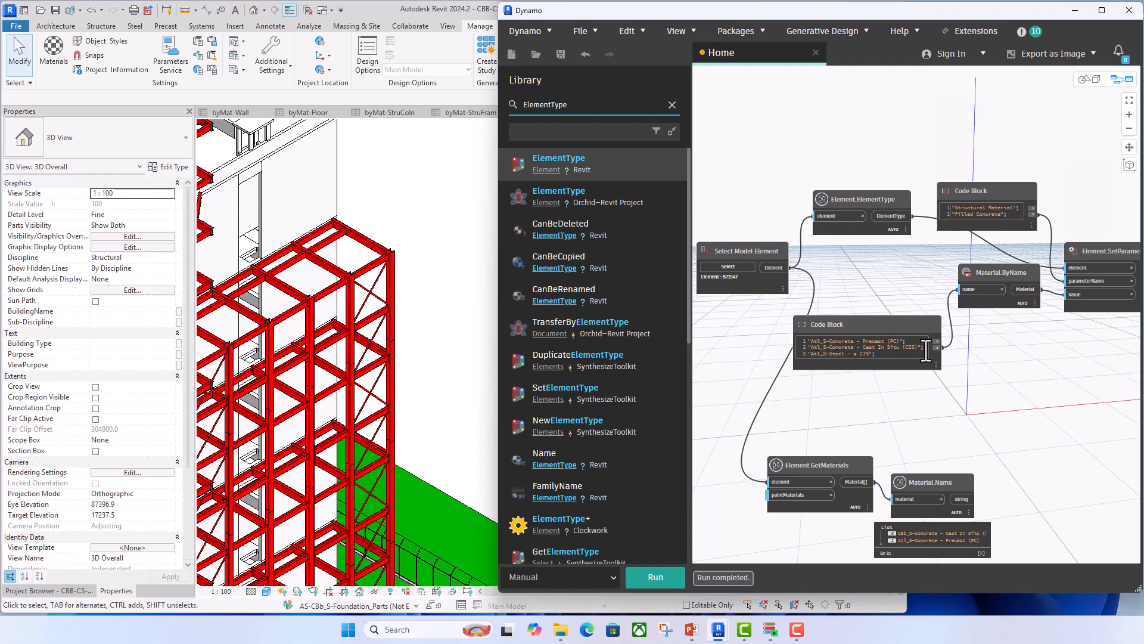
scroll(856, 369, "up", 5)
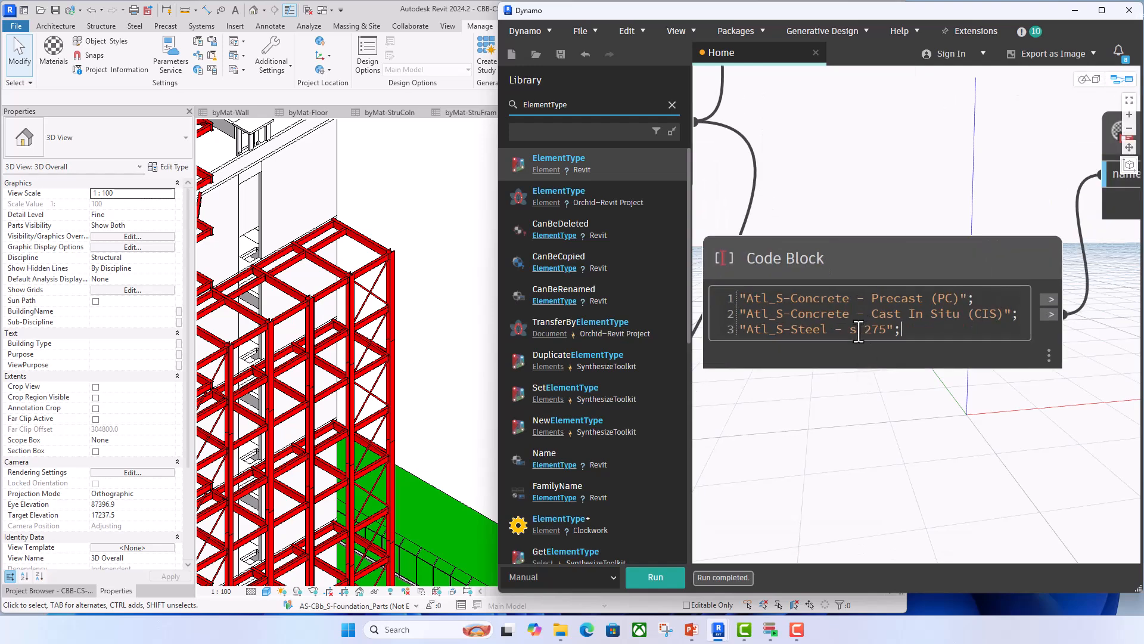
left_click(834, 471)
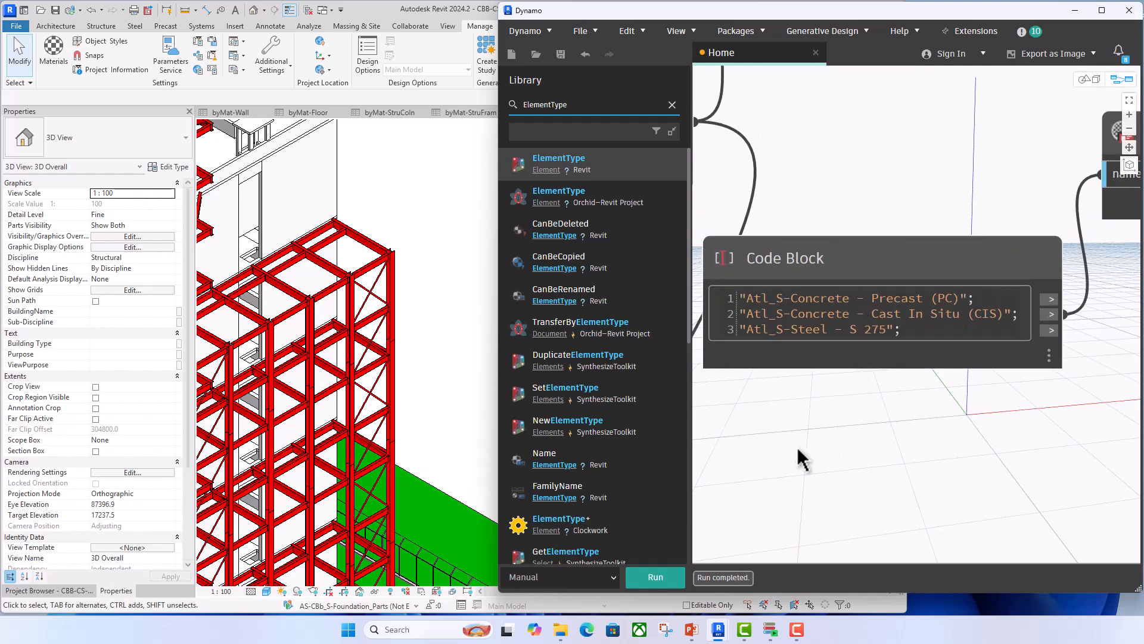
left_click(391, 286)
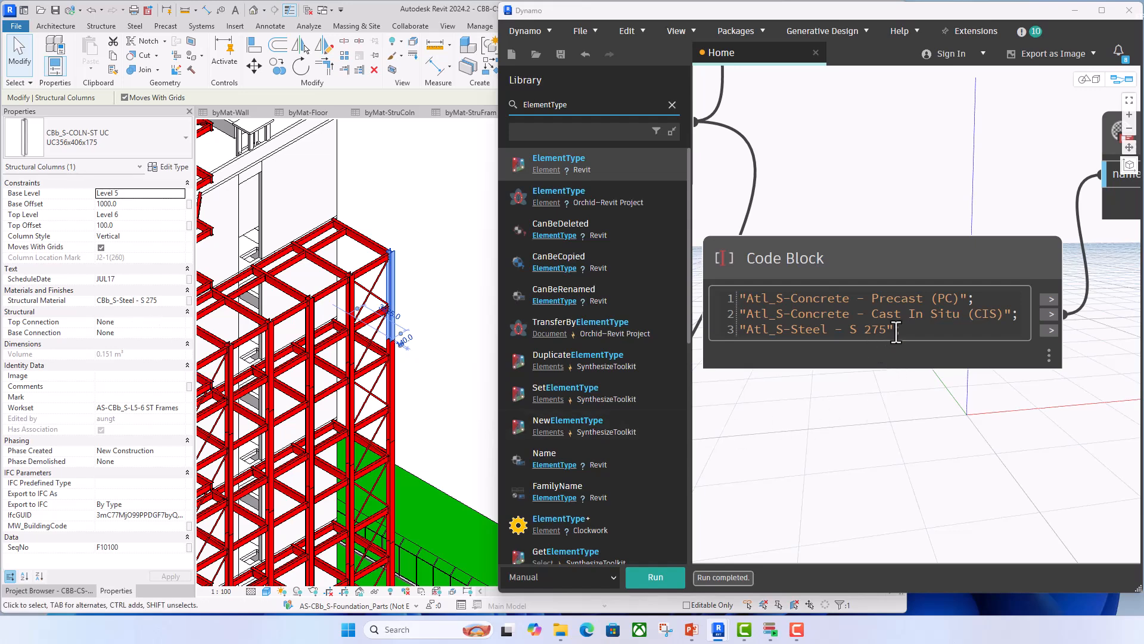
- Wire the steel material line to Material.ByName's name and "Structural Material" to parameterName, then run the graph
scroll(831, 411, "down", 3)
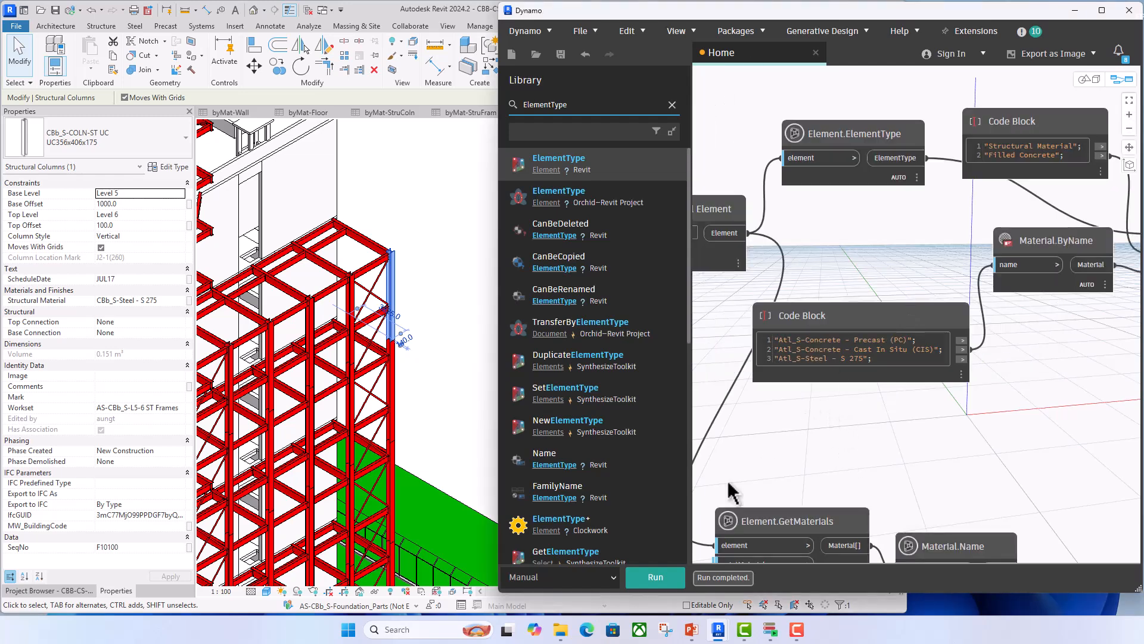
left_click(962, 360)
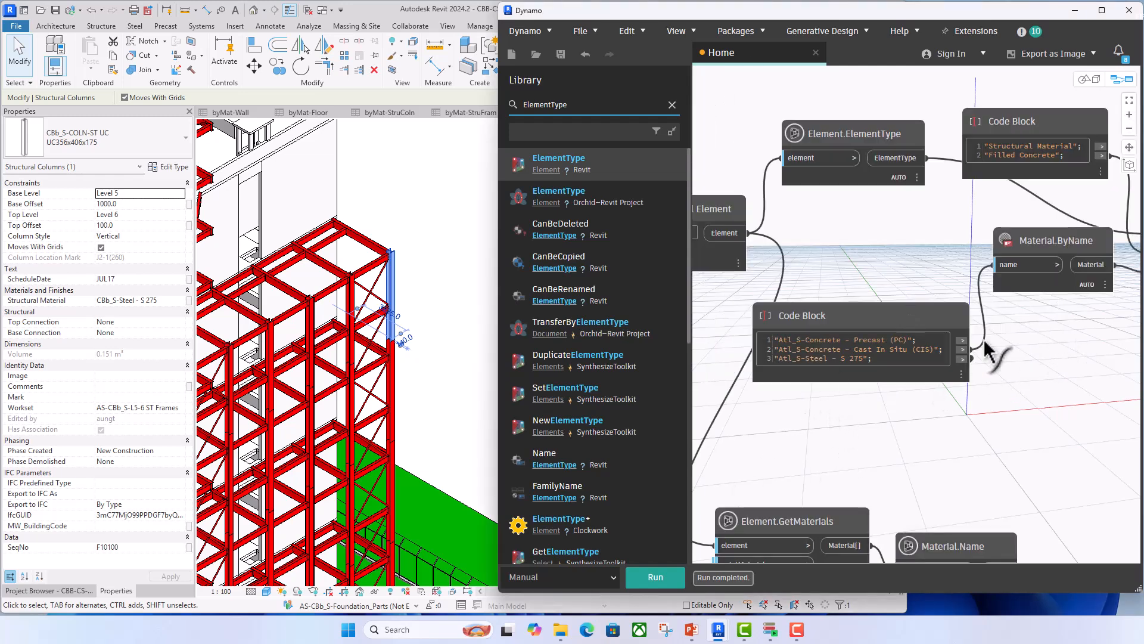
left_click(1013, 263)
middle_click_drag(1018, 302, 905, 316)
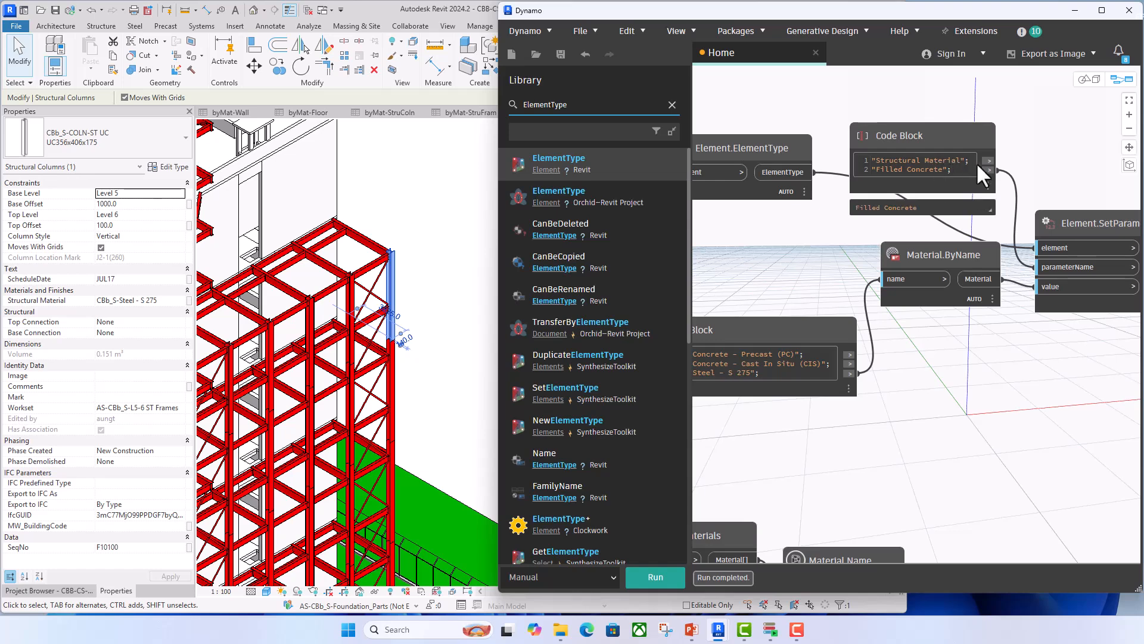
mouse_move(989, 160)
left_click_drag(989, 161, 1042, 267)
scroll(965, 365, "down", 2)
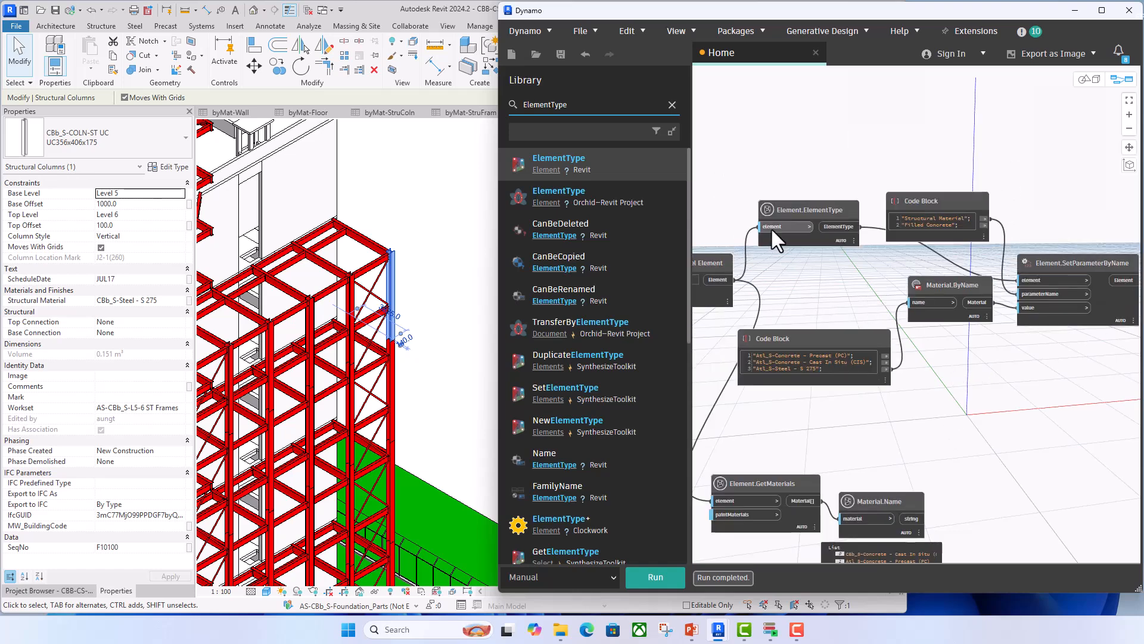
left_click(654, 576)
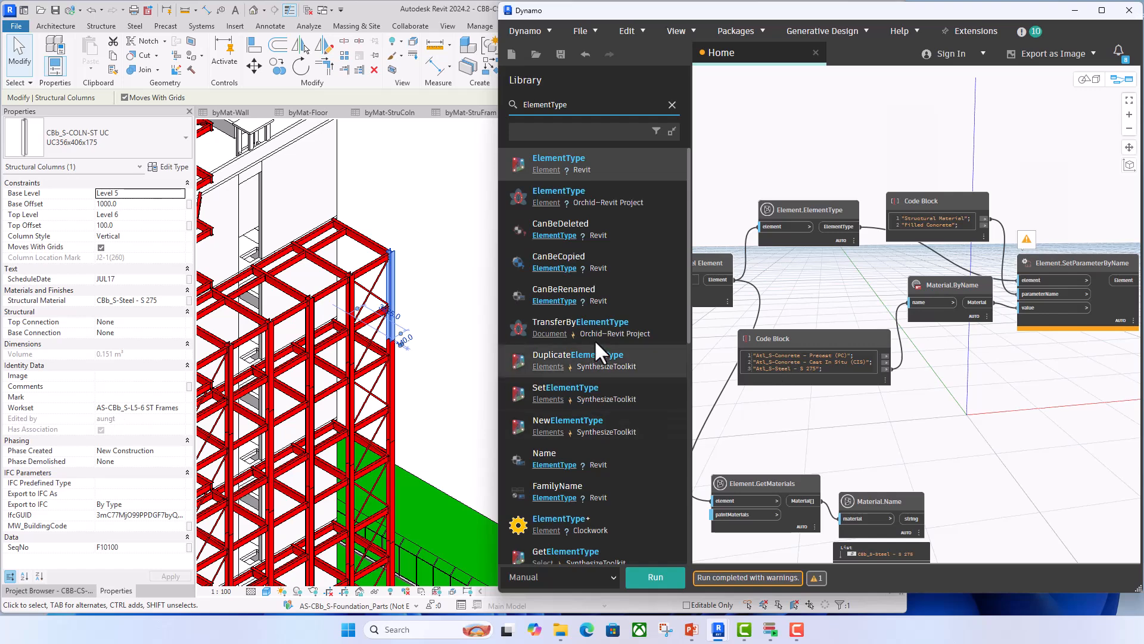
- Move Element.ElementType aside, wire Select Model Element directly to SetParameterByName's element input, and rerun the graph
left_click_drag(836, 225, 838, 135)
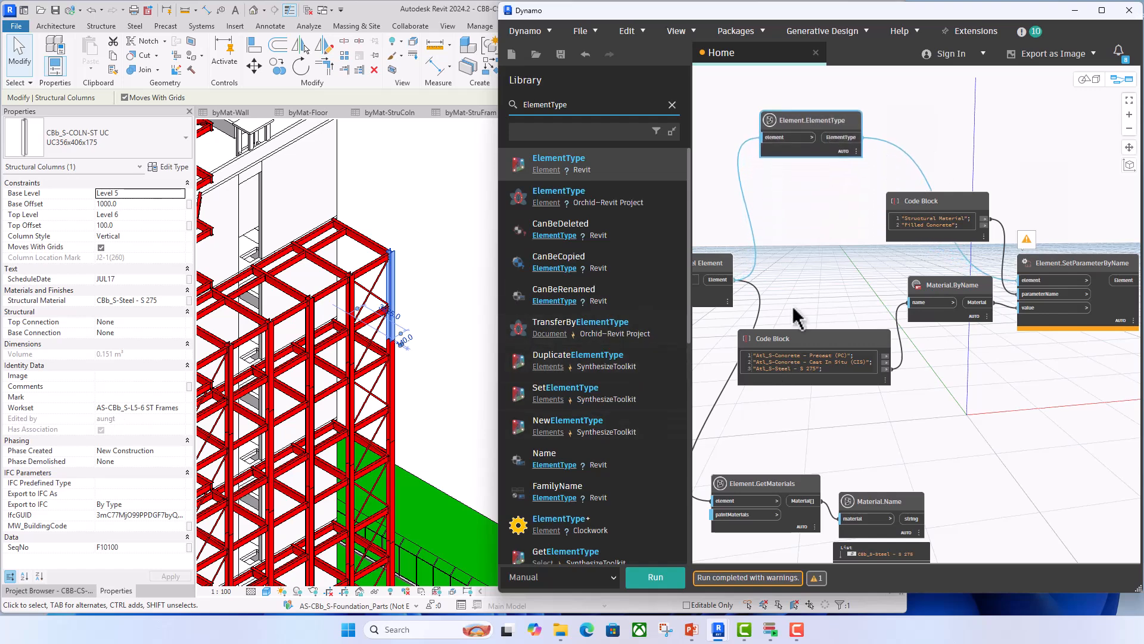
left_click_drag(726, 280, 1021, 280)
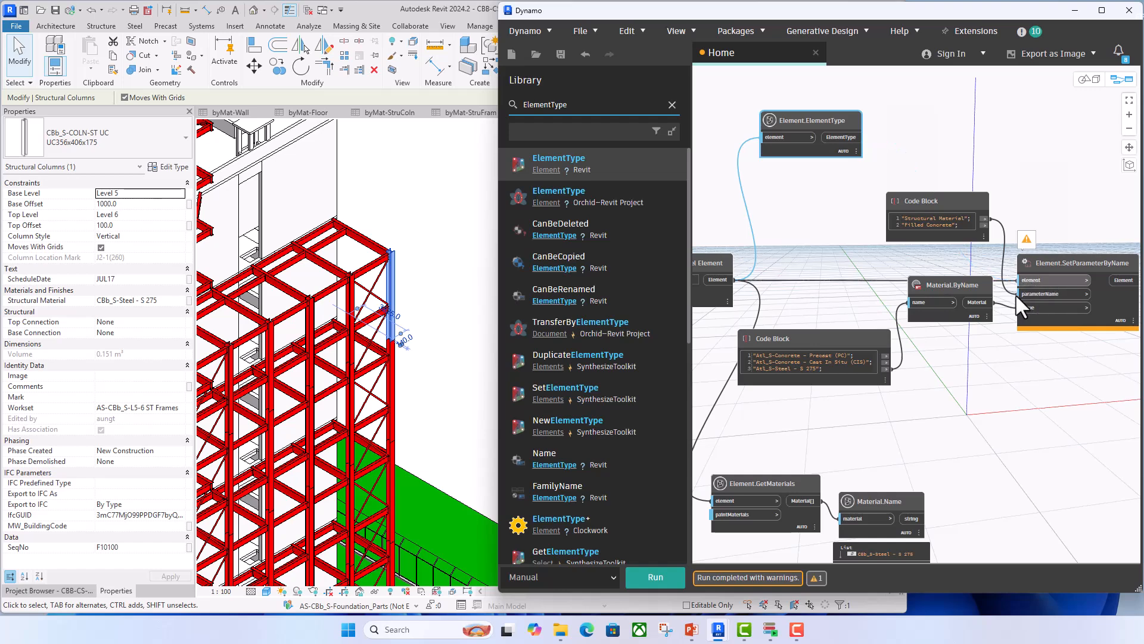
left_click(657, 577)
left_click(886, 450)
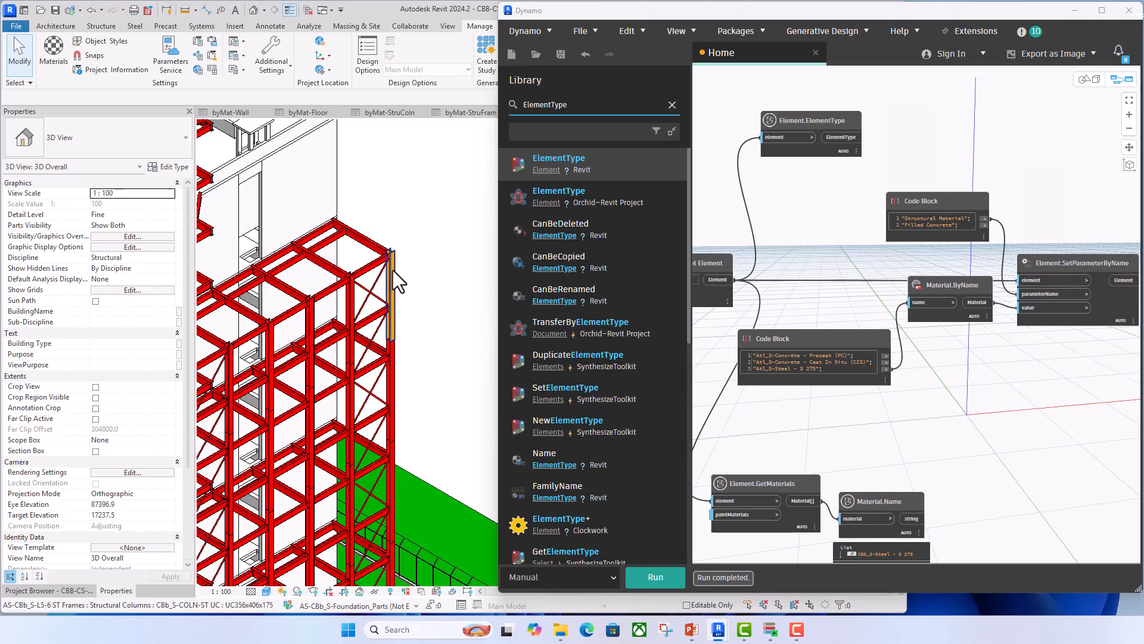
- Check the steel column's Structural Material instance parameter in Revit
left_click(393, 301)
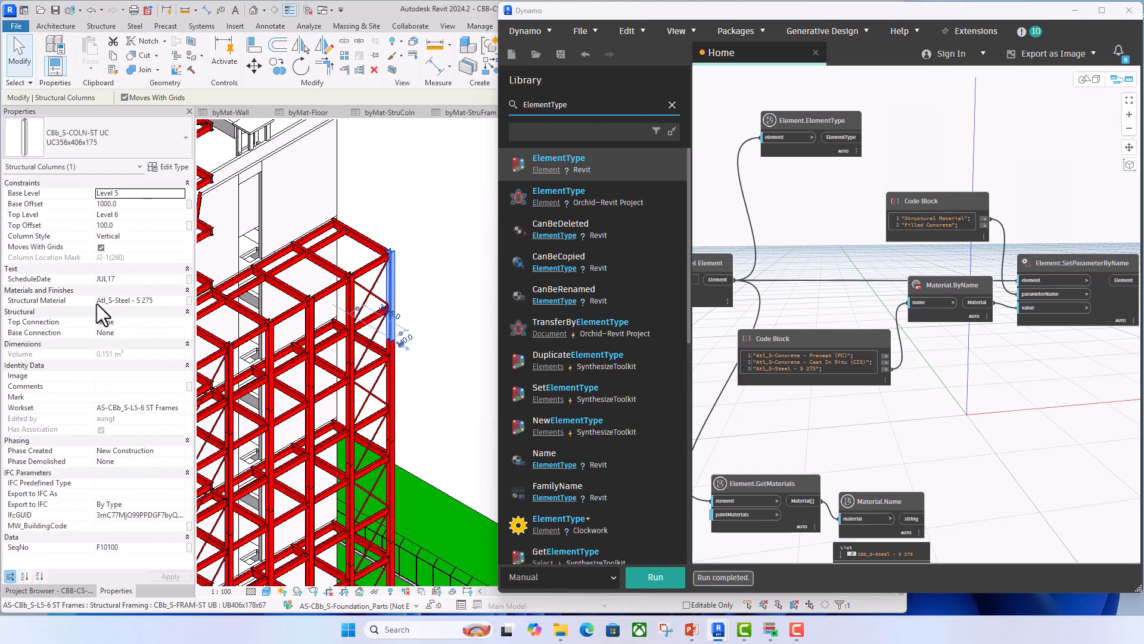
left_click(943, 414)
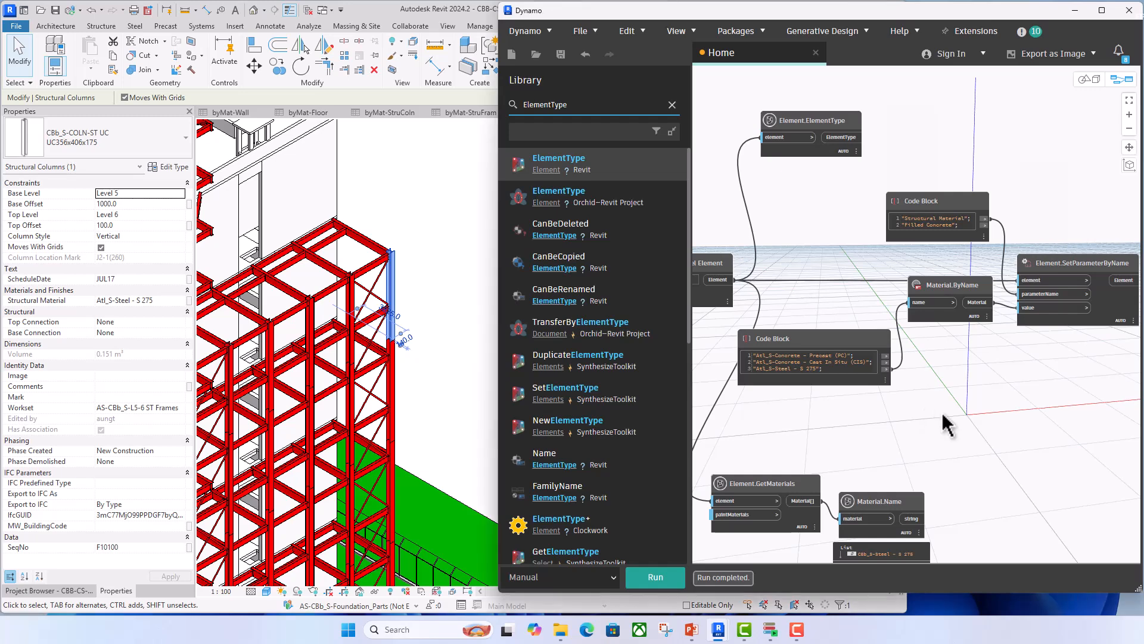
scroll(856, 215, "down", 2)
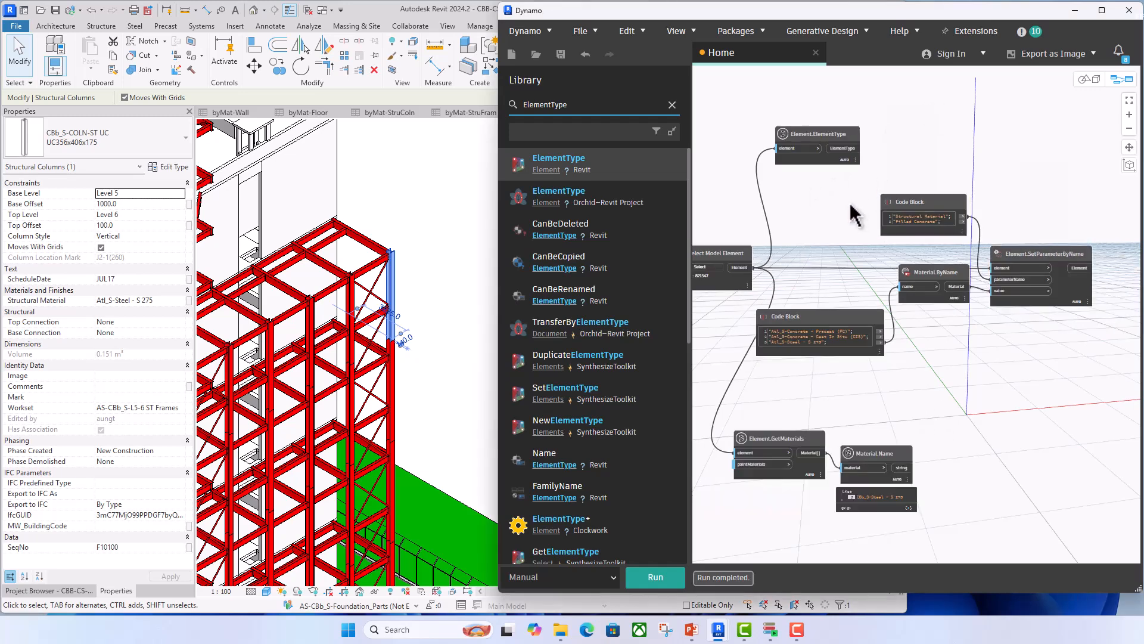
- Move the parameter-name Code Block up and place a Control.If node beneath it, beside Element.ElementType
scroll(856, 218, "up", 3)
left_click_drag(856, 224, 945, 96)
left_click(830, 233)
left_click_drag(584, 108, 486, 106)
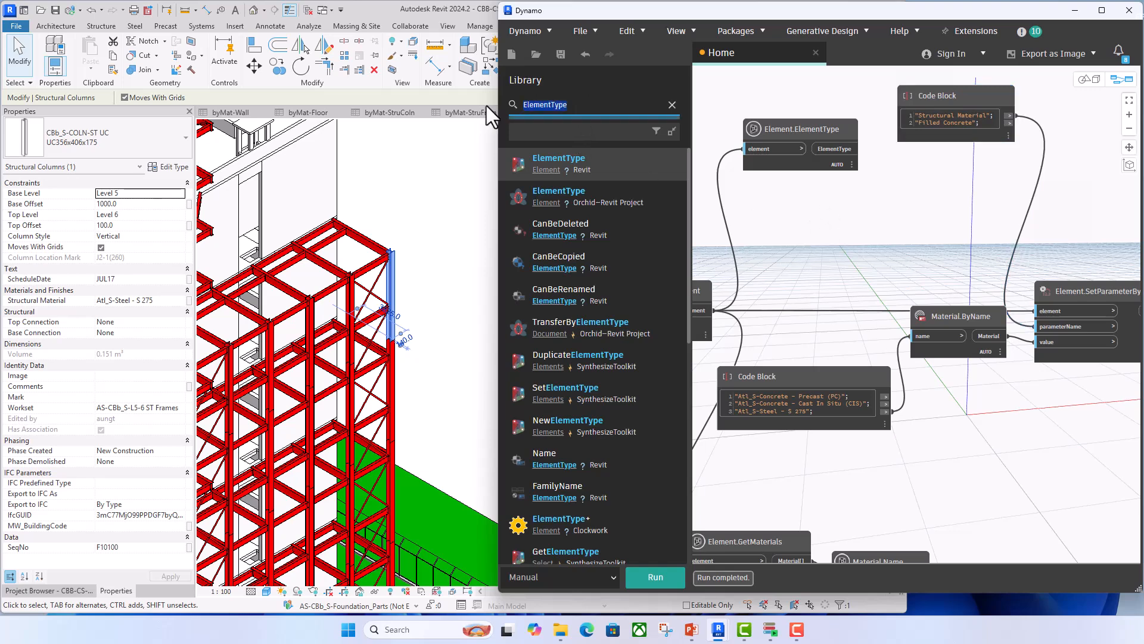
type("if")
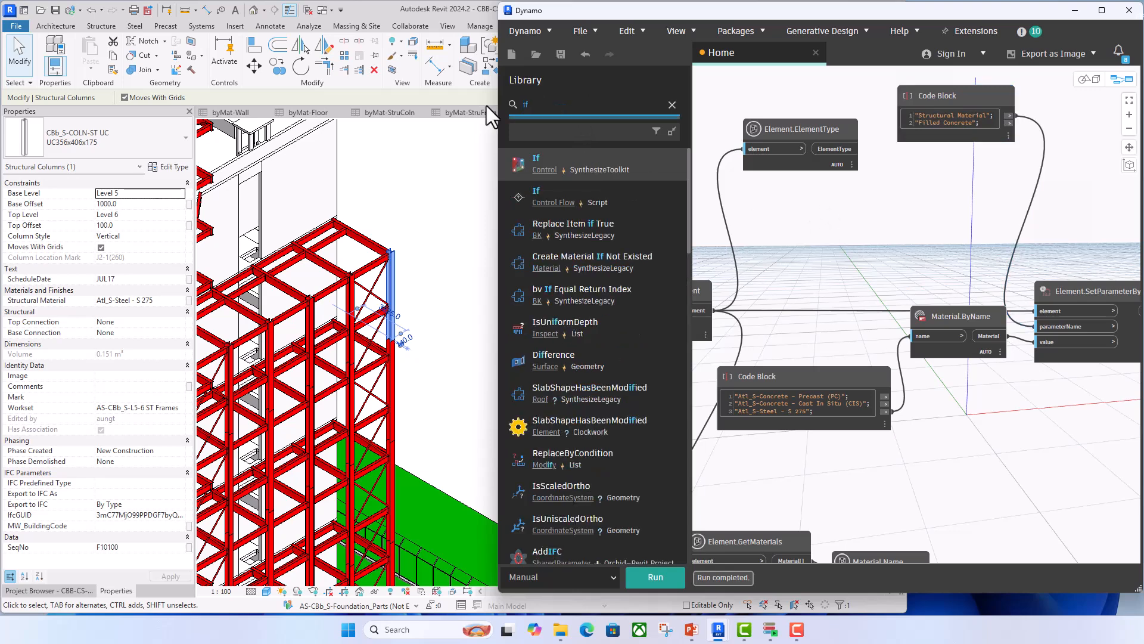
left_click(536, 158)
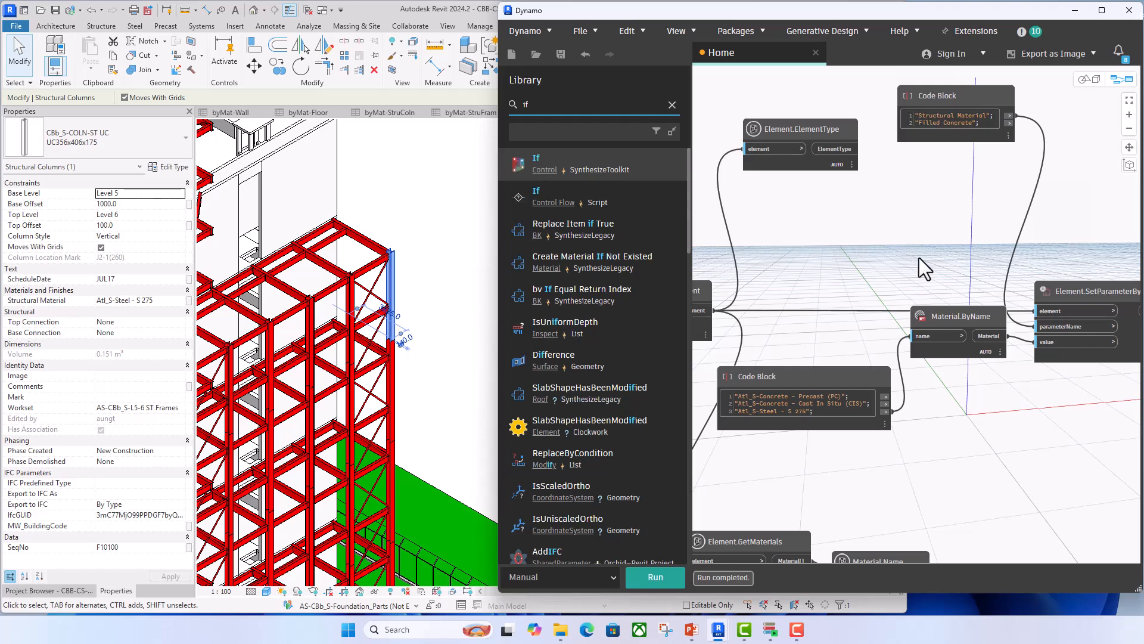
left_click_drag(923, 310, 899, 203)
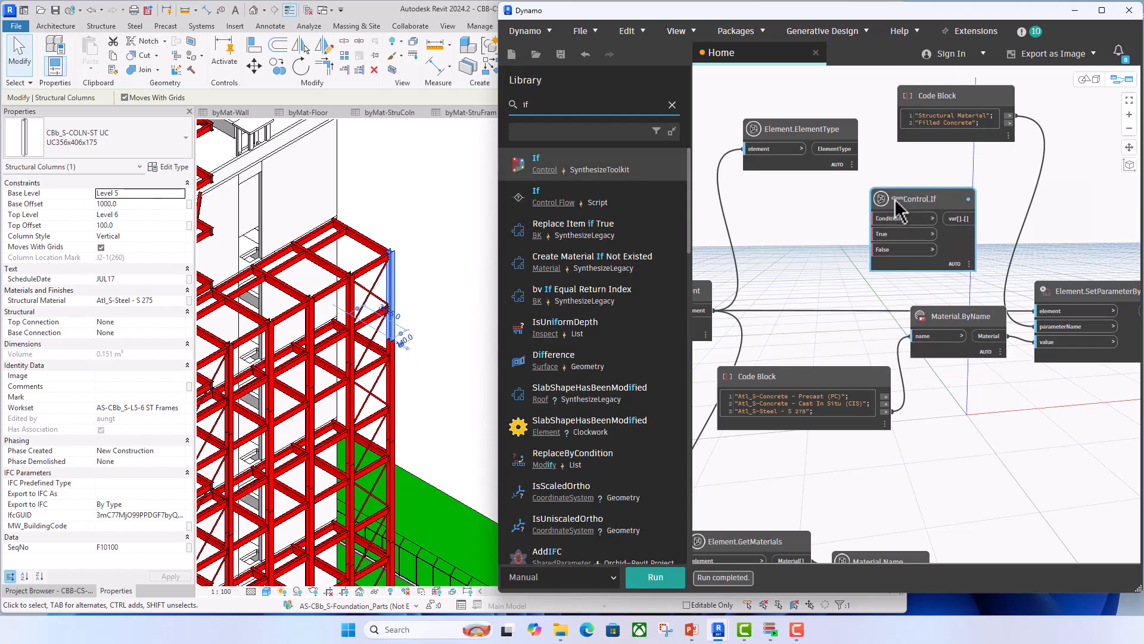
middle_click_drag(824, 234, 858, 235)
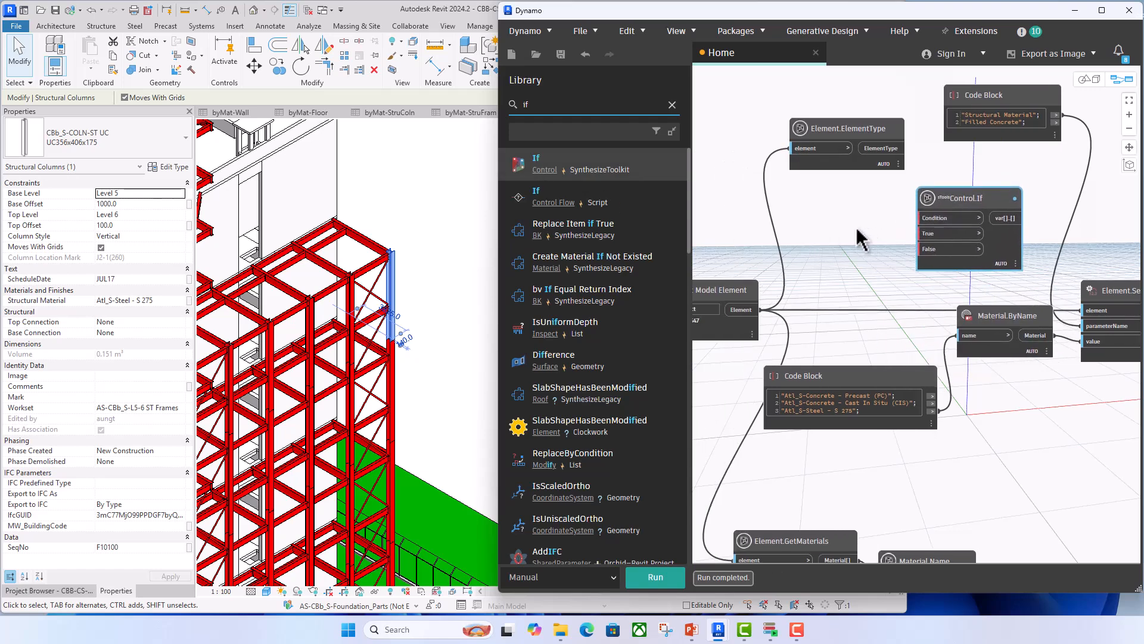
- Add a Boolean node set to True and wire it to Control.If's Condition input
left_click(579, 106)
type("Bool")
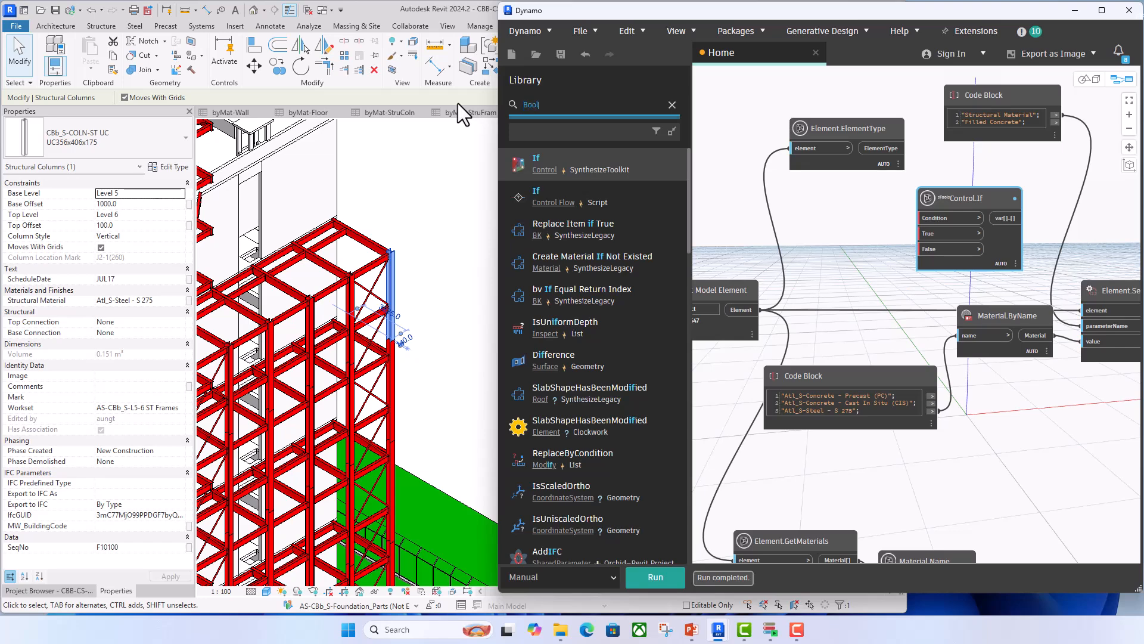
type("ea")
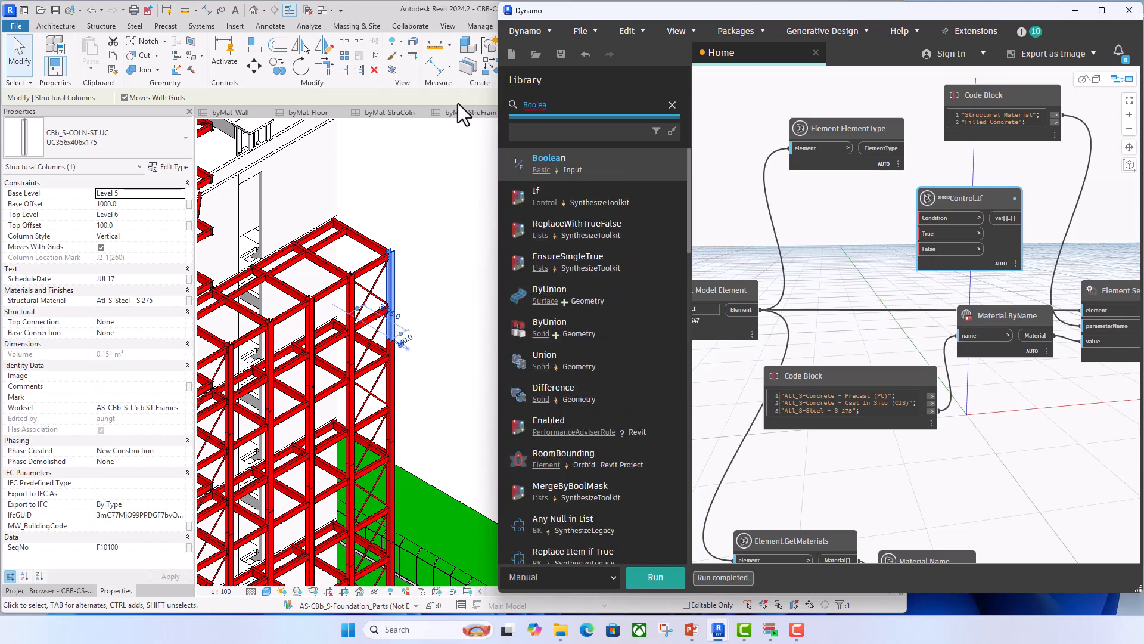
left_click_drag(538, 158, 764, 185)
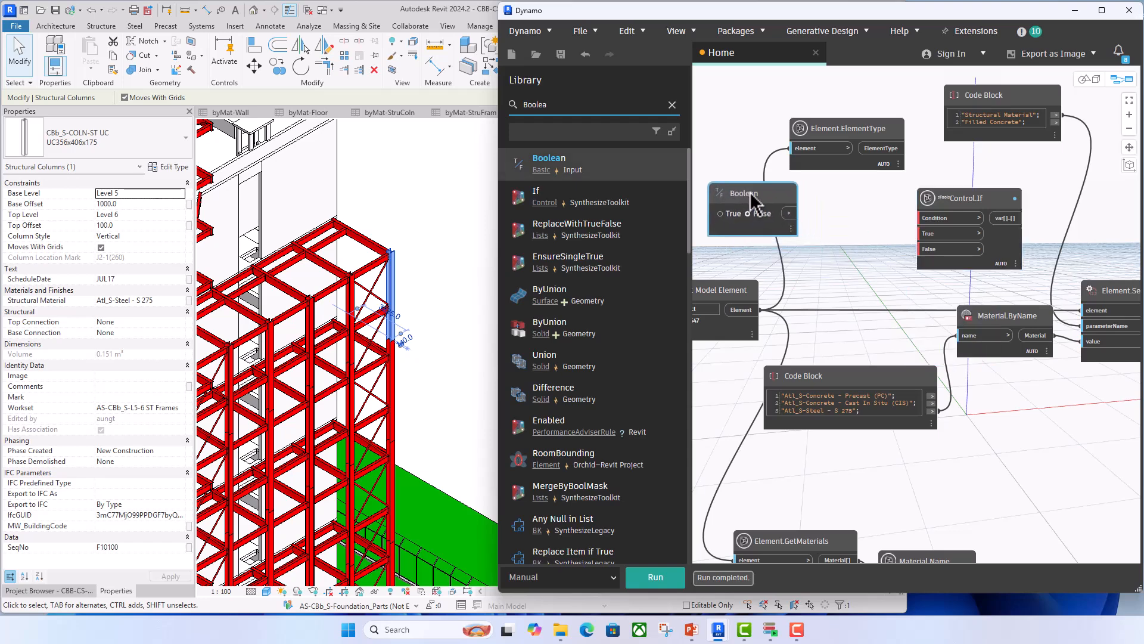
left_click(716, 212)
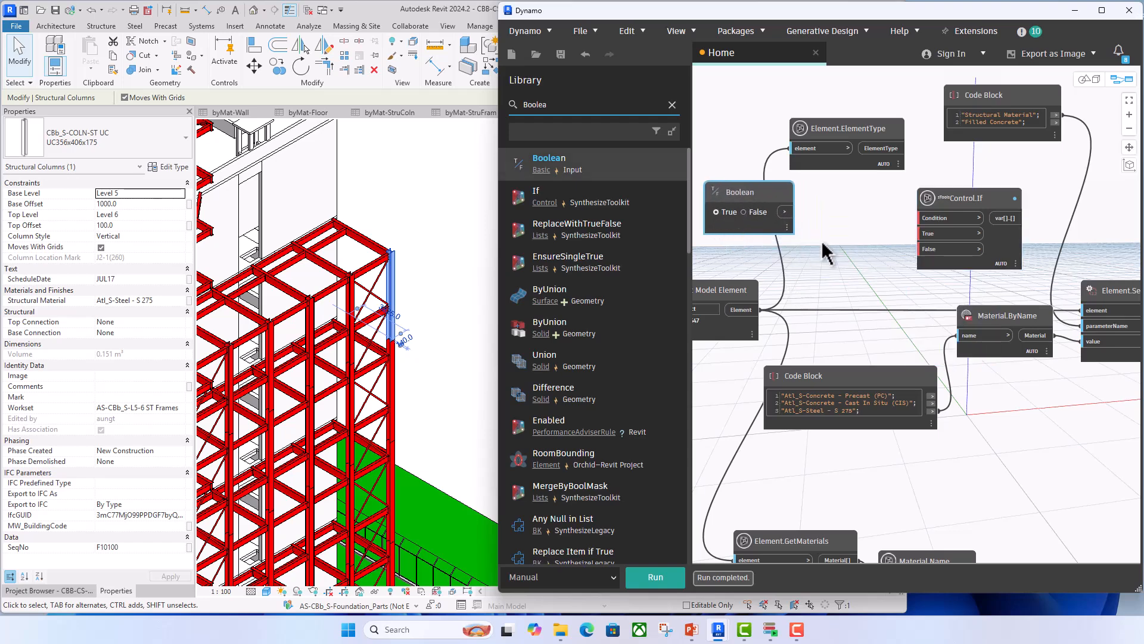
left_click(787, 213)
left_click(921, 218)
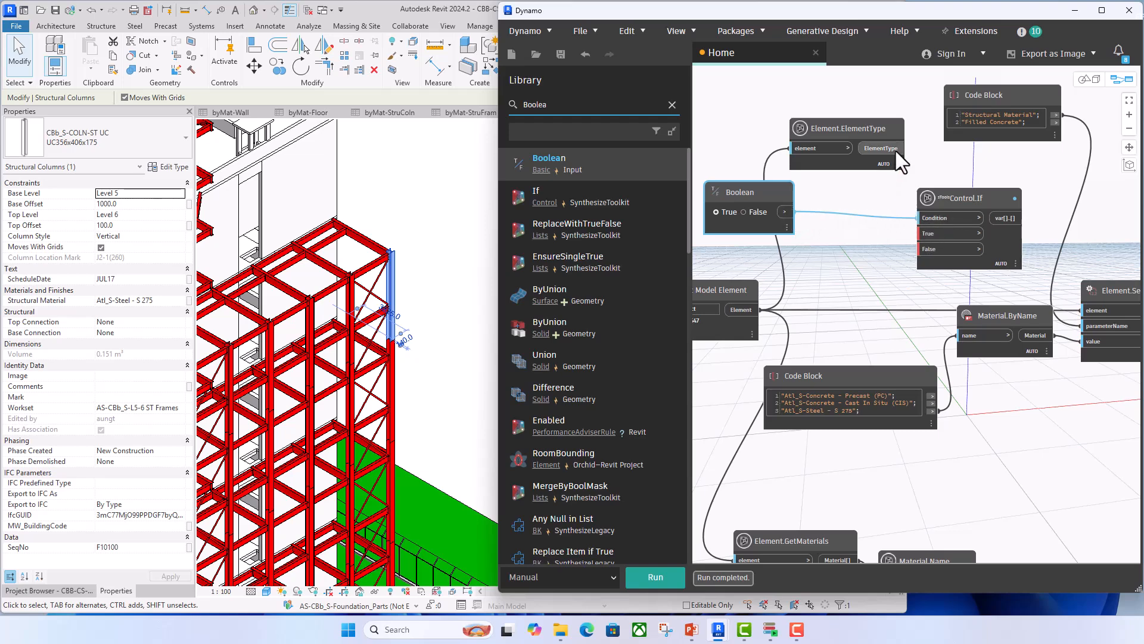
- Wire ElementType to Control.If's True input, the selected element to False, and its output to SetParameterByName's element input
left_click(907, 149)
left_click(920, 234)
left_click(761, 309)
left_click(919, 250)
middle_click_drag(917, 274, 816, 265)
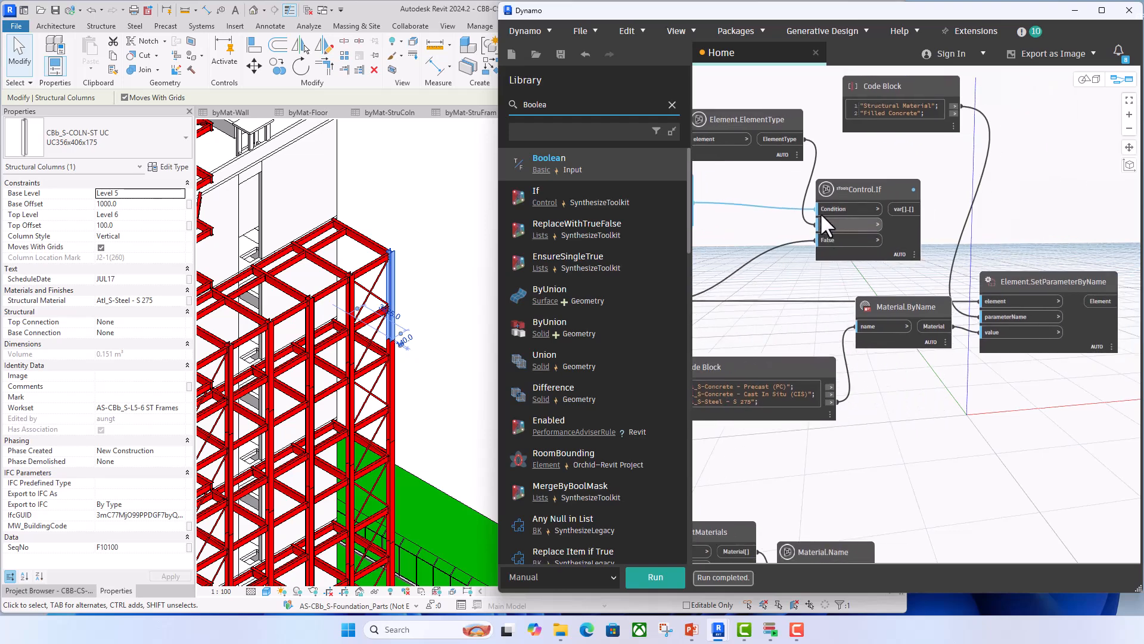
left_click(905, 208)
left_click(984, 302)
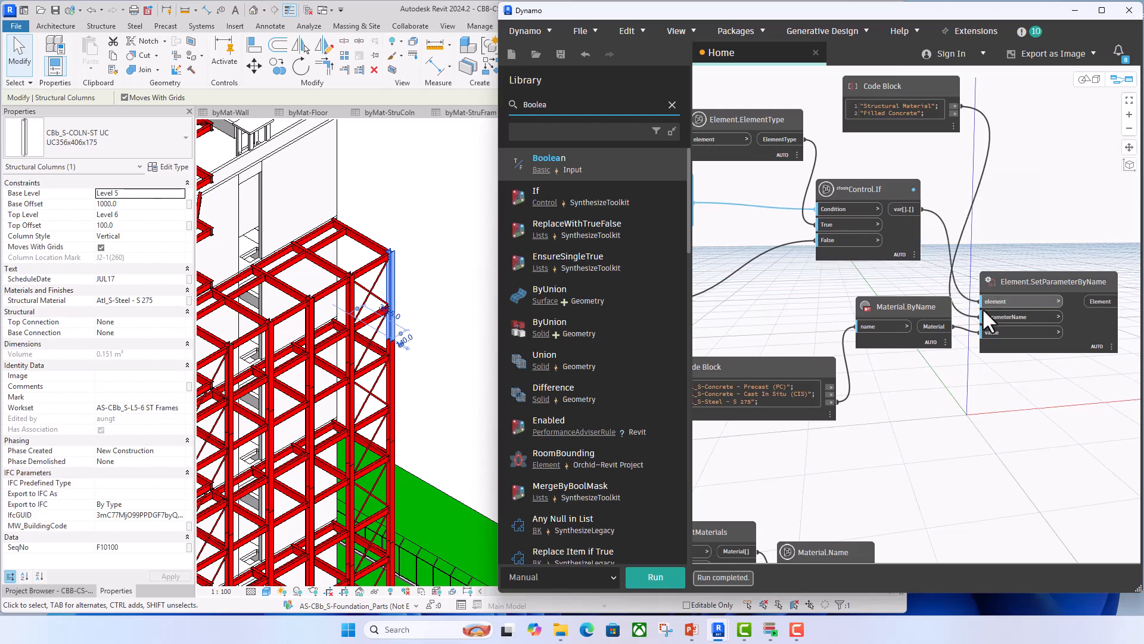
- Switch the Boolean node to False and deselect the steel column in the Revit view
scroll(938, 414, "down", 3)
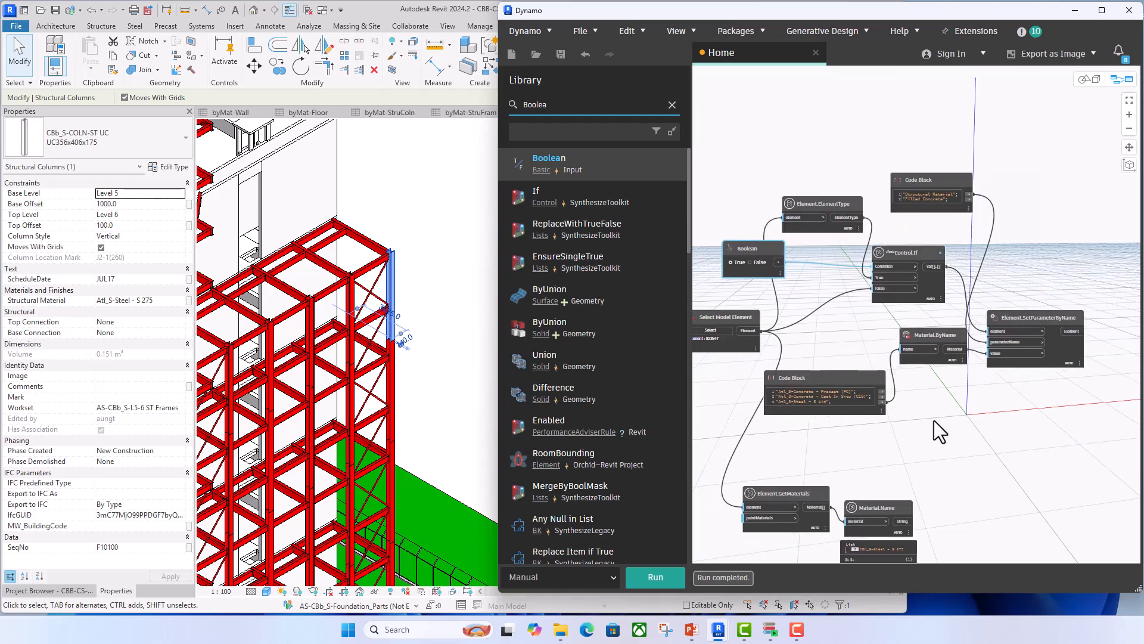
scroll(935, 421, "up", 1)
scroll(792, 411, "up", 4)
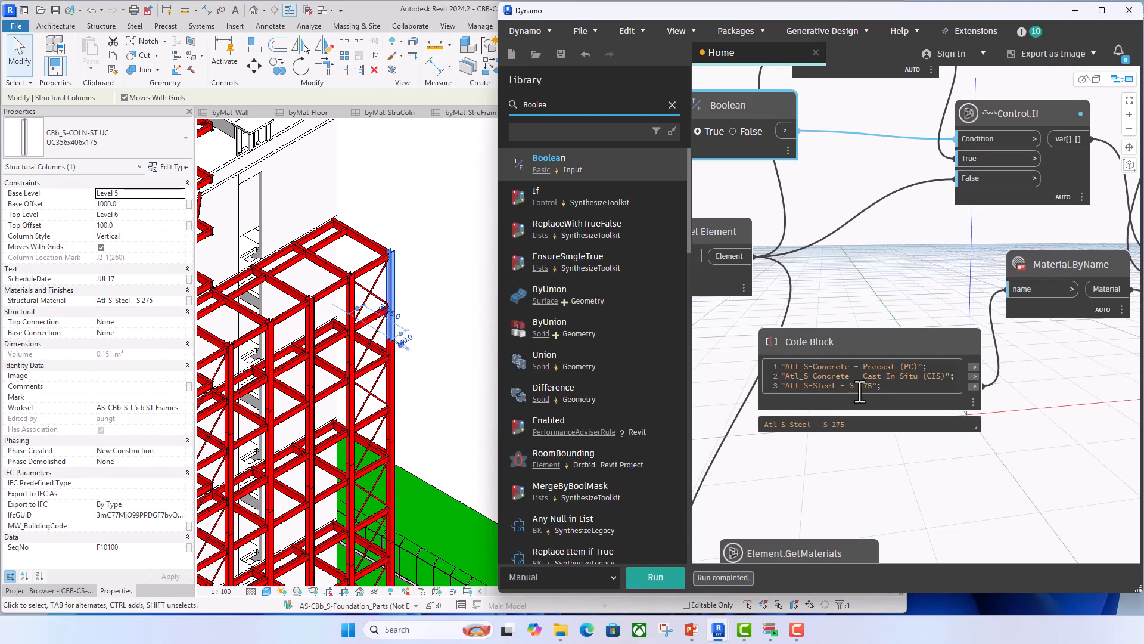
scroll(860, 391, "down", 4)
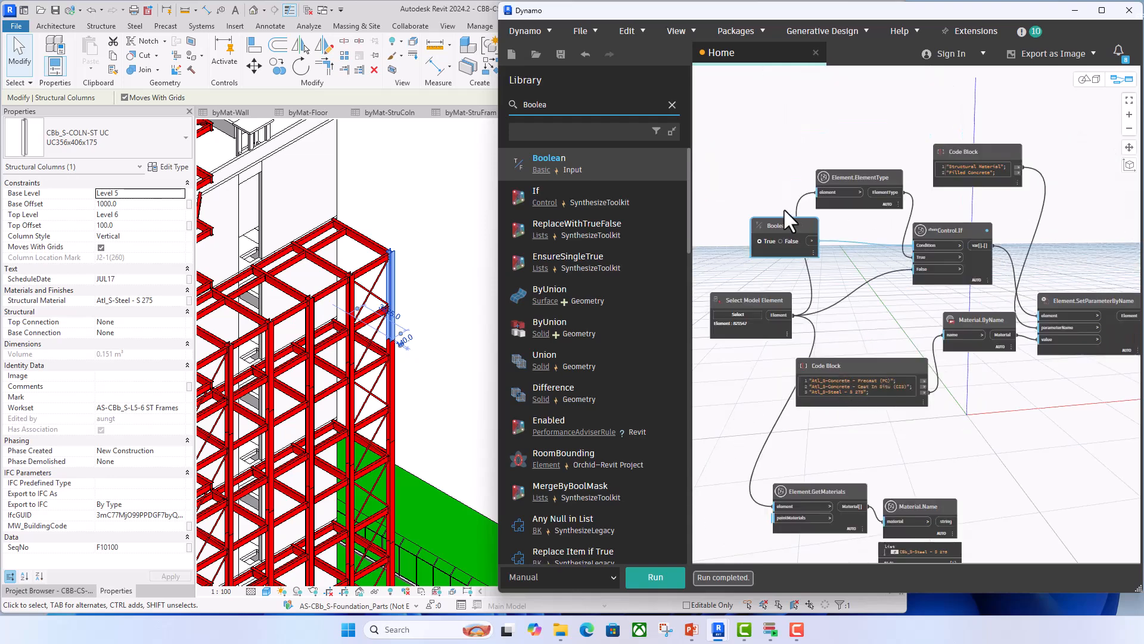
left_click(780, 241)
middle_click_drag(745, 361, 743, 348)
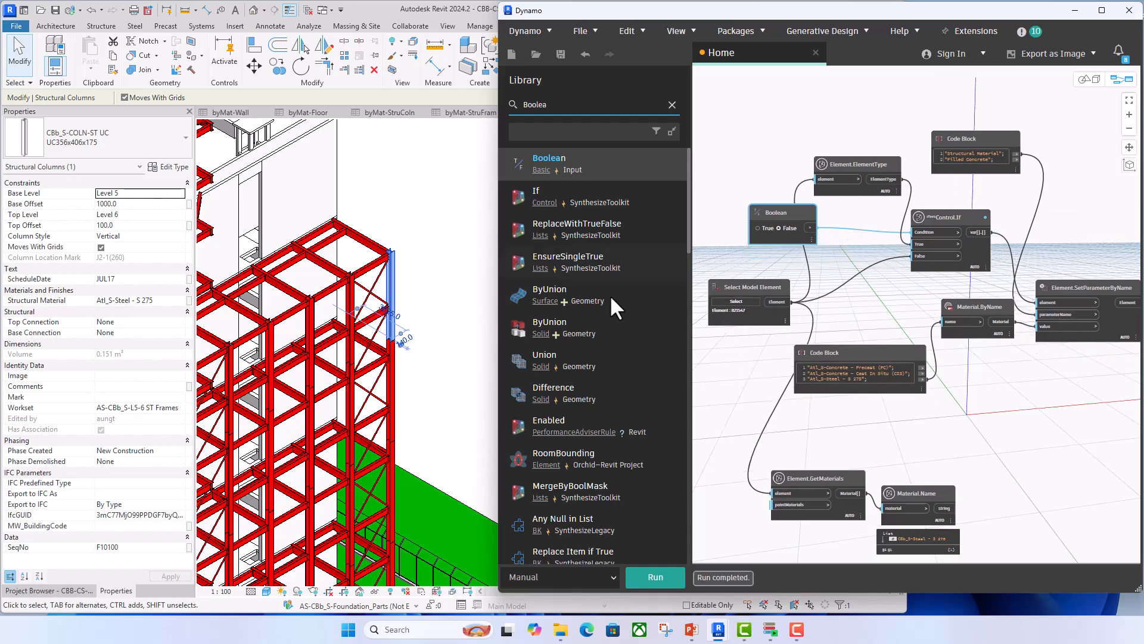
left_click(481, 290)
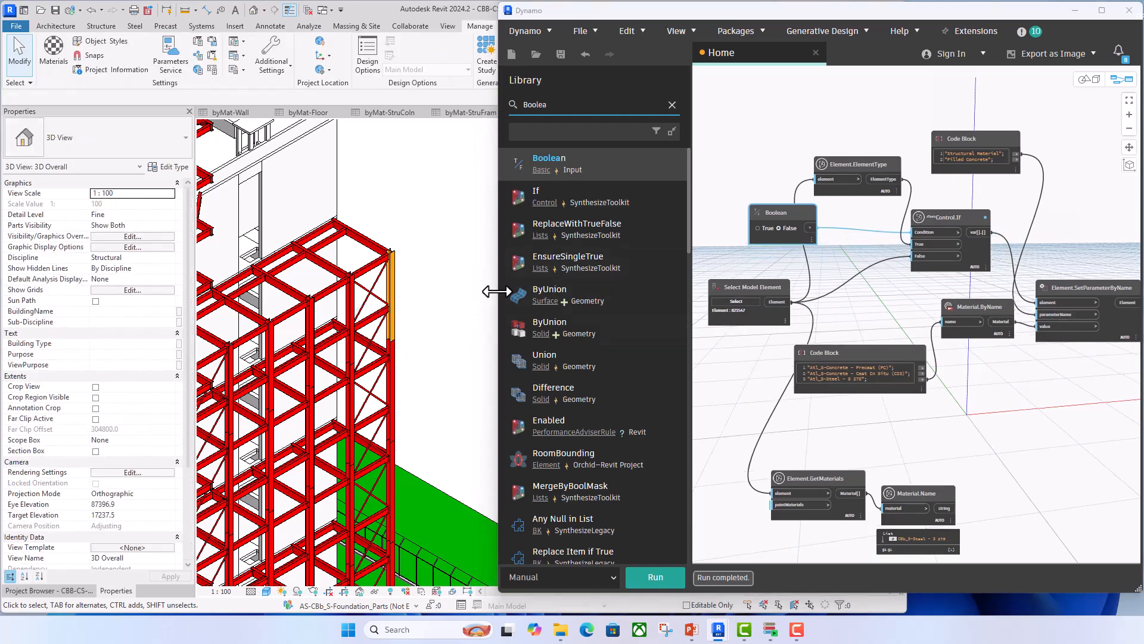
- Widen the Dynamo window over the Revit view and move the Select Model Element node away from the other nodes
left_click_drag(498, 289, 288, 280)
left_click(711, 313)
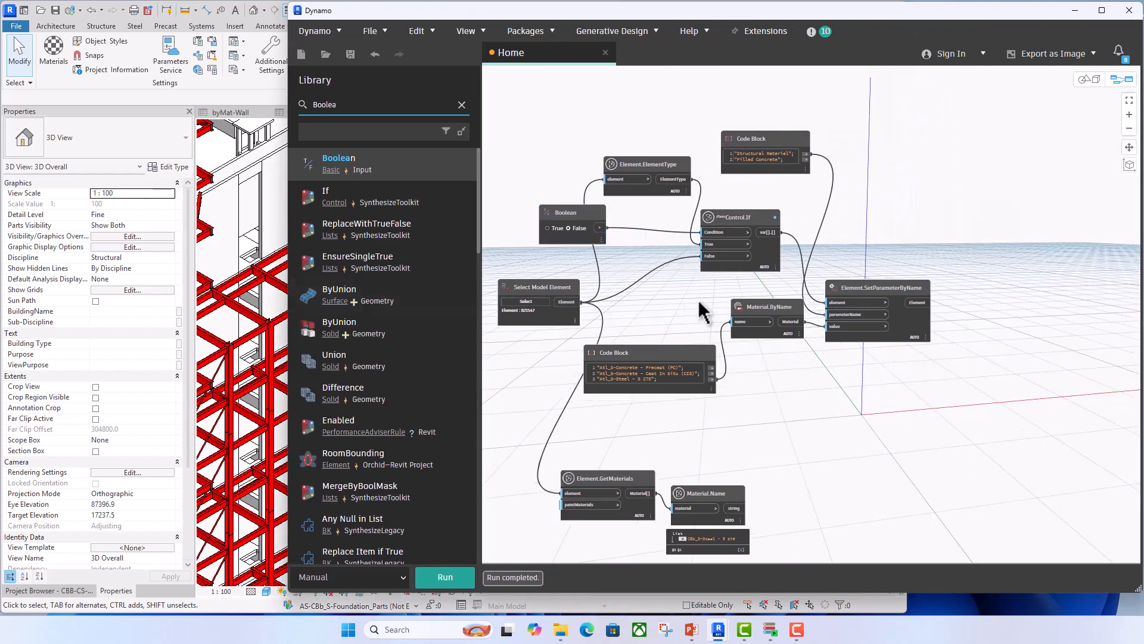
middle_click_drag(696, 301, 881, 306)
scroll(800, 322, "up", 2)
left_click_drag(739, 286, 546, 225)
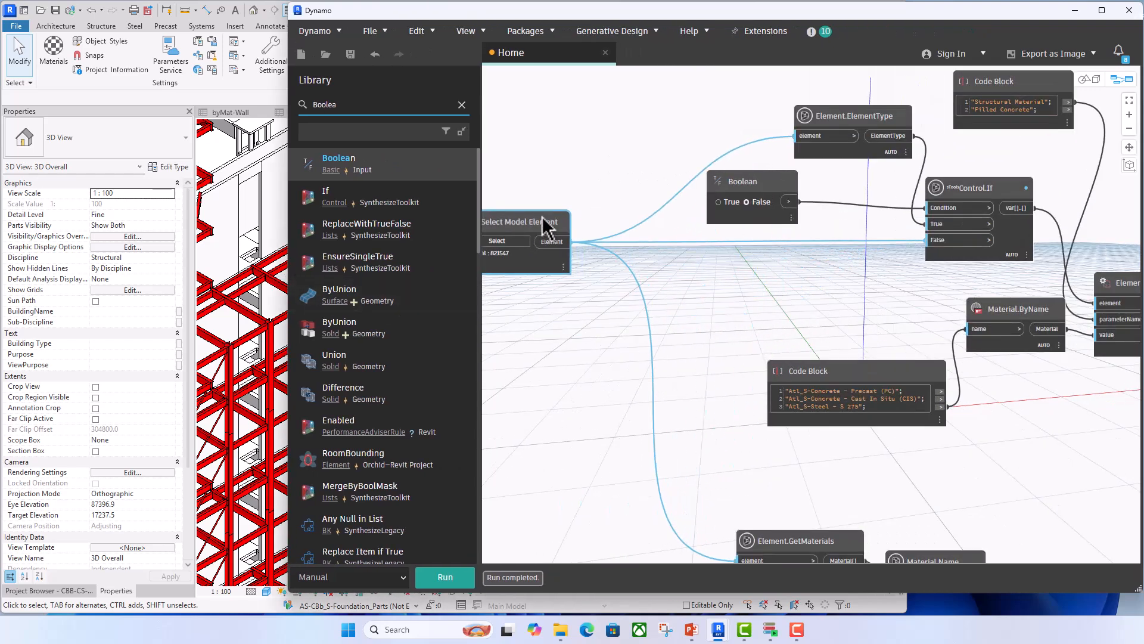
- Rearrange the Boolean node above Select Model Element with Element.ElementType and Control.If closer beside it, leaving the Boolean at False
left_click_drag(740, 188, 725, 256)
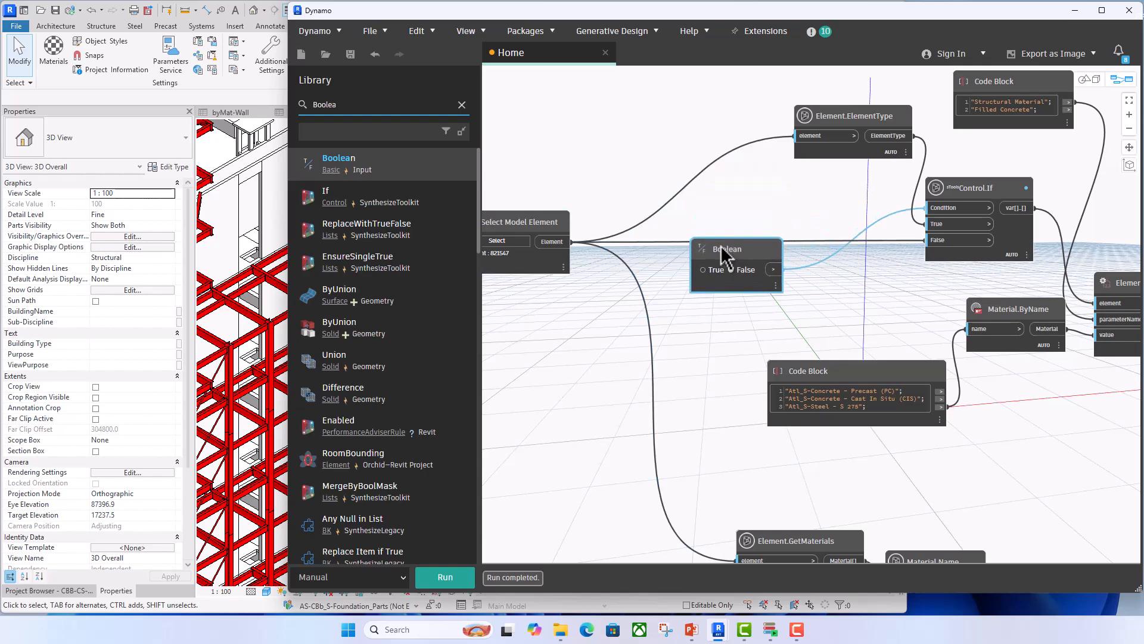
left_click_drag(802, 118, 640, 110)
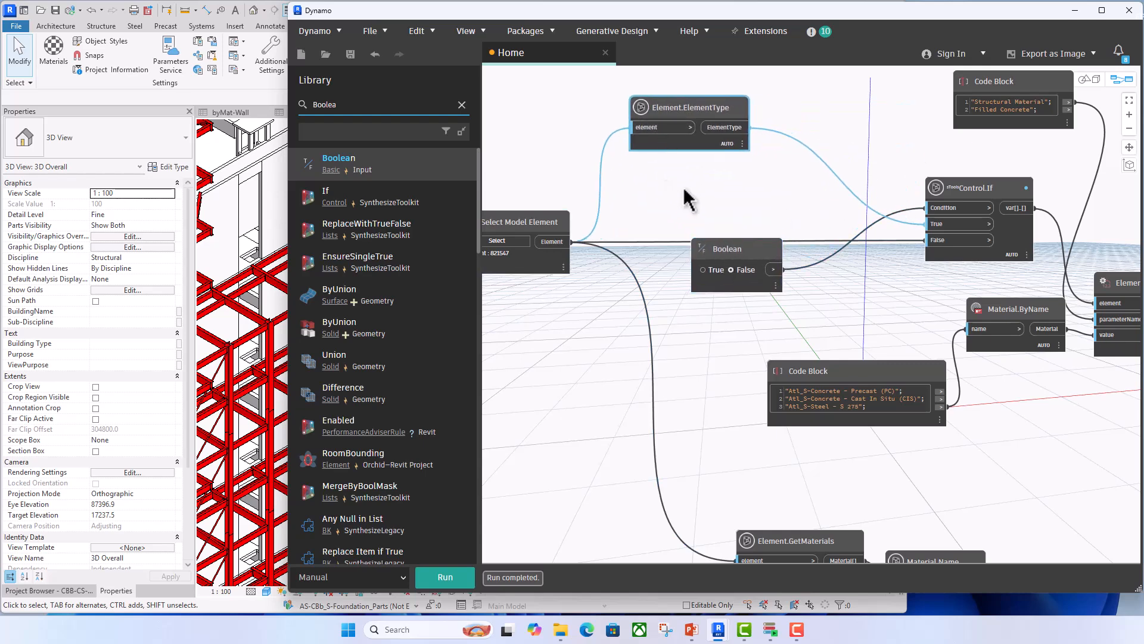
left_click_drag(734, 254, 527, 92)
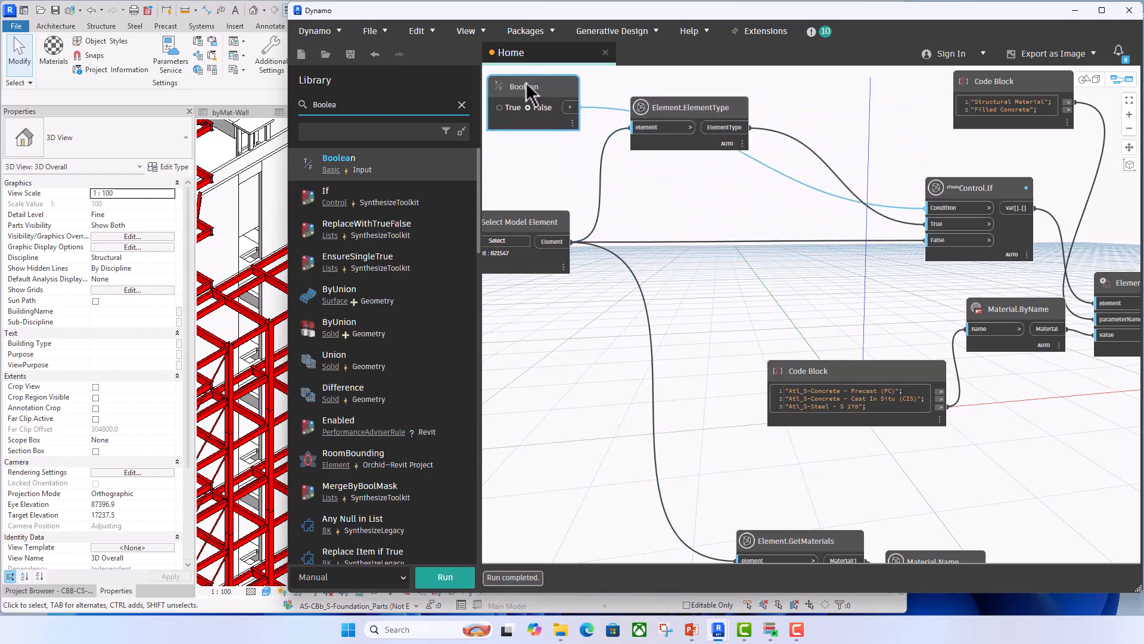
left_click_drag(978, 185, 824, 189)
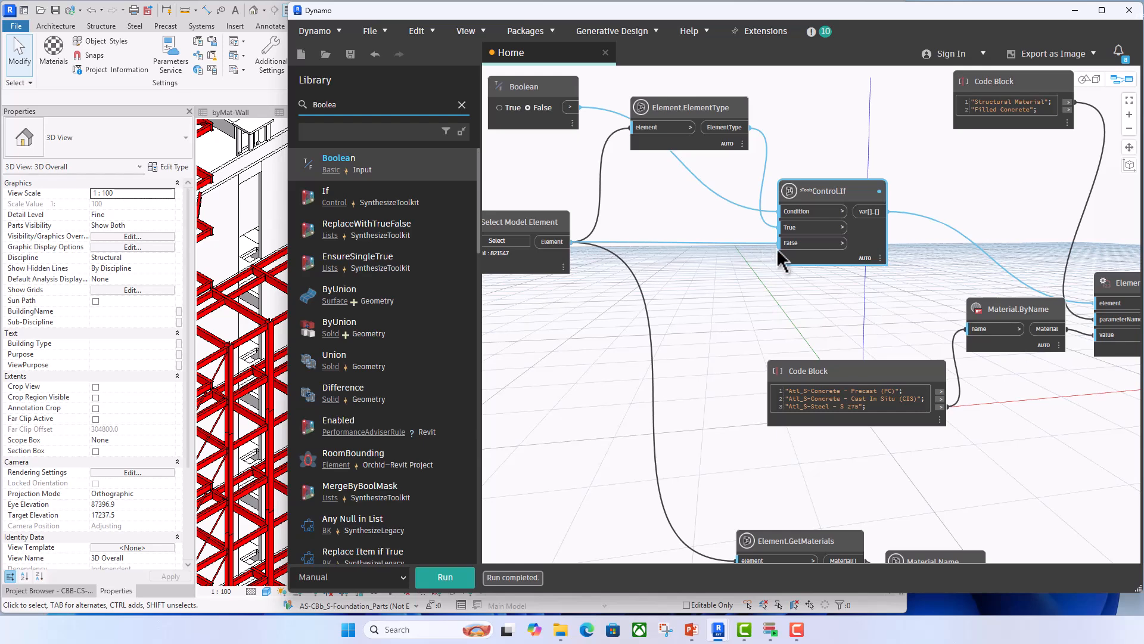
left_click_drag(542, 113, 540, 147)
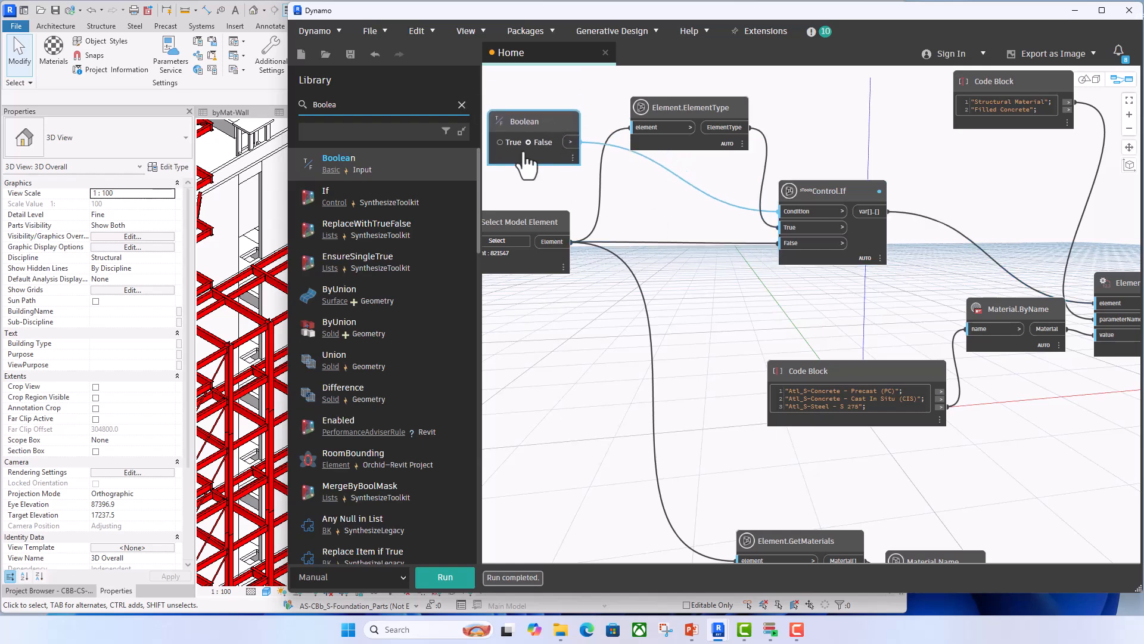
left_click(500, 142)
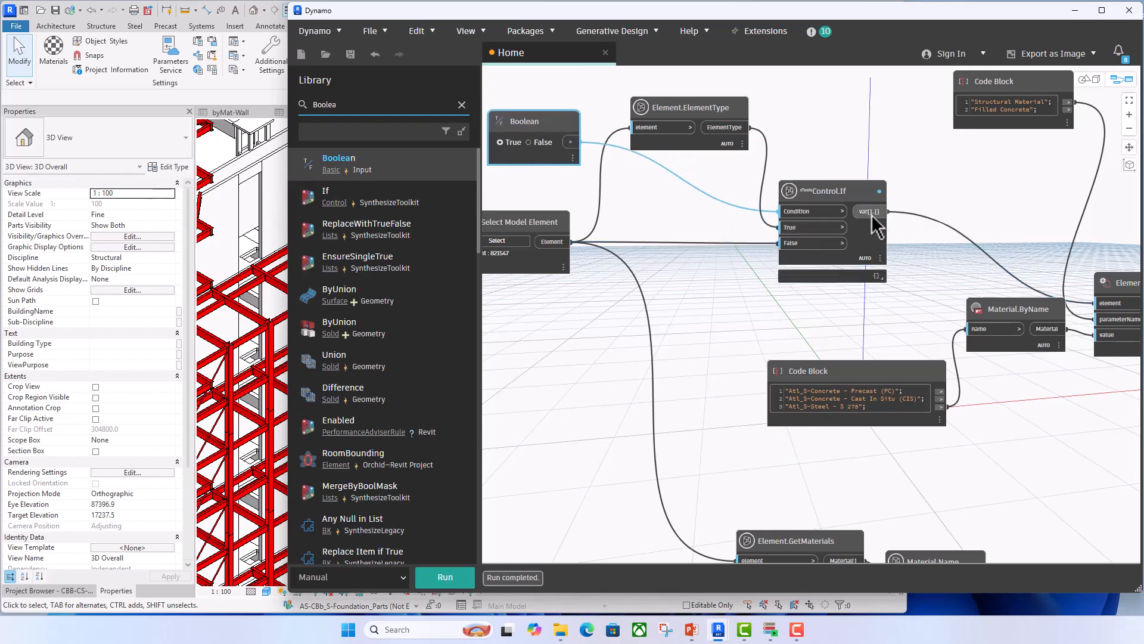
left_click(528, 142)
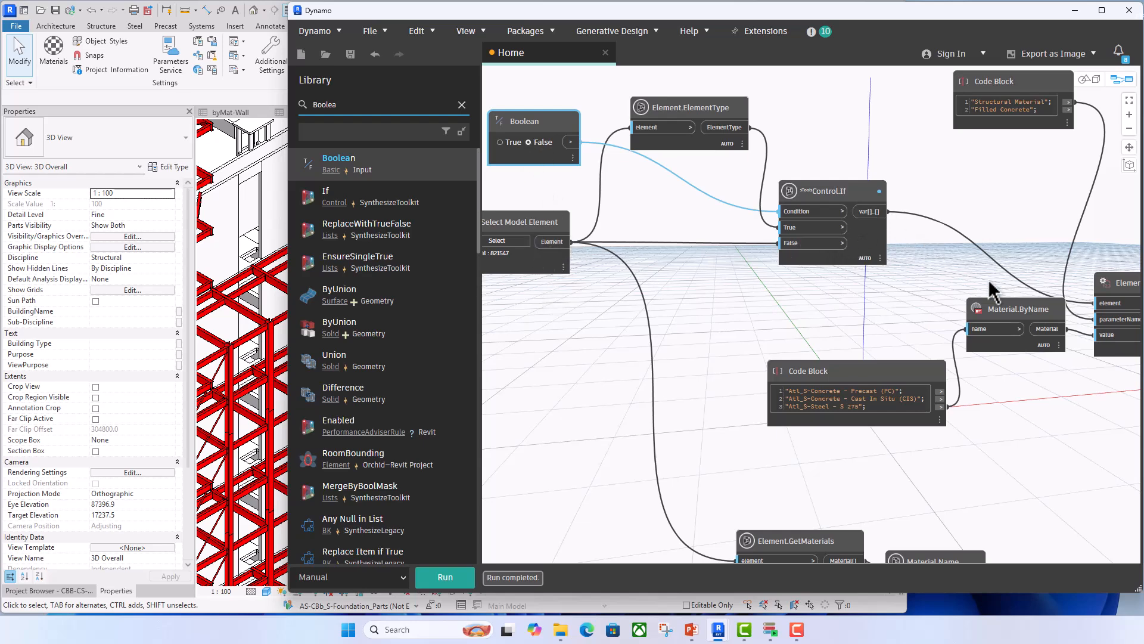
- Tidy the Element.SetParameterByName and Material.ByName nodes and move both Code Blocks closer to them
middle_click_drag(916, 261, 801, 236)
left_click_drag(1016, 257, 1019, 245)
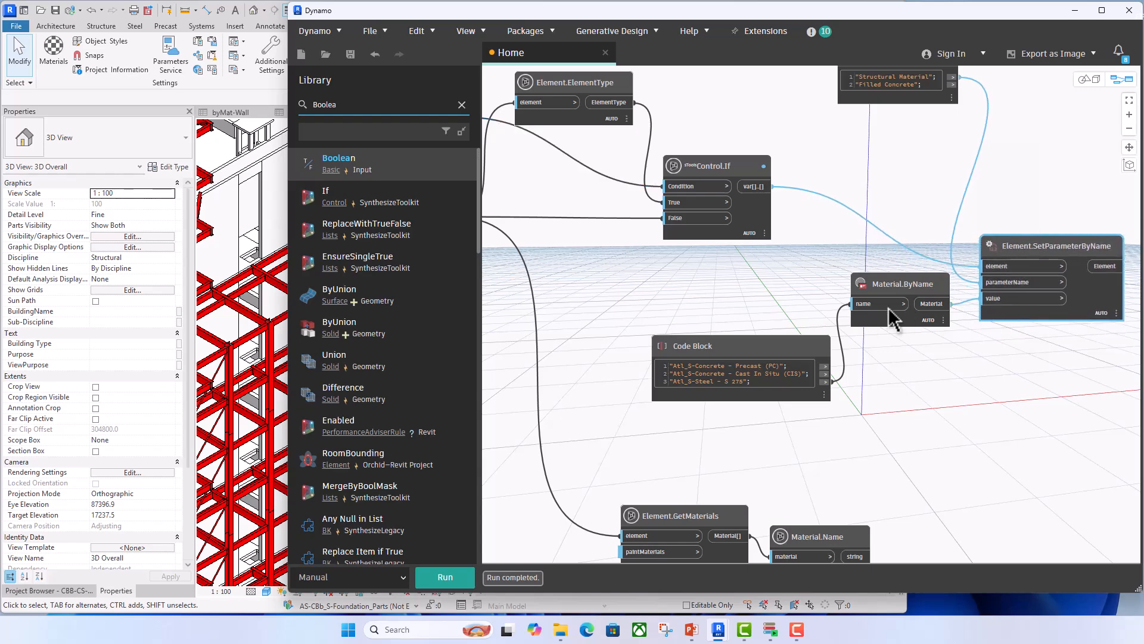
left_click_drag(896, 286, 905, 308)
scroll(903, 192, "up", 1)
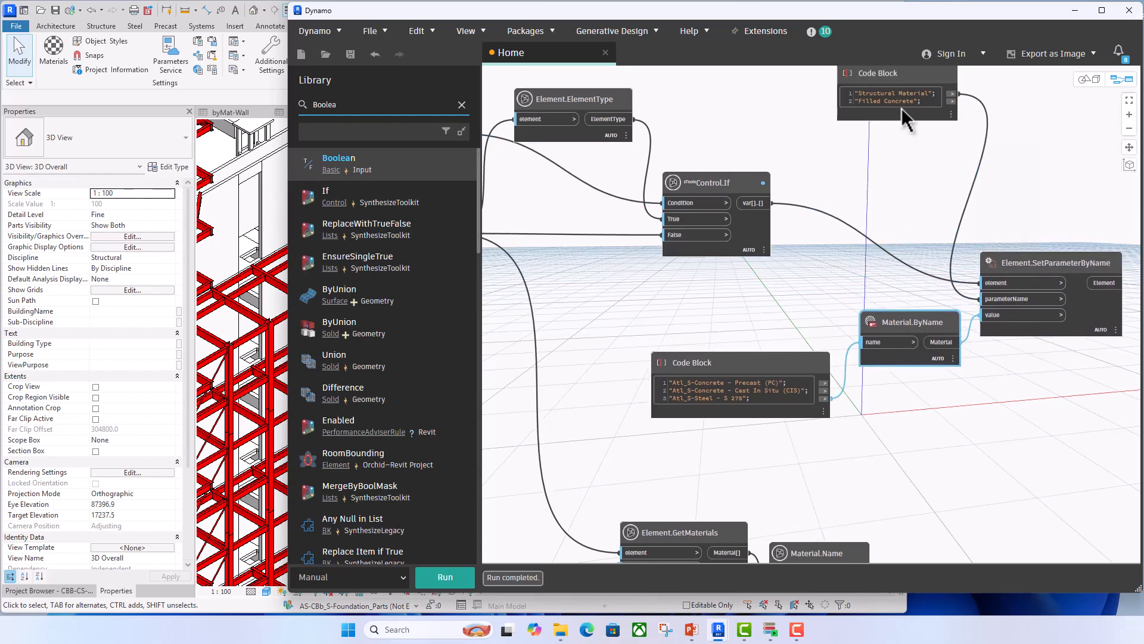
left_click_drag(909, 84, 906, 152)
left_click_drag(905, 323, 903, 319)
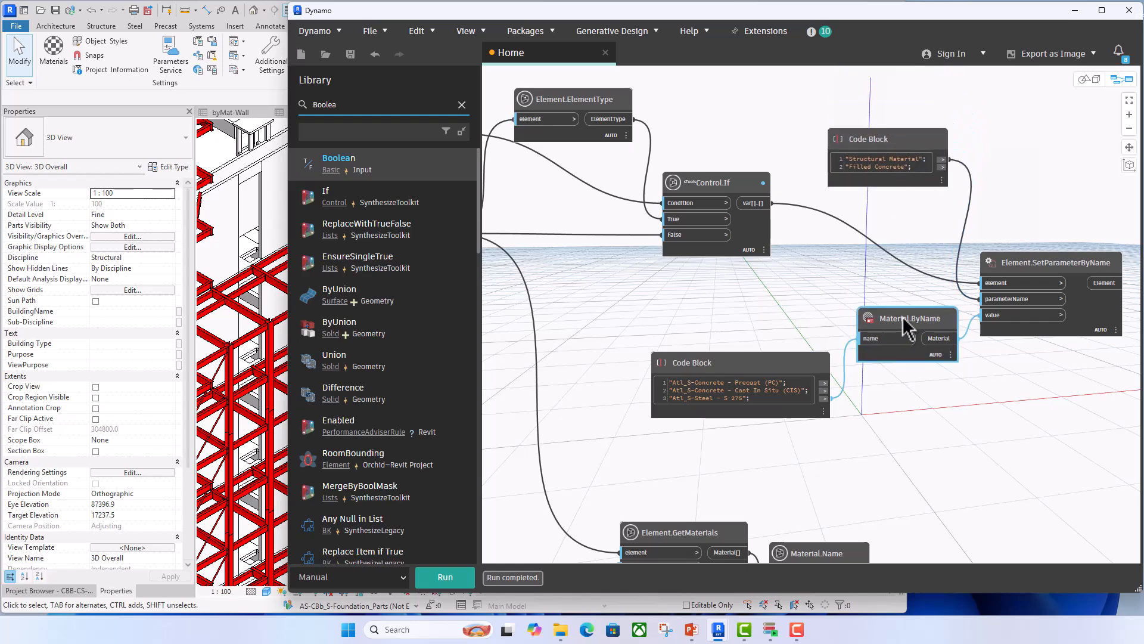
left_click_drag(810, 373, 821, 350)
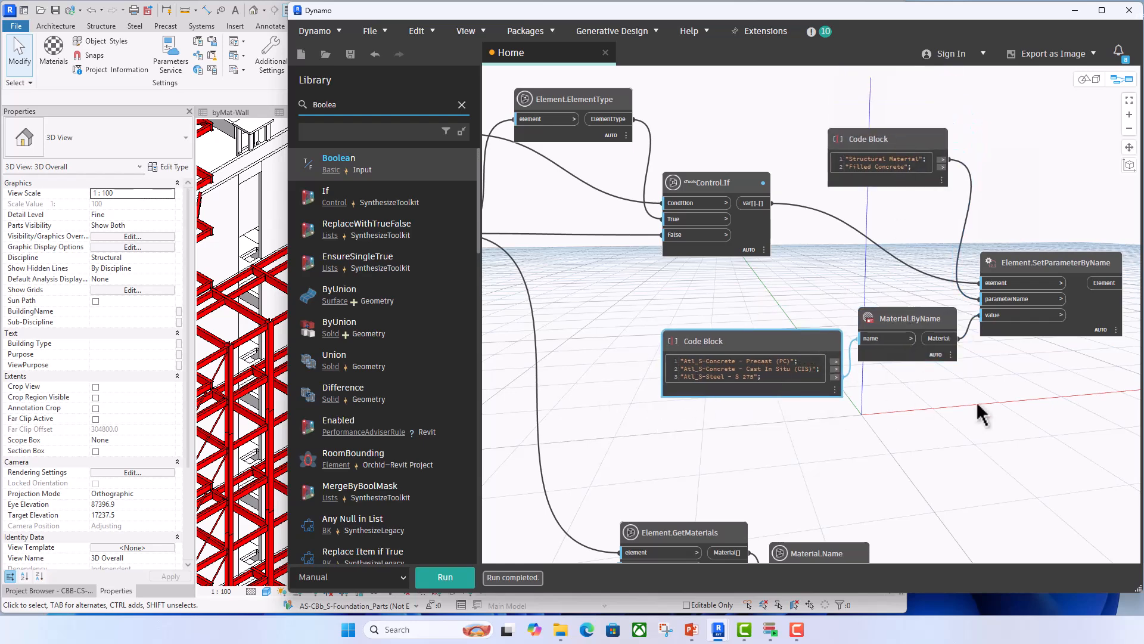
- Pick a concrete wall in the Revit view as the new element for Select Model Element
scroll(917, 444, "down", 3)
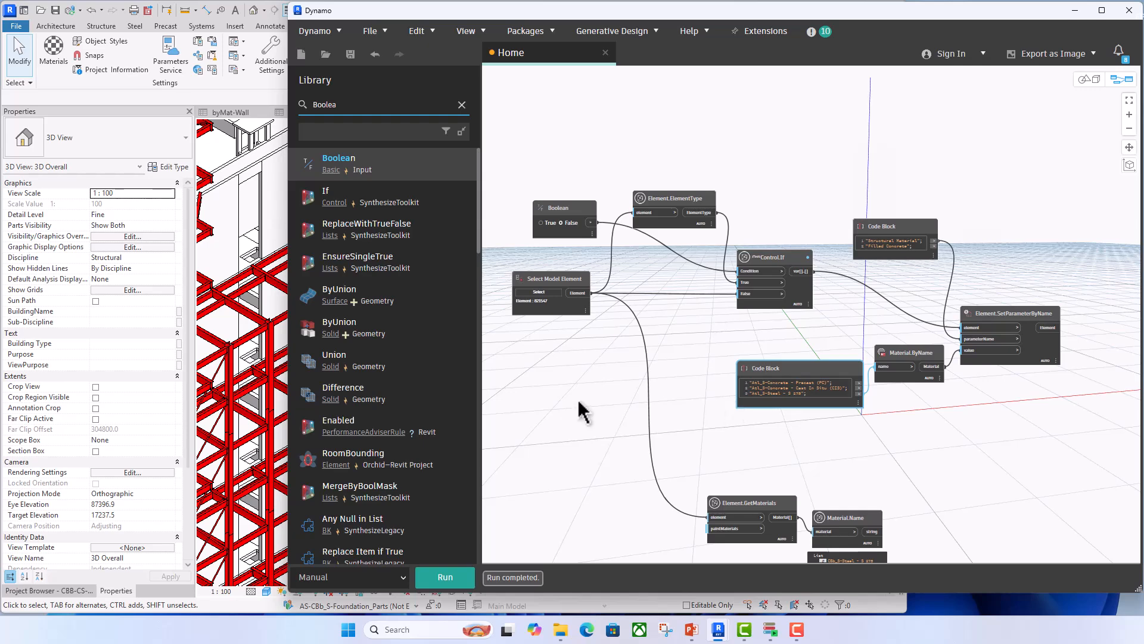
left_click(554, 398)
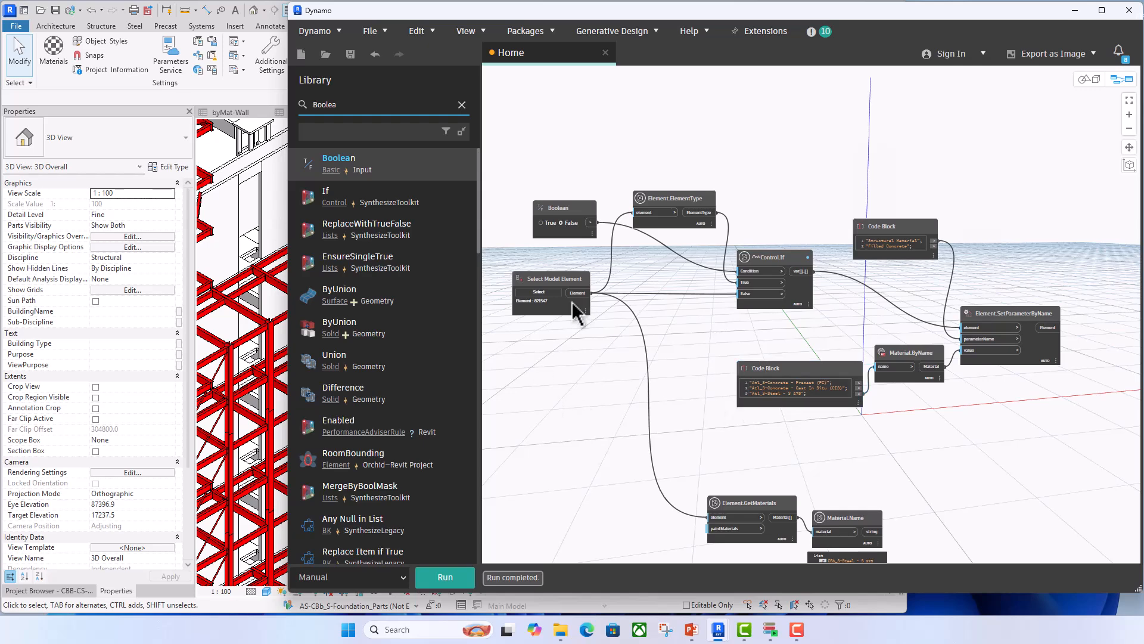
left_click(539, 292)
left_click(264, 215)
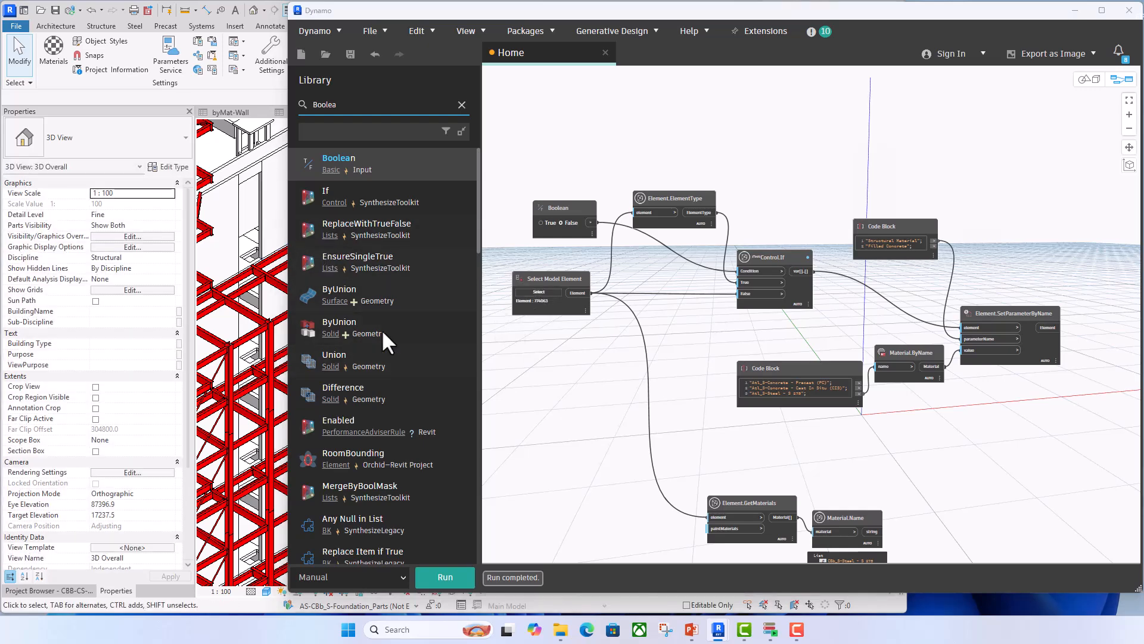
scroll(691, 210, "up", 3)
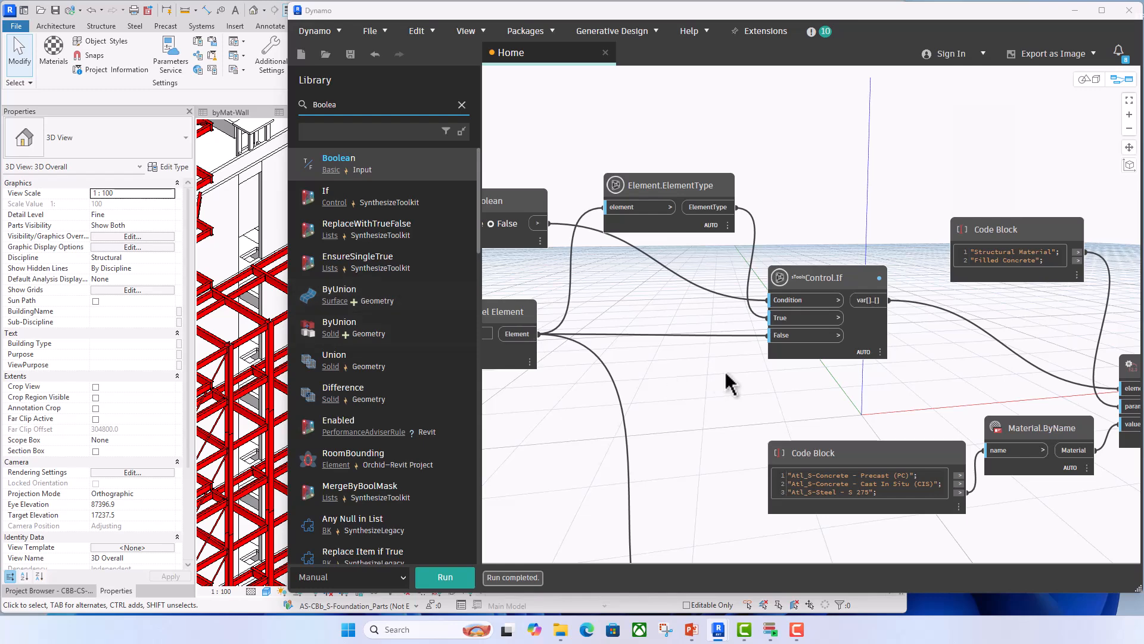
scroll(739, 357, "down", 3)
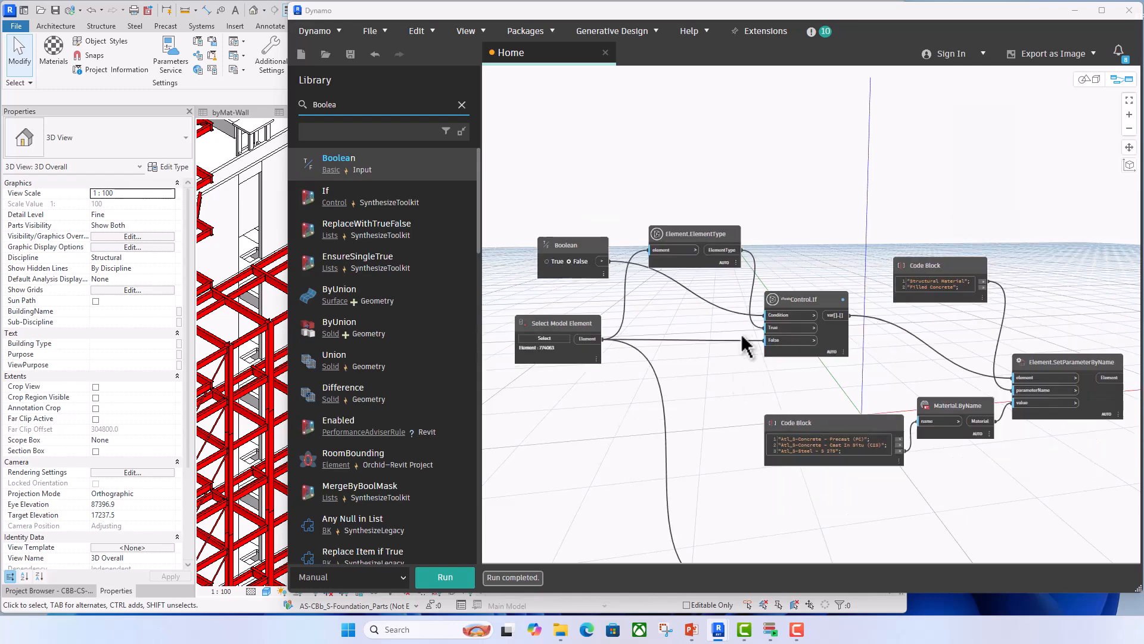
- Delete the Control.If and Boolean nodes from the graph
left_click(819, 313)
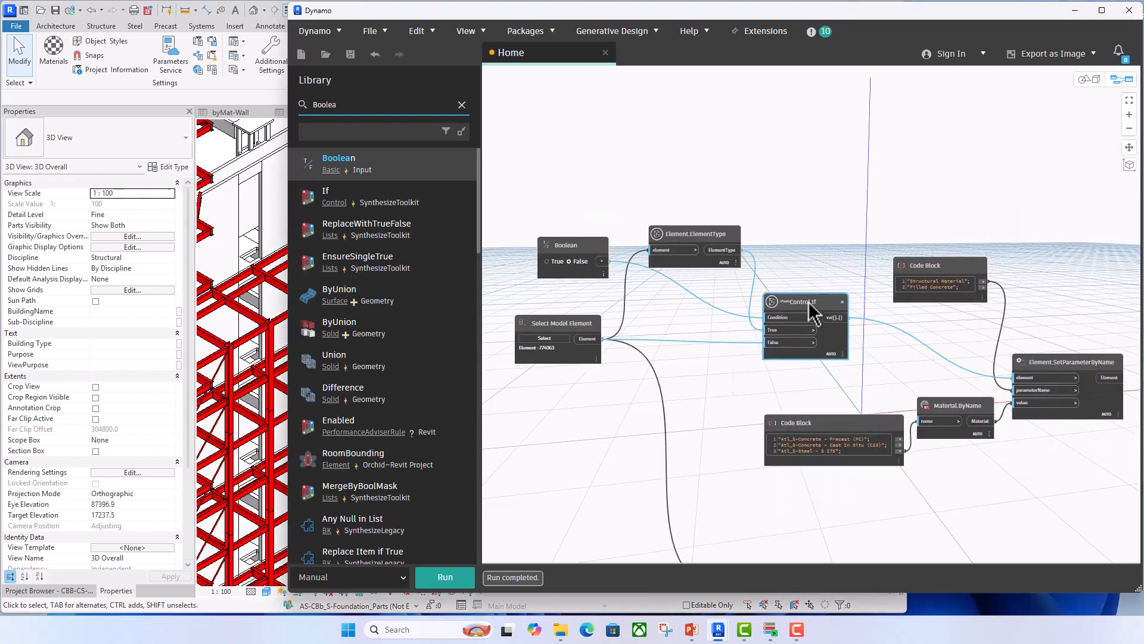
key("Delete")
left_click(581, 262)
key("Delete")
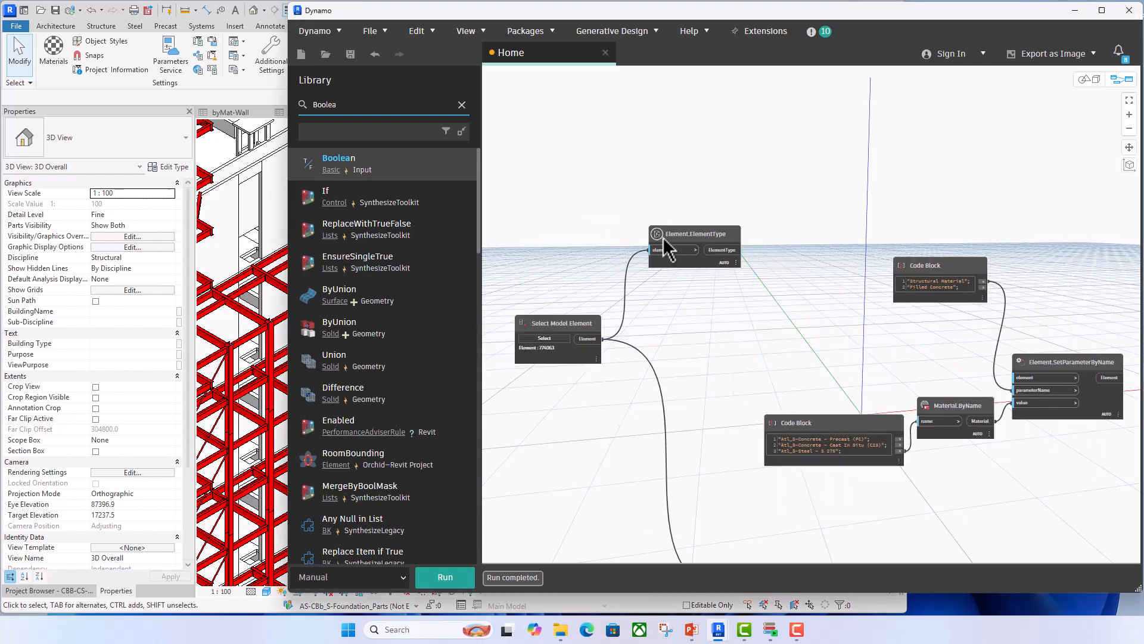
- Move Element.ElementType nearer Select Model Element and wire its ElementType output directly to SetParameterByName's element input
left_click_drag(679, 234, 663, 277)
scroll(722, 334, "up", 2)
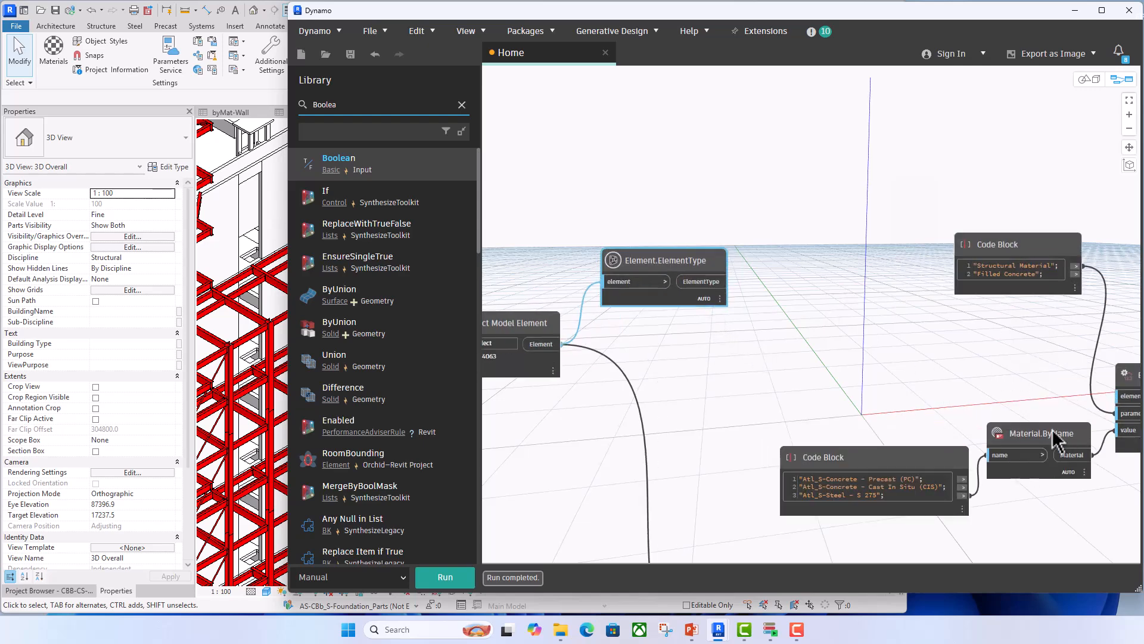
left_click(721, 295)
scroll(758, 327, "down", 2)
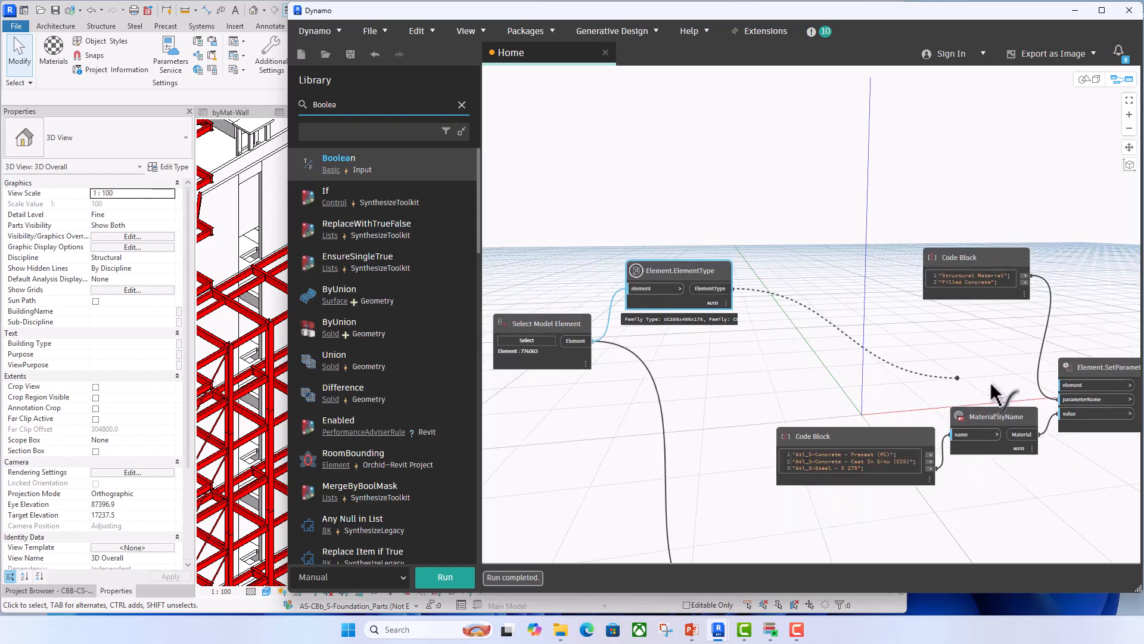
left_click(1064, 384)
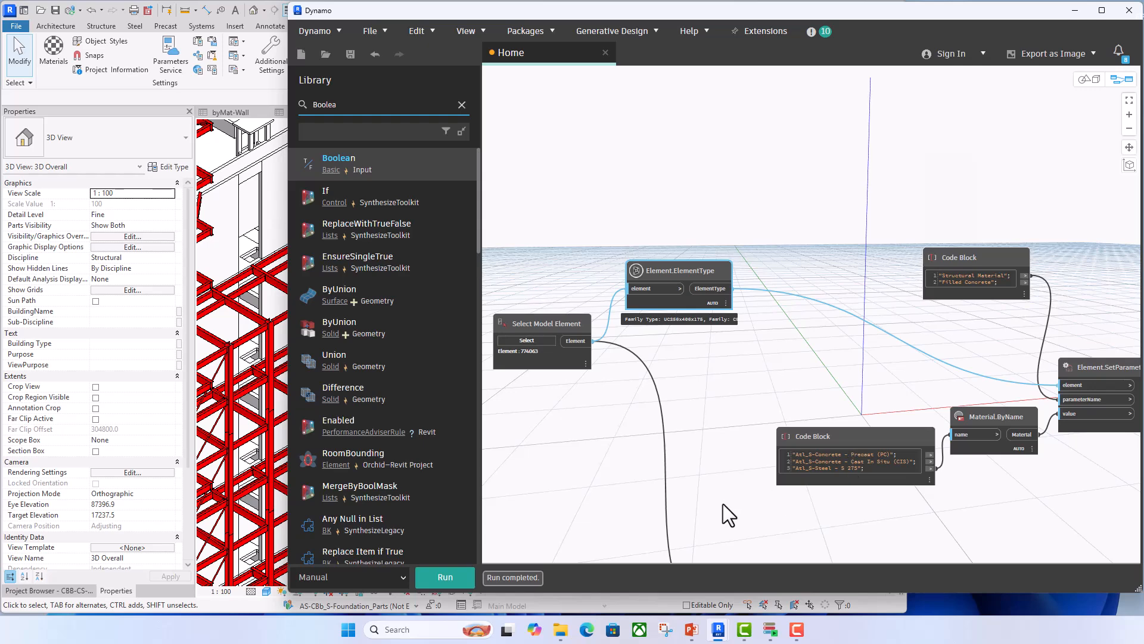
- Inspect the selected wall's type properties and its structure layers, widening the Material column to read the layer material
left_click(257, 206)
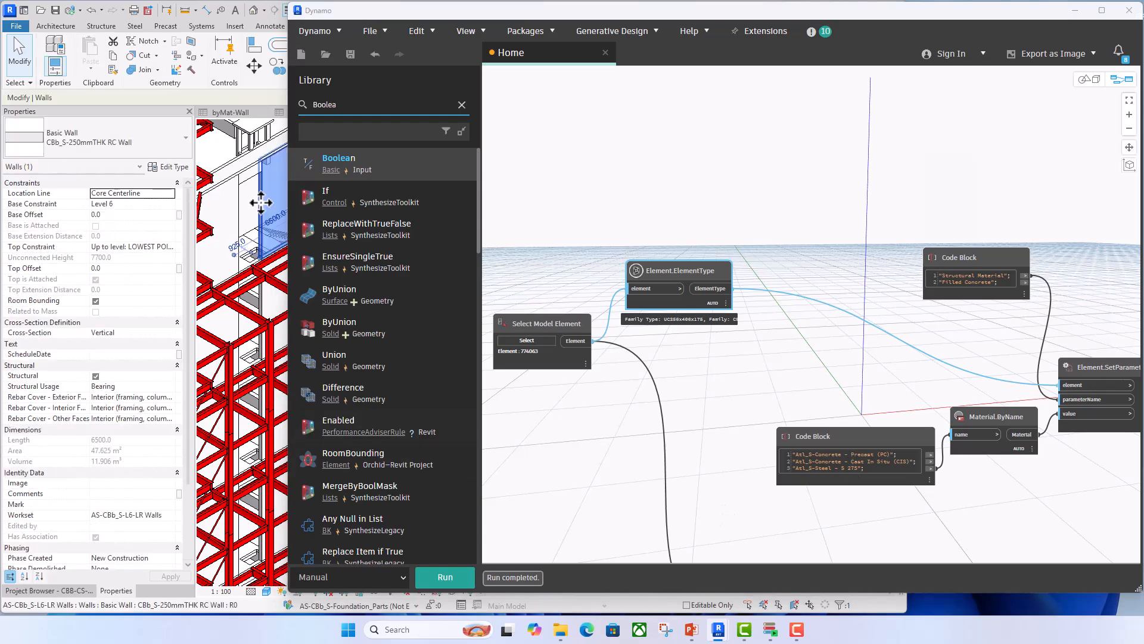
left_click(168, 167)
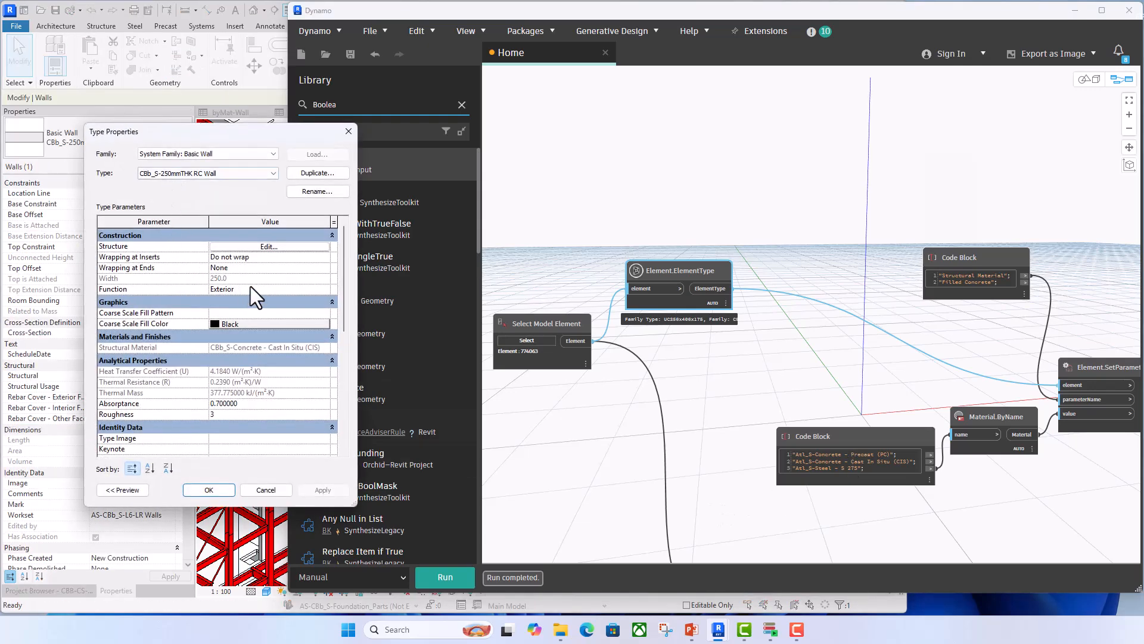
left_click(266, 246)
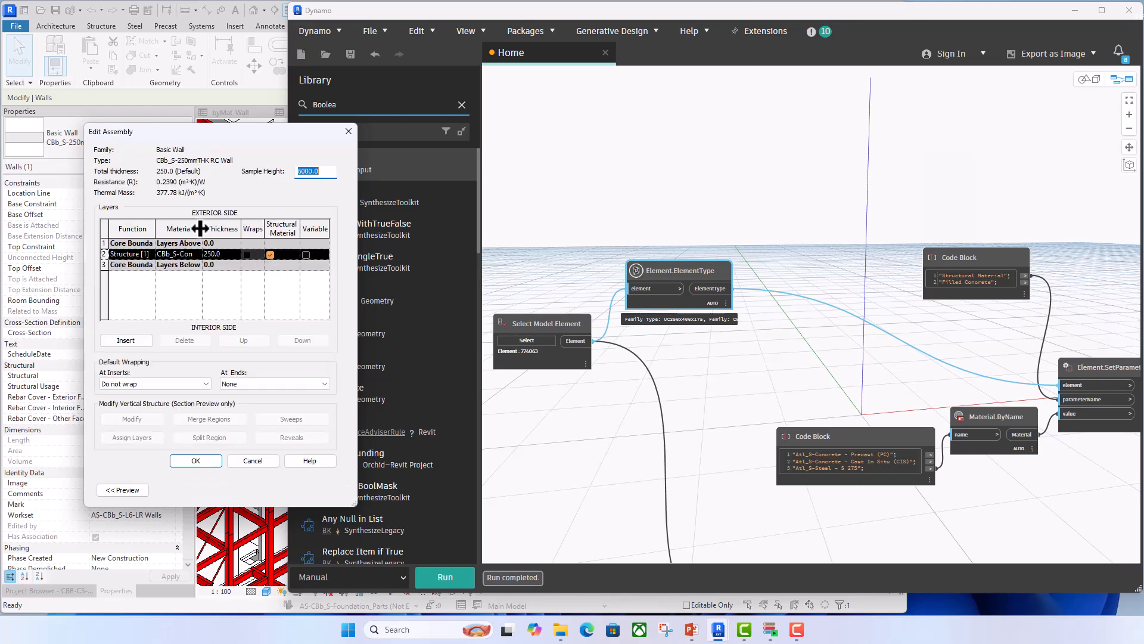
left_click_drag(200, 228, 216, 228)
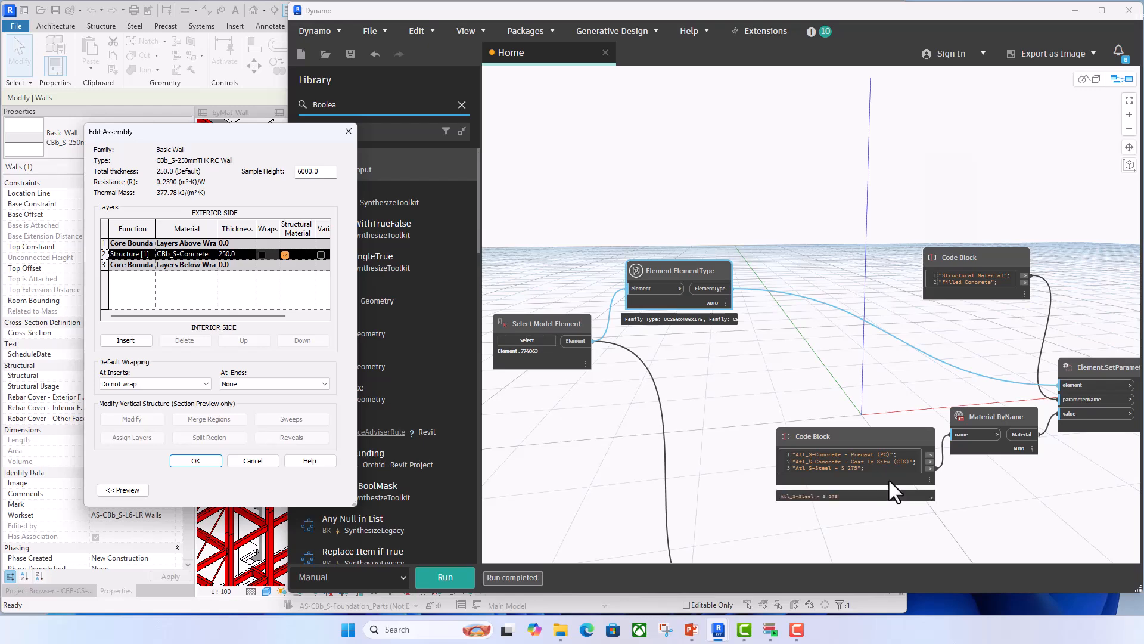
left_click(349, 132)
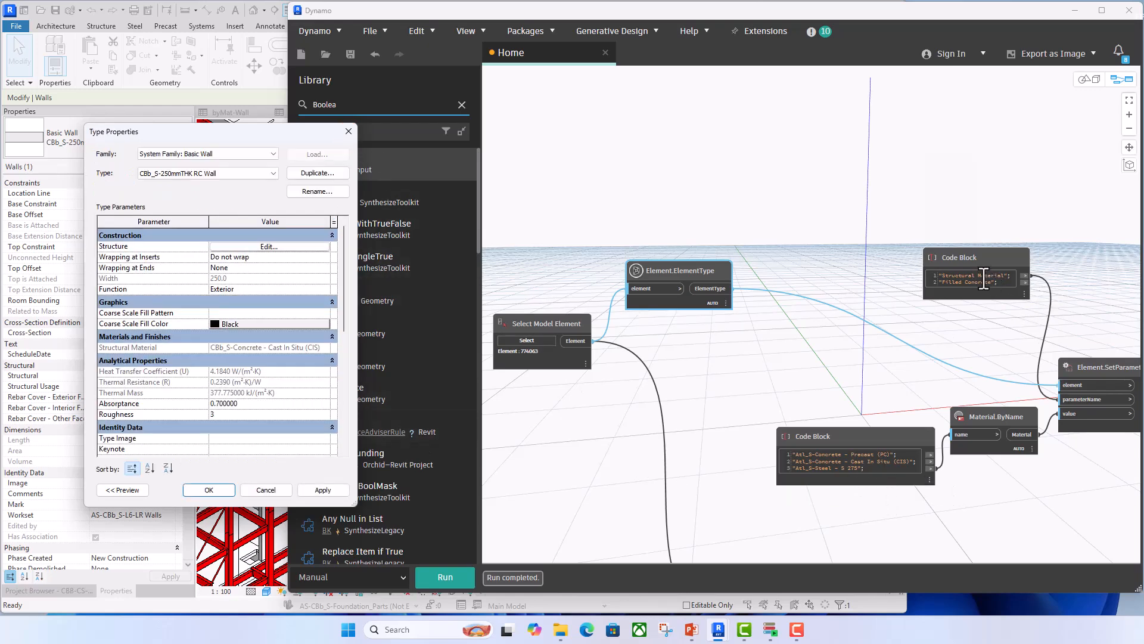
- Wire the Code Block's "Atl_S-Concrete - Cast In Situ (CIS)" output to Material.ByName's name input
mouse_move(886, 468)
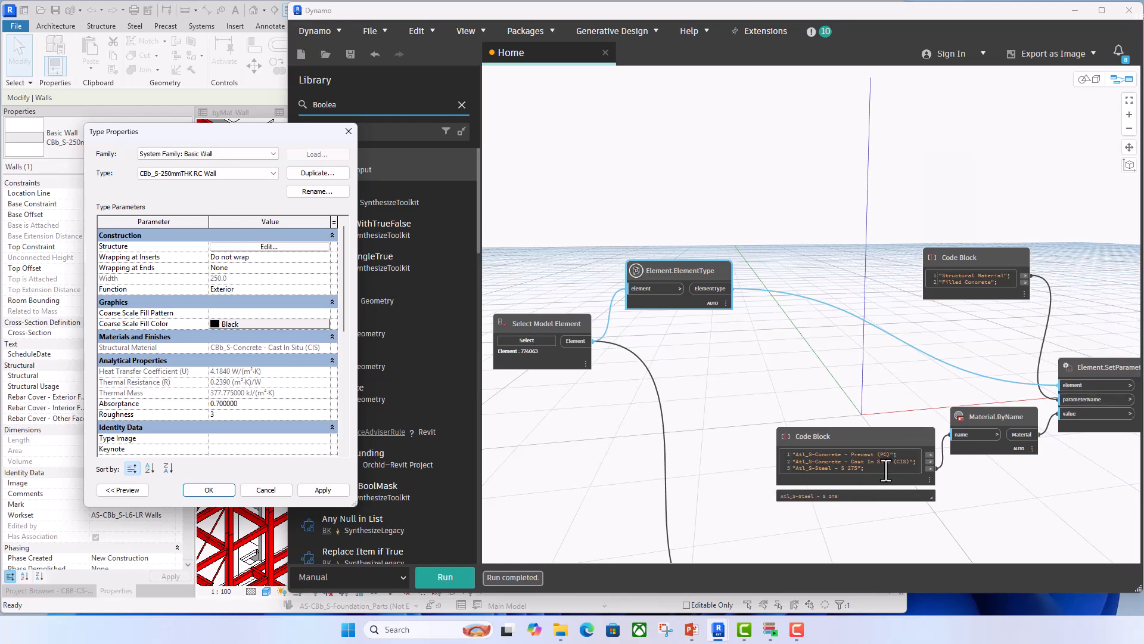
left_click(932, 462)
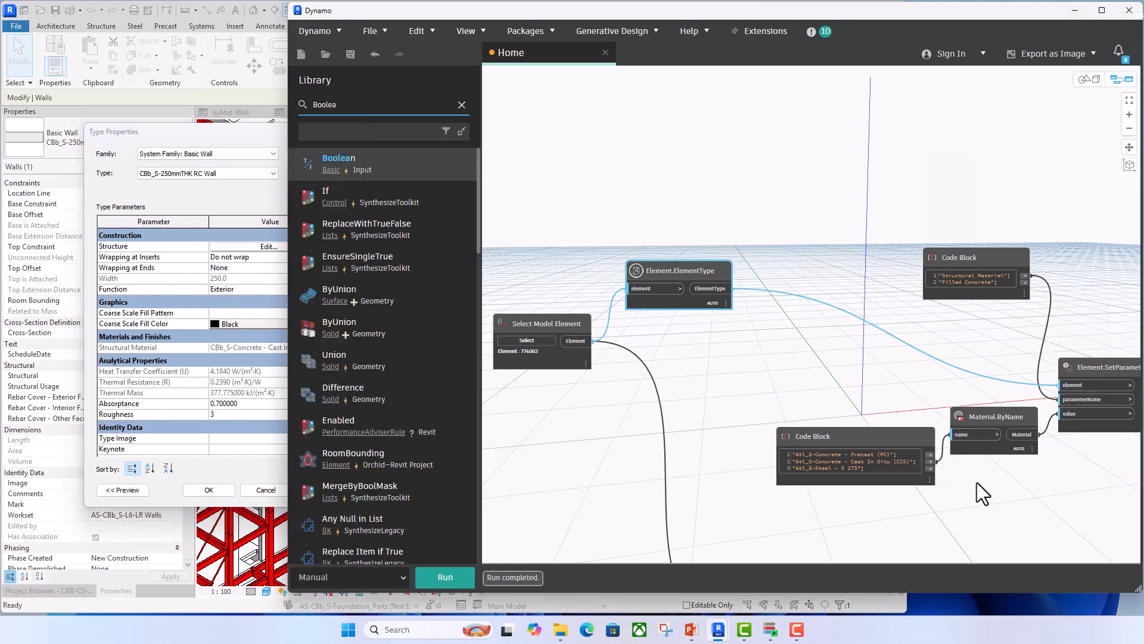
middle_click_drag(976, 482, 877, 465)
left_click_drag(618, 248, 654, 242)
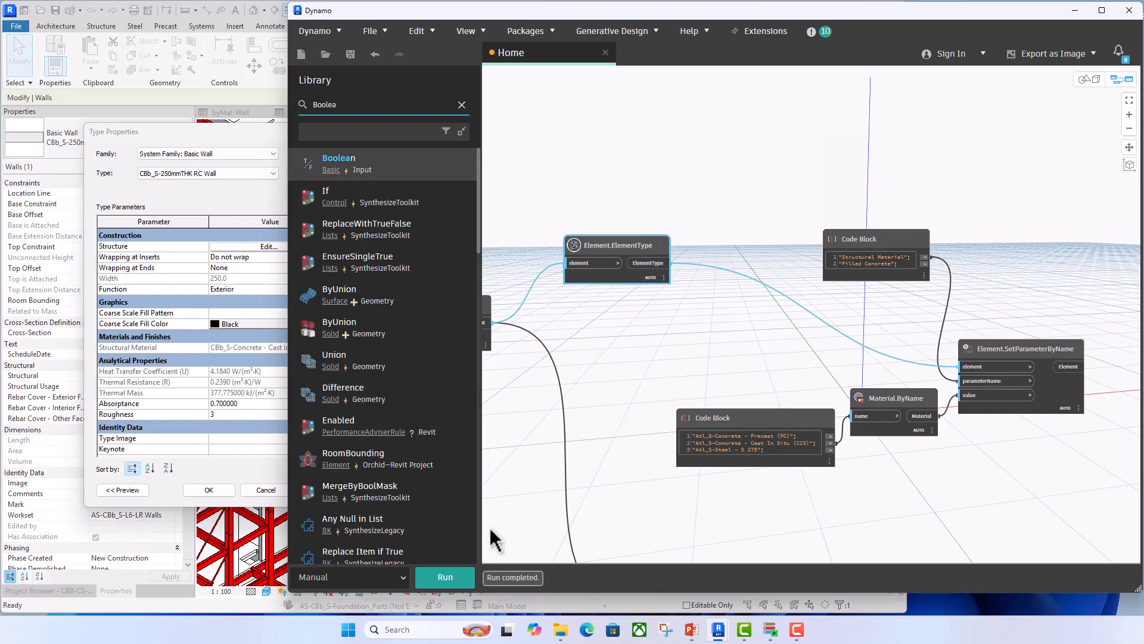
- Close the wall's type properties and run the graph to try setting the wall type's Structural Material
left_click(235, 139)
left_click(348, 132)
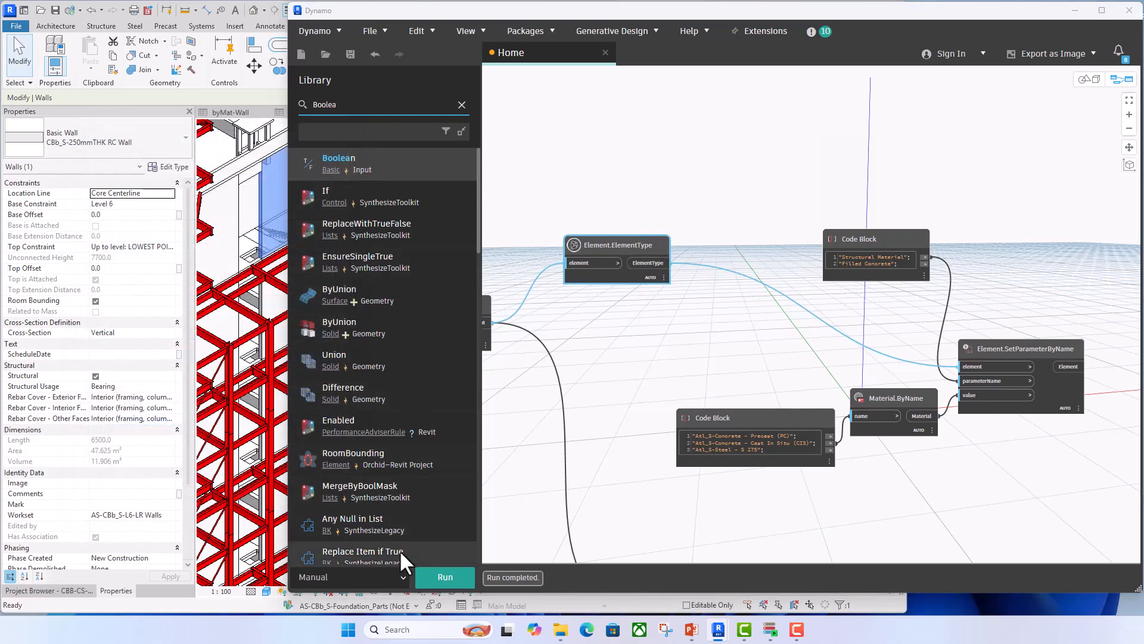
left_click(437, 574)
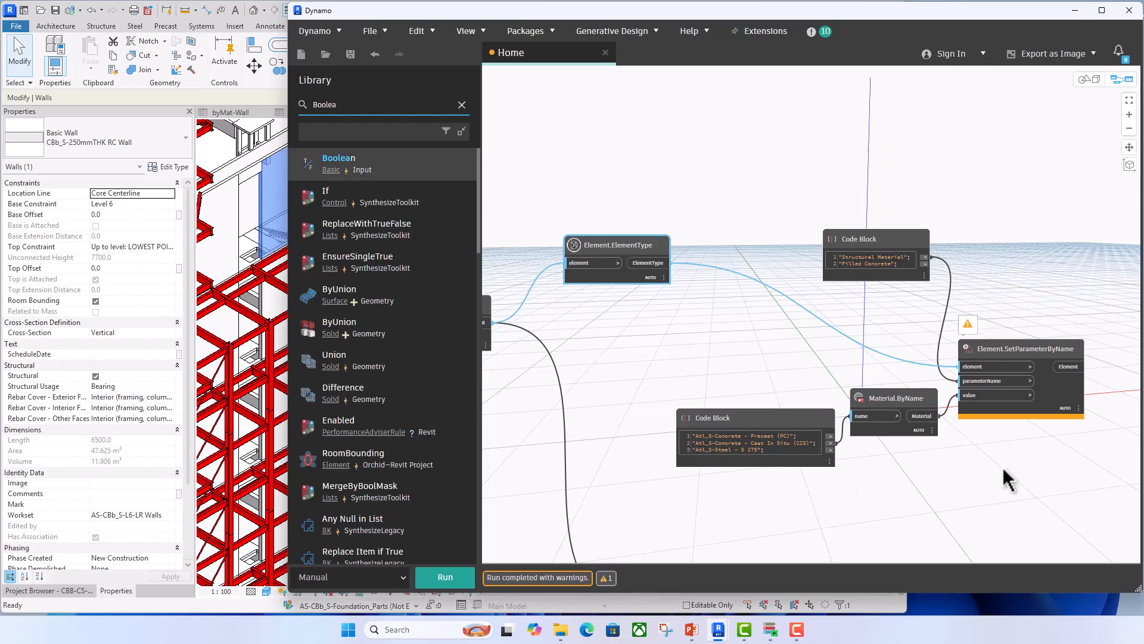
- Replace the Element.SetParameterByName node with Orchid-Revit's SystemFamilyType.SetCompoundLayerMaterial, found by searching the library for "Compound", and move the parameter-name Code Block clear of it
left_click_drag(1026, 352, 1040, 327)
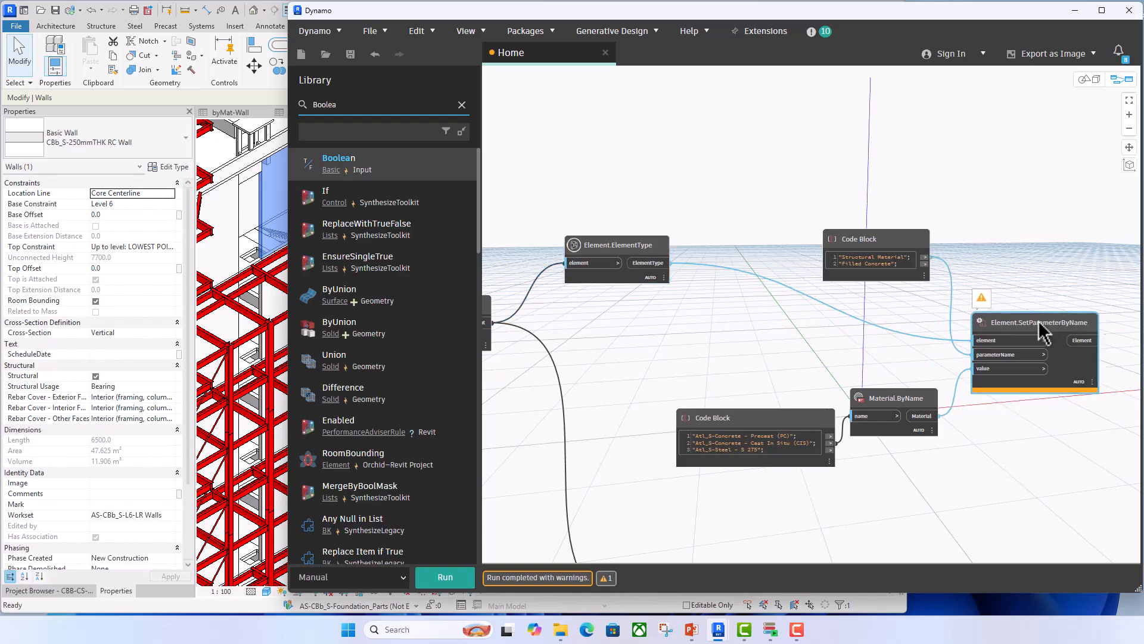
key("Delete")
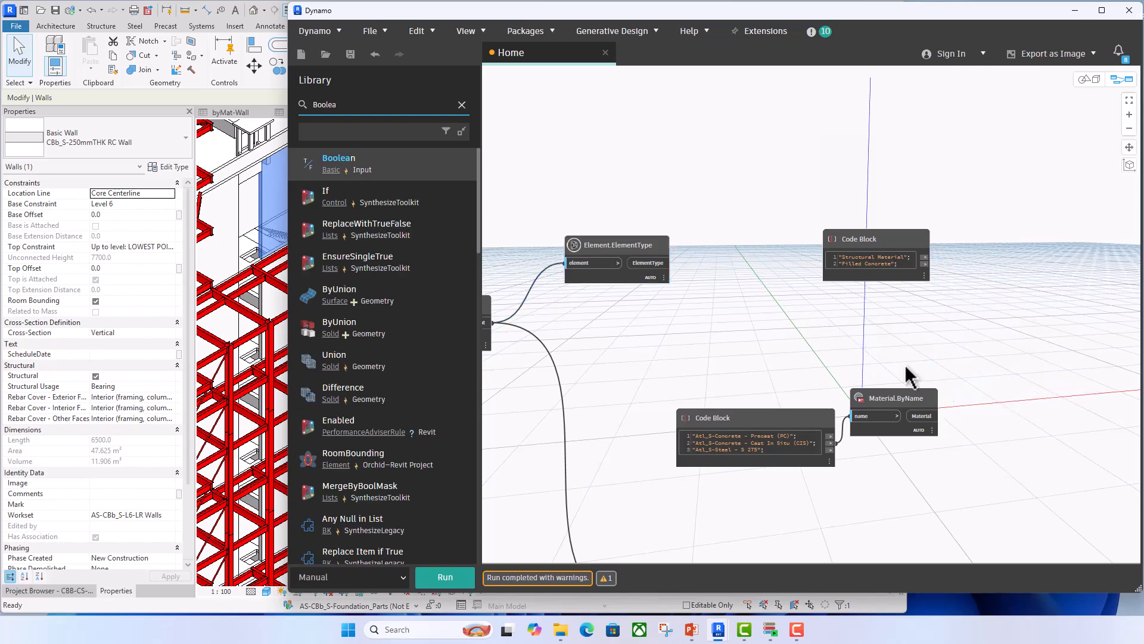
left_click(462, 104)
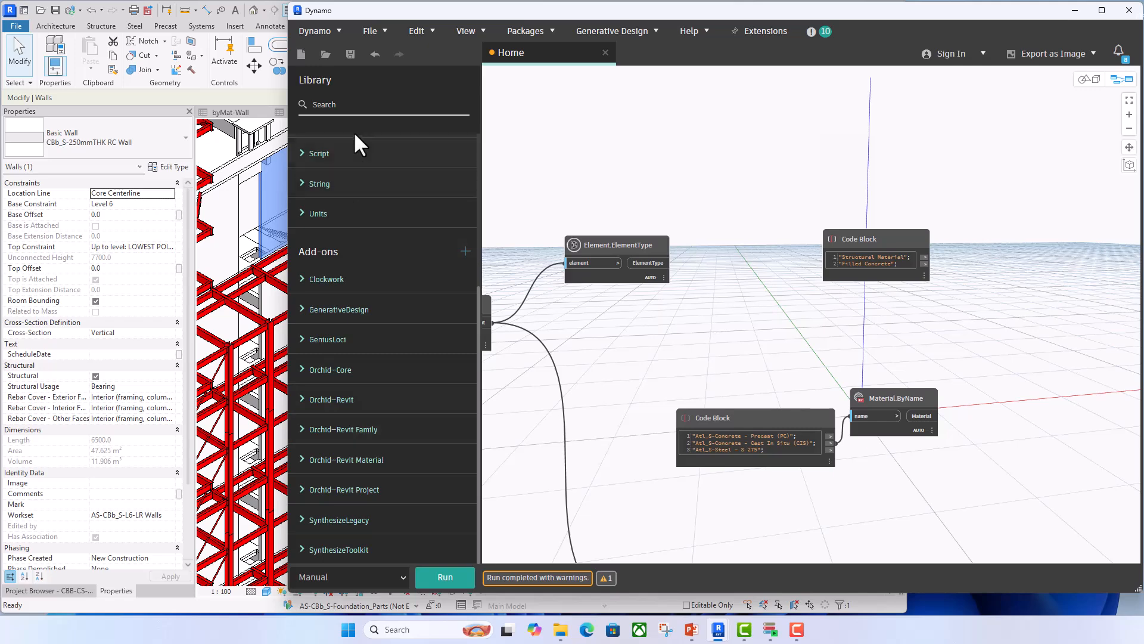
left_click(352, 106)
type("Com")
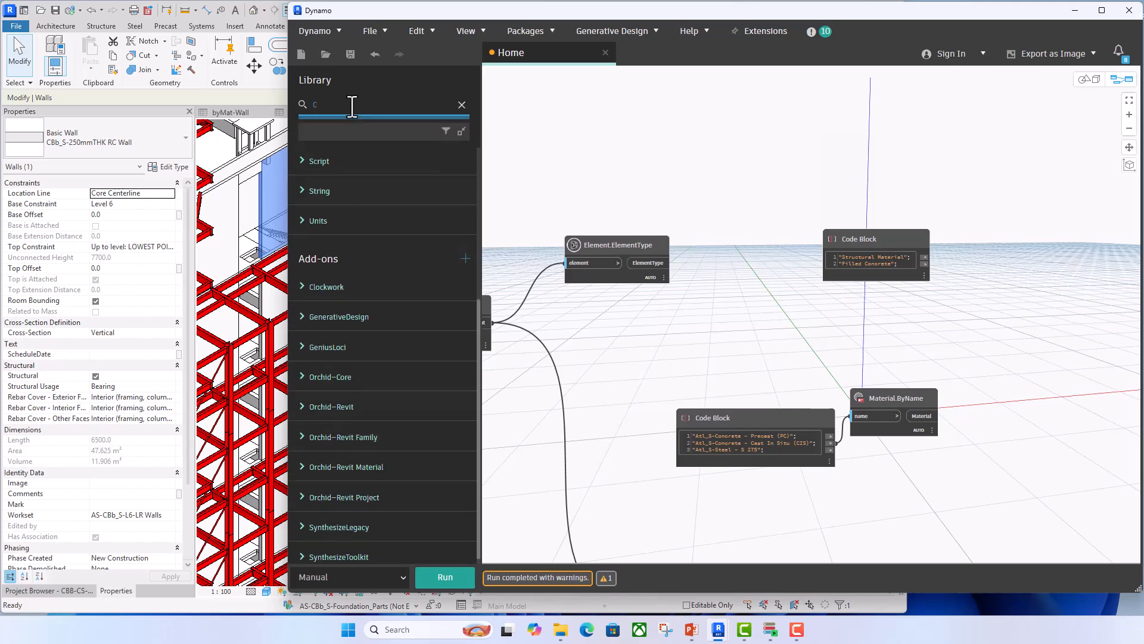
type("pound")
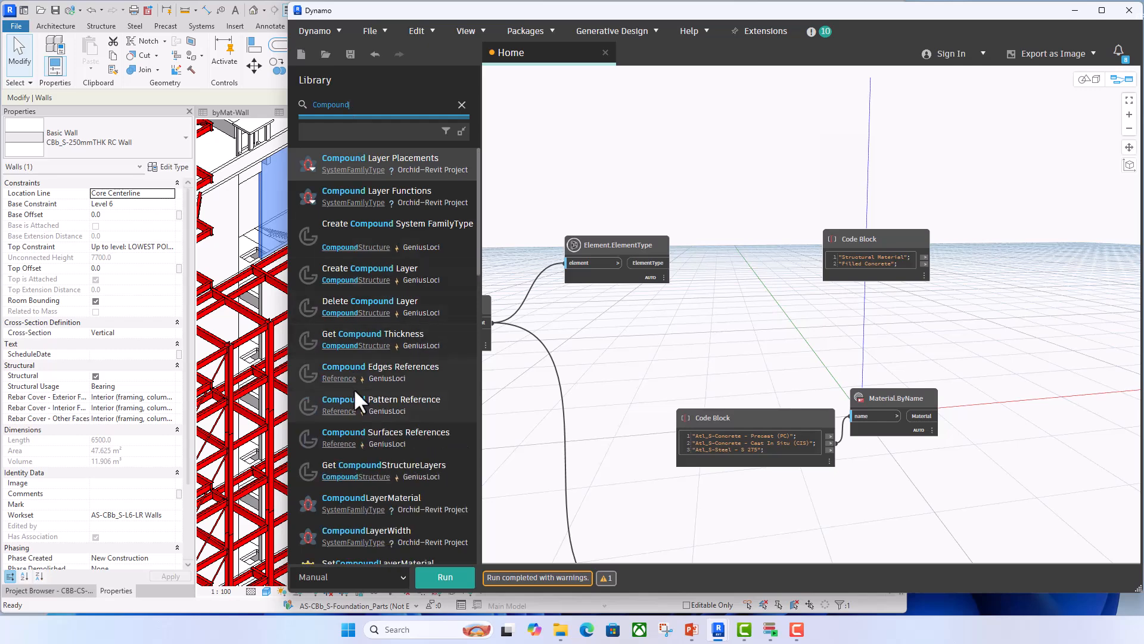
scroll(353, 388, "down", 5)
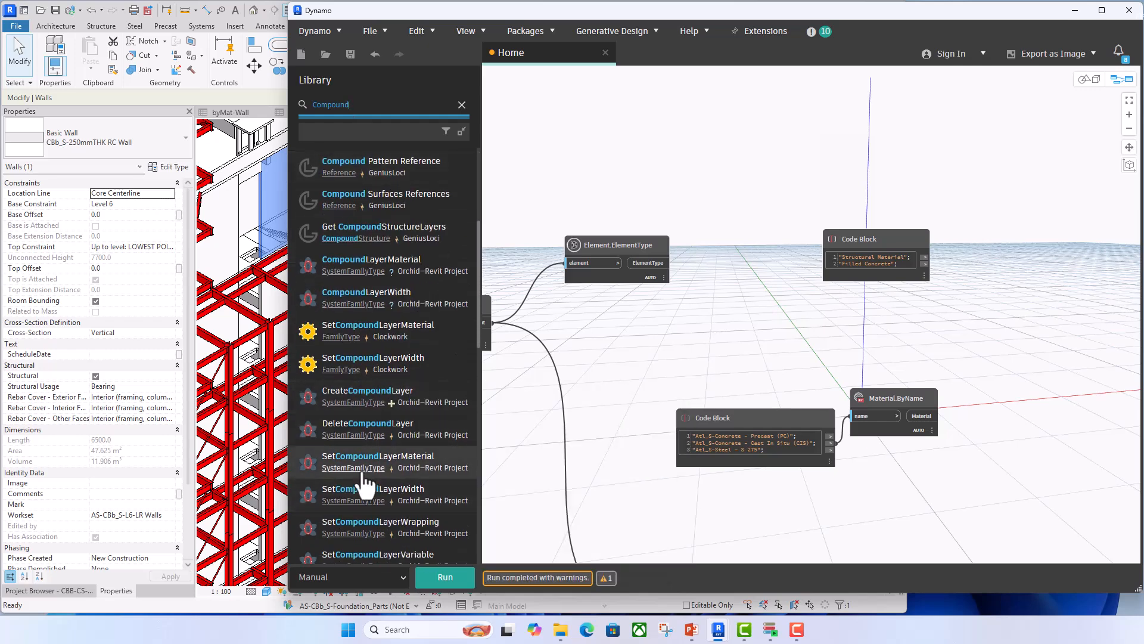
mouse_move(390, 459)
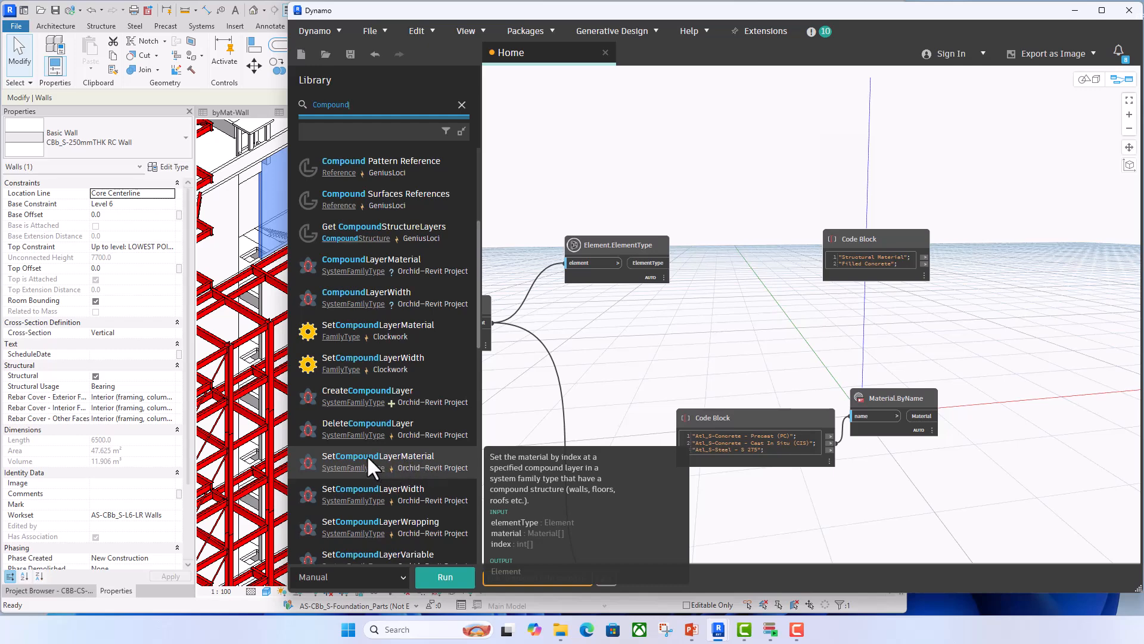
left_click(366, 455)
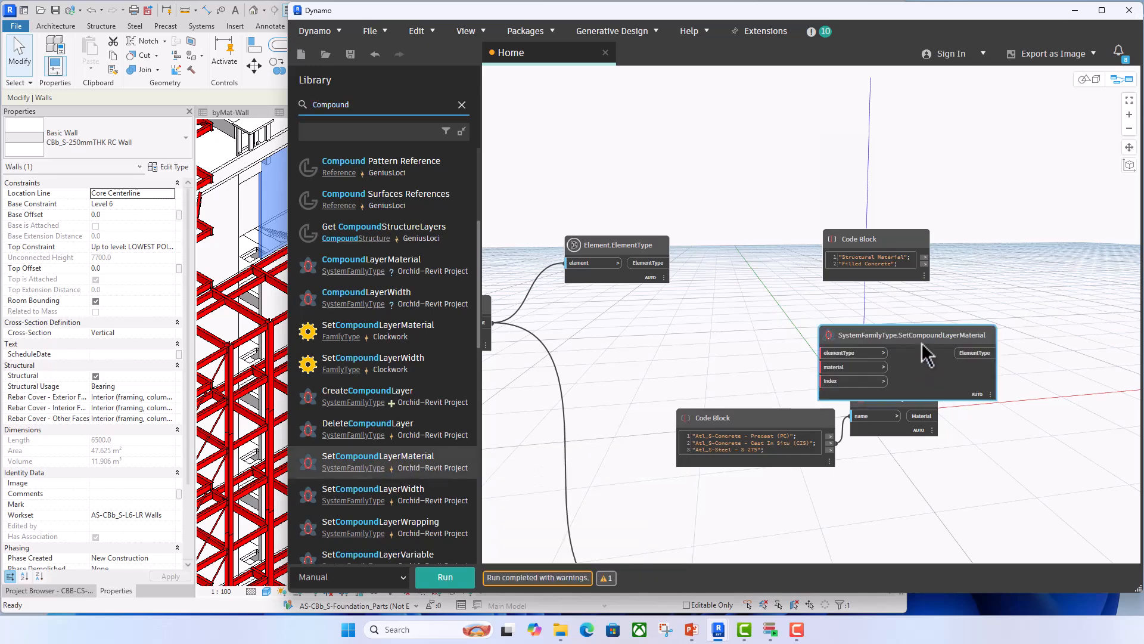
left_click_drag(924, 346, 1026, 294)
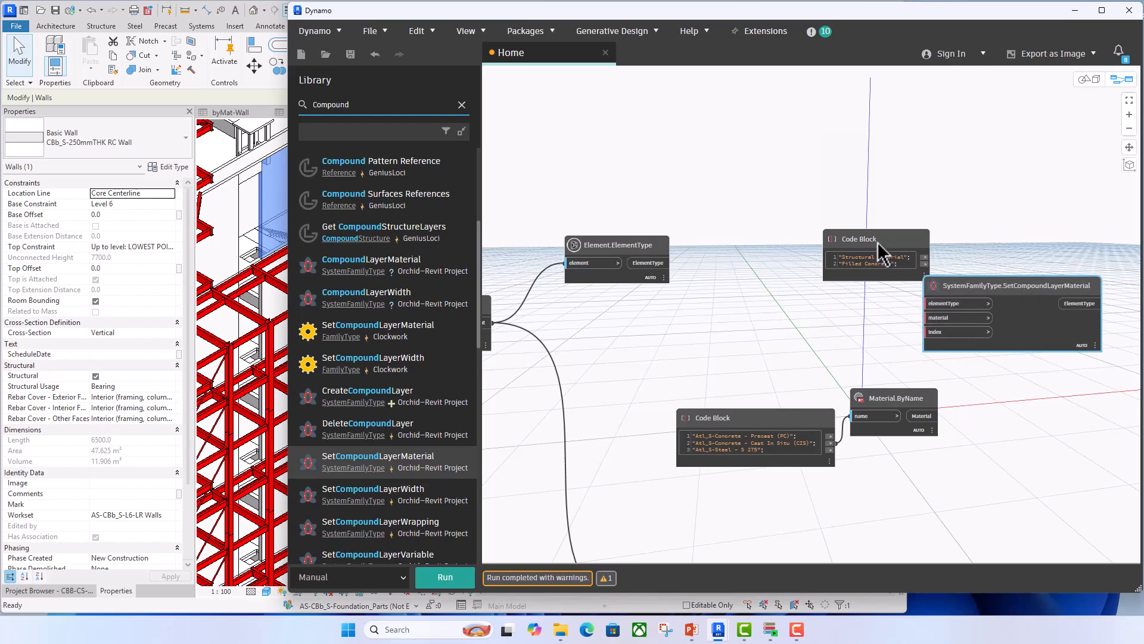
left_click_drag(879, 243, 843, 184)
- Wire Element.ElementType's output to SetCompoundLayerMaterial's elementType input and Material.ByName's Material output to its material input
middle_click_drag(576, 312, 676, 290)
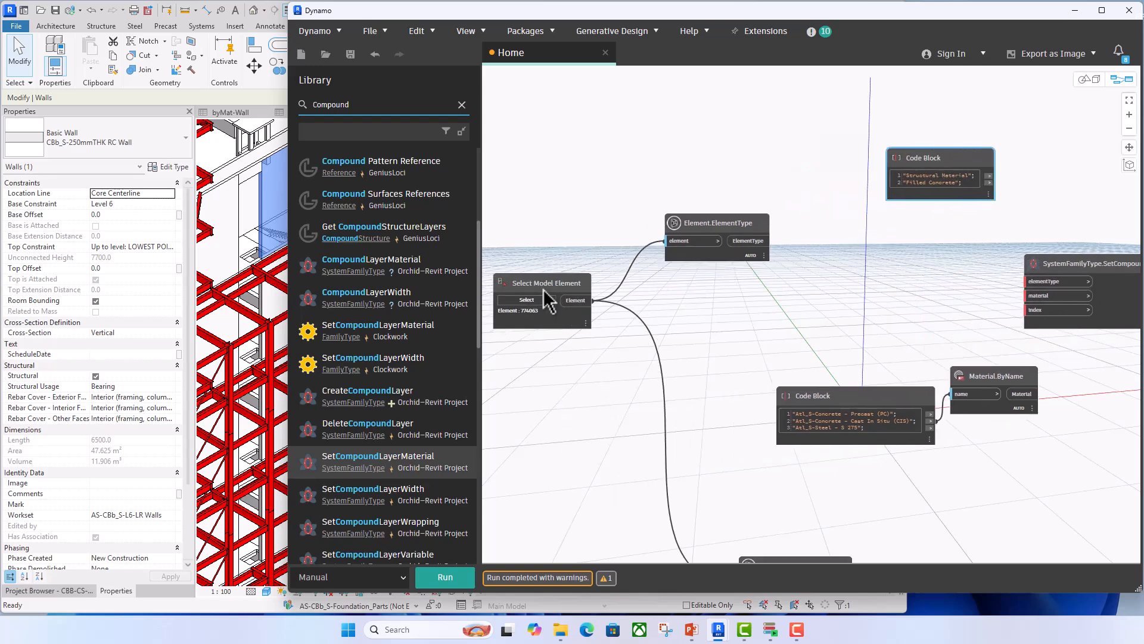
left_click(757, 244)
left_click(1028, 282)
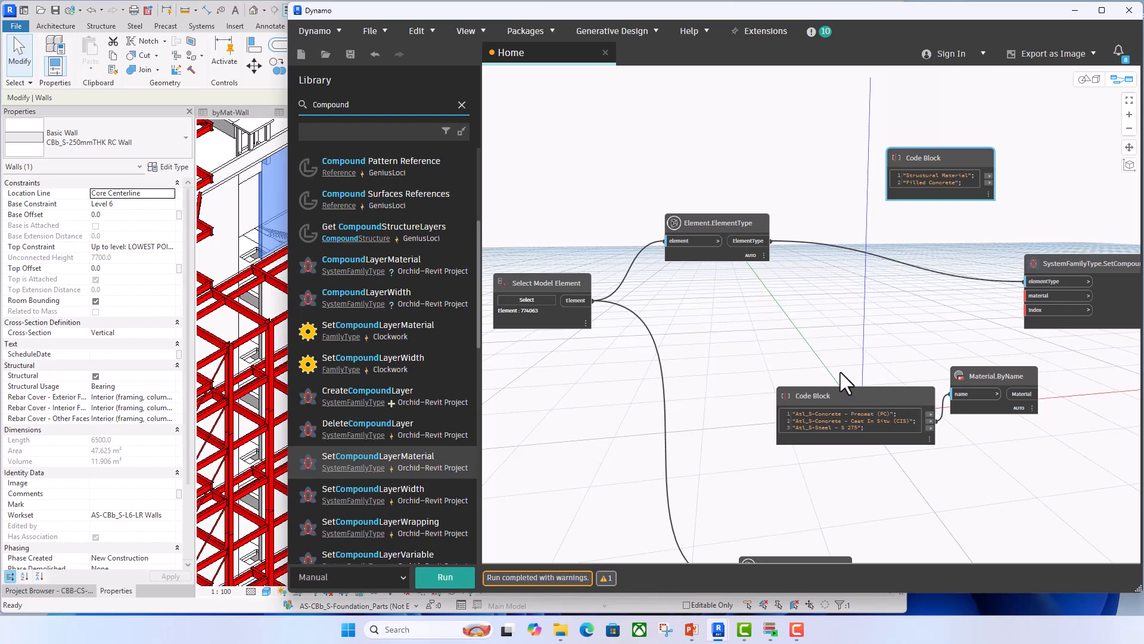
left_click(930, 421)
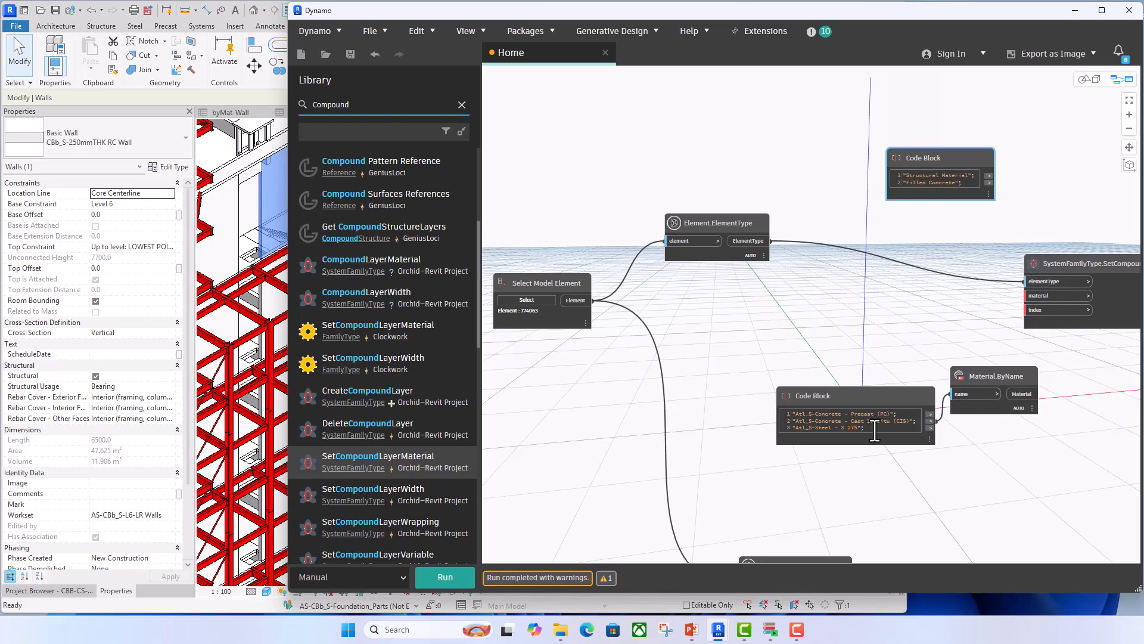
left_click(1022, 394)
left_click(1027, 296)
left_click(251, 200)
left_click(250, 201)
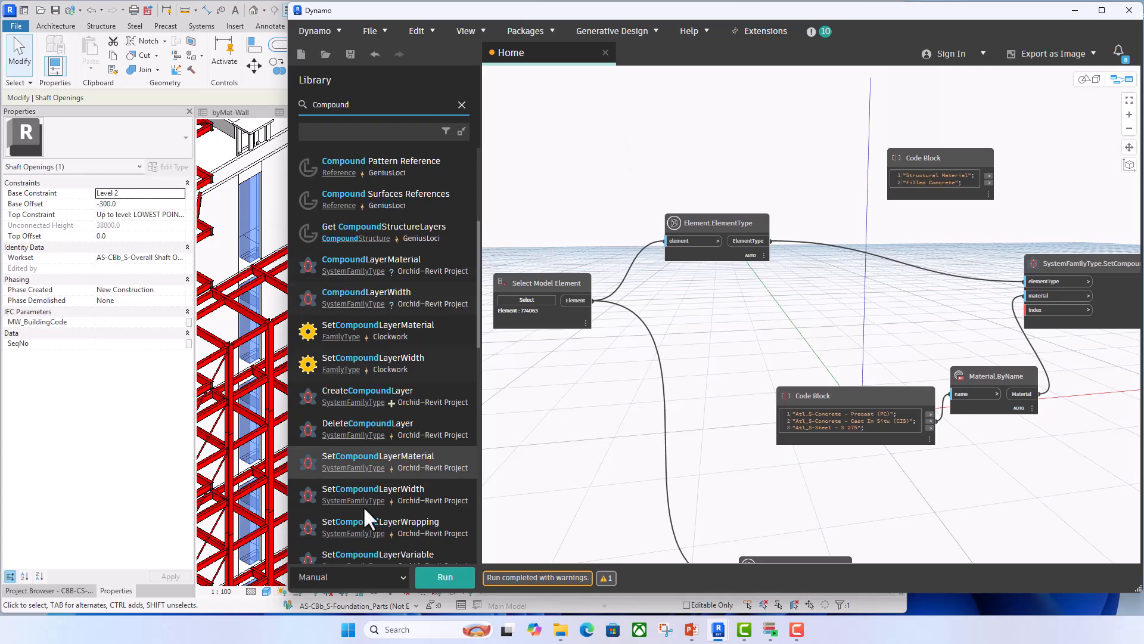
left_click(244, 207)
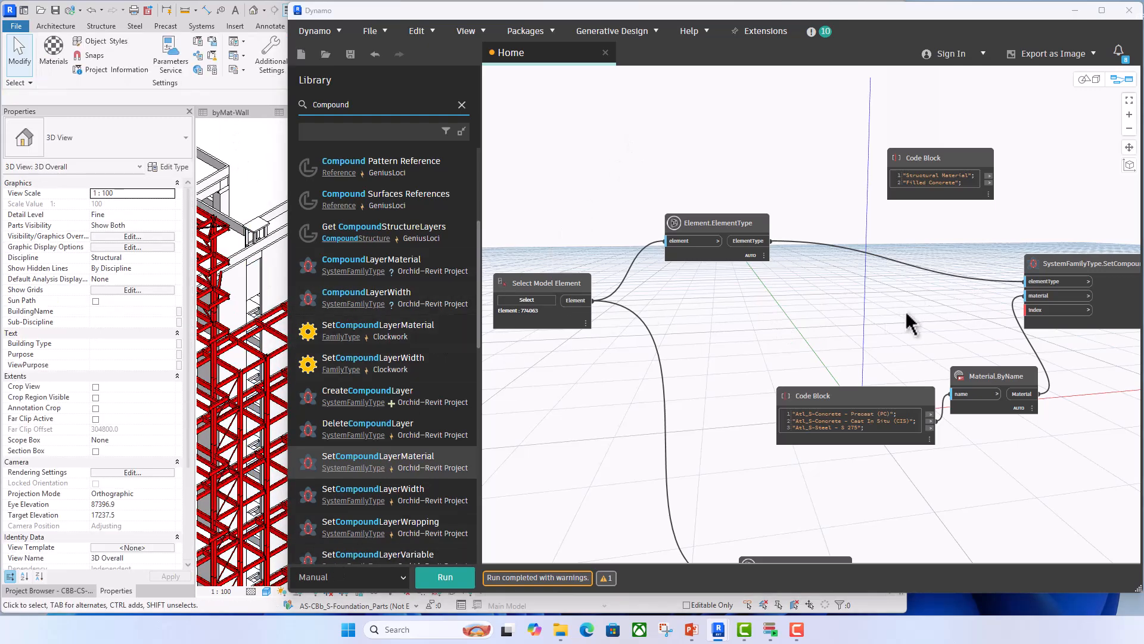
- Add a Code Block containing 0 and wire it to SetCompoundLayerMaterial's index input
double_click(923, 320)
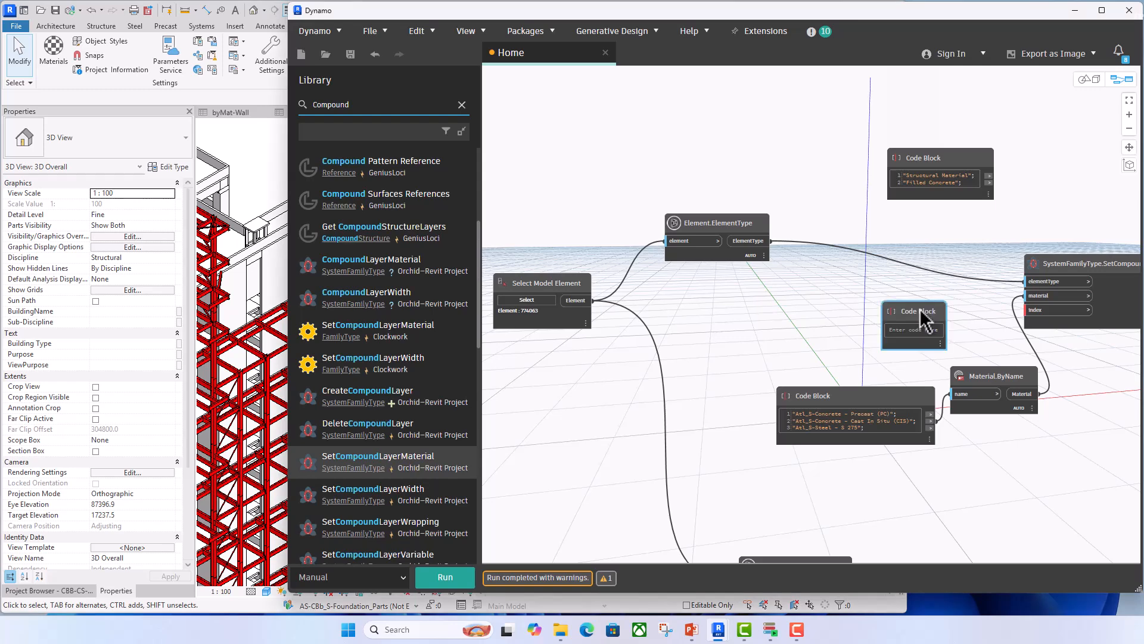
type("0;")
left_click(967, 320)
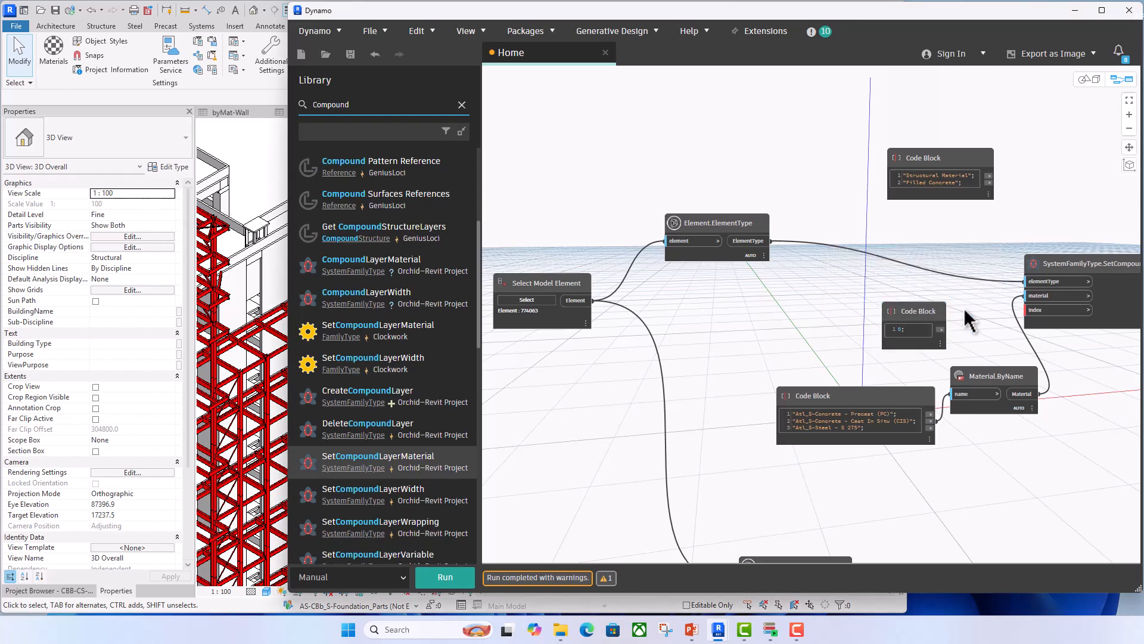
middle_click_drag(934, 309, 876, 295)
left_click_drag(880, 293, 968, 297)
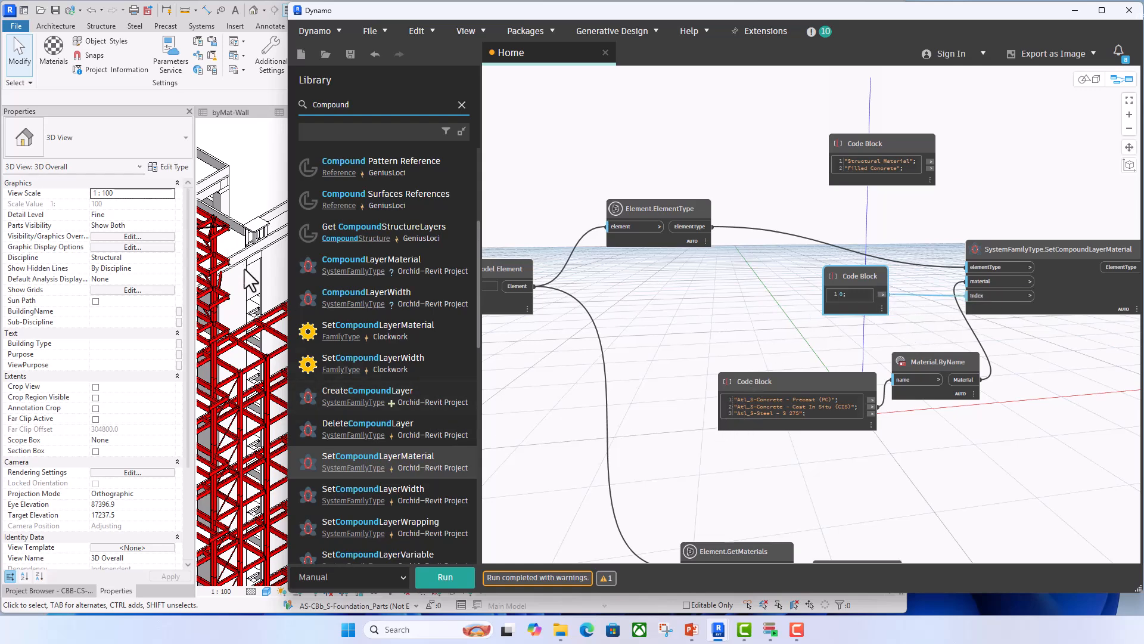
- Check the Structural Material in the Level 6 wall's type properties in Revit, then close them and deselect the wall
middle_click_drag(548, 396, 620, 395)
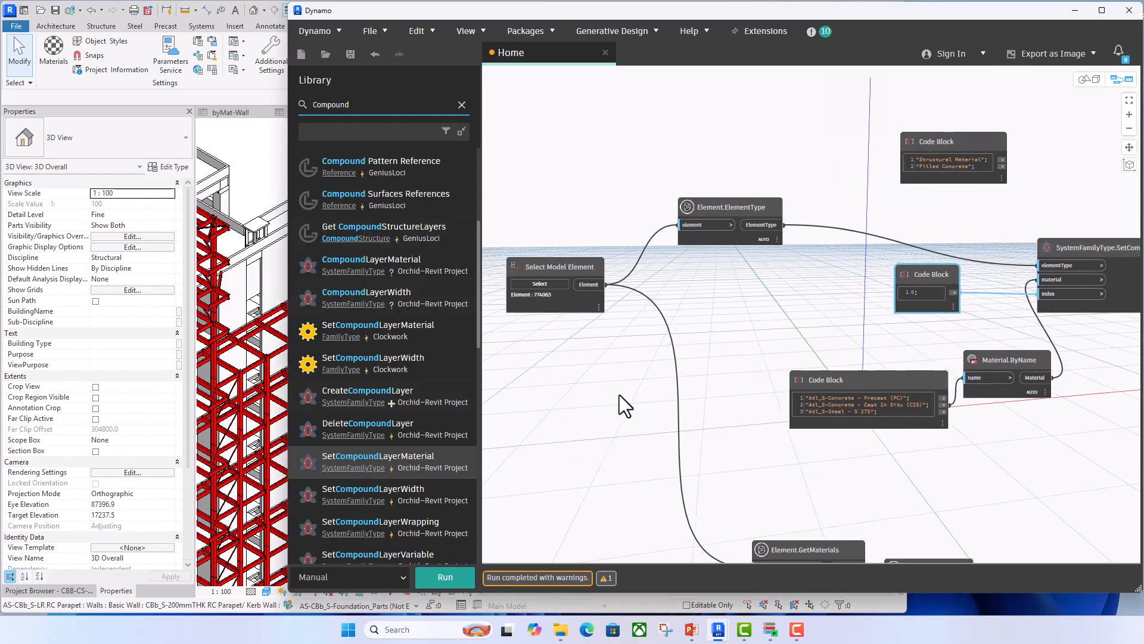
left_click(553, 282)
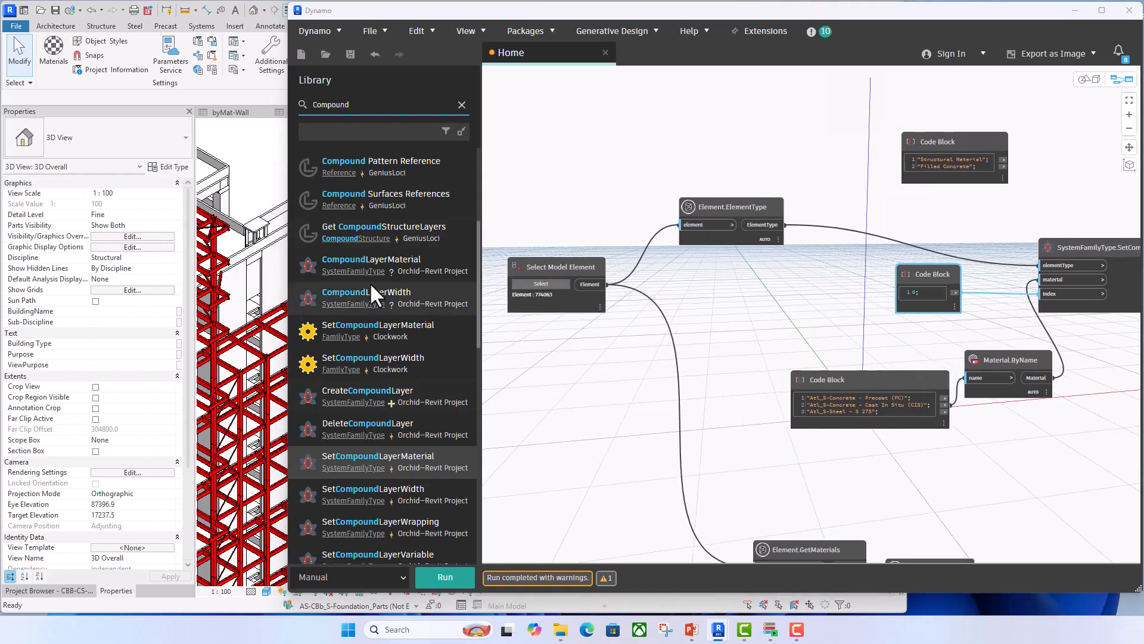
left_click(270, 275)
left_click(170, 165)
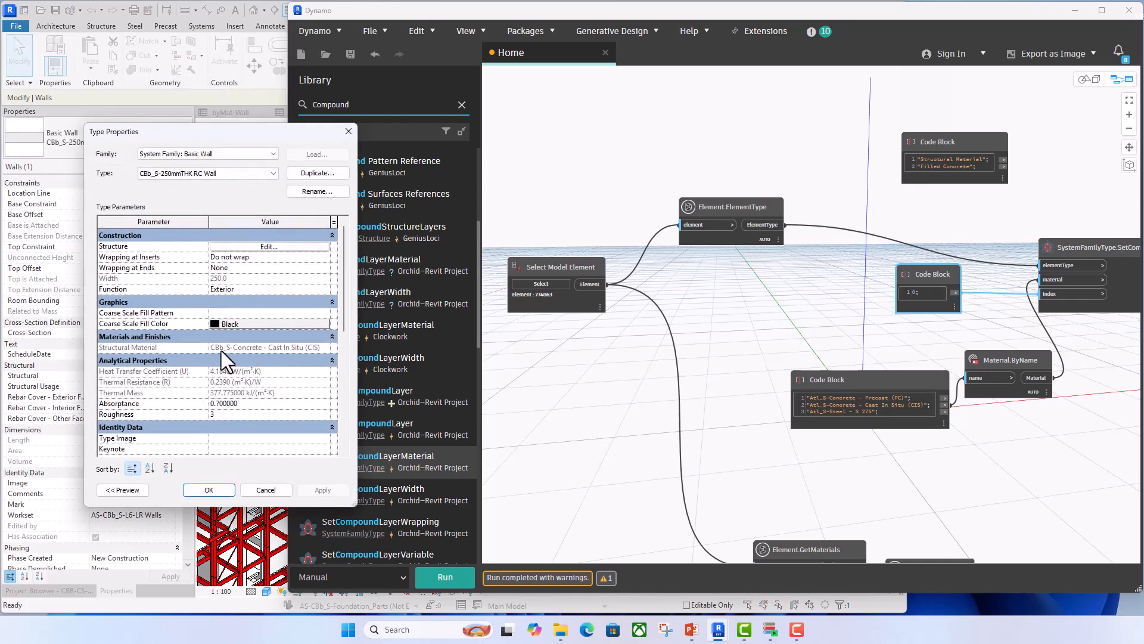
left_click(349, 131)
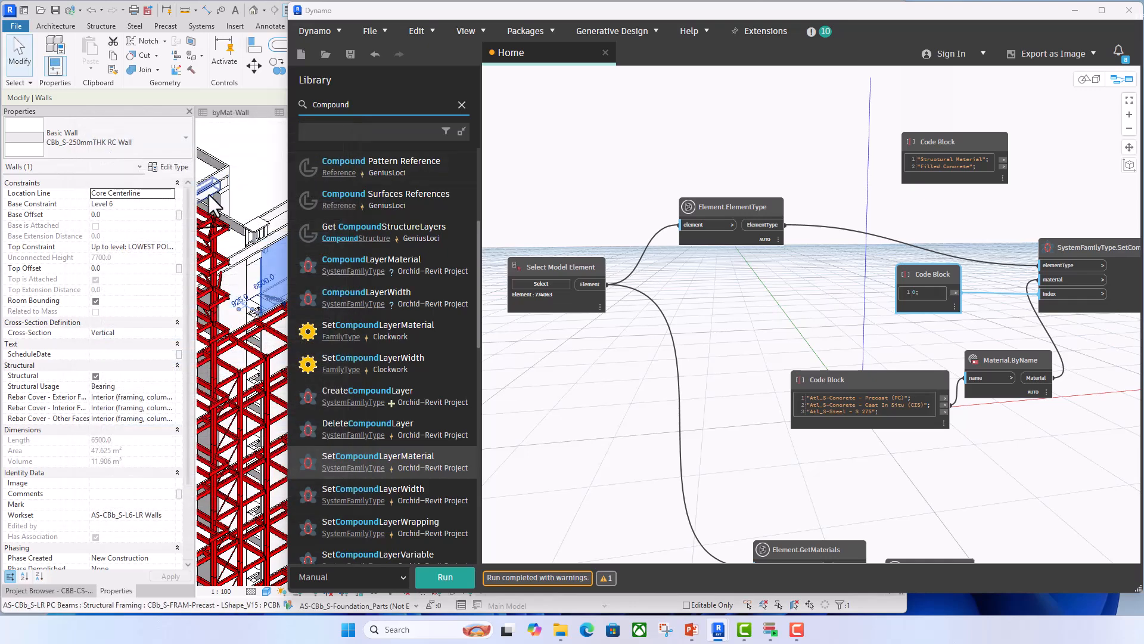
left_click(253, 164)
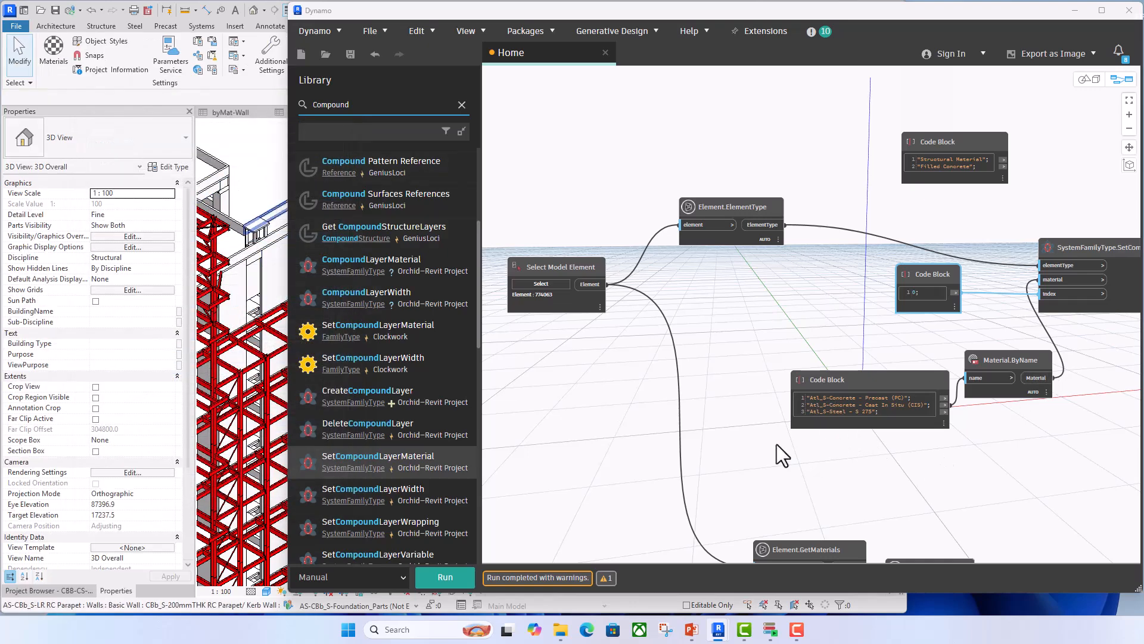
- Run the graph to set the wall type's layer material, and space out the parameter-name Code Block and Material.ByName nodes
left_click(445, 577)
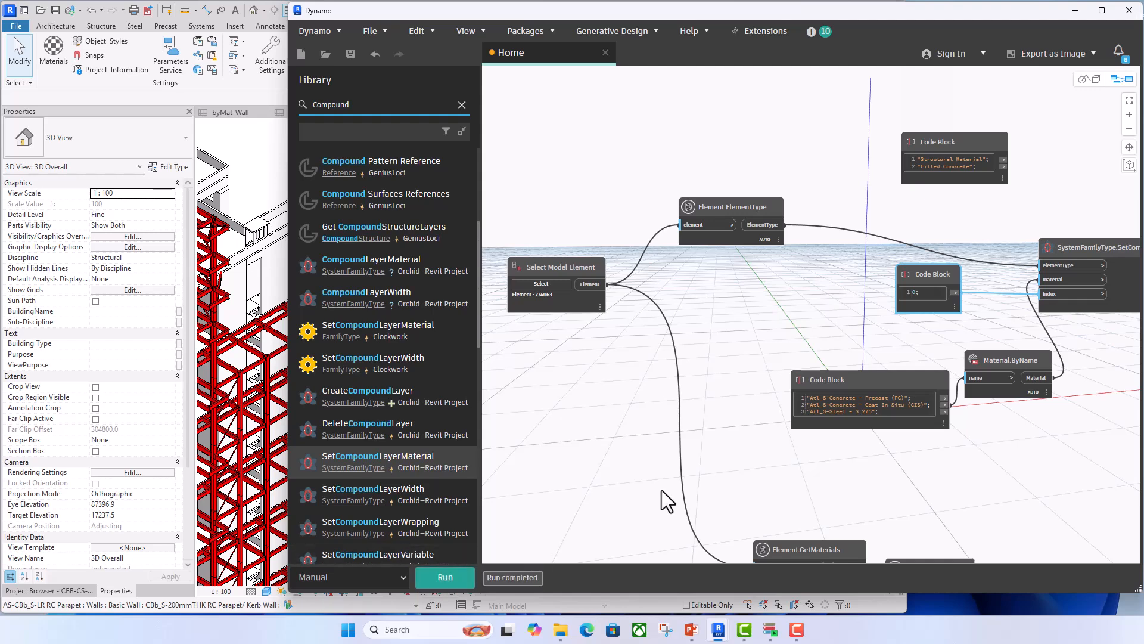
middle_click_drag(1092, 345, 1029, 351)
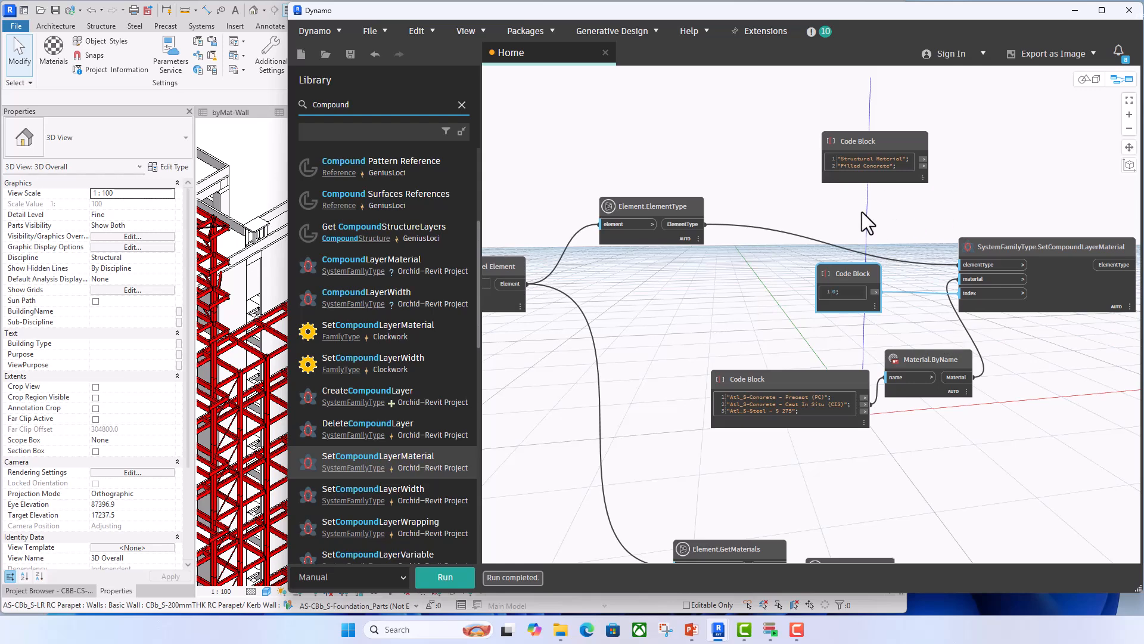
left_click_drag(915, 149, 922, 92)
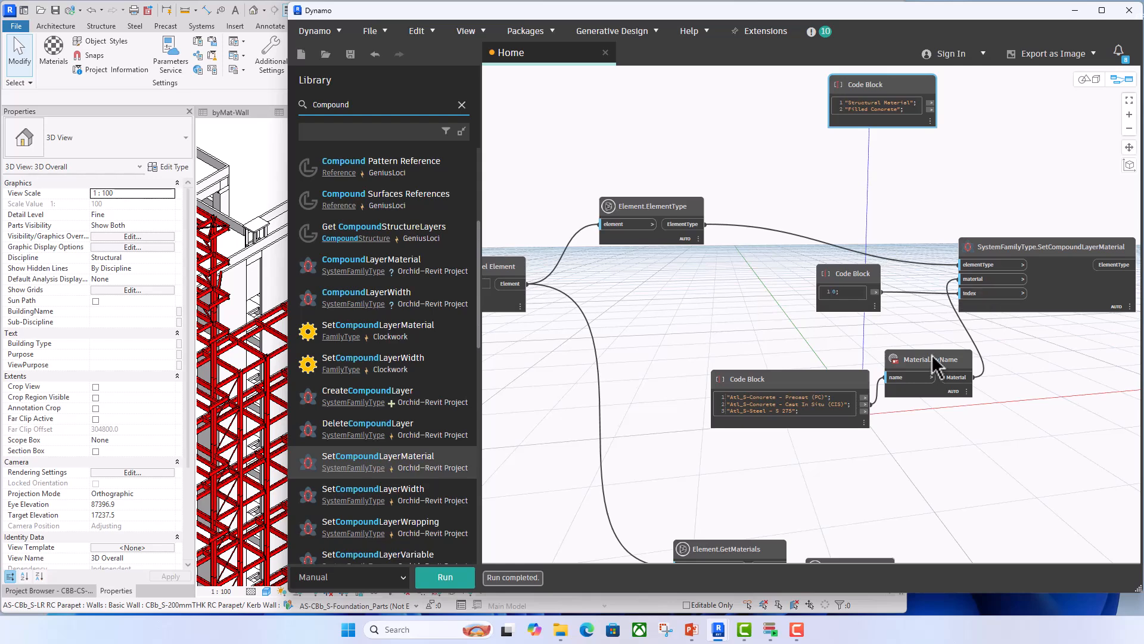
left_click_drag(935, 361, 932, 375)
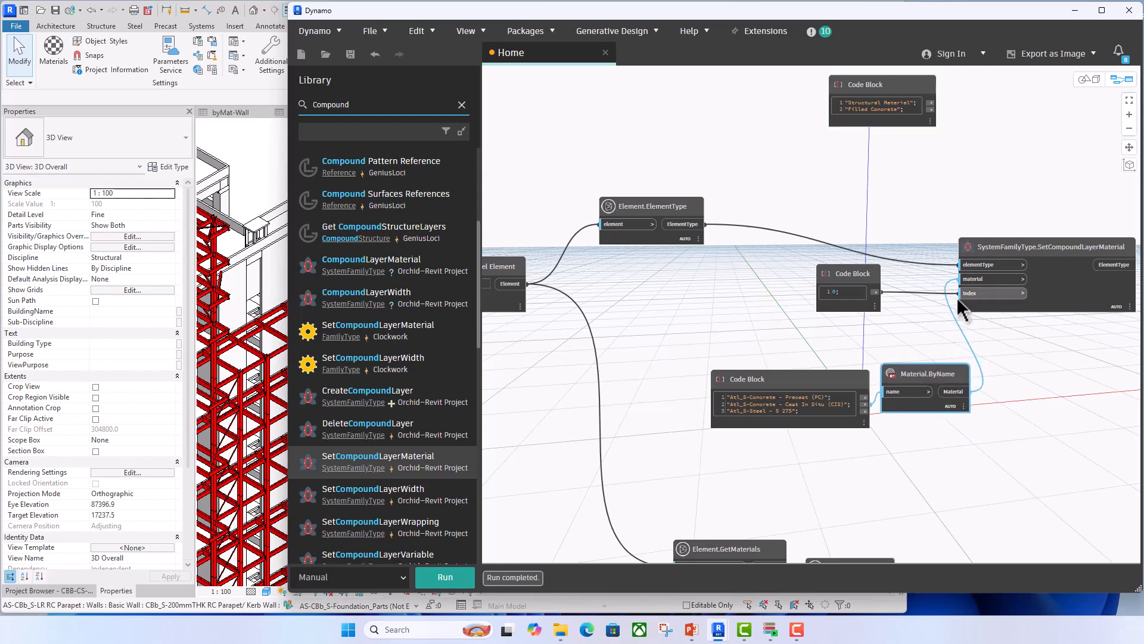
- Reopen the wall's type properties in Revit to verify its Structural Material after the run, and close them
left_click(263, 275)
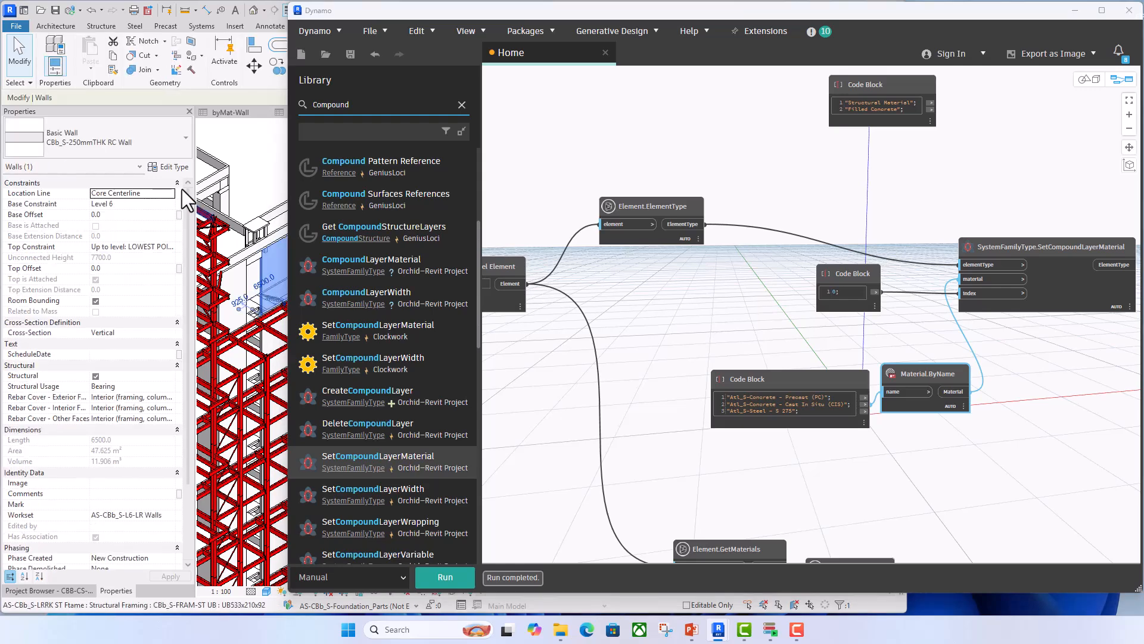
left_click(170, 168)
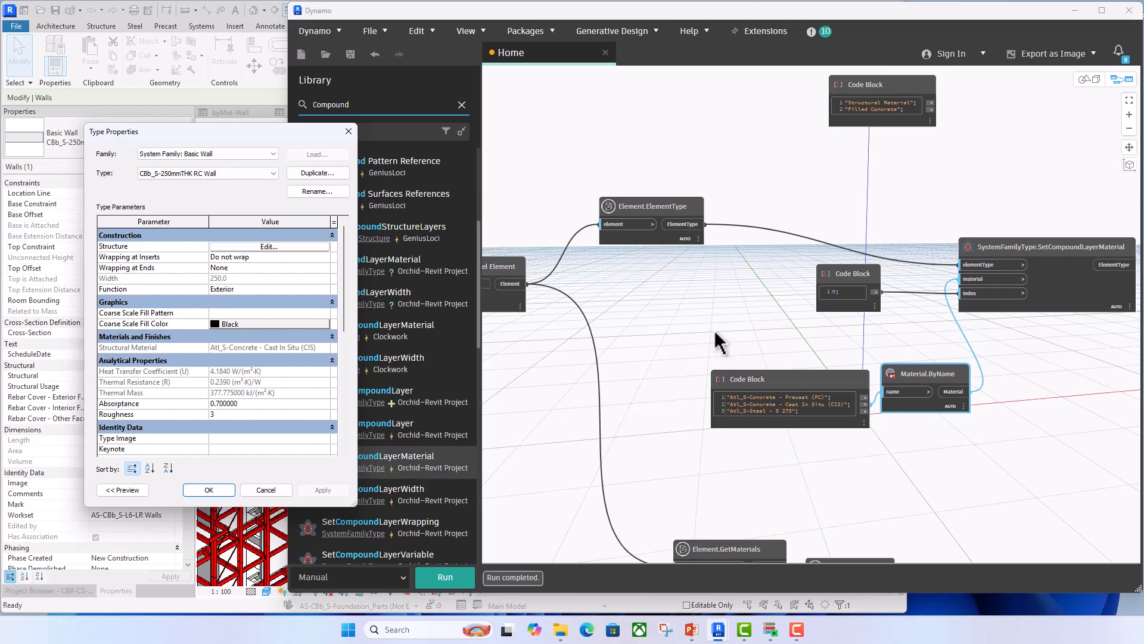
left_click(348, 131)
left_click(567, 133)
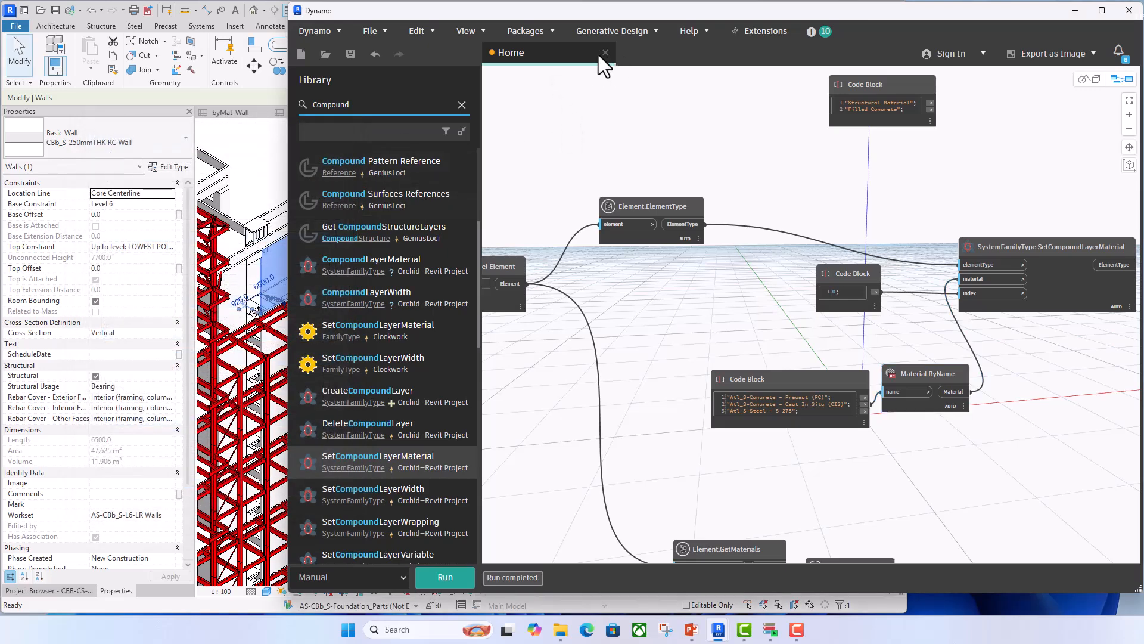
- Close the Home workspace without saving and open the recent graph CBb_SetMat_LoadableFamilies
scroll(688, 249, "down", 3)
scroll(676, 263, "up", 3)
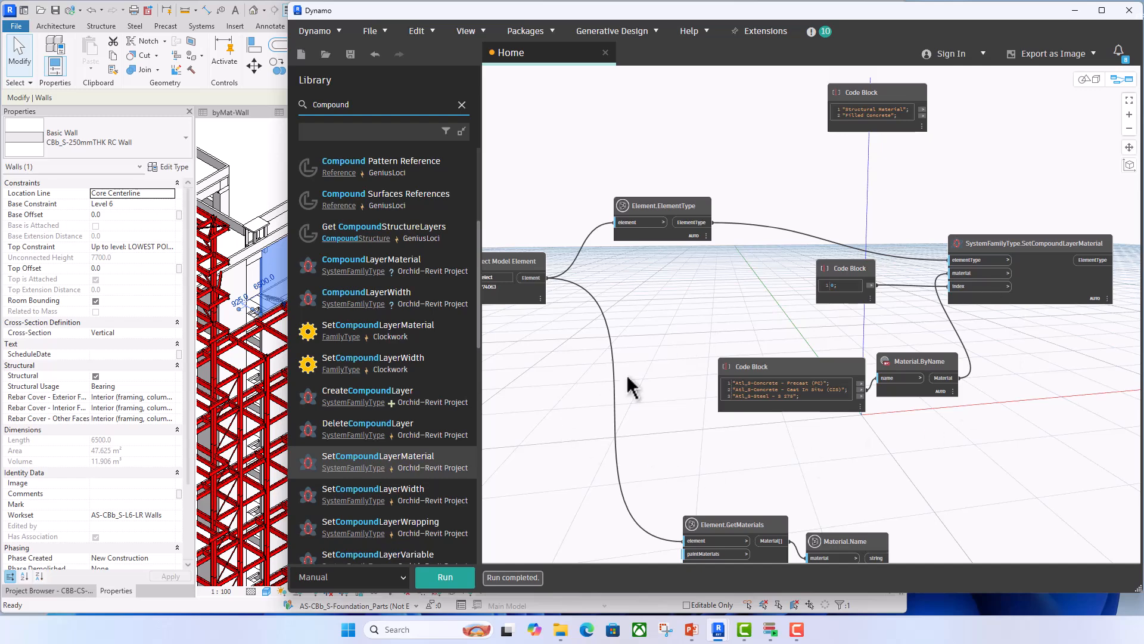
left_click(606, 53)
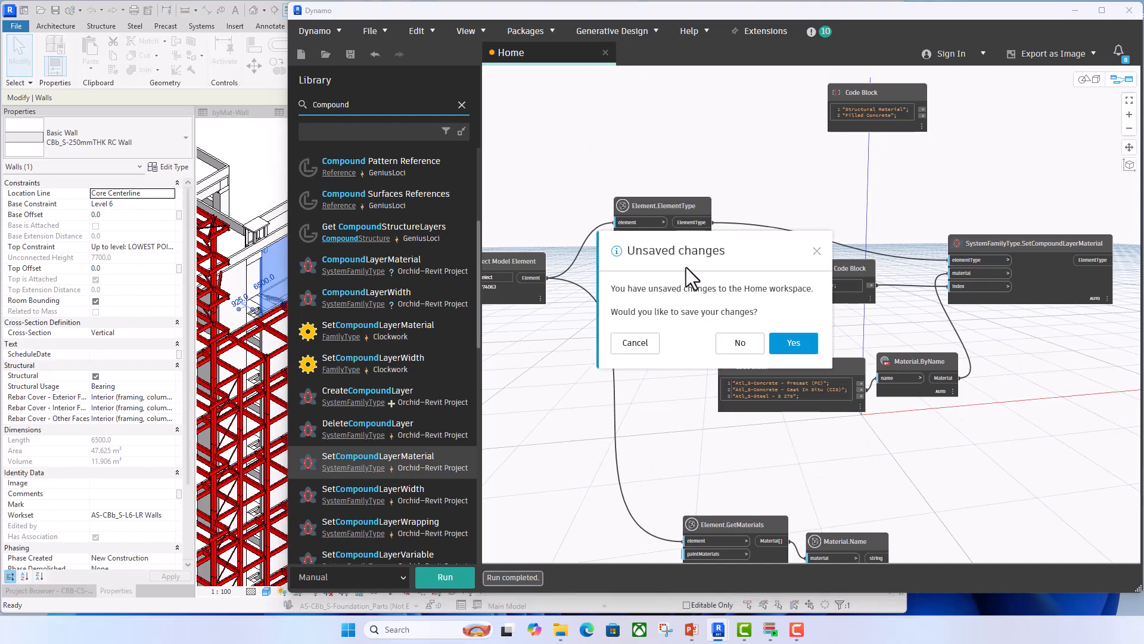
left_click(741, 351)
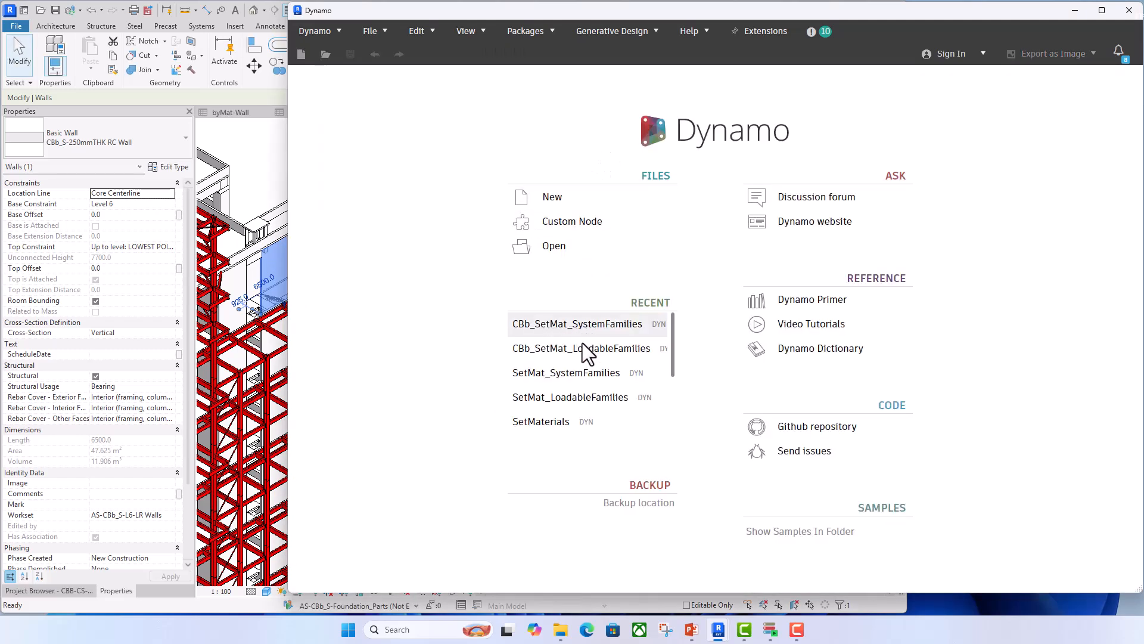
left_click(584, 348)
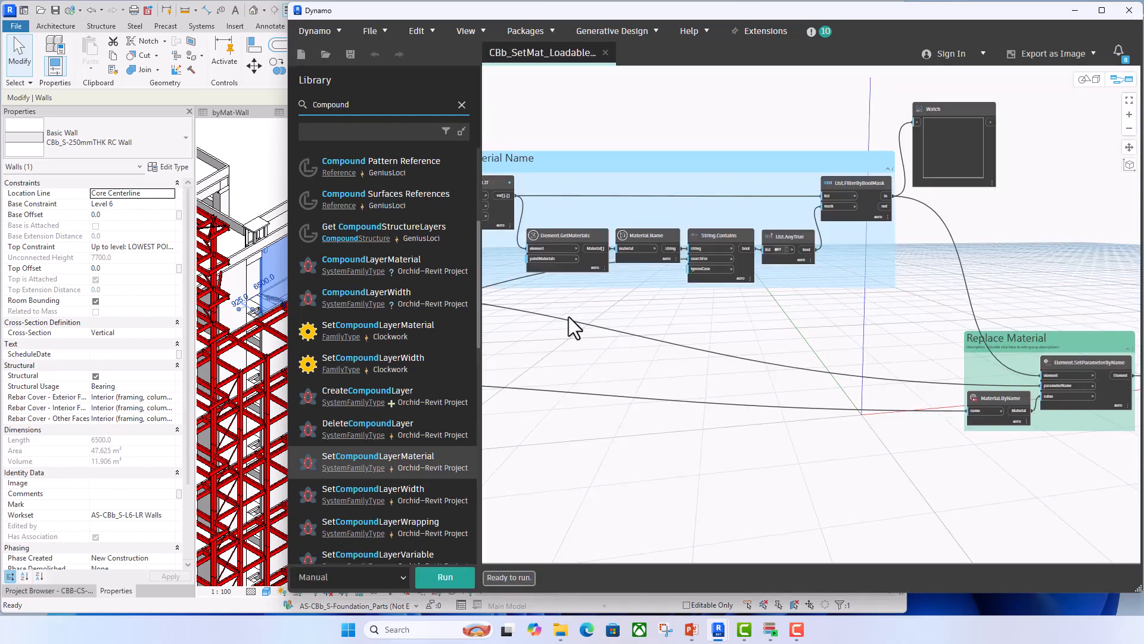
- Examine how the User Inputs group feeds the nodes in the Filtering Elements By Material Name group
middle_click_drag(568, 316, 878, 323)
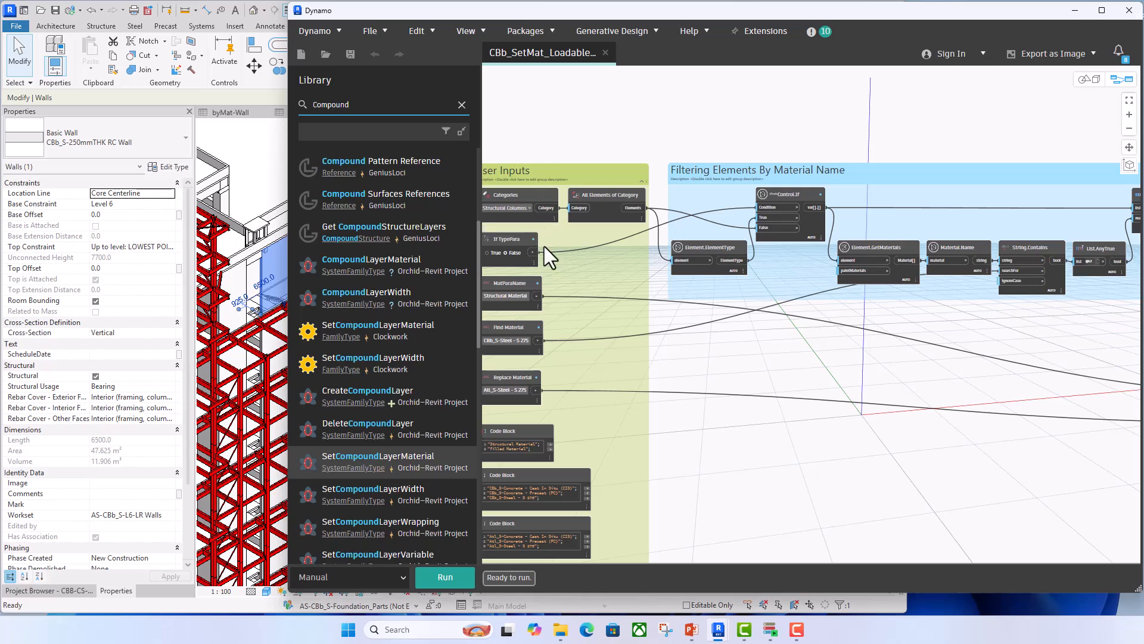
scroll(519, 219, "up", 3)
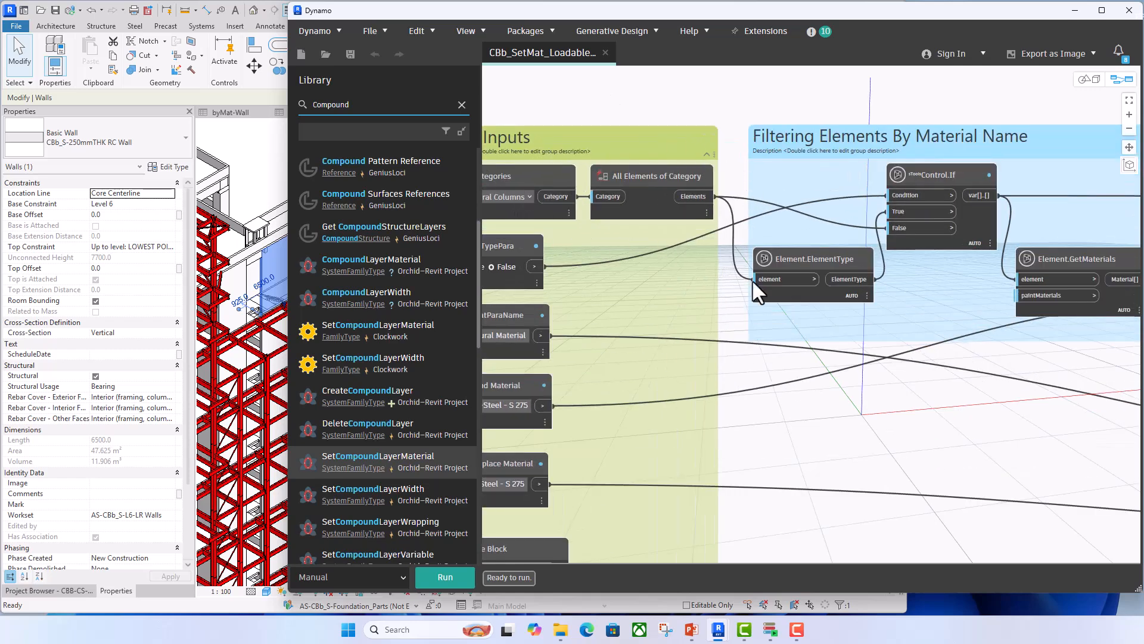
middle_click_drag(768, 322, 713, 314)
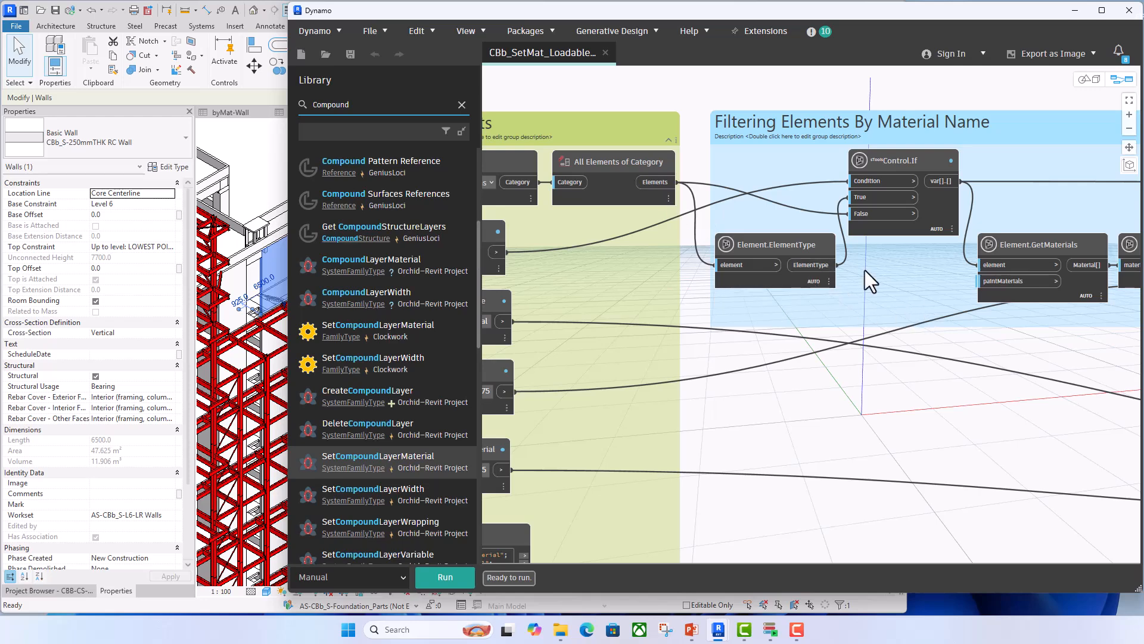
- Examine the loadable-families graph from the Filtering Elements By Material Name nodes through to the Replace Material group and its Watch node
middle_click_drag(921, 210, 735, 212)
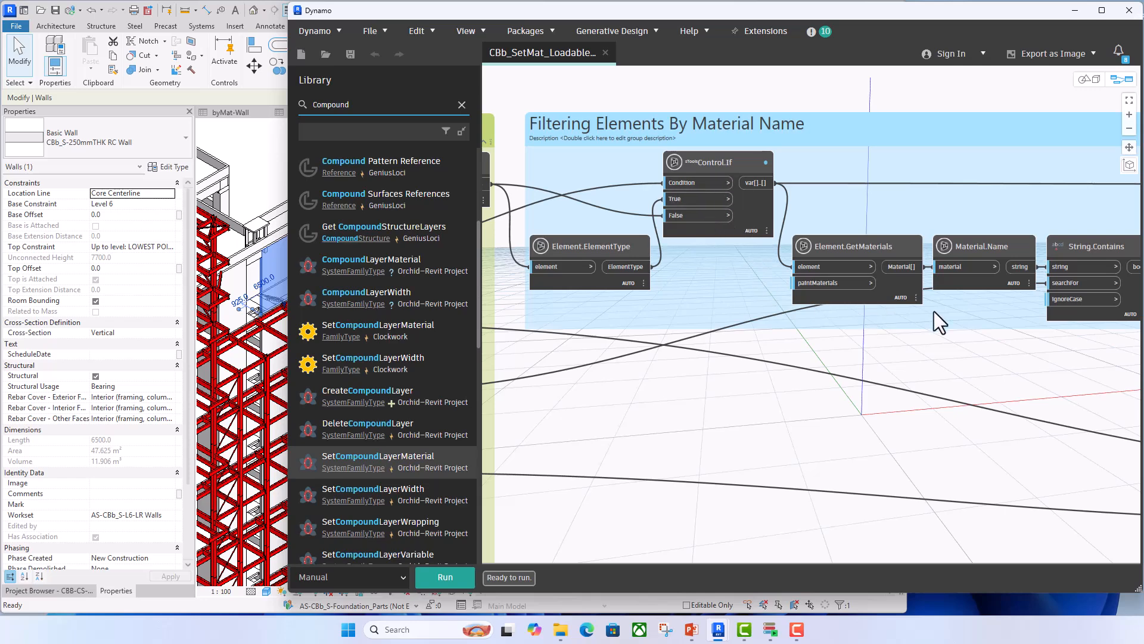
scroll(935, 311, "down", 3)
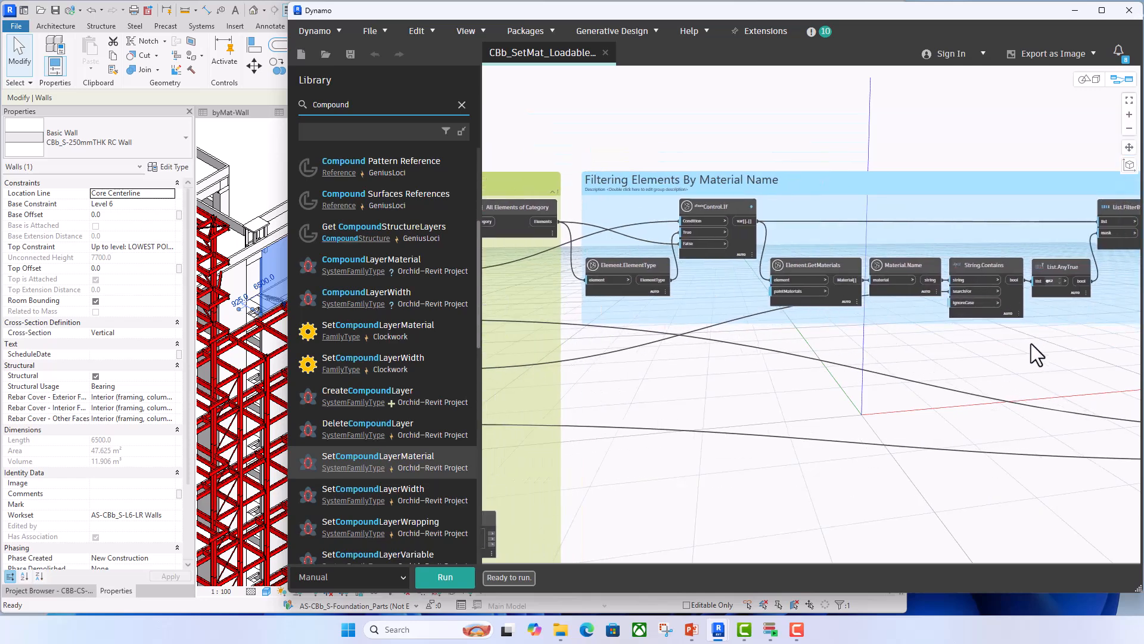
middle_click_drag(1031, 344, 964, 335)
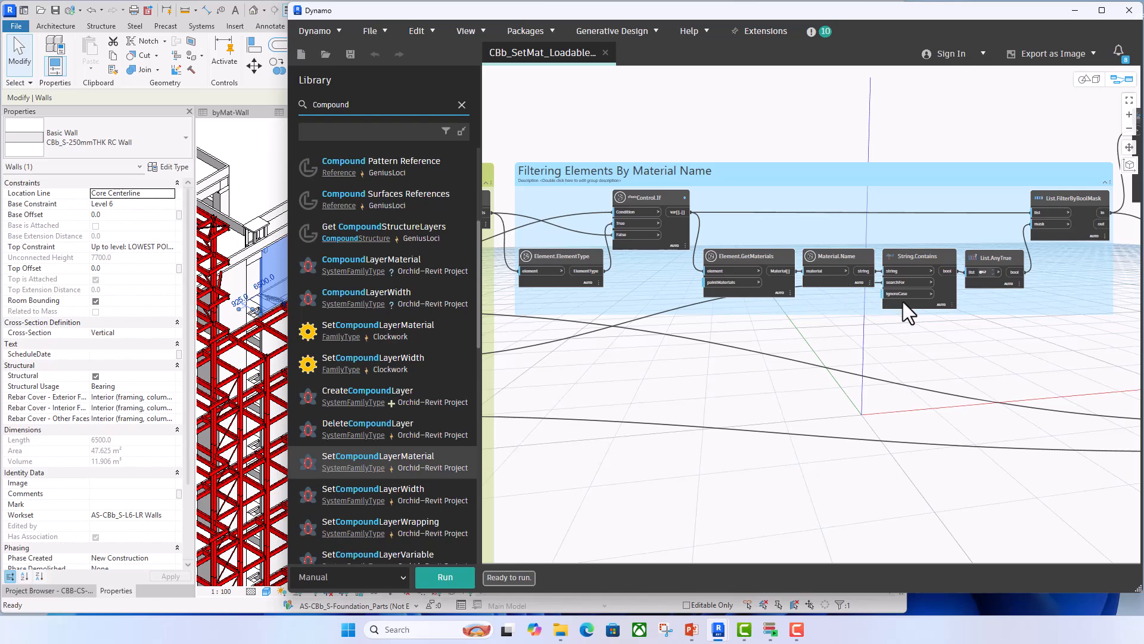
scroll(920, 259, "up", 3)
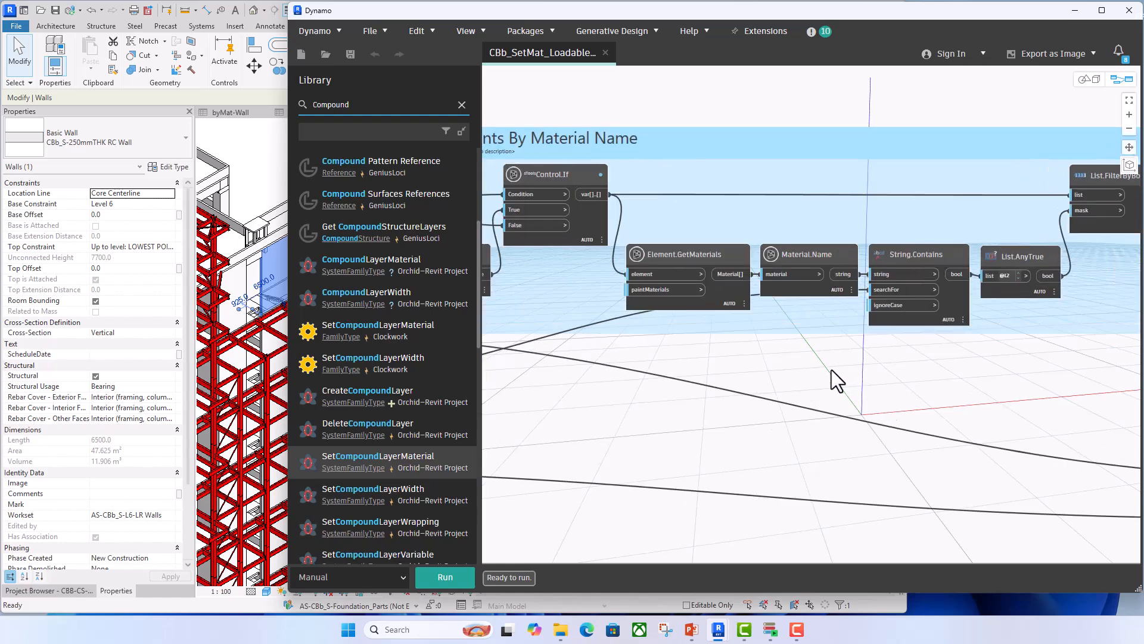
scroll(745, 399, "down", 3)
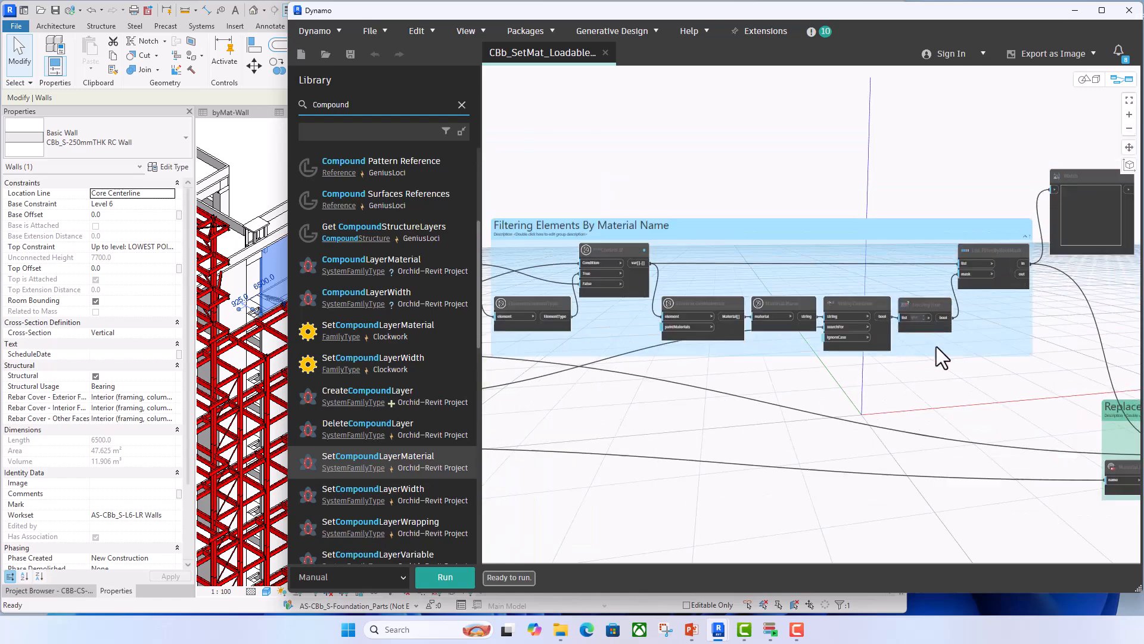
scroll(923, 381, "up", 2)
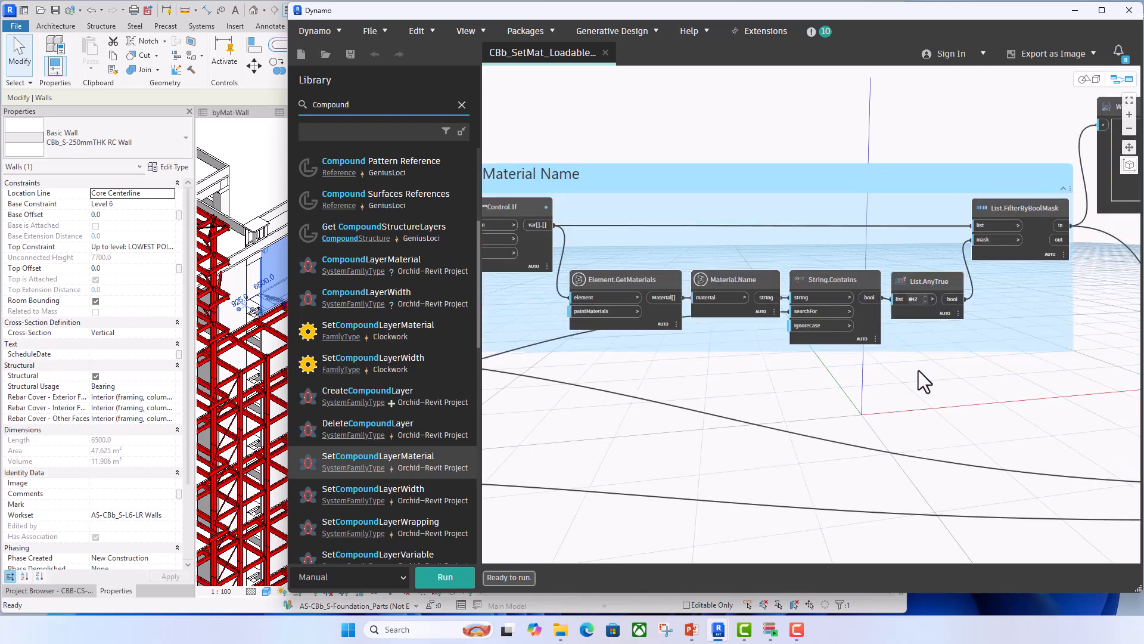
scroll(921, 372, "down", 2)
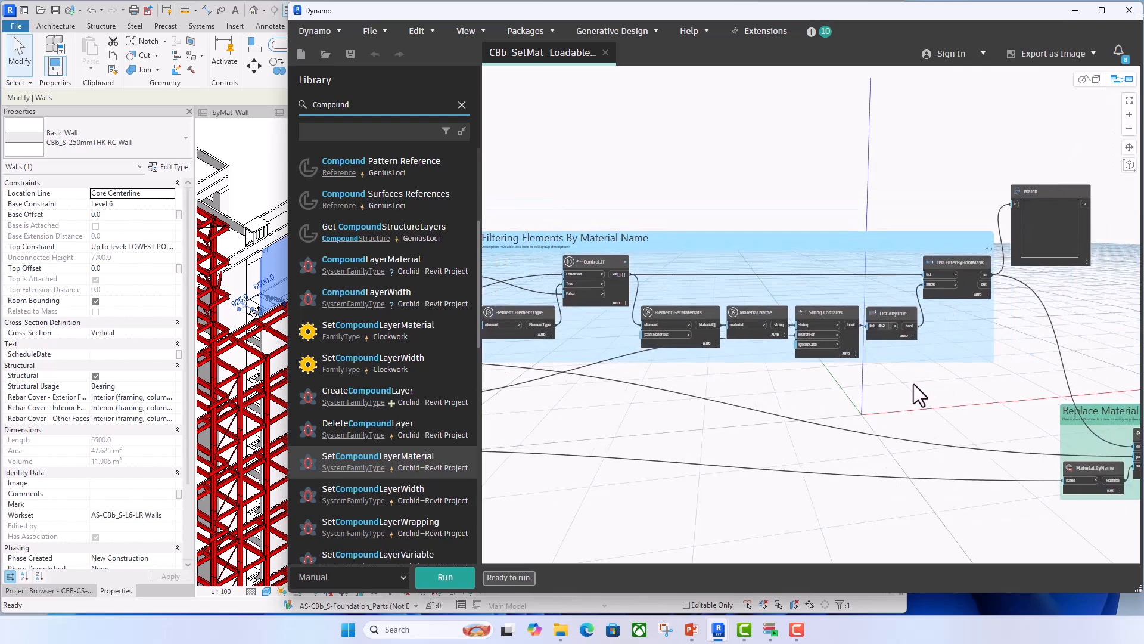
middle_click_drag(997, 351, 638, 229)
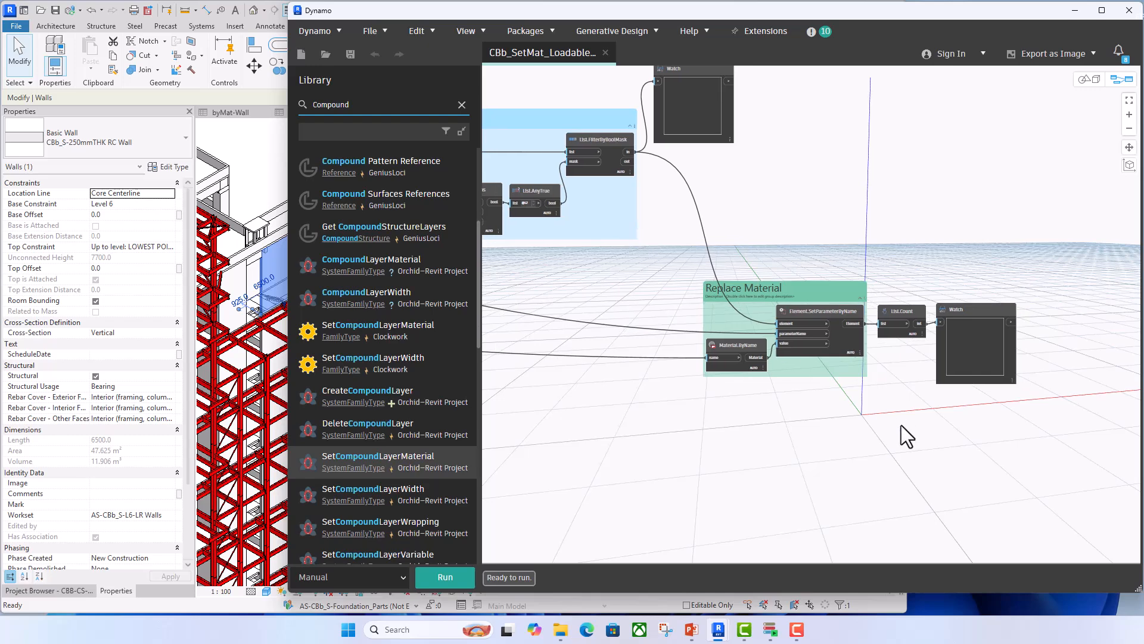
scroll(760, 377, "up", 2)
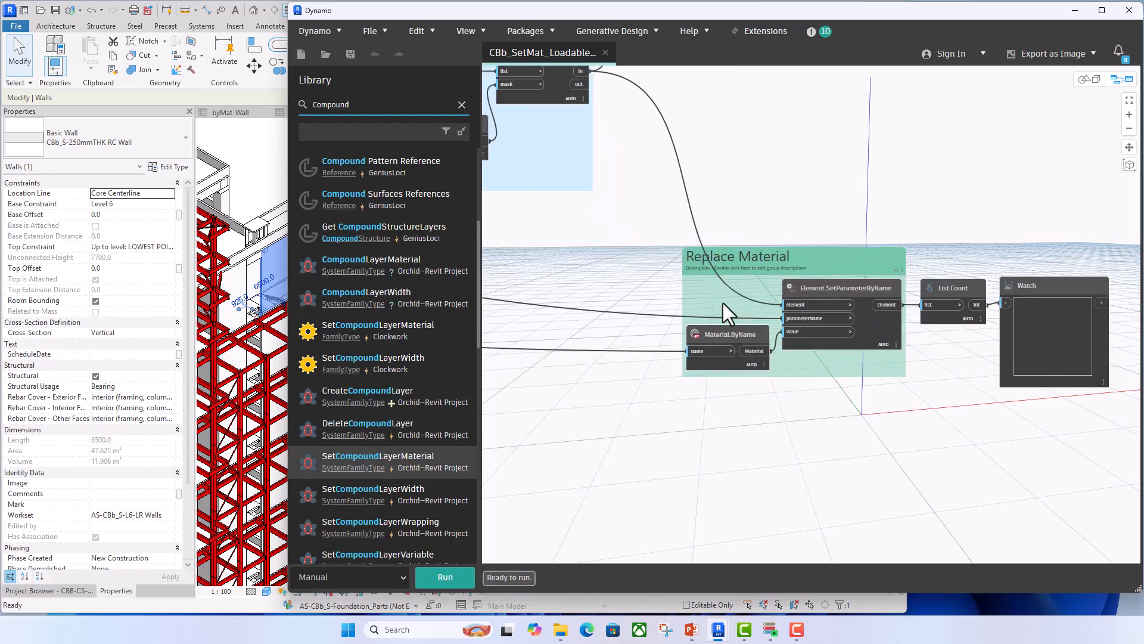
- Close the loadable-families graph and open the recent graph CBb_SetMat_SystemFamilies
left_click(606, 53)
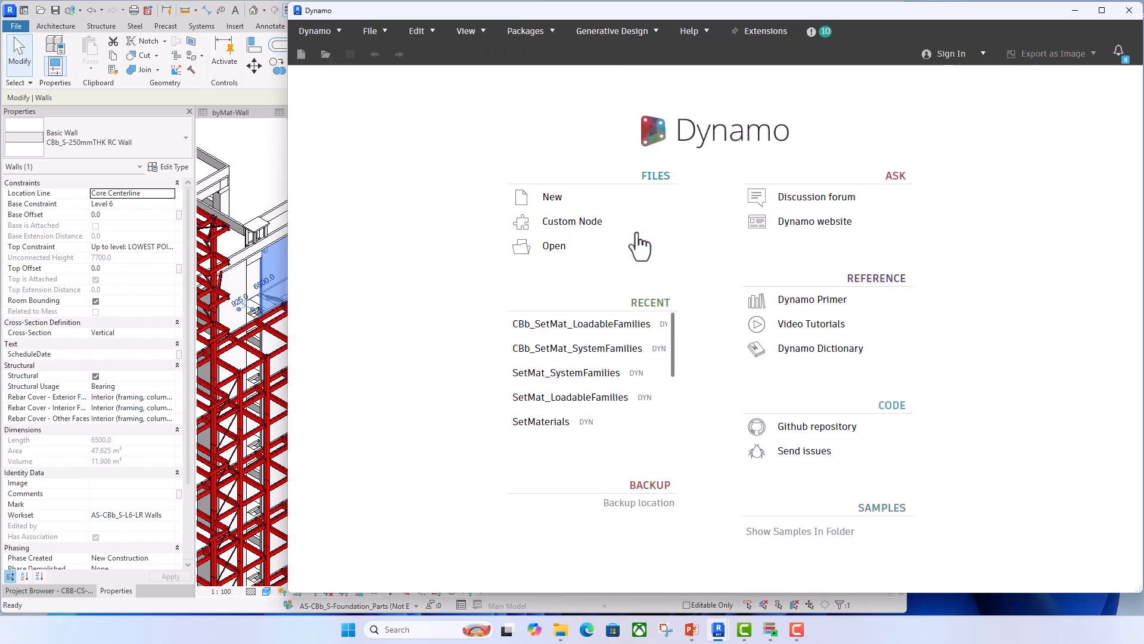
left_click(595, 348)
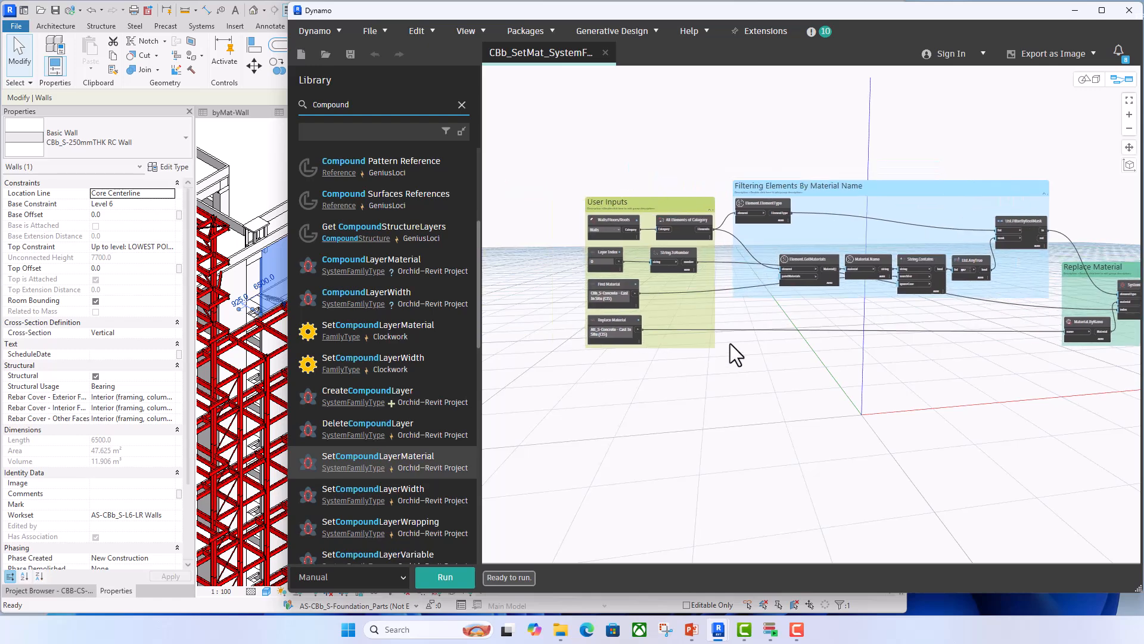
scroll(742, 205, "up", 3)
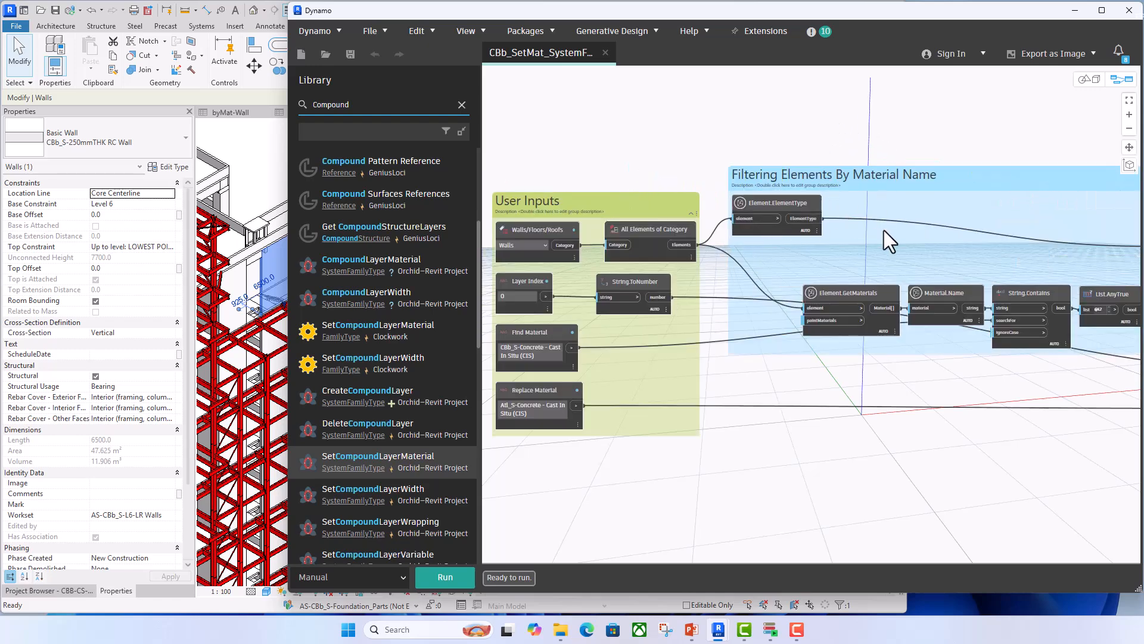
- Examine how the system-families graph's User Inputs, including Layer Index, connect to the Filtering Elements By Material Name nodes
middle_click_drag(884, 230, 854, 228)
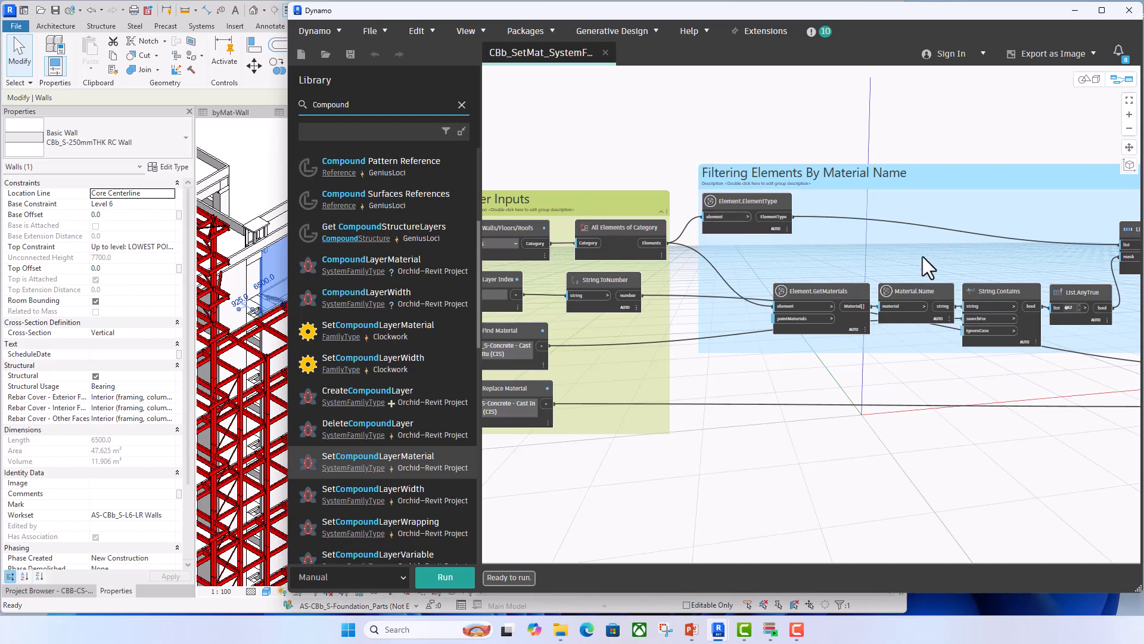
middle_click_drag(939, 377, 859, 369)
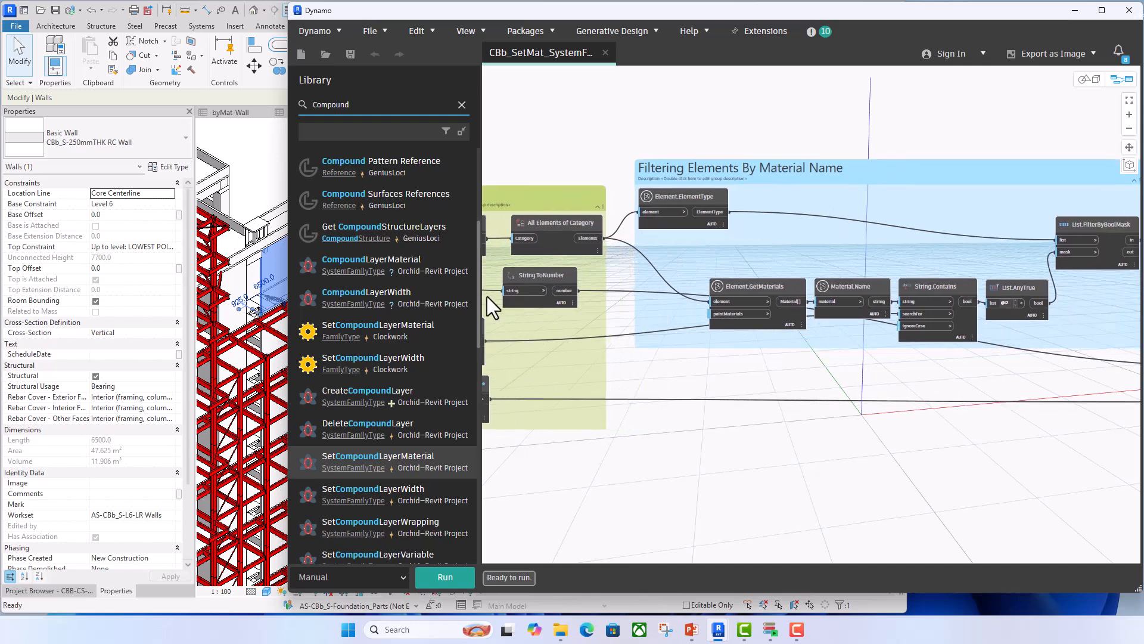
middle_click_drag(564, 300, 678, 300)
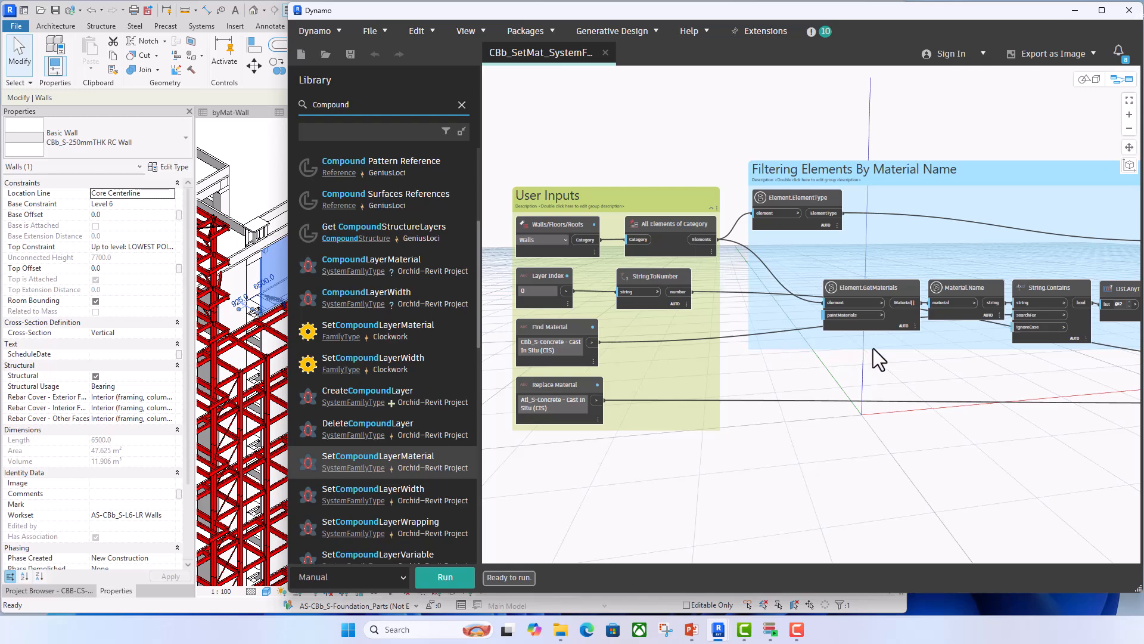
middle_click_drag(872, 349, 794, 340)
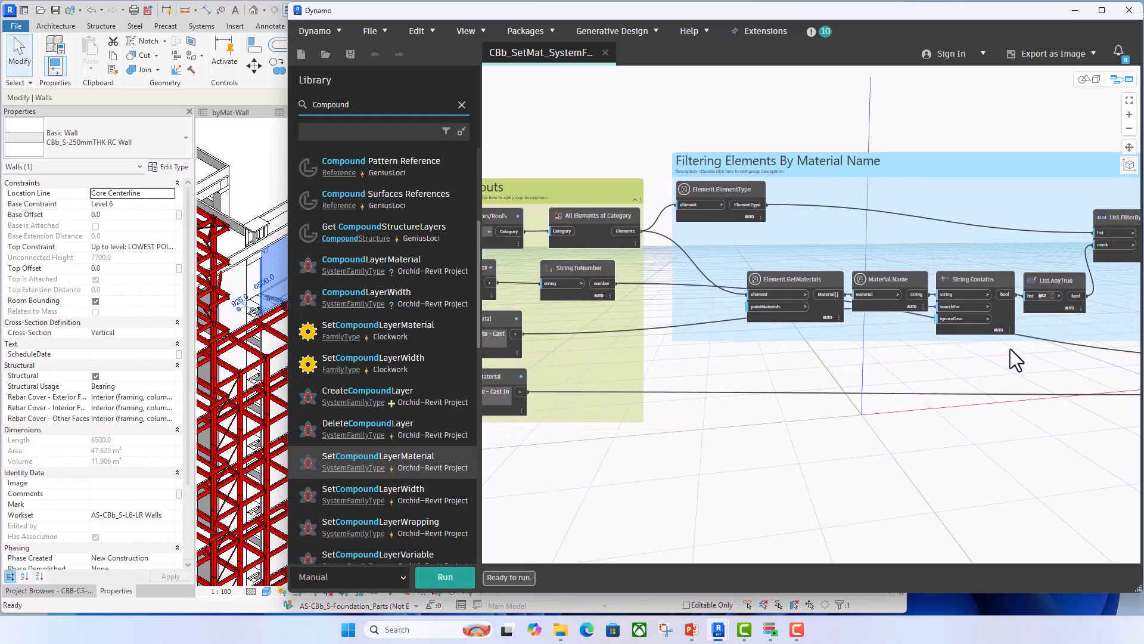
middle_click_drag(961, 363, 925, 362)
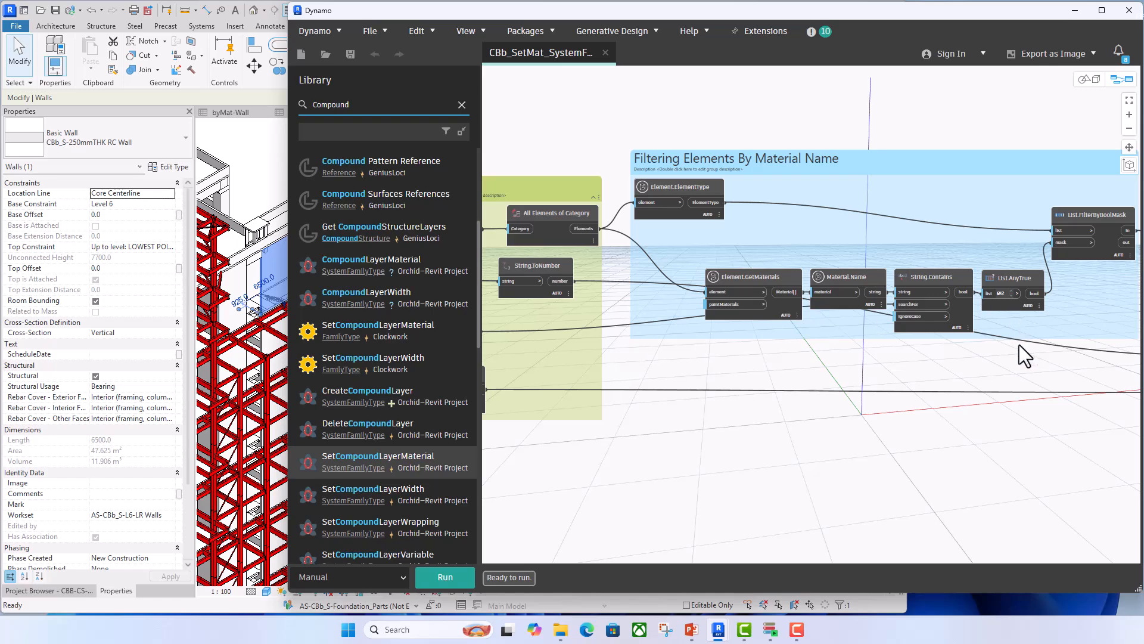
middle_click_drag(1020, 345, 937, 345)
- Examine the Replace Material group and the inputs feeding its SystemFamilyType.SetCompoundLayerMaterial node
middle_click_drag(1004, 237, 773, 210)
left_click_drag(924, 317, 942, 317)
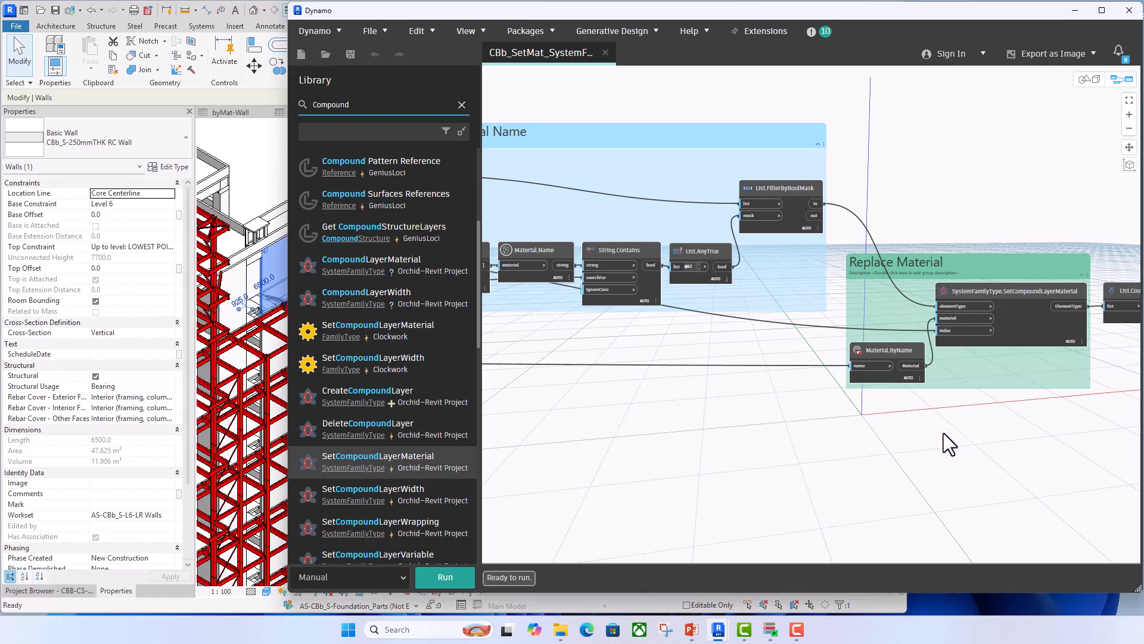
middle_click_drag(1004, 234, 972, 219)
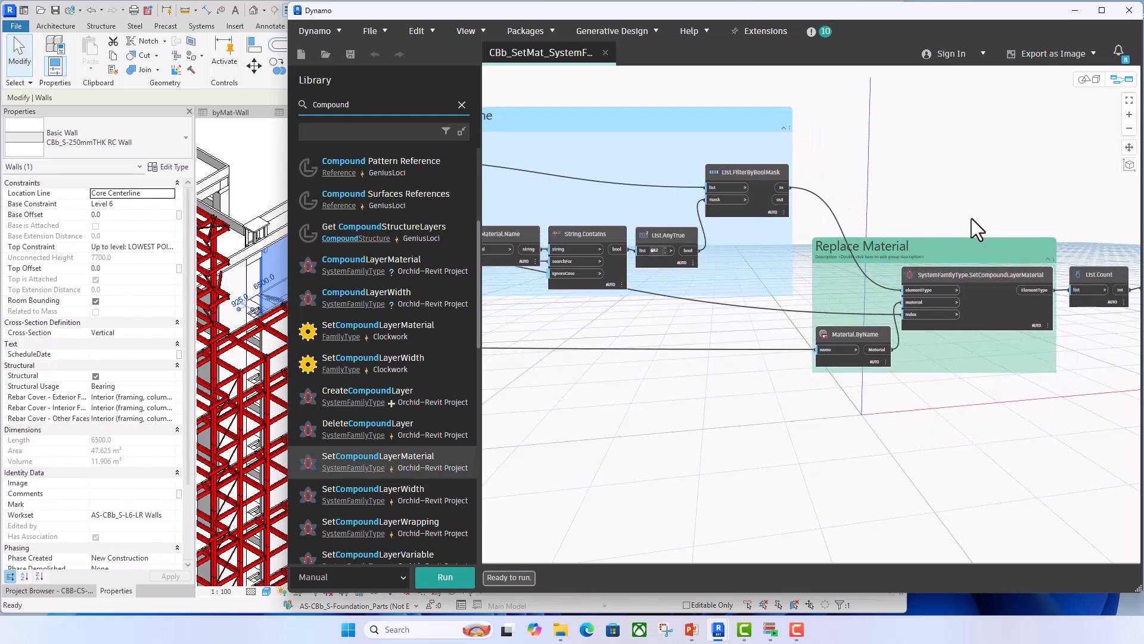
scroll(975, 285, "up", 2)
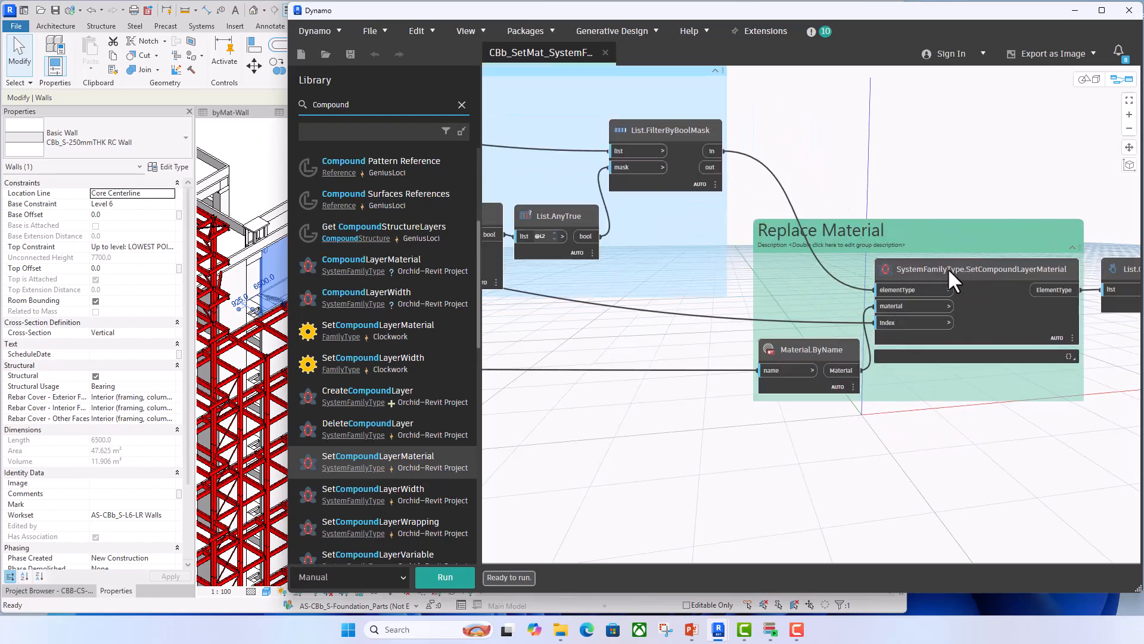
mouse_move(960, 267)
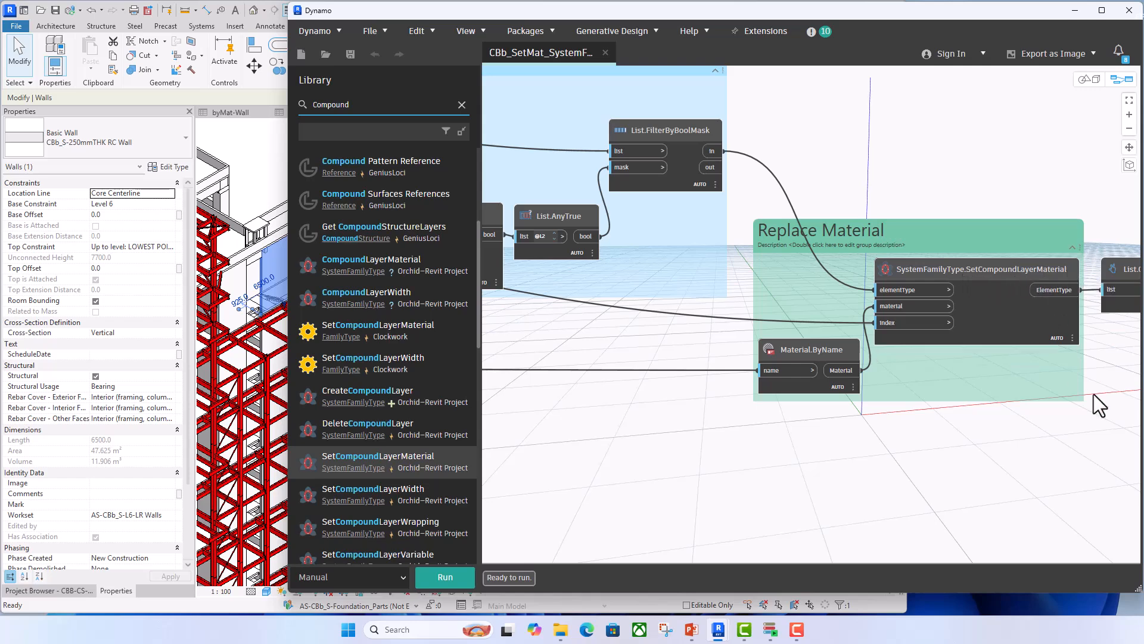
middle_click_drag(1033, 418, 925, 407)
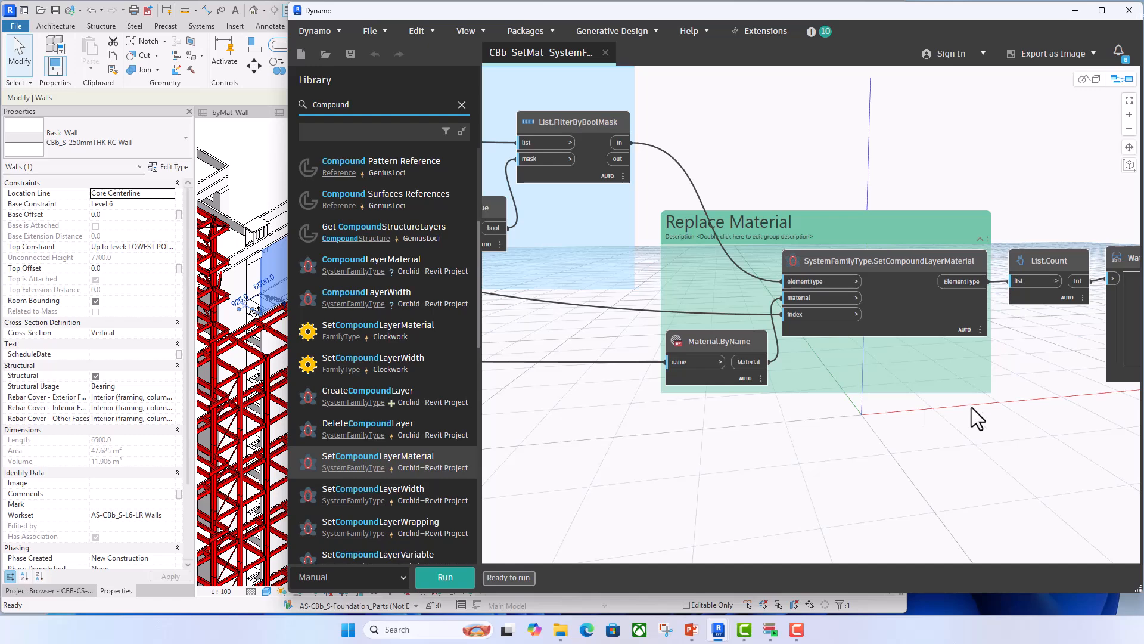
scroll(971, 408, "down", 3)
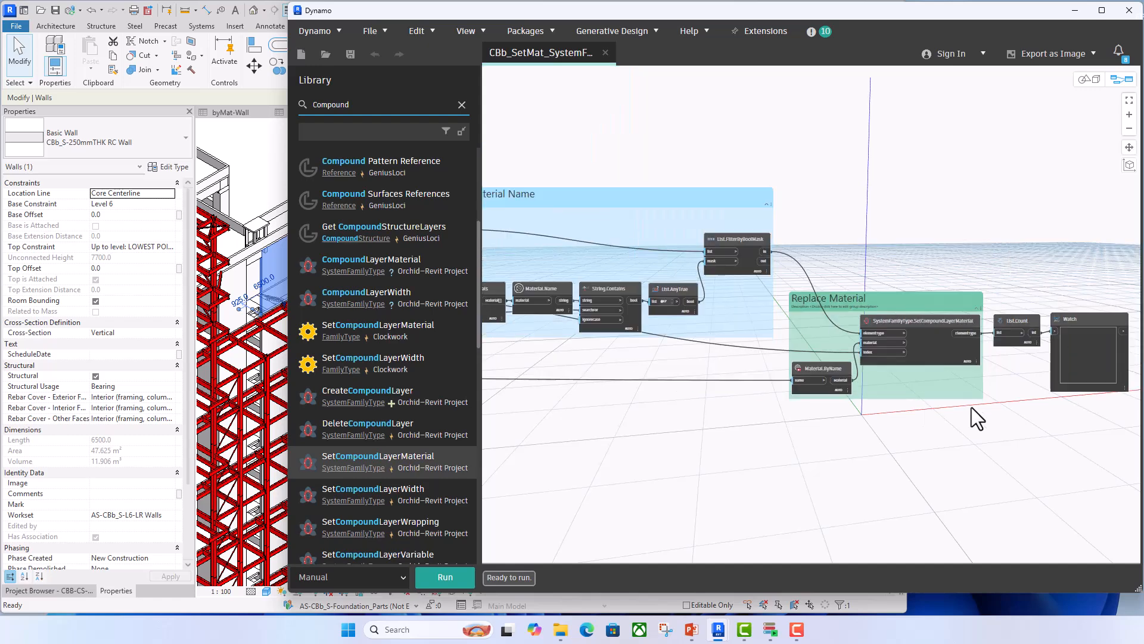
middle_click_drag(889, 416, 978, 413)
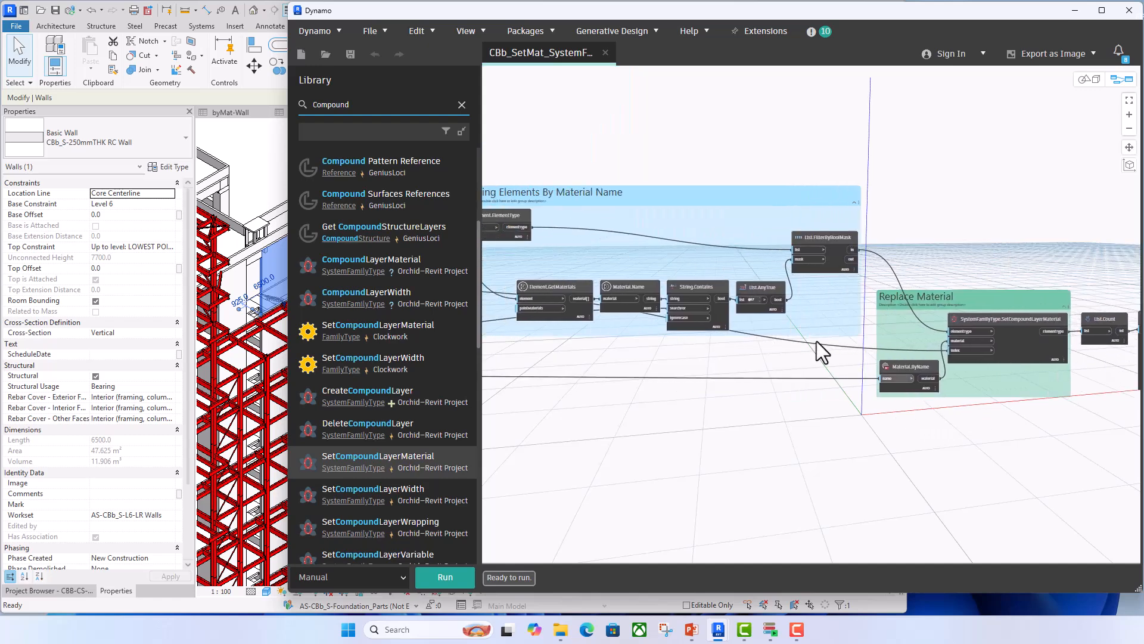